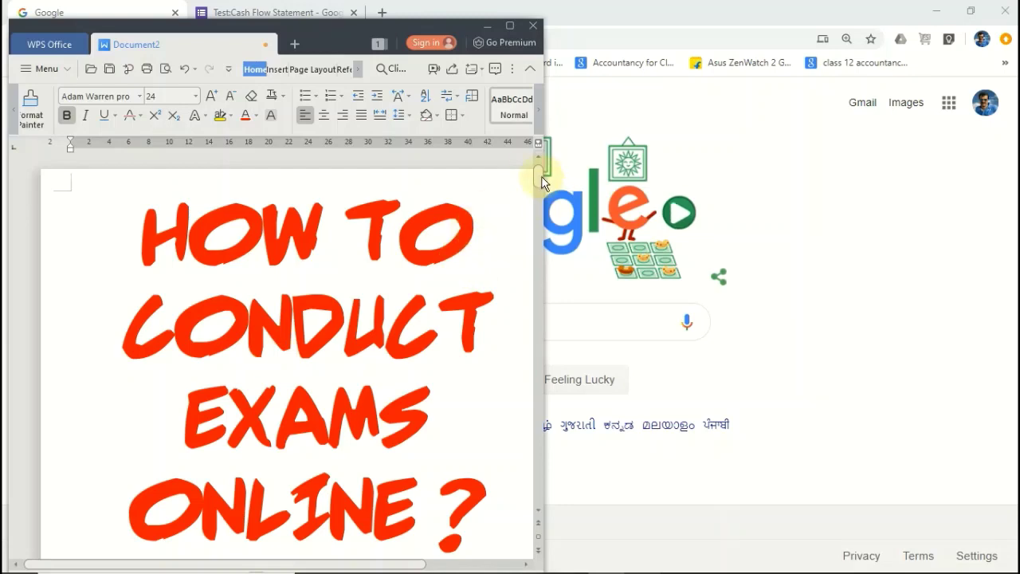
Read through the Basic Requirements list in Document2, from the Gmail account item to the roll number list item
{"action": "left_click_drag", "start_coordinate": [536, 175], "coordinate": [535, 205]}
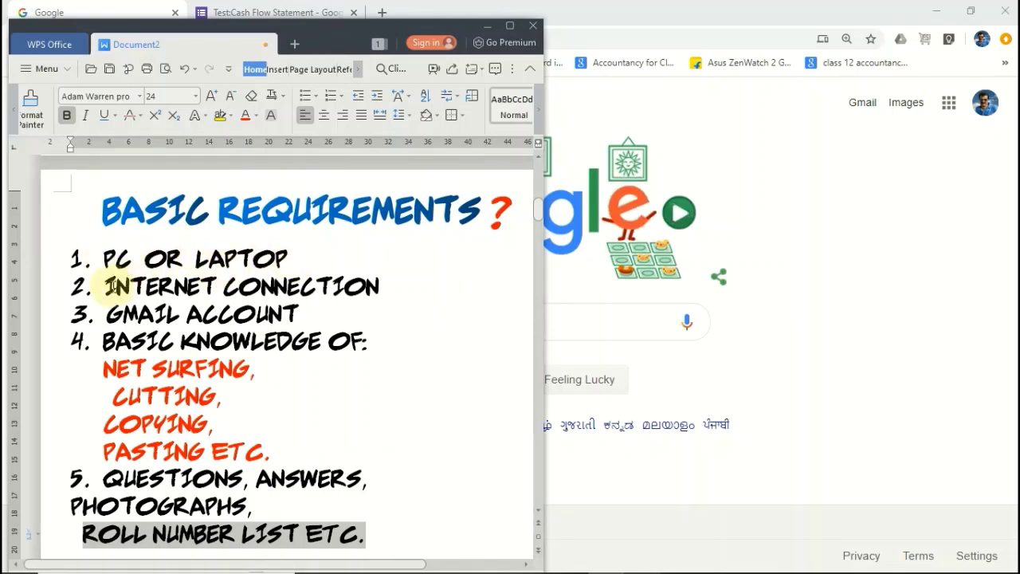
{"action": "left_click_drag", "start_coordinate": [111, 285], "coordinate": [382, 285]}
{"action": "left_click_drag", "start_coordinate": [110, 312], "coordinate": [301, 313]}
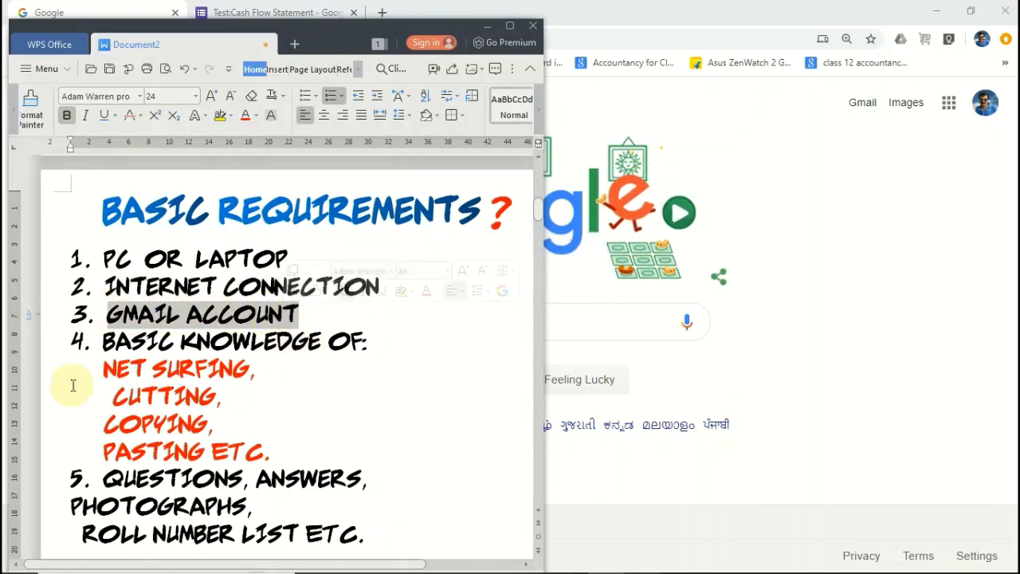
{"action": "left_click_drag", "start_coordinate": [104, 342], "coordinate": [382, 340]}
{"action": "left_click", "coordinate": [180, 368]}
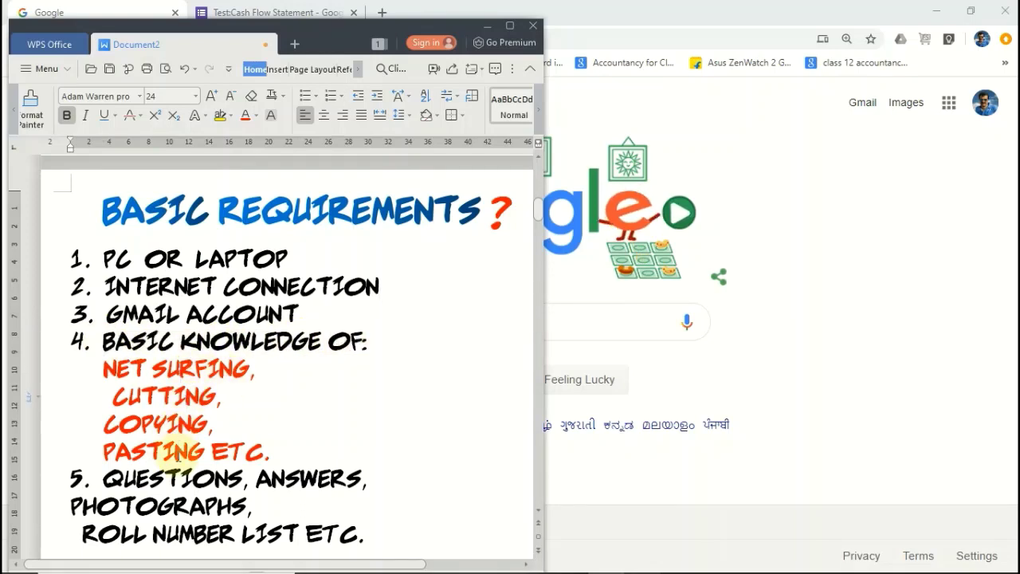
{"action": "scroll", "coordinate": [177, 451], "scroll_direction": "down", "scroll_amount": 1}
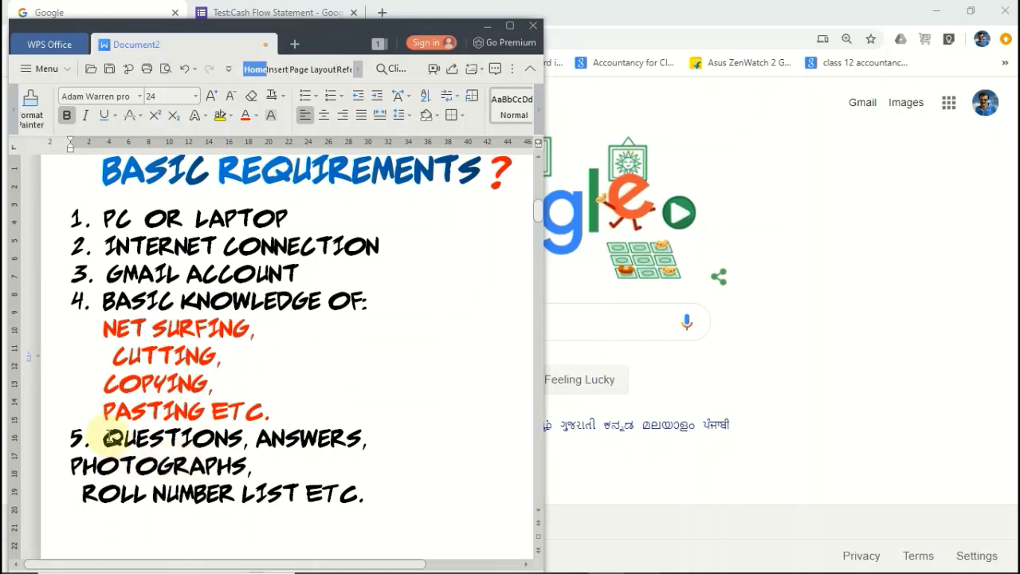
{"action": "left_click_drag", "start_coordinate": [105, 438], "coordinate": [369, 440]}
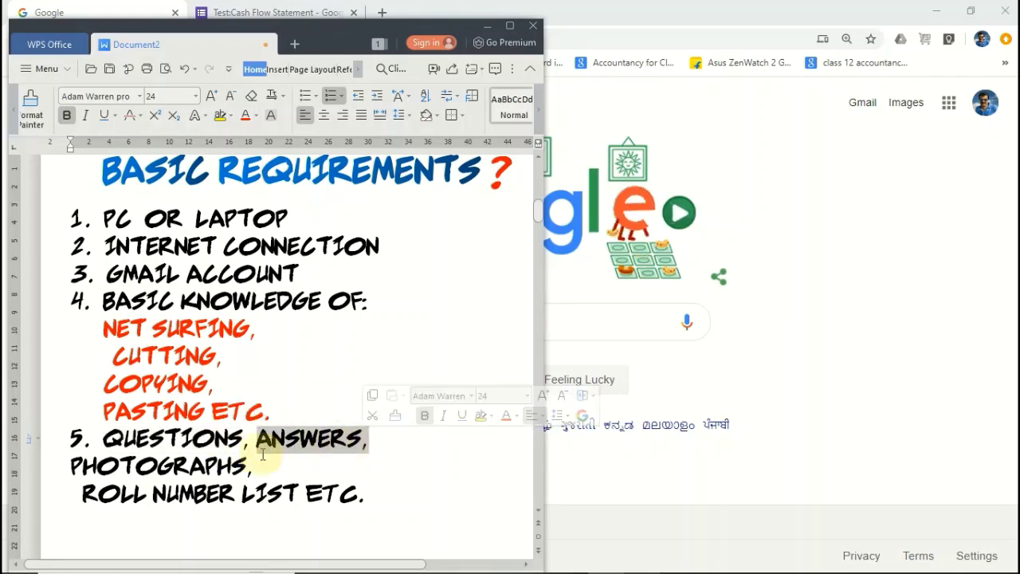
{"action": "left_click_drag", "start_coordinate": [67, 468], "coordinate": [257, 470]}
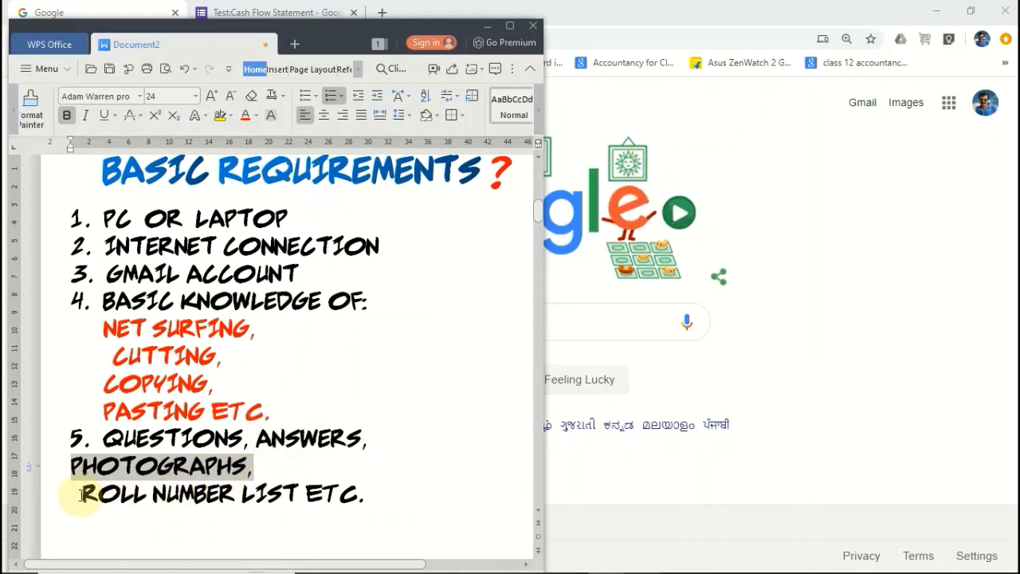
{"action": "left_click_drag", "start_coordinate": [133, 501], "coordinate": [349, 500]}
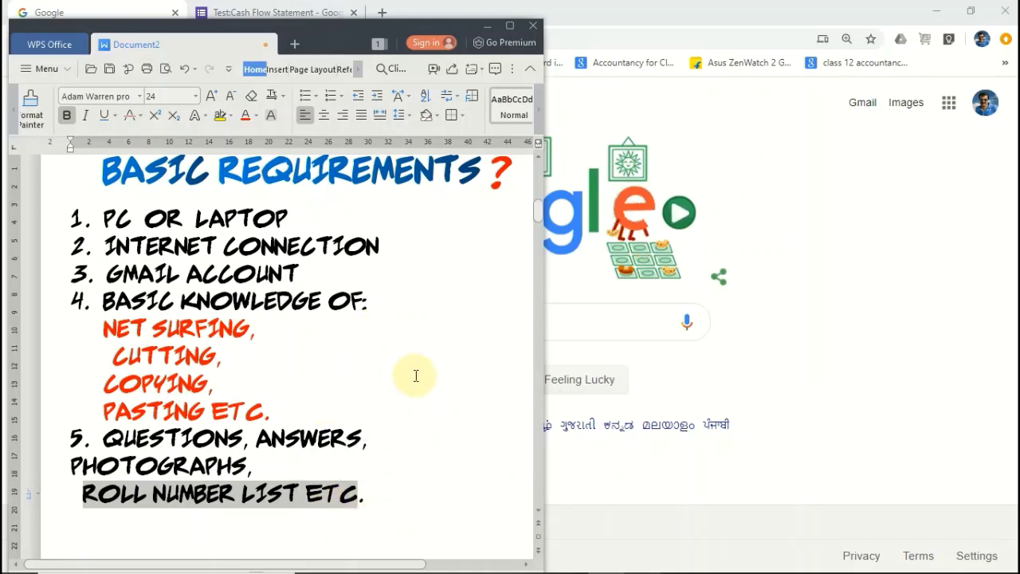
Switch to File Explorer and look over the images in the GOOGLE FORM folder and the open WPS Office PDF
{"action": "mouse_move", "coordinate": [558, 570]}
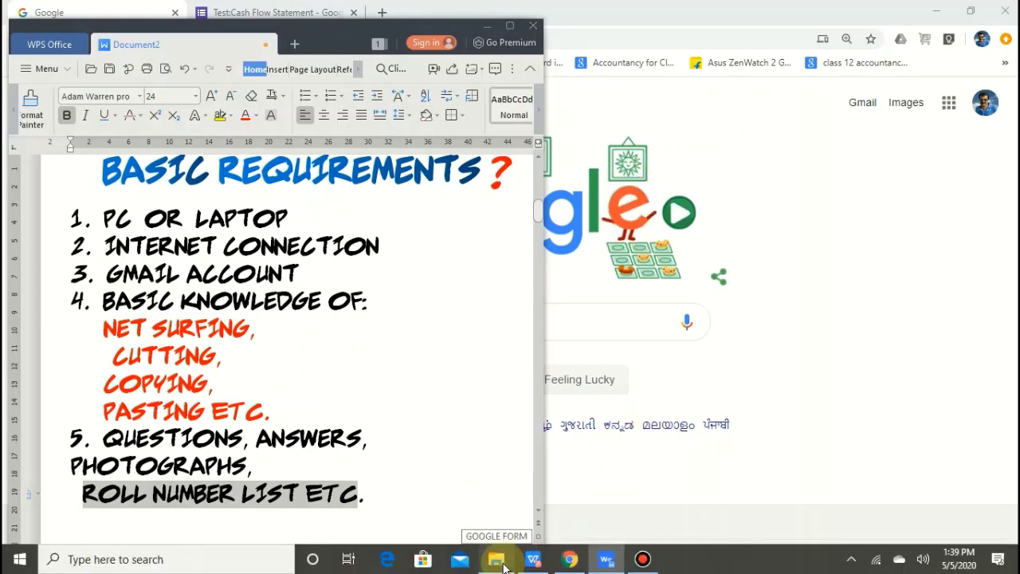
{"action": "left_click", "coordinate": [503, 561]}
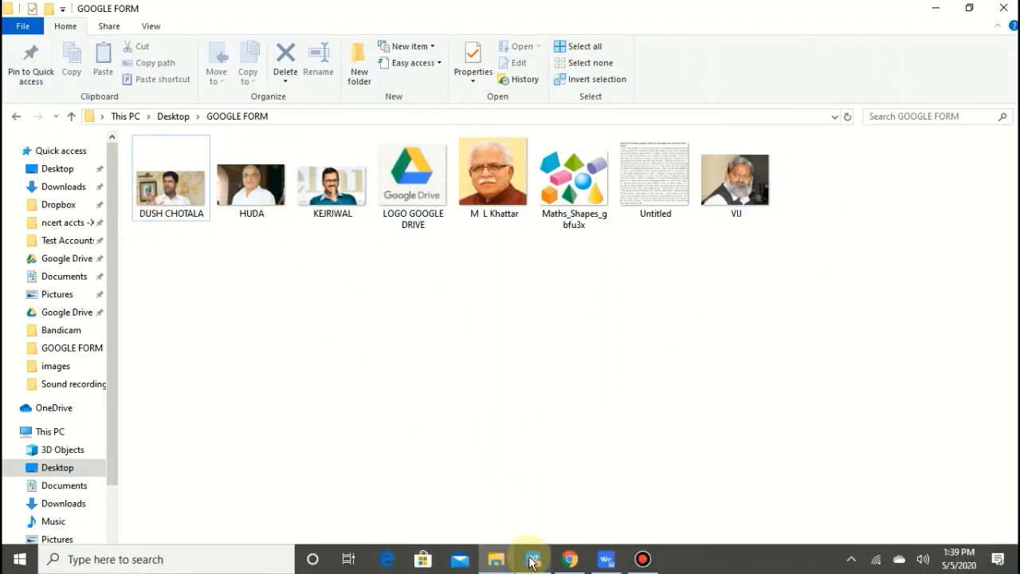
{"action": "left_click", "coordinate": [532, 561]}
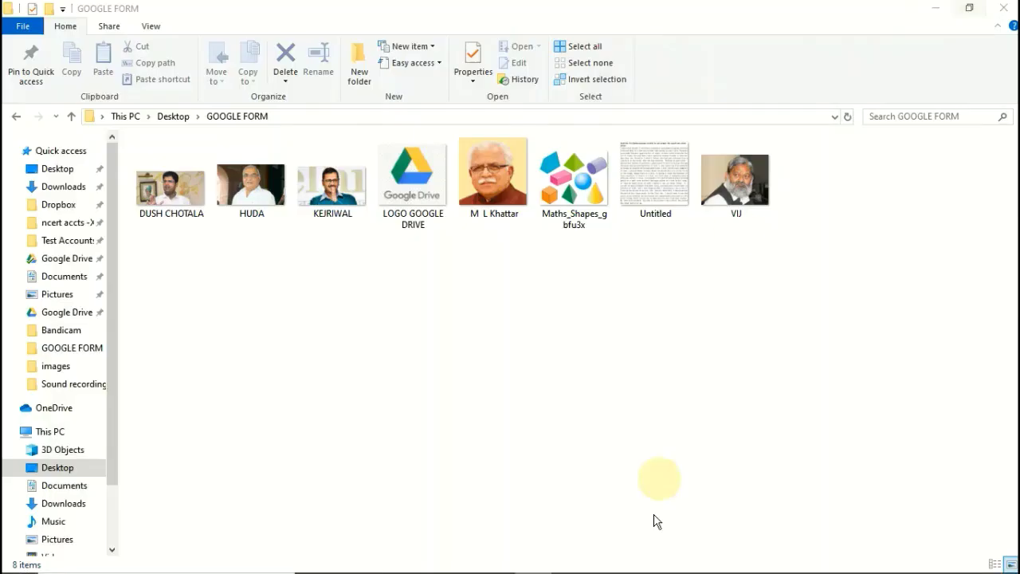
{"action": "left_click", "coordinate": [967, 8]}
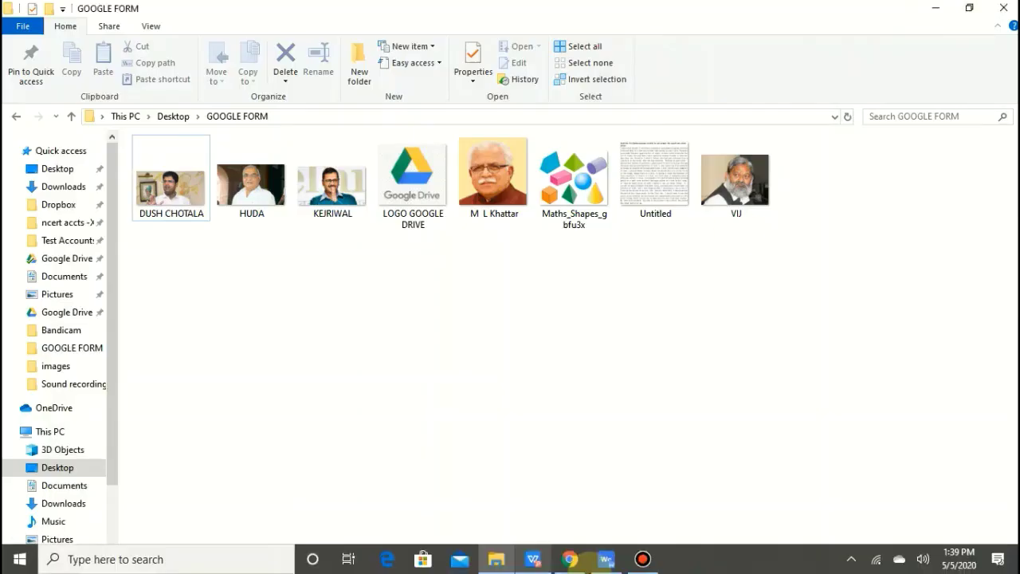
Switch back to Document2 and review the cash flow multiple-choice questions and the roll number list
{"action": "left_click", "coordinate": [603, 558]}
{"action": "scroll", "coordinate": [479, 368], "scroll_direction": "down", "scroll_amount": 1}
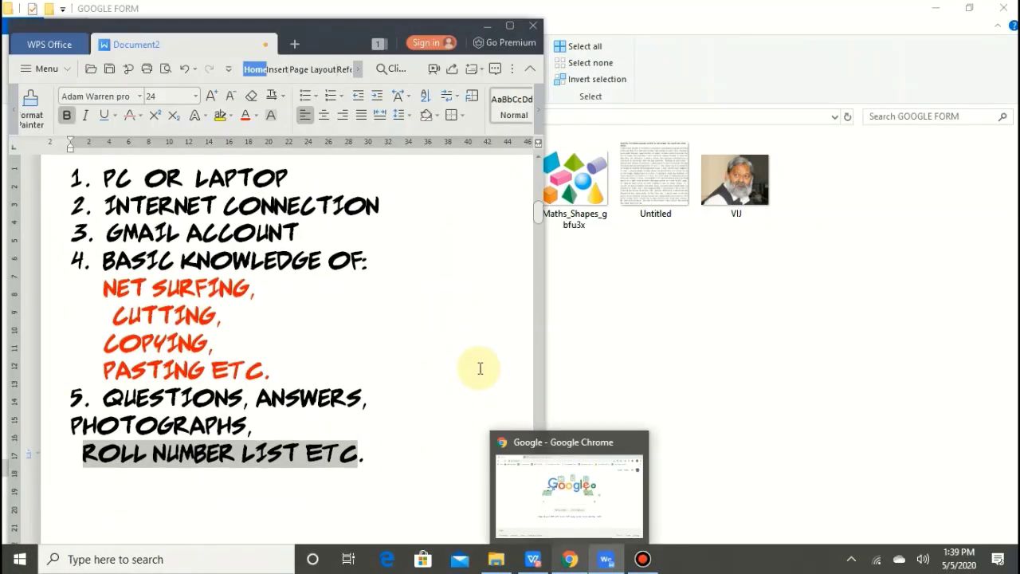
{"action": "scroll", "coordinate": [479, 368], "scroll_direction": "down", "scroll_amount": 15}
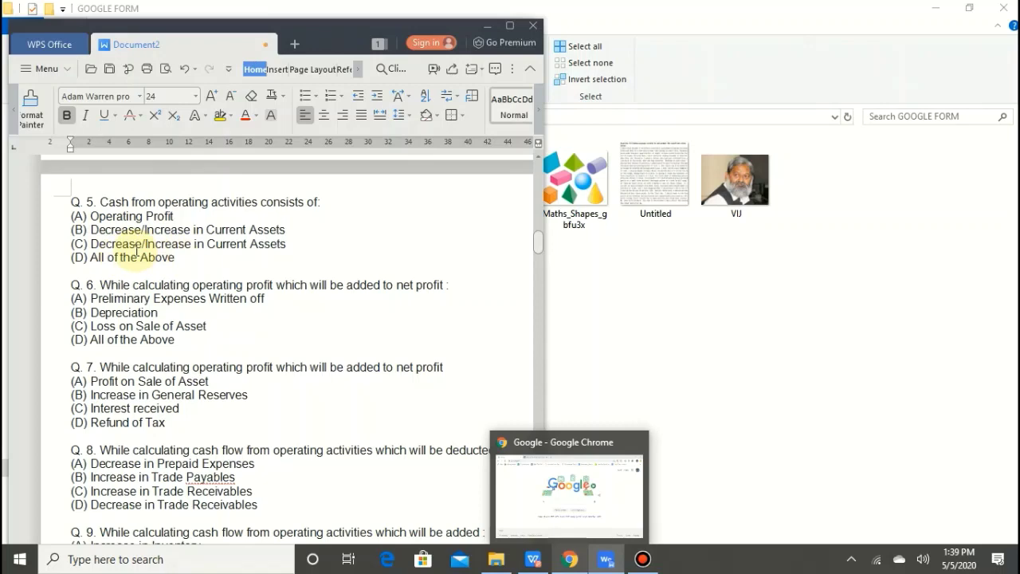
{"action": "scroll", "coordinate": [135, 252], "scroll_direction": "down", "scroll_amount": 3}
{"action": "scroll", "coordinate": [112, 296], "scroll_direction": "down", "scroll_amount": 14}
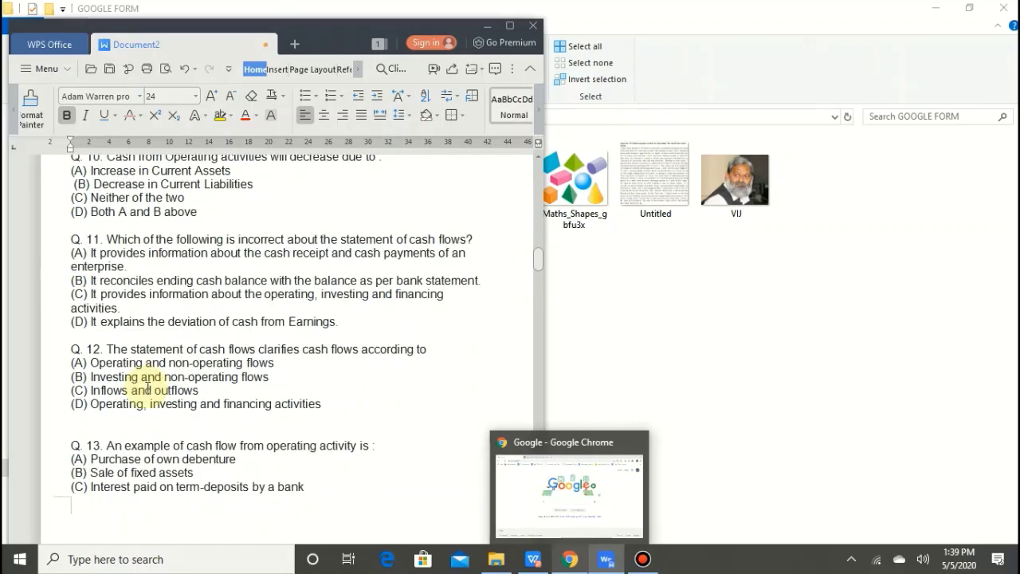
{"action": "left_click", "coordinate": [366, 358]}
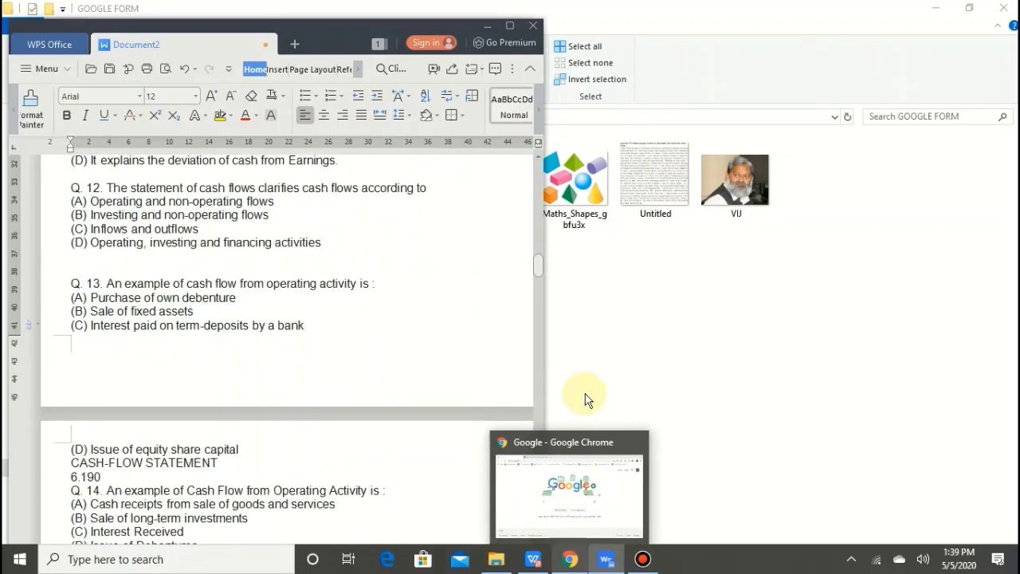
{"action": "scroll", "coordinate": [277, 414], "scroll_direction": "down", "scroll_amount": 20}
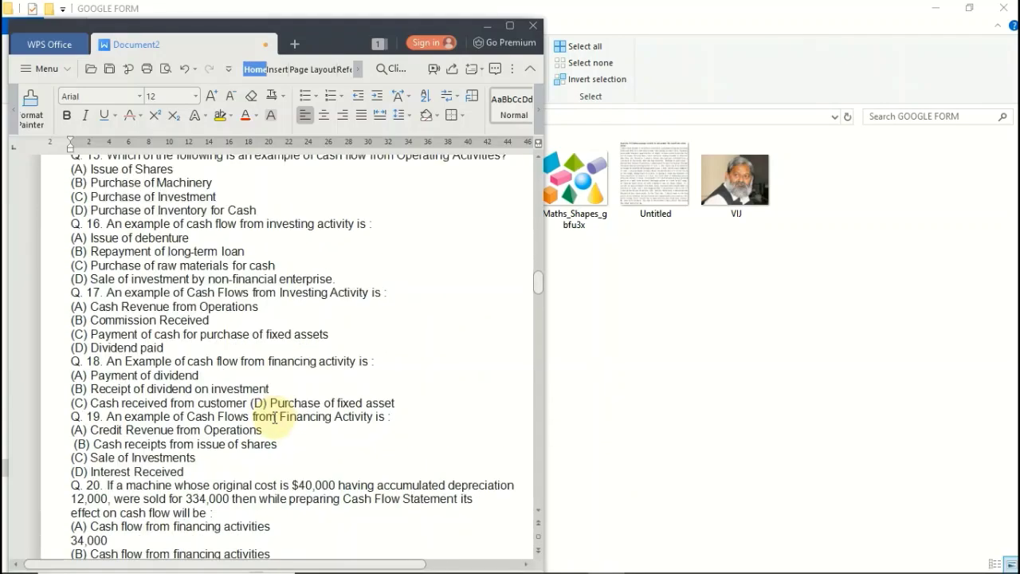
{"action": "scroll", "coordinate": [277, 429], "scroll_direction": "down", "scroll_amount": 20}
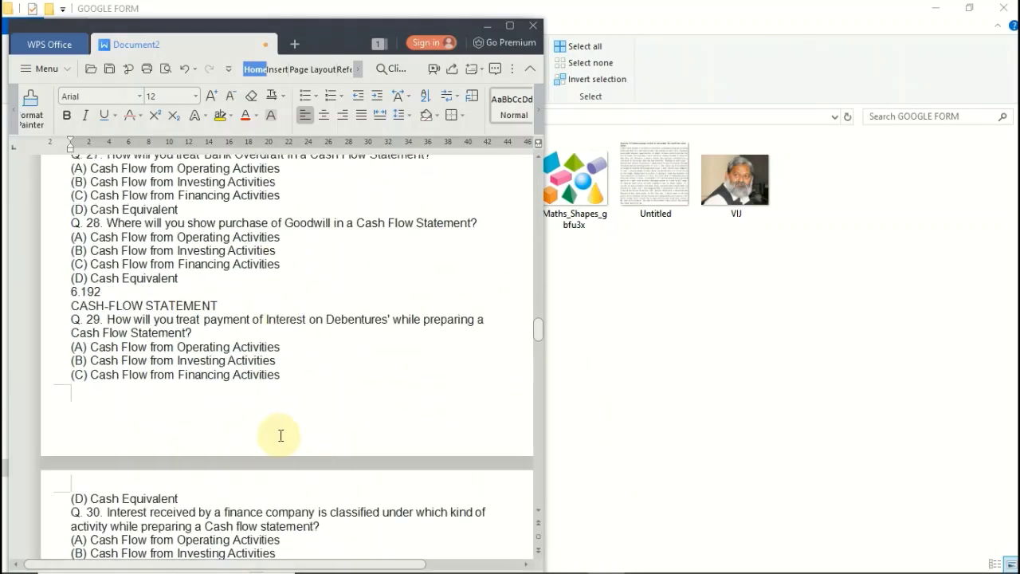
{"action": "scroll", "coordinate": [279, 439], "scroll_direction": "down", "scroll_amount": 20}
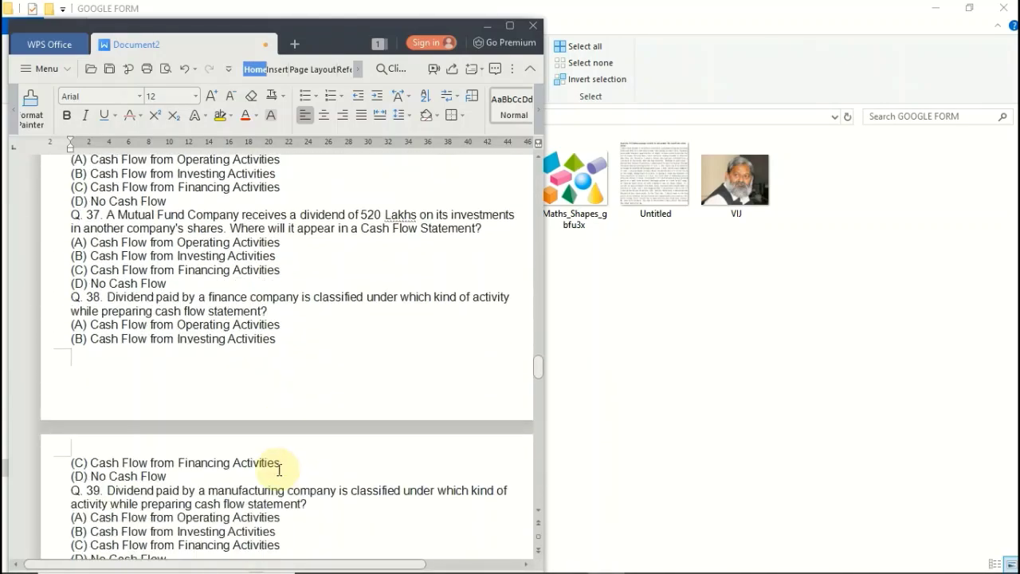
{"action": "scroll", "coordinate": [278, 478], "scroll_direction": "down", "scroll_amount": 20}
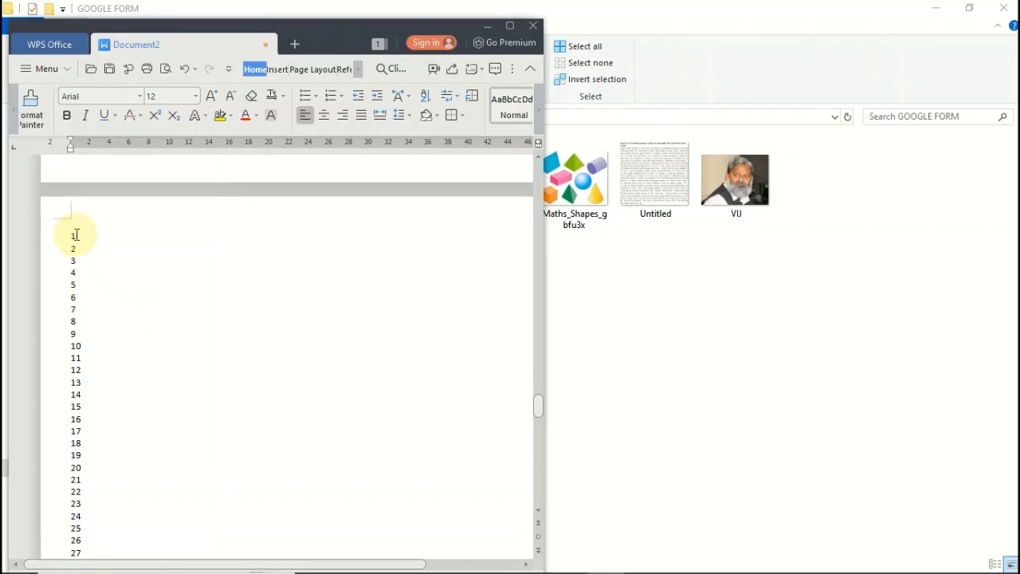
{"action": "scroll", "coordinate": [57, 289], "scroll_direction": "down", "scroll_amount": 12}
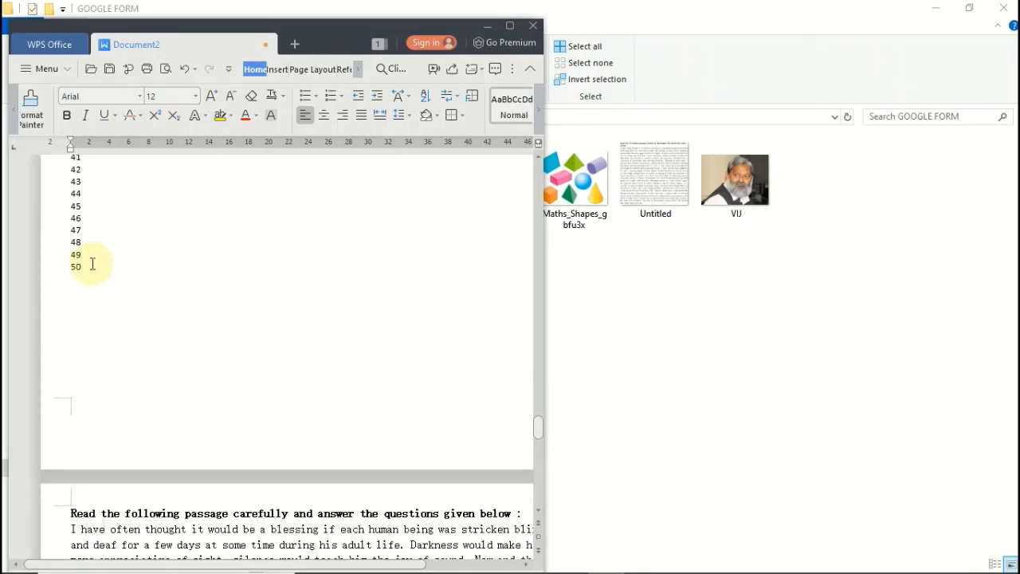
Examine the reading comprehension passage and its questions in Document2
{"action": "scroll", "coordinate": [116, 381], "scroll_direction": "down", "scroll_amount": 4}
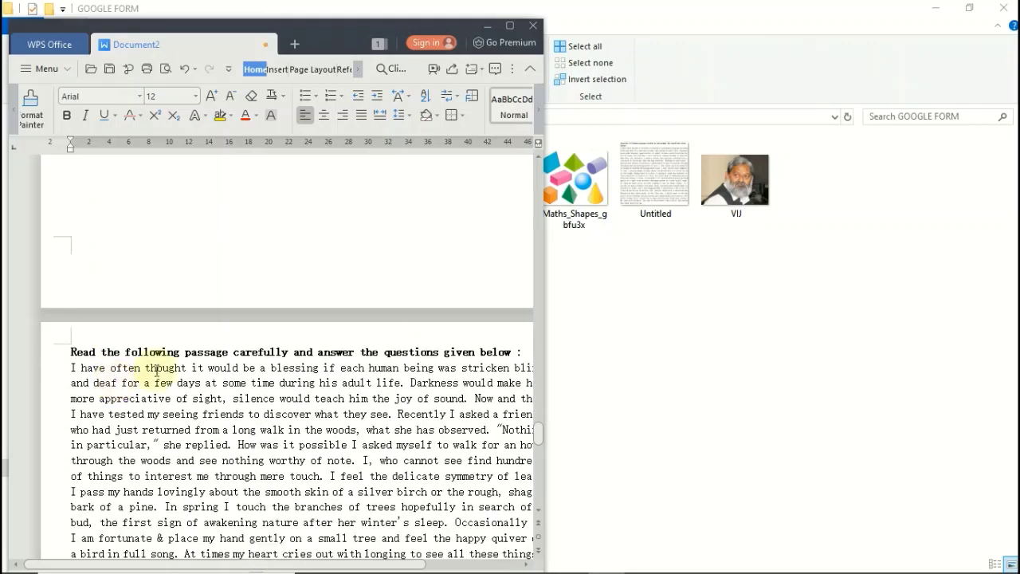
{"action": "left_click_drag", "start_coordinate": [68, 352], "coordinate": [263, 343]}
{"action": "scroll", "coordinate": [255, 292], "scroll_direction": "up", "scroll_amount": 2}
{"action": "scroll", "coordinate": [254, 292], "scroll_direction": "up", "scroll_amount": 4}
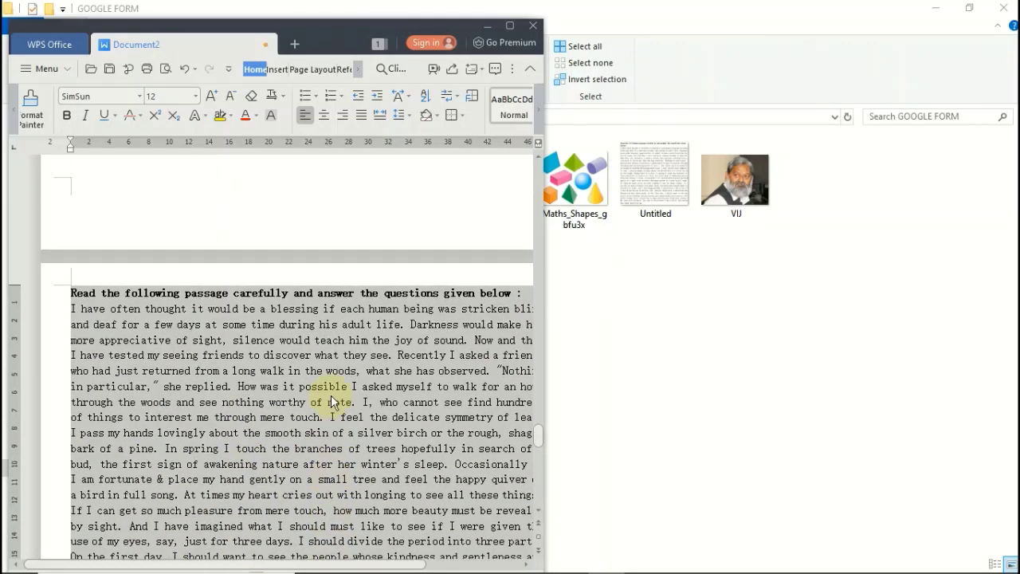
{"action": "scroll", "coordinate": [335, 408], "scroll_direction": "down", "scroll_amount": 3}
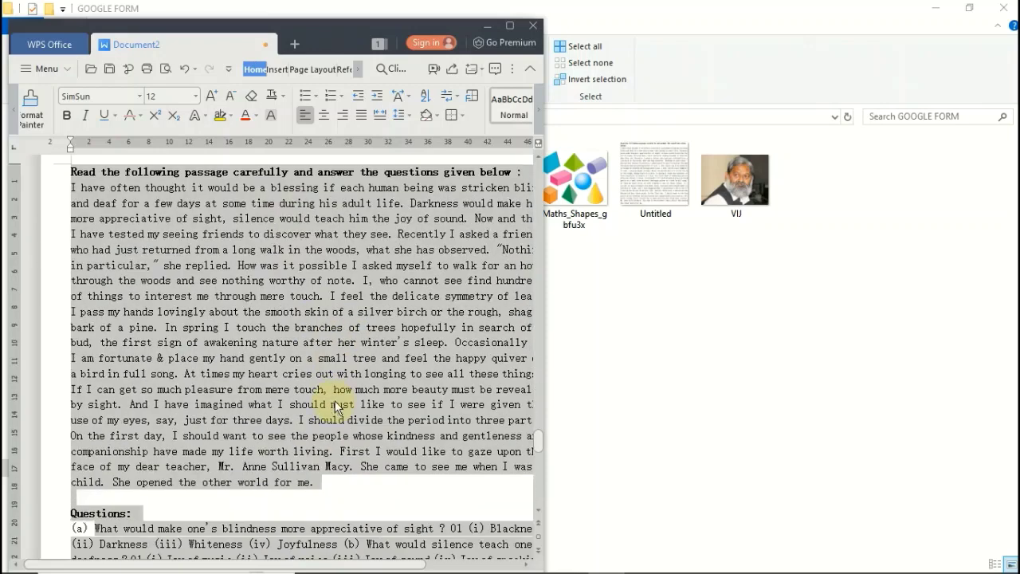
{"action": "left_click", "coordinate": [345, 497]}
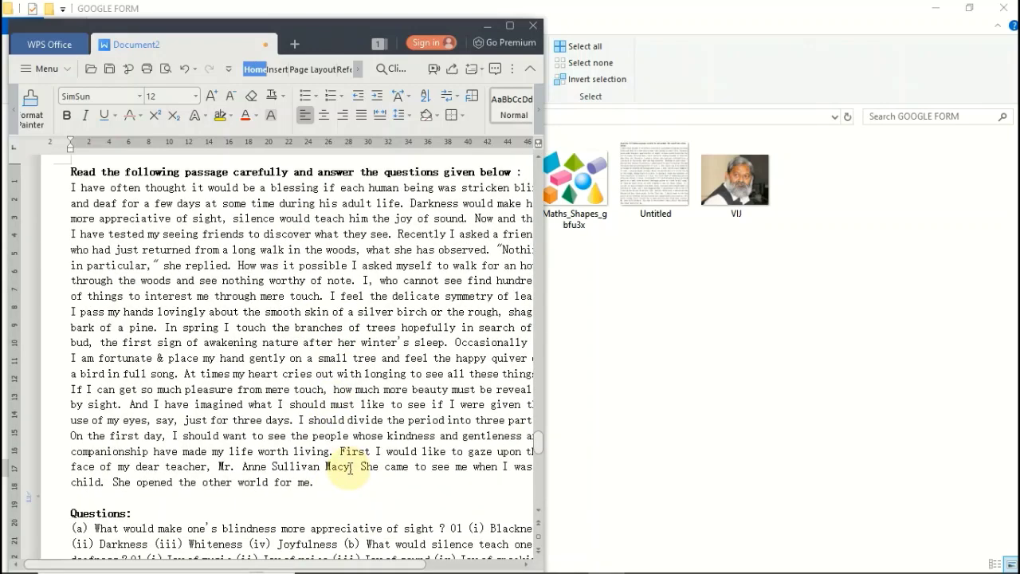
{"action": "scroll", "coordinate": [350, 468], "scroll_direction": "down", "scroll_amount": 3}
{"action": "scroll", "coordinate": [252, 297], "scroll_direction": "up", "scroll_amount": 4}
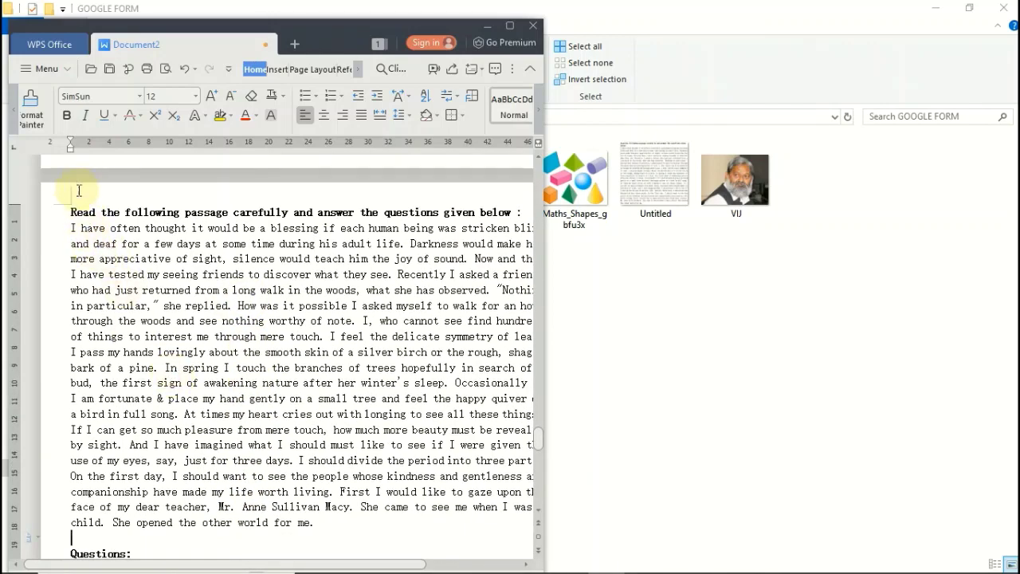
{"action": "scroll", "coordinate": [256, 364], "scroll_direction": "down", "scroll_amount": 4}
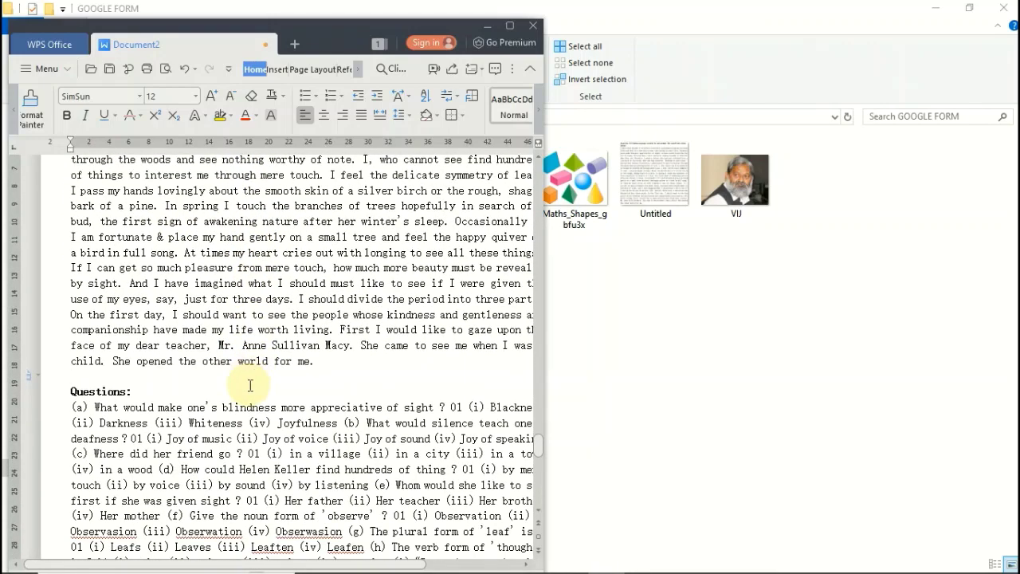
{"action": "scroll", "coordinate": [72, 402], "scroll_direction": "down", "scroll_amount": 3}
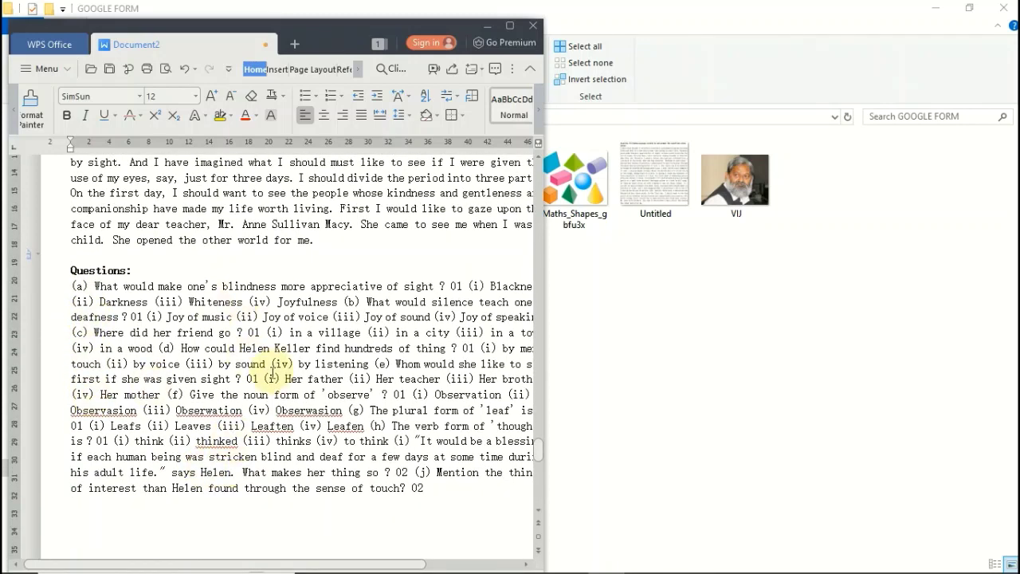
{"action": "scroll", "coordinate": [353, 494], "scroll_direction": "down", "scroll_amount": 2}
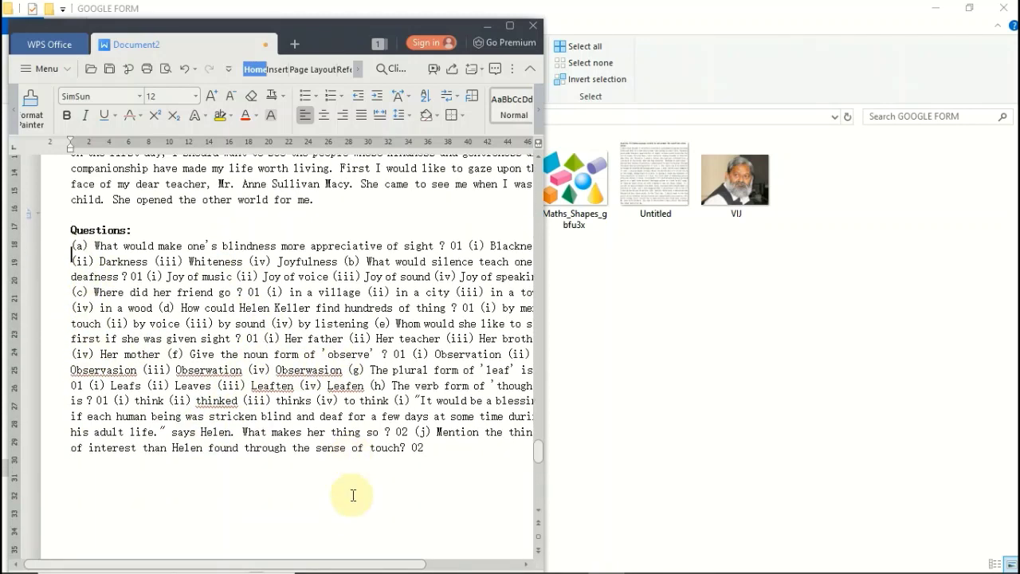
{"action": "scroll", "coordinate": [373, 472], "scroll_direction": "down", "scroll_amount": 3}
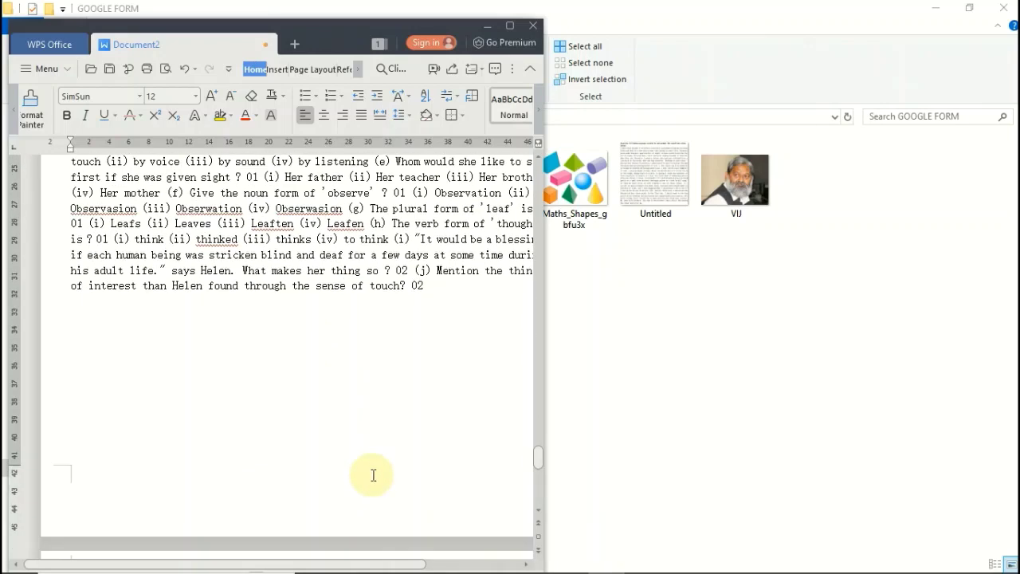
{"action": "scroll", "coordinate": [370, 464], "scroll_direction": "up", "scroll_amount": 8}
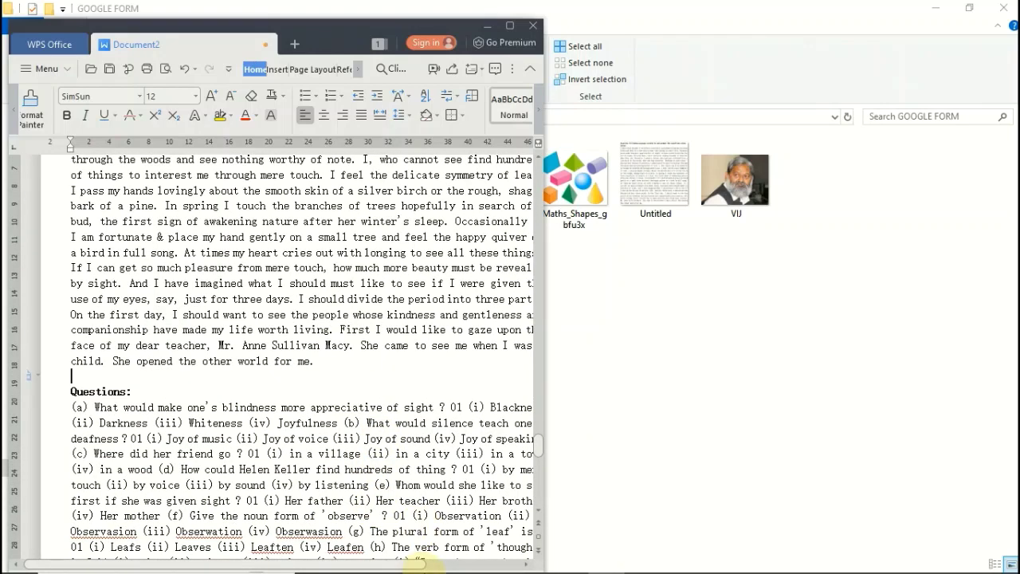
Switch to Chrome and go to drive.google.com in the Google tab
{"action": "mouse_move", "coordinate": [554, 572]}
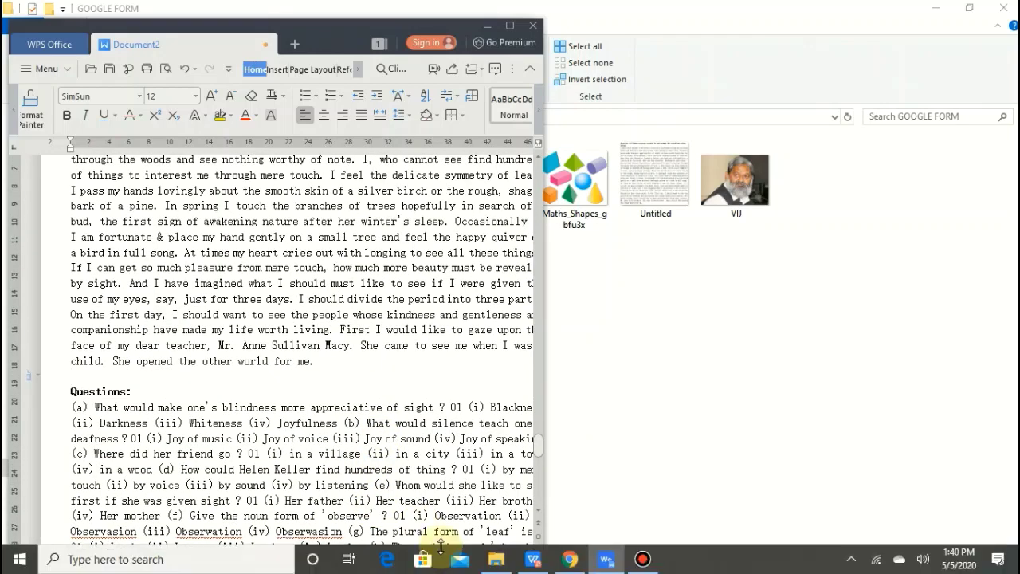
{"action": "left_click", "coordinate": [567, 566]}
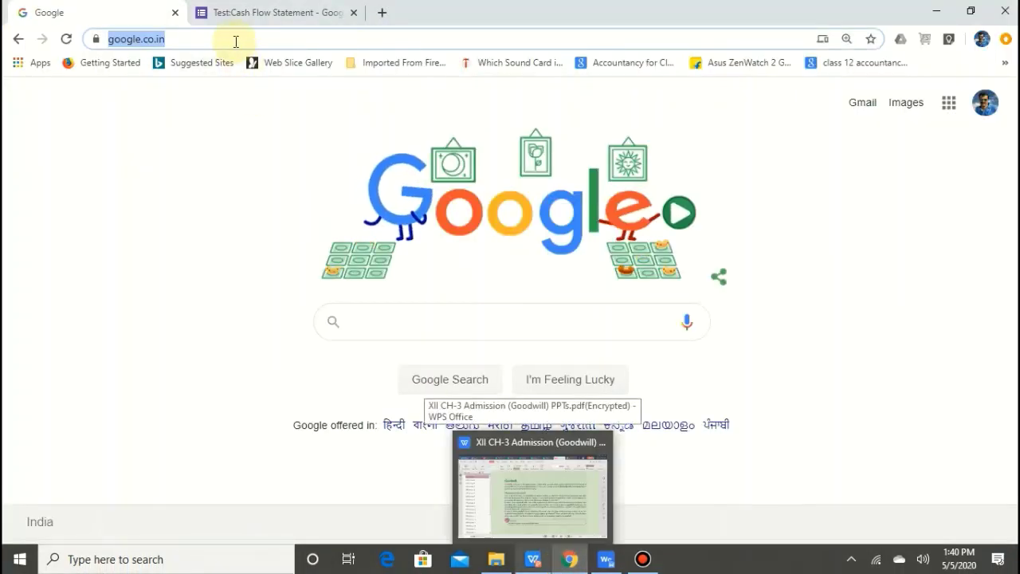
{"action": "type", "text": "DRIVe."}
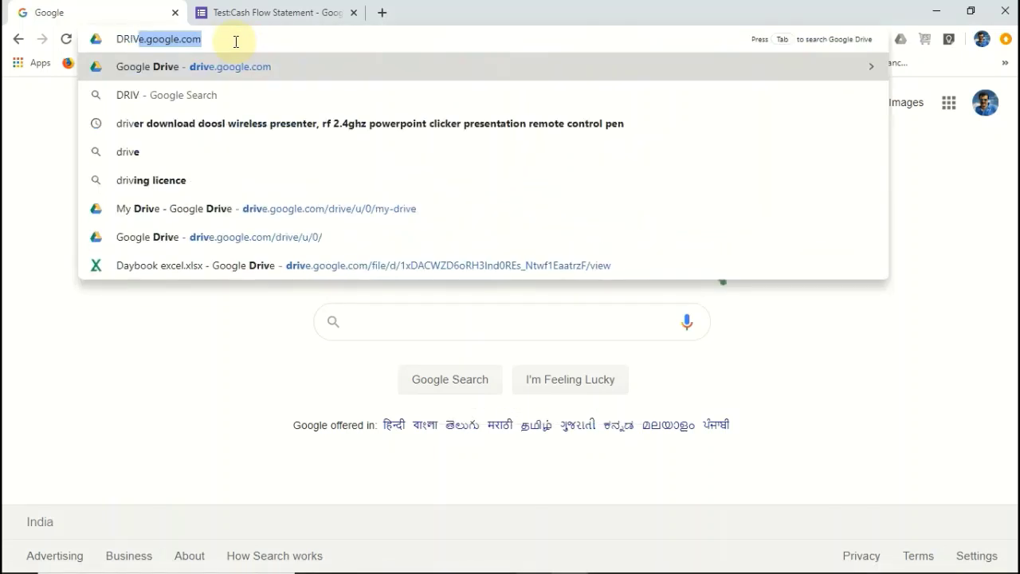
{"action": "key", "text": "Return"}
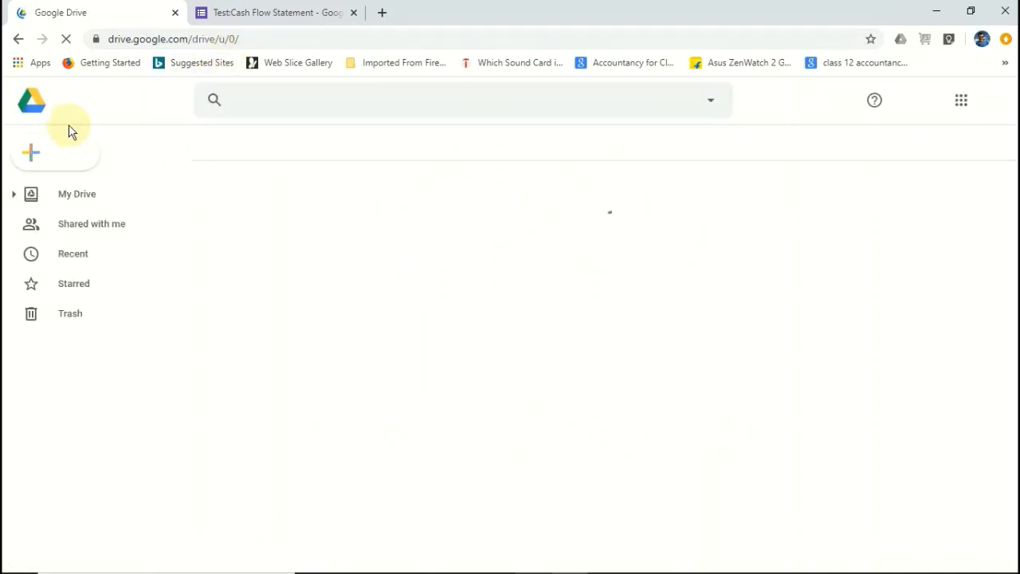
Create a new blank Google Form from My Drive
{"action": "left_click", "coordinate": [77, 151]}
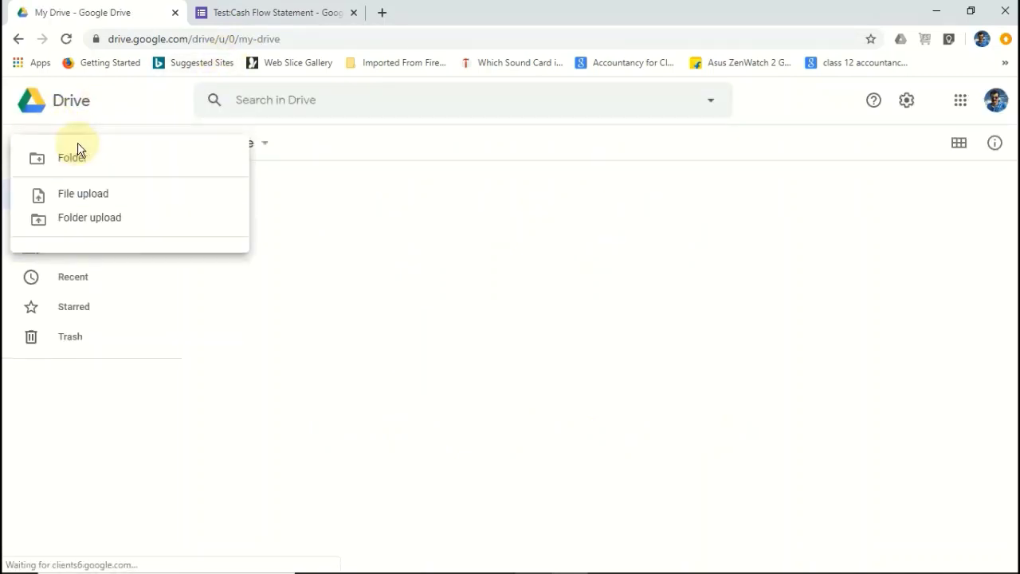
{"action": "mouse_move", "coordinate": [75, 263]}
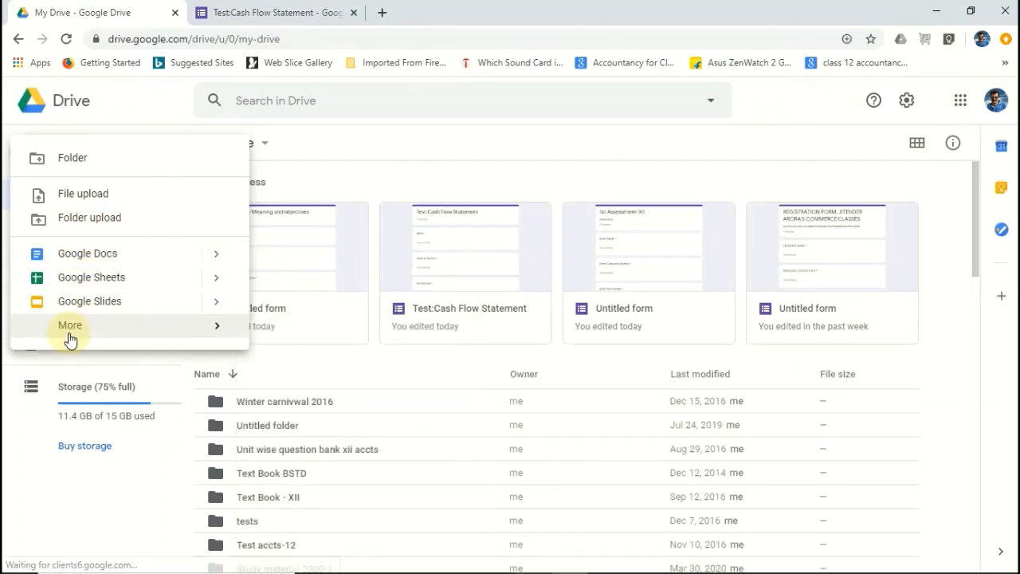
{"action": "mouse_move", "coordinate": [72, 339]}
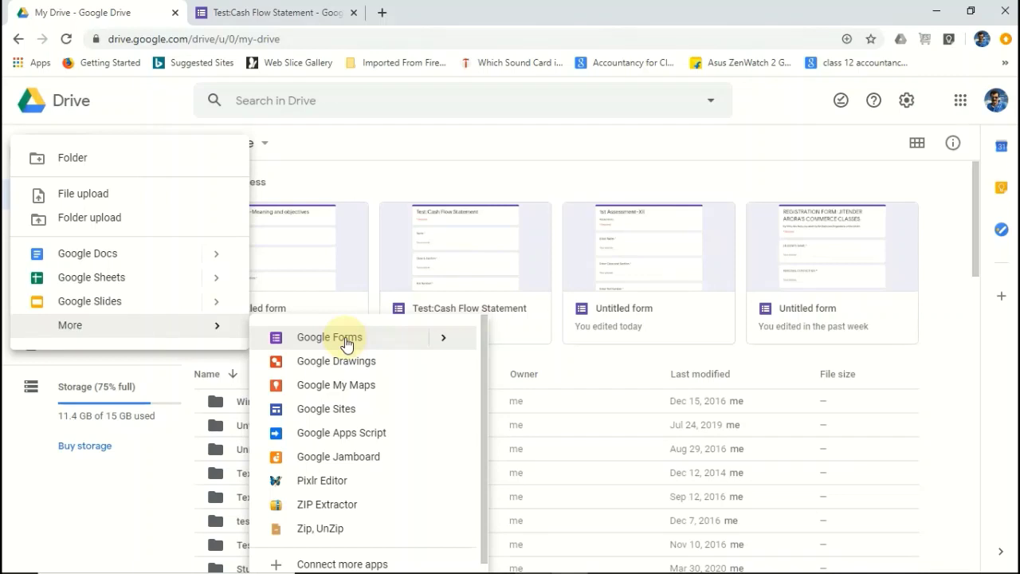
{"action": "mouse_move", "coordinate": [449, 343]}
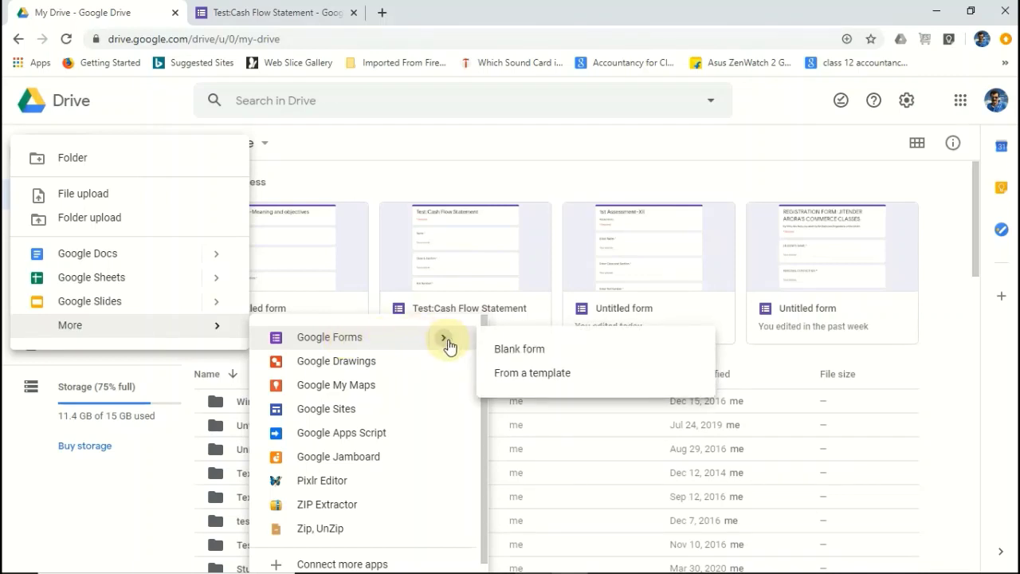
{"action": "left_click", "coordinate": [538, 355]}
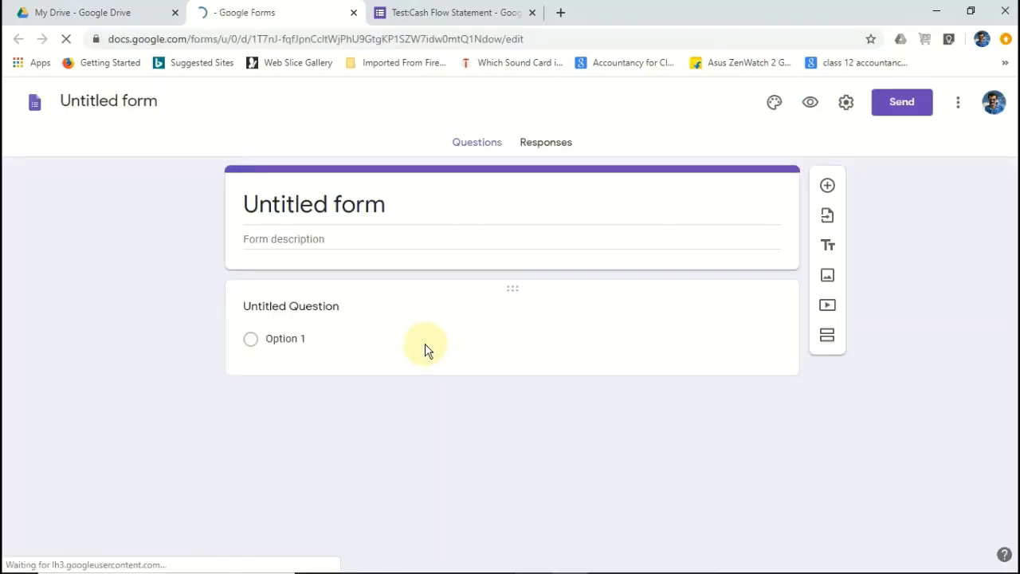
Title the form "XII-Accoutancy-1st Assessment" and describe it as "(Time Allotted: 1 Hour, MM:50)"
{"action": "left_click", "coordinate": [305, 208]}
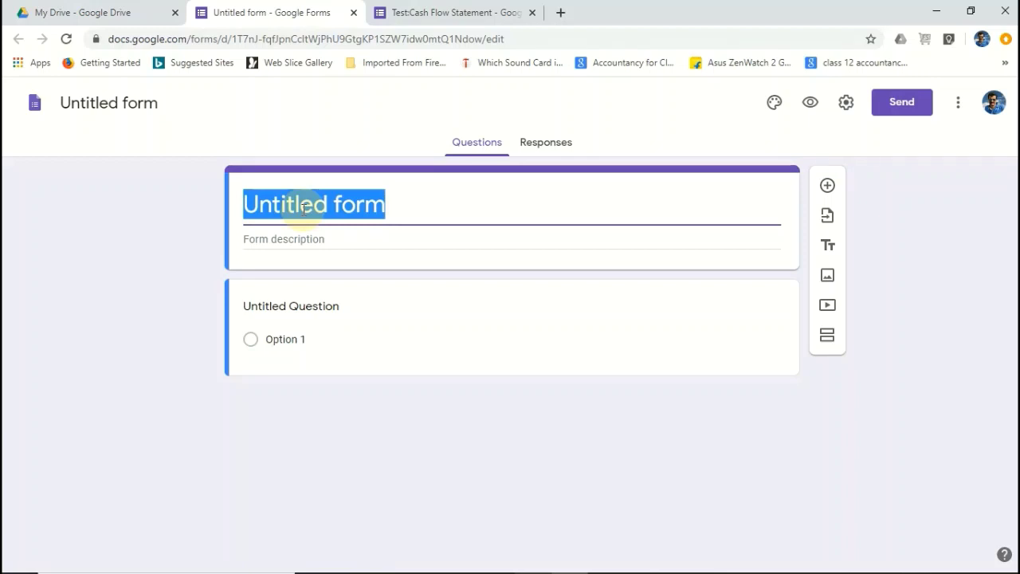
{"action": "type", "text": "XII-Accoutancy-1st Assessment"}
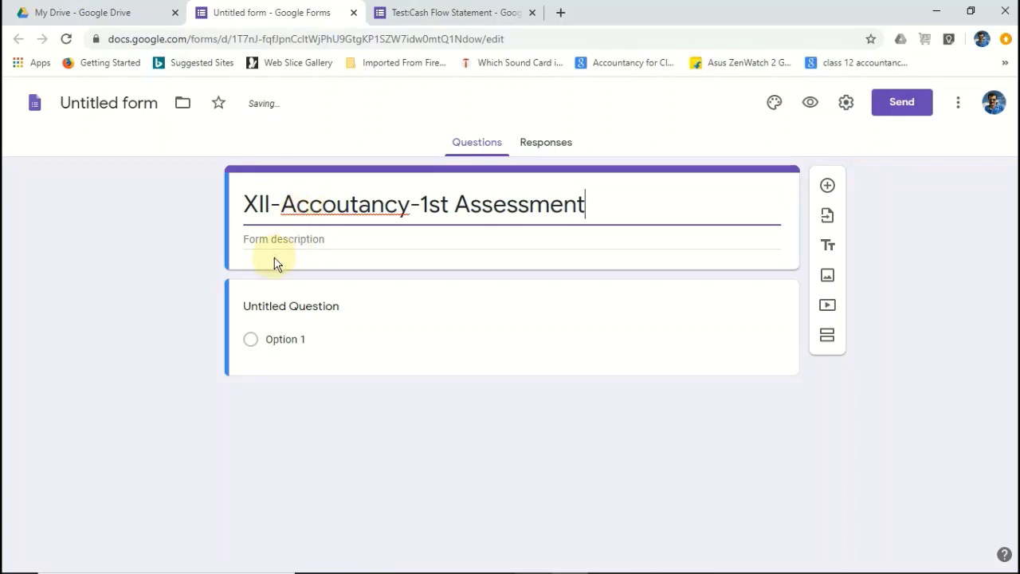
{"action": "left_click", "coordinate": [289, 239]}
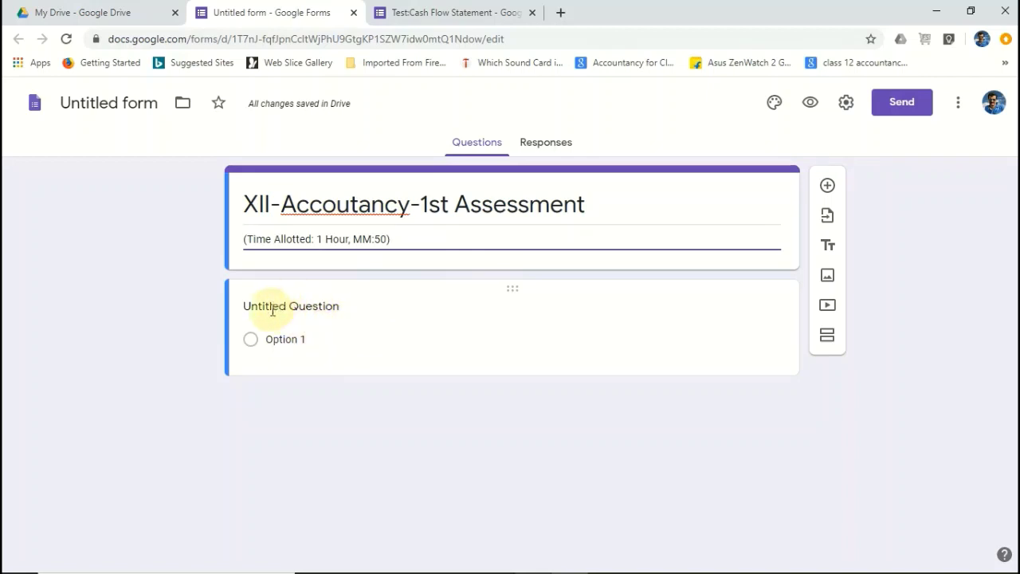
Word the first question as "Enter Your Name:" and use the Short answer type for it
{"action": "left_click", "coordinate": [319, 305]}
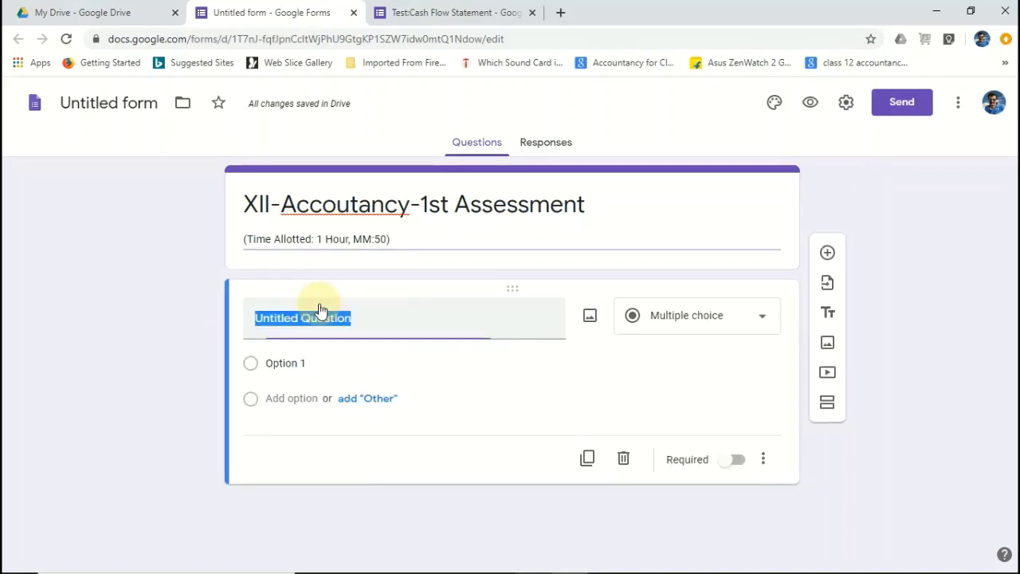
{"action": "type", "text": "E"}
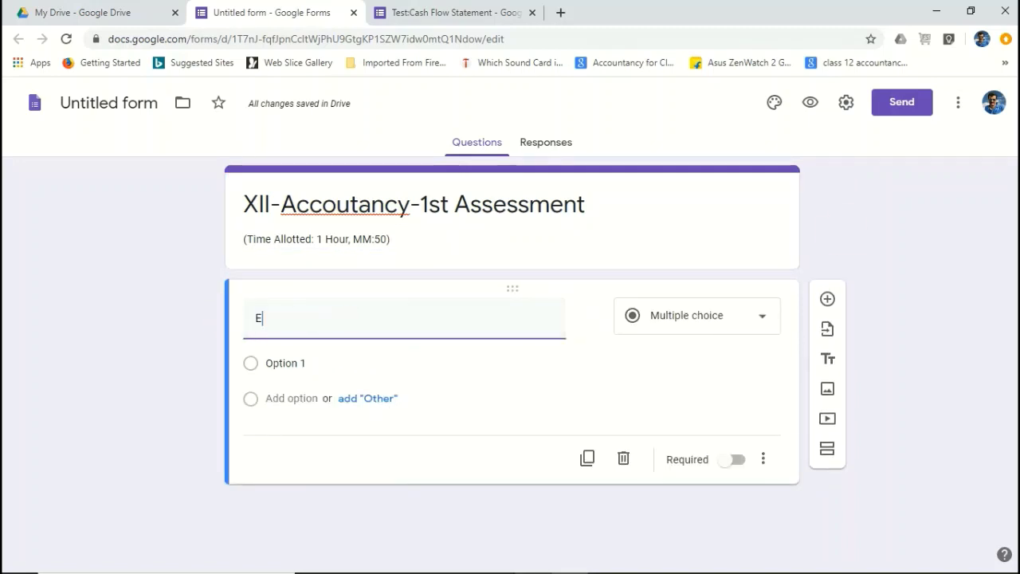
{"action": "type", "text": "nter Your"}
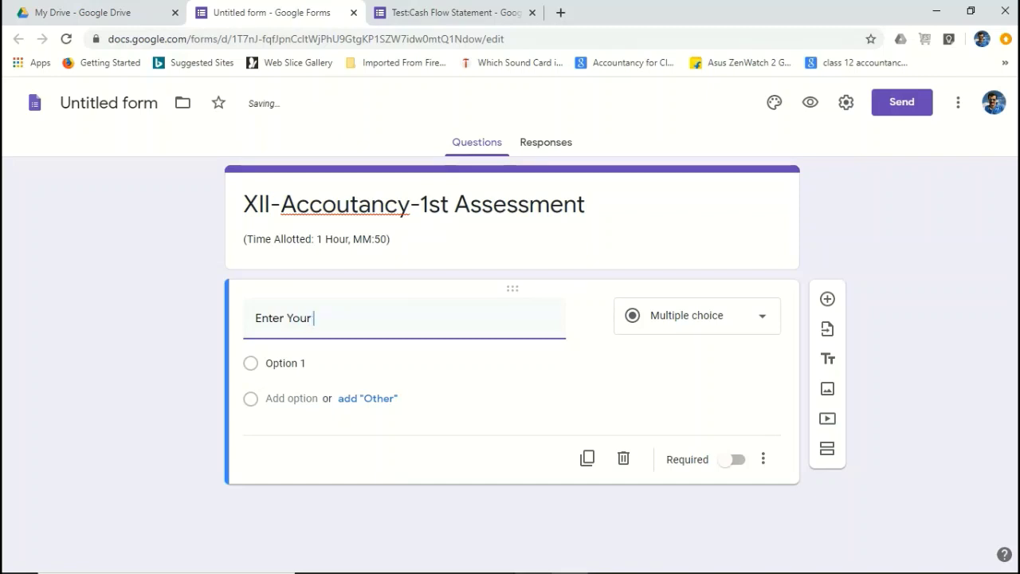
{"action": "type", "text": " Name:"}
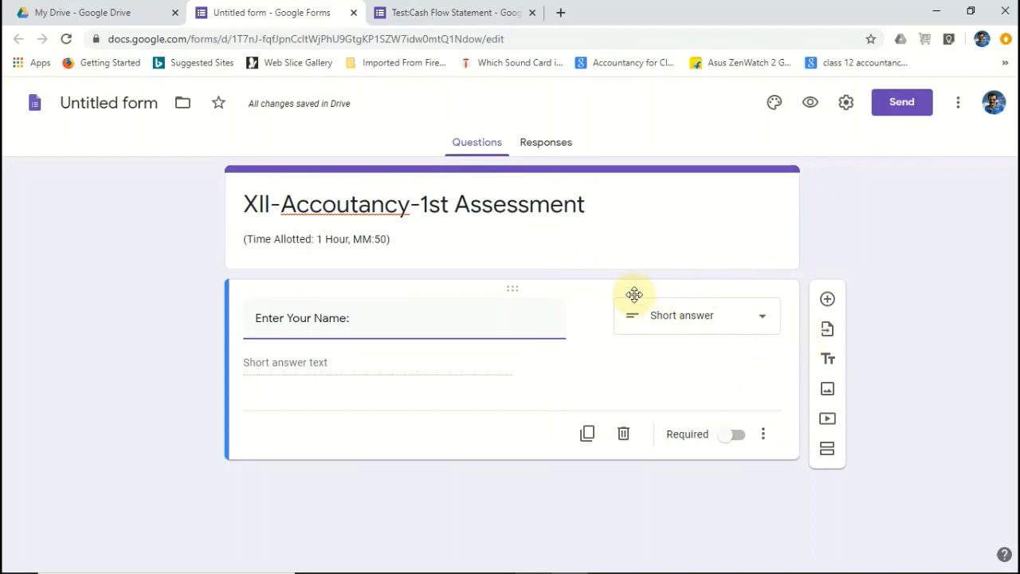
{"action": "left_click", "coordinate": [766, 322]}
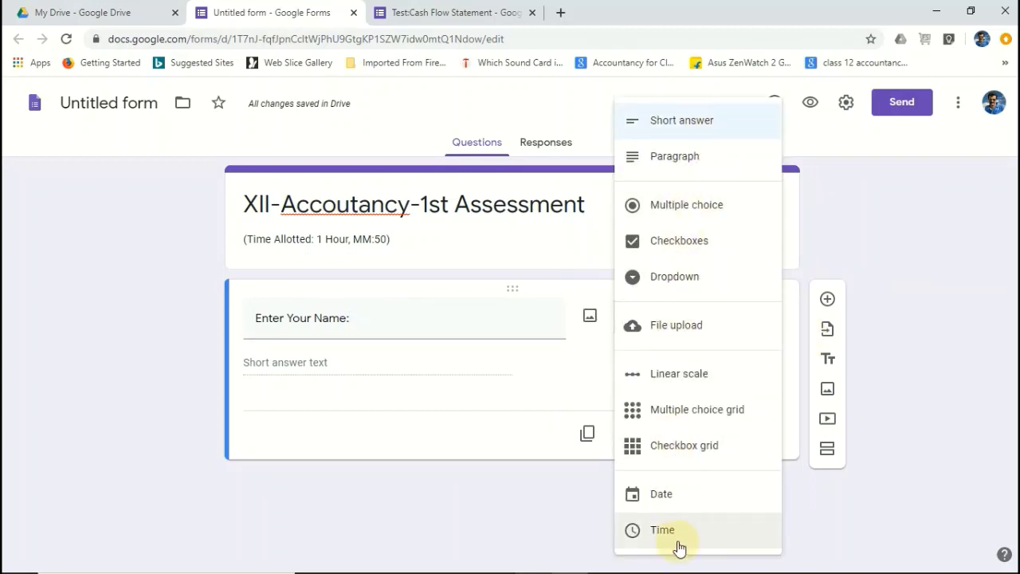
{"action": "left_click", "coordinate": [696, 132]}
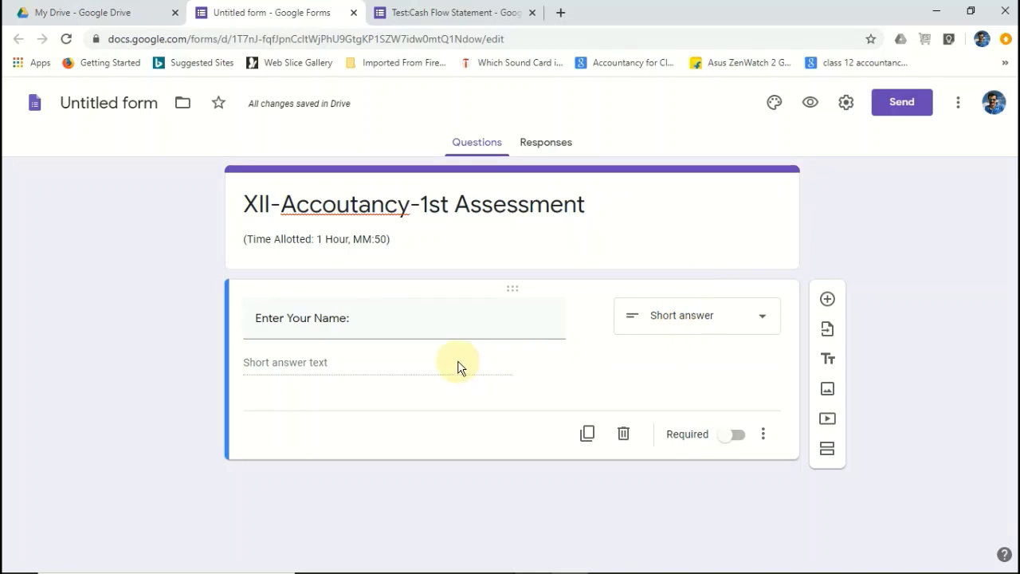
Make the name question required and add a new question below it
{"action": "left_click", "coordinate": [737, 437]}
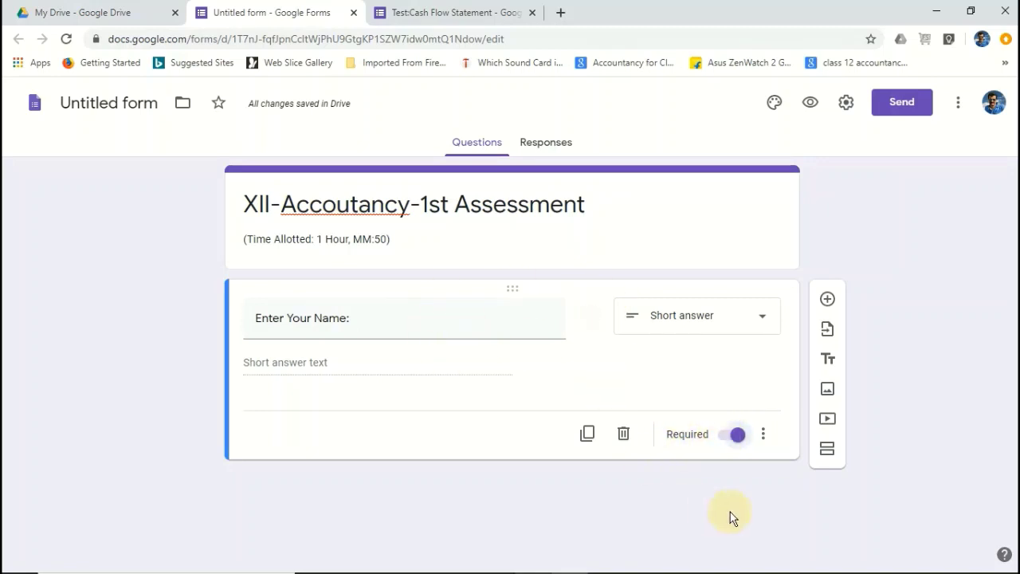
{"action": "left_click", "coordinate": [735, 436]}
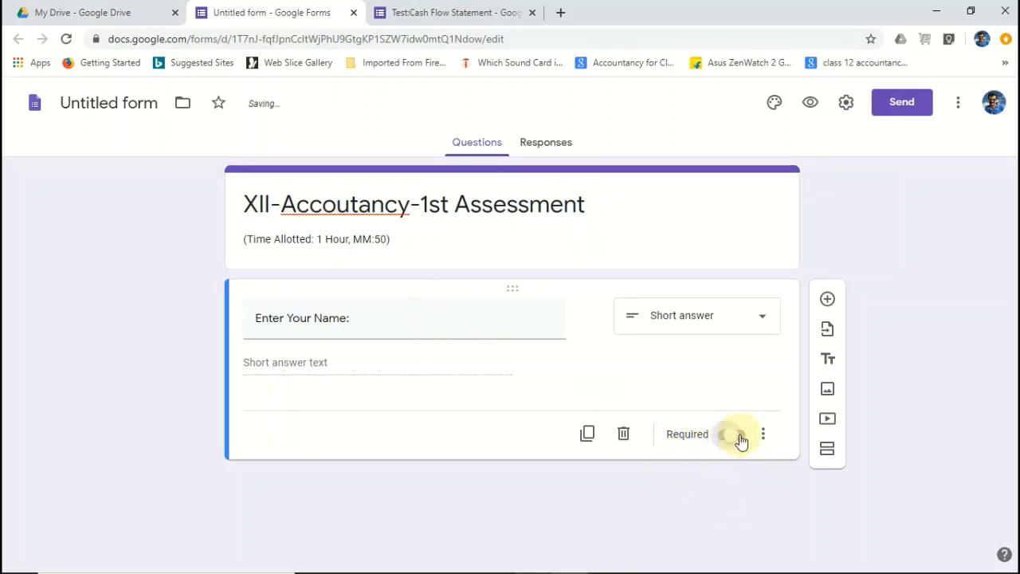
{"action": "left_click", "coordinate": [737, 440]}
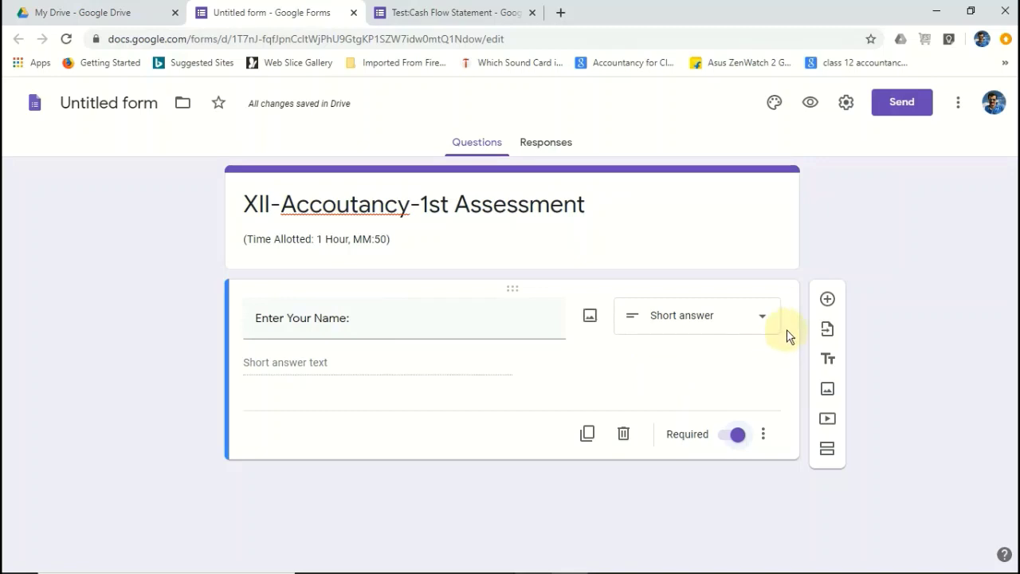
{"action": "left_click", "coordinate": [827, 299]}
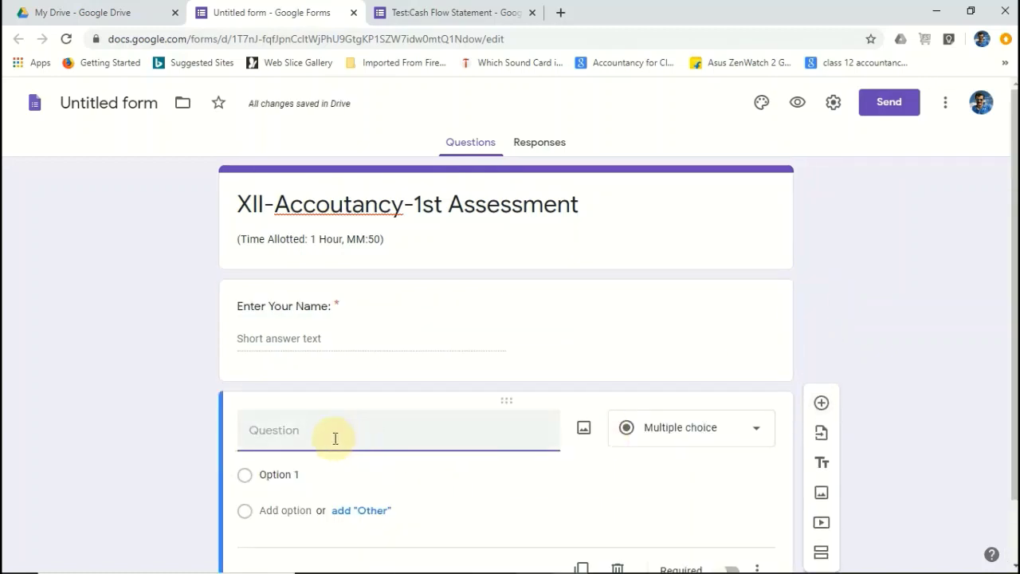
{"action": "type", "text": "Enter you C"}
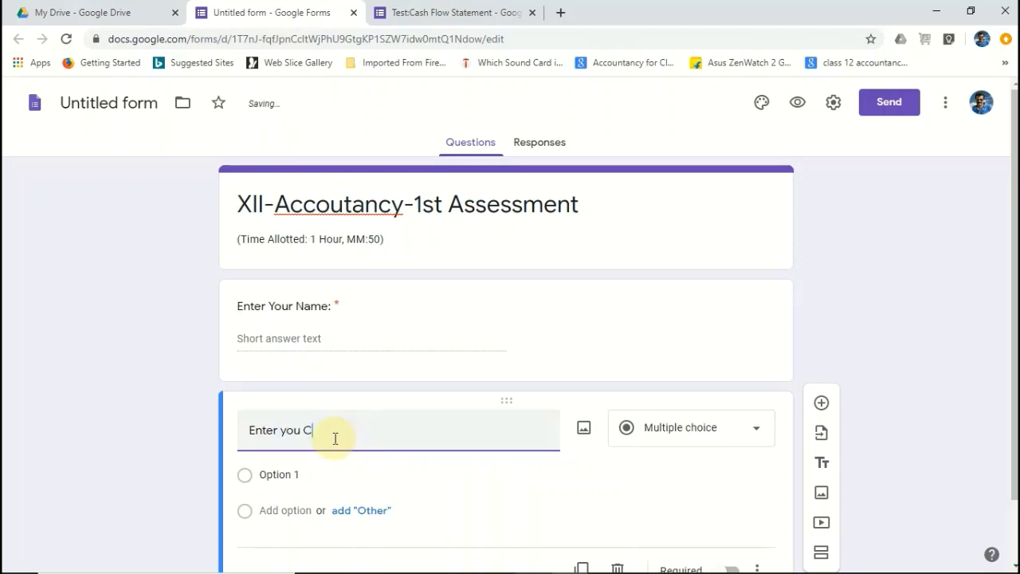
{"action": "key", "text": "BackSpace"}
{"action": "key", "text": "BackSpace"}
{"action": "key", "text": "BackSpace"}
{"action": "key", "text": "BackSpace"}
{"action": "key", "text": "BackSpace"}
{"action": "key", "text": "BackSpace"}
{"action": "key", "text": "BackSpace"}
{"action": "key", "text": "BackSpace"}
{"action": "key", "text": "BackSpace"}
{"action": "key", "text": "BackSpace"}
{"action": "key", "text": "BackSpace"}
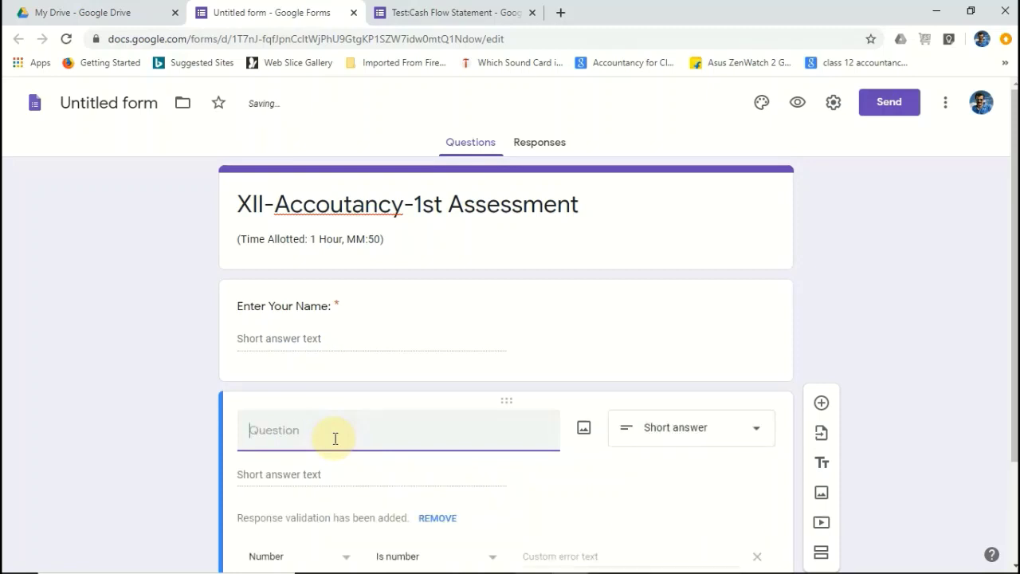
Word the second question as "Choose your Class" and set its type to Checkboxes
{"action": "type", "text": "Choose your Class"}
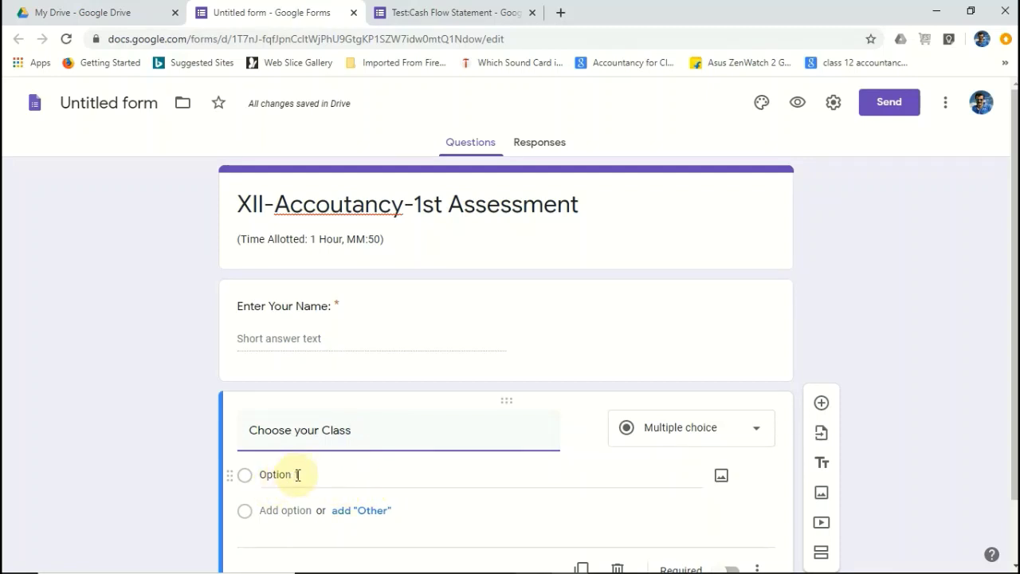
{"action": "left_click", "coordinate": [760, 435]}
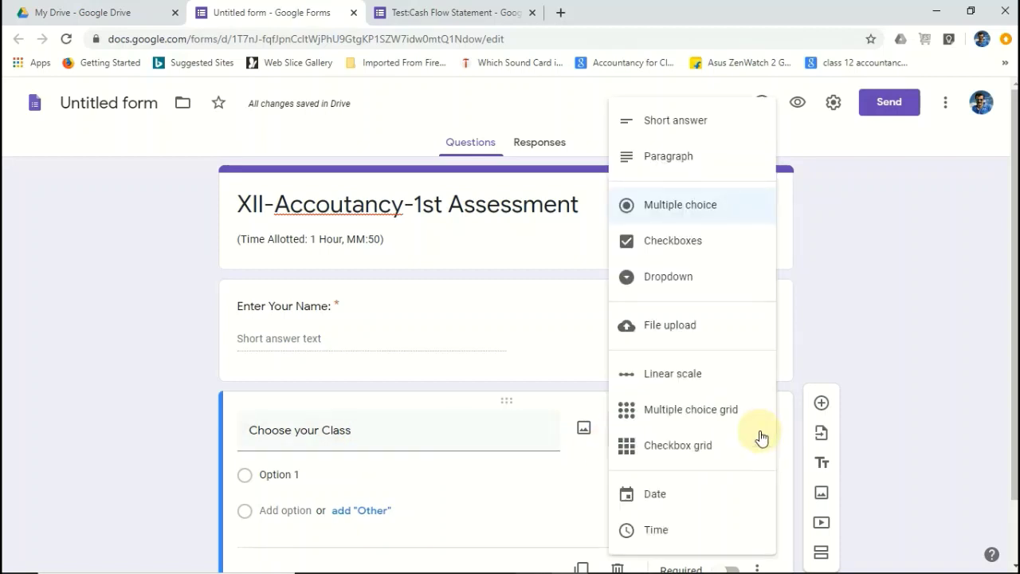
{"action": "left_click", "coordinate": [684, 247]}
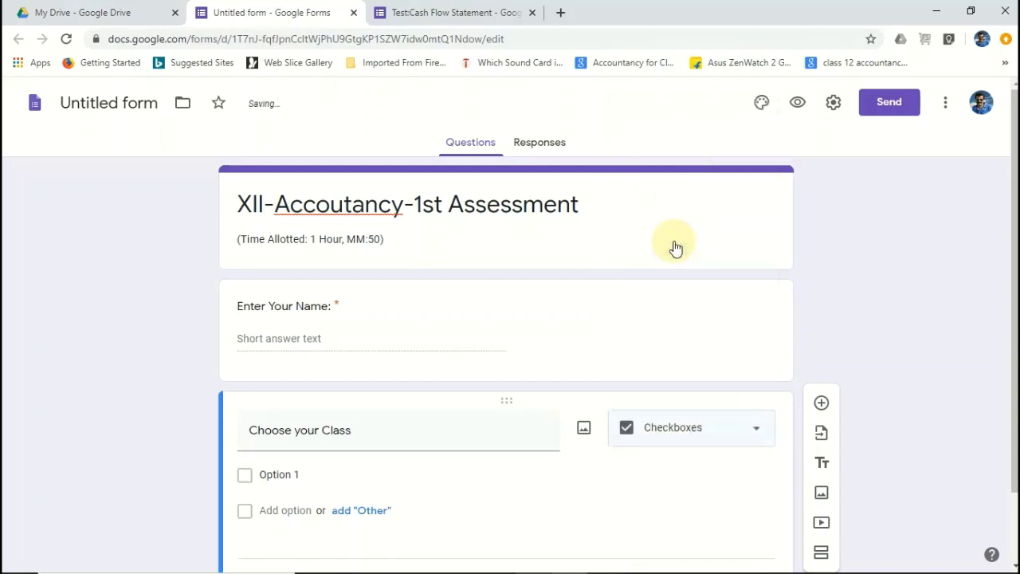
Give the class question the options "XII C1" and "XII C2" and make it required
{"action": "left_click", "coordinate": [291, 476]}
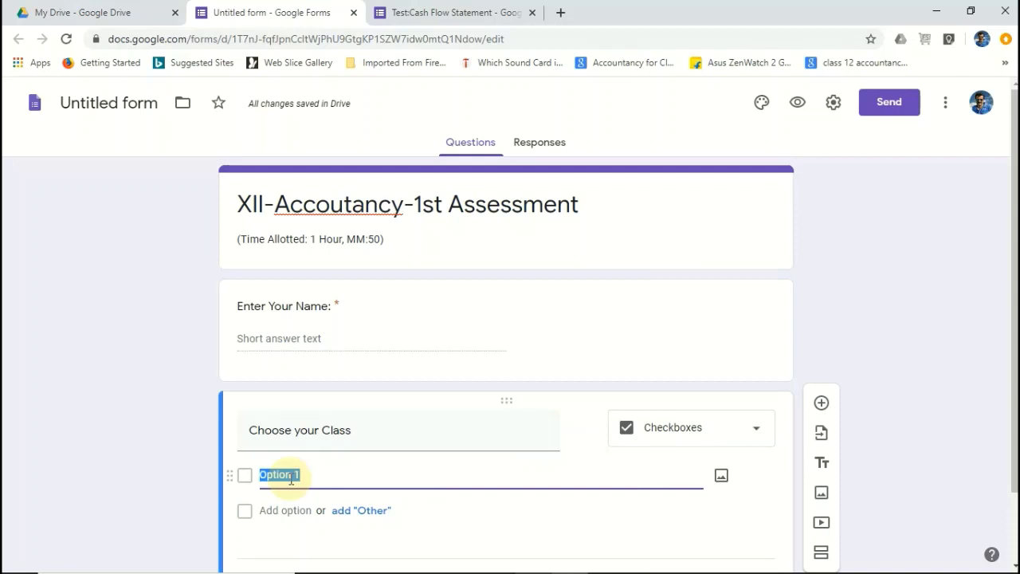
{"action": "type", "text": "XII C1"}
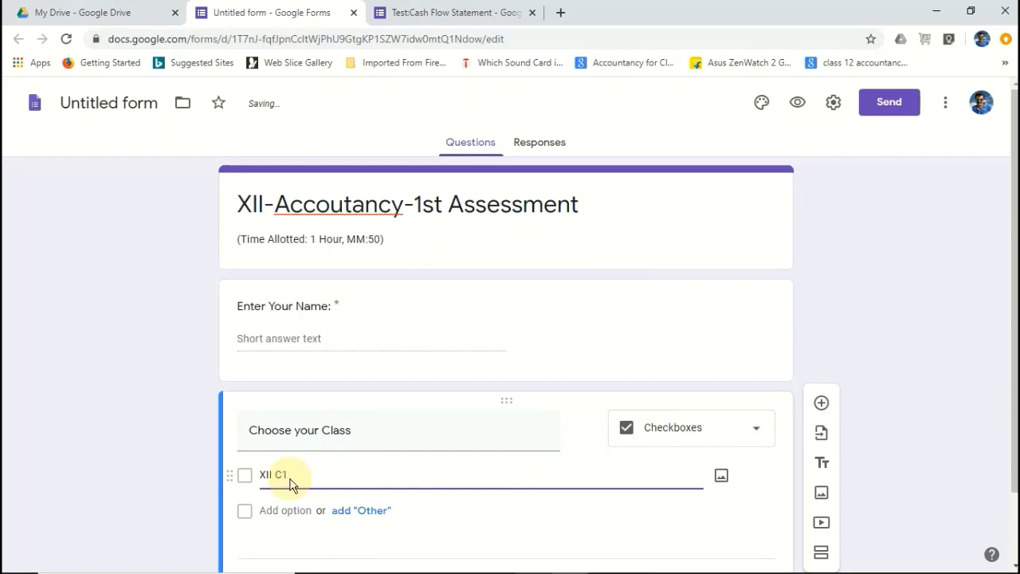
{"action": "left_click", "coordinate": [267, 510]}
{"action": "type", "text": "XII"}
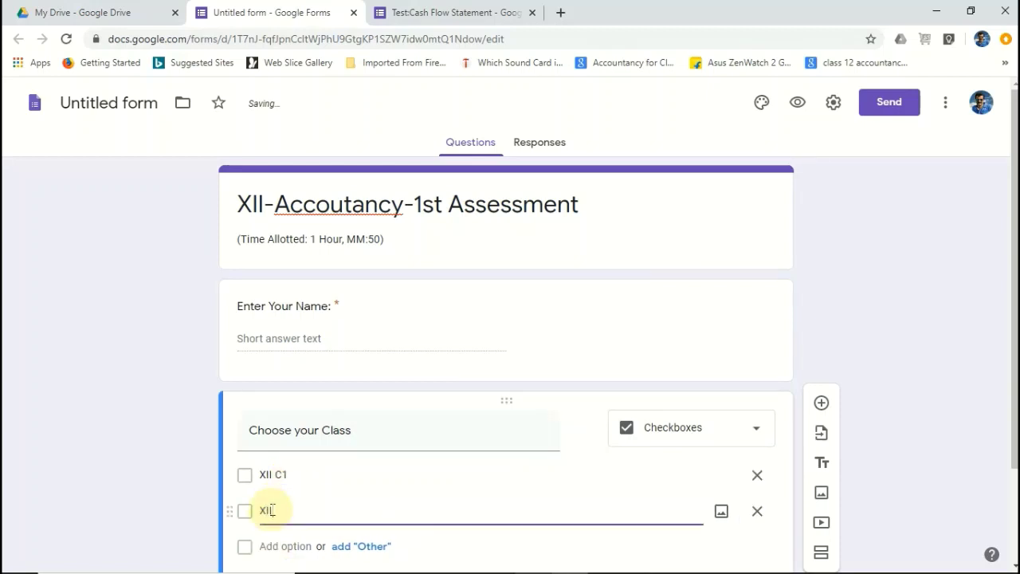
{"action": "type", "text": " C2"}
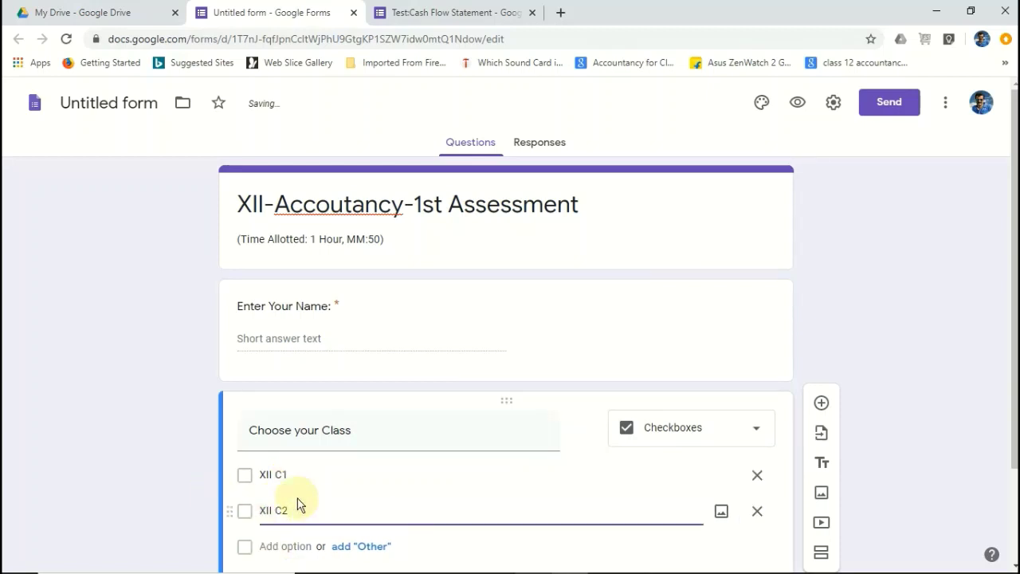
{"action": "scroll", "coordinate": [470, 507], "scroll_direction": "down", "scroll_amount": 1}
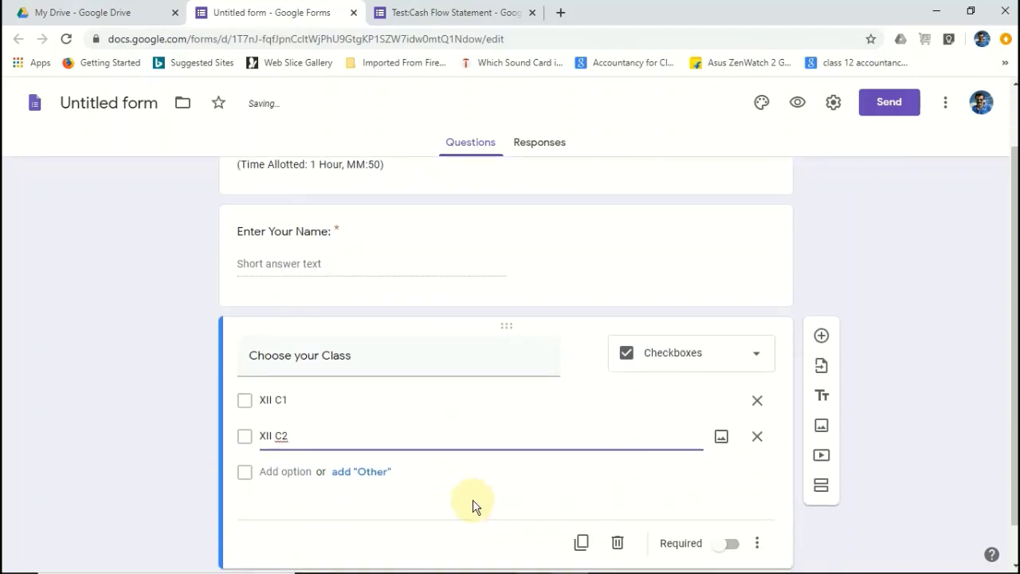
{"action": "left_click", "coordinate": [730, 544]}
Add a third question worded "ROLL NUMBER:" below the class question and set its type to Dropdown
{"action": "scroll", "coordinate": [632, 502], "scroll_direction": "down", "scroll_amount": 1}
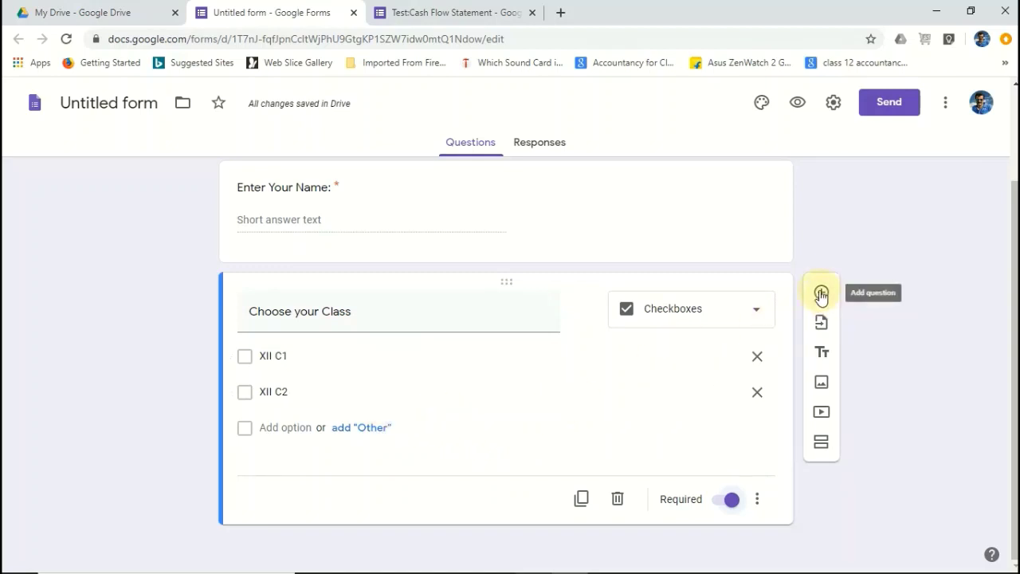
{"action": "scroll", "coordinate": [631, 342], "scroll_direction": "up", "scroll_amount": 3}
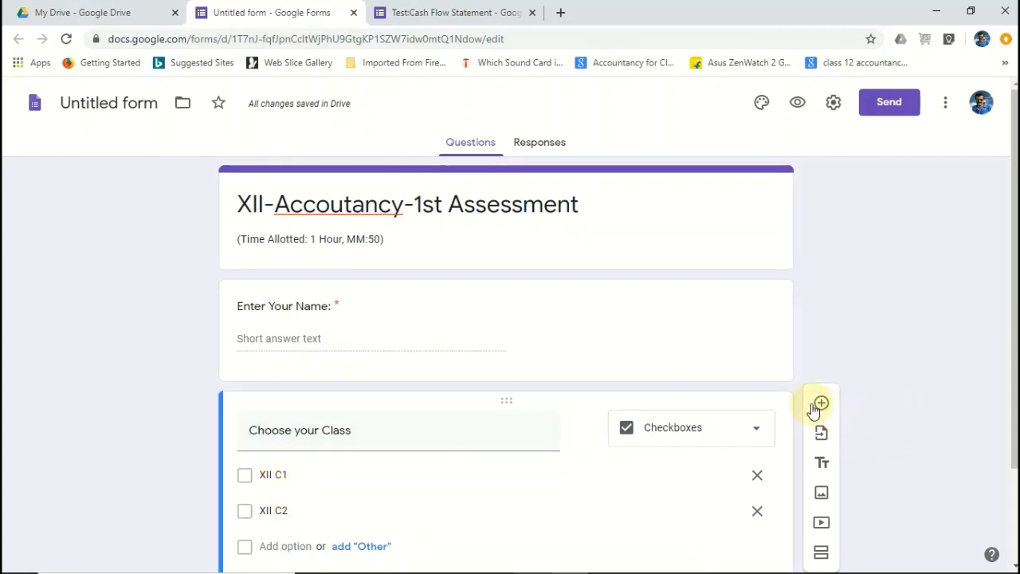
{"action": "left_click", "coordinate": [822, 402]}
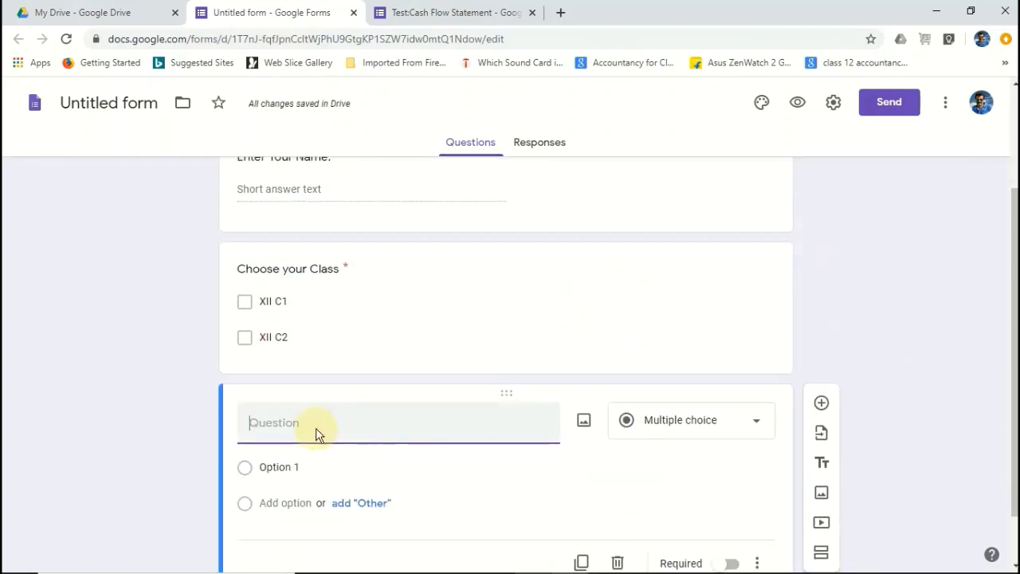
{"action": "type", "text": "s"}
{"action": "key", "text": "BackSpace"}
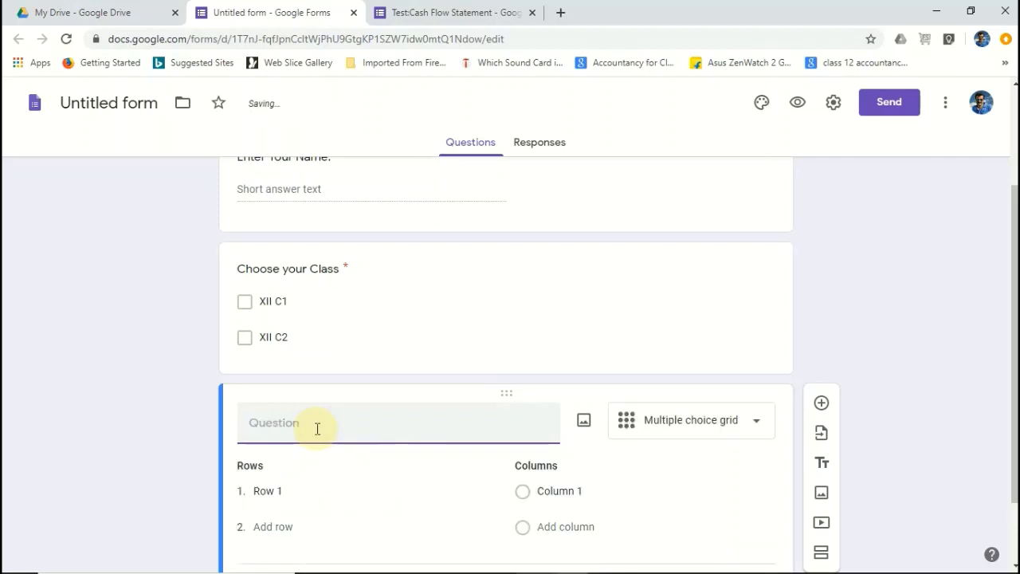
{"action": "type", "text": "ROLL NUMBER:"}
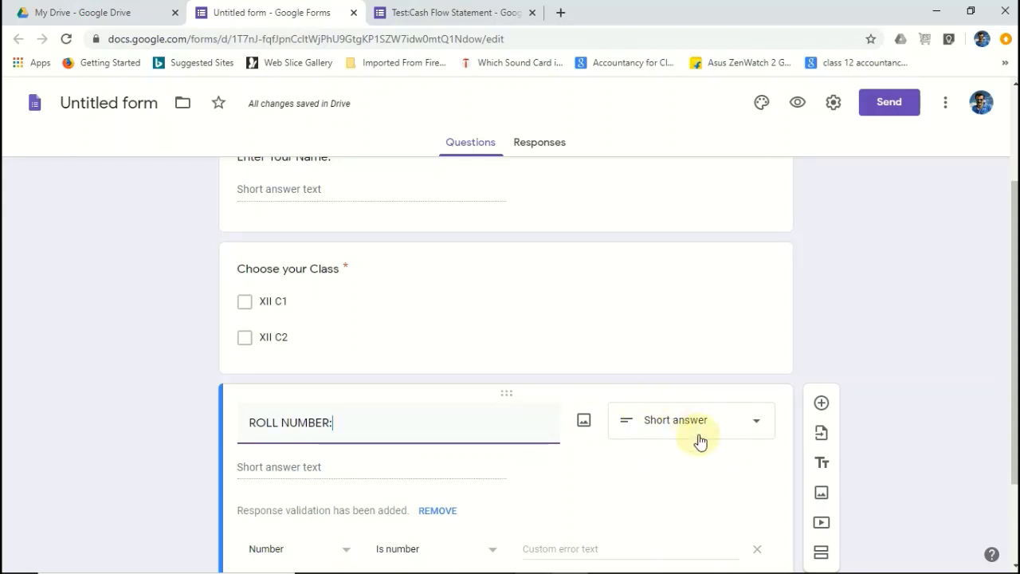
{"action": "left_click", "coordinate": [757, 424]}
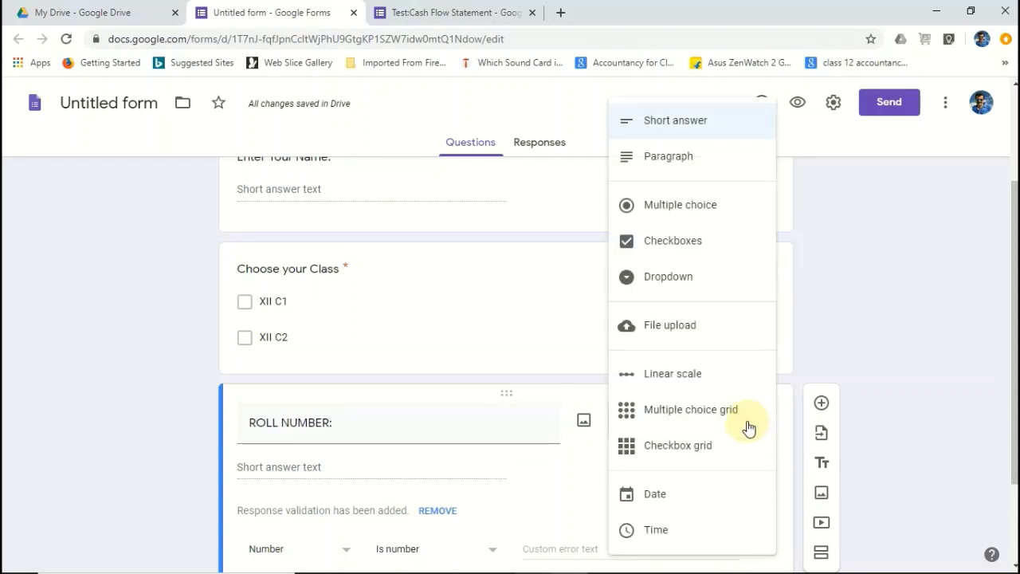
{"action": "left_click", "coordinate": [672, 279]}
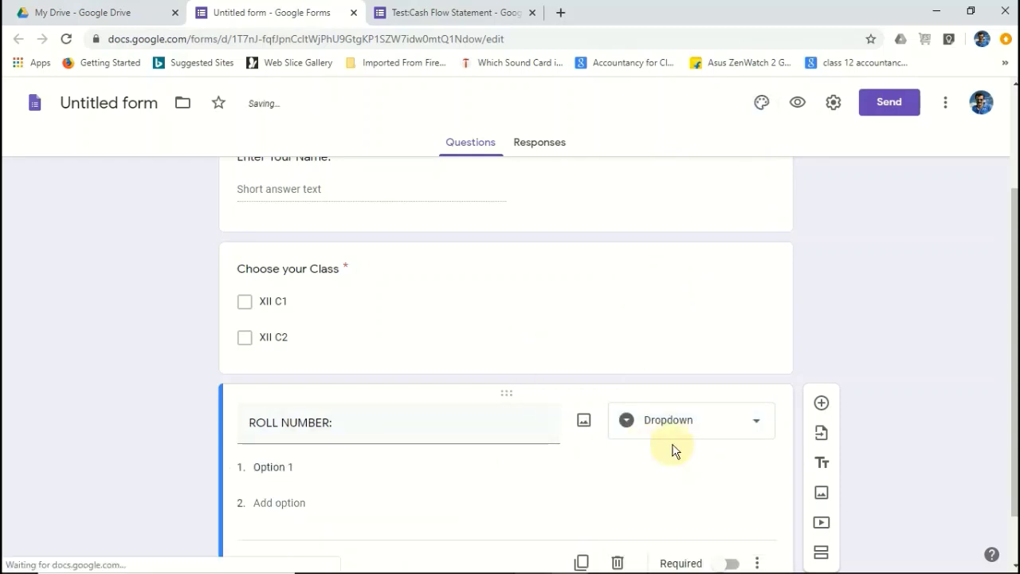
{"action": "scroll", "coordinate": [586, 441], "scroll_direction": "down", "scroll_amount": 1}
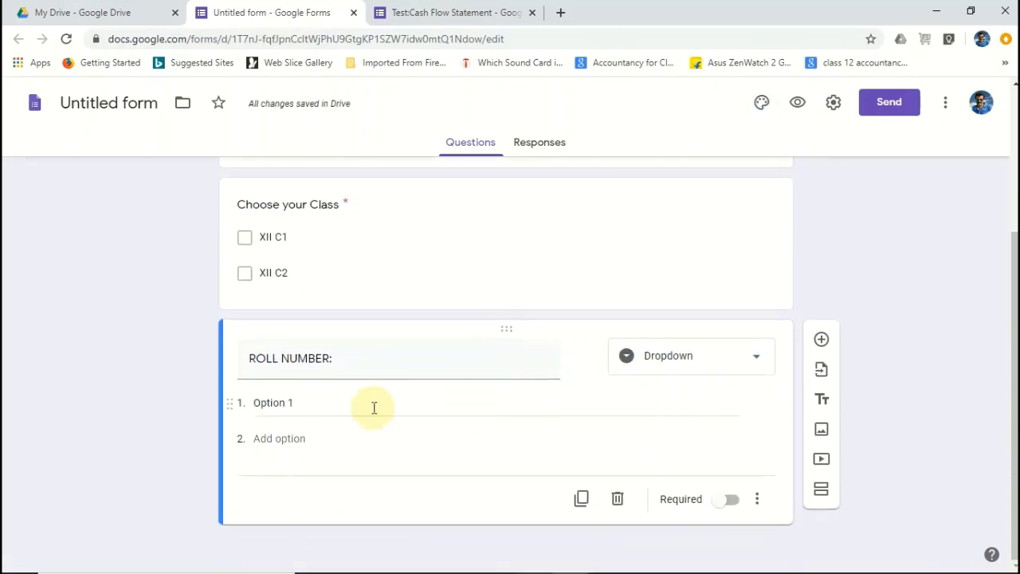
{"action": "left_click", "coordinate": [281, 403]}
{"action": "type", "text": "1"}
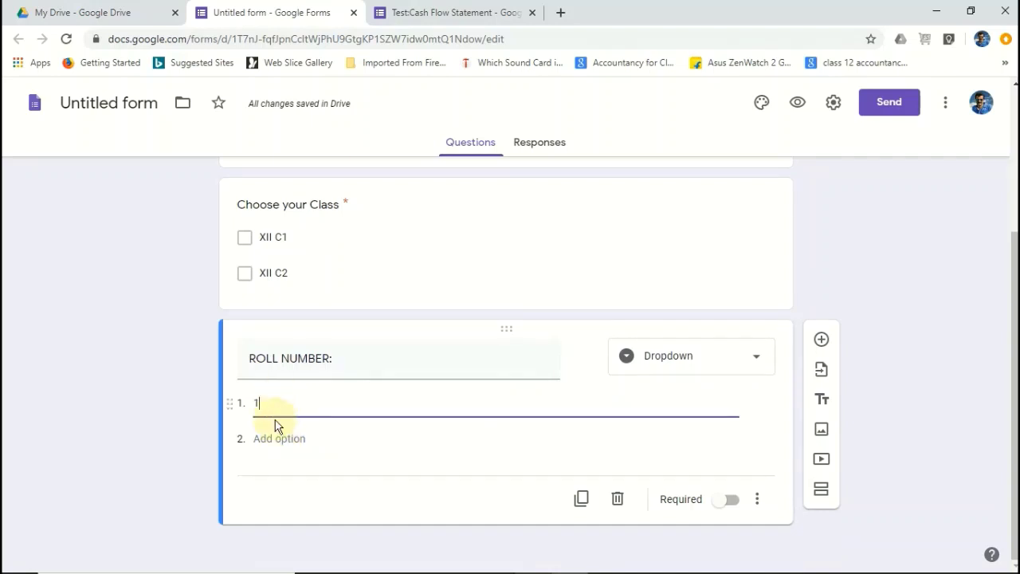
{"action": "left_click", "coordinate": [274, 466]}
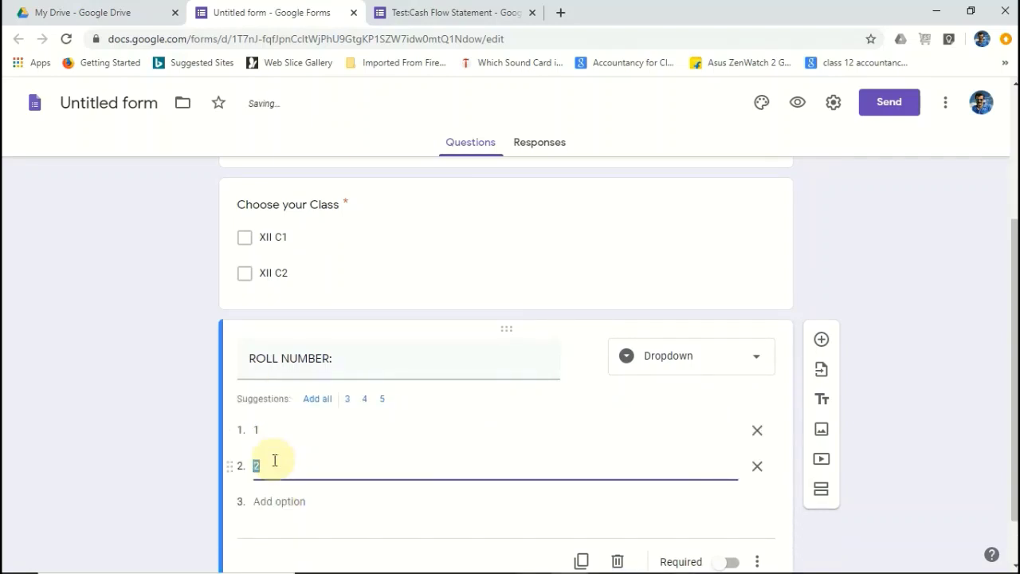
{"action": "type", "text": "2"}
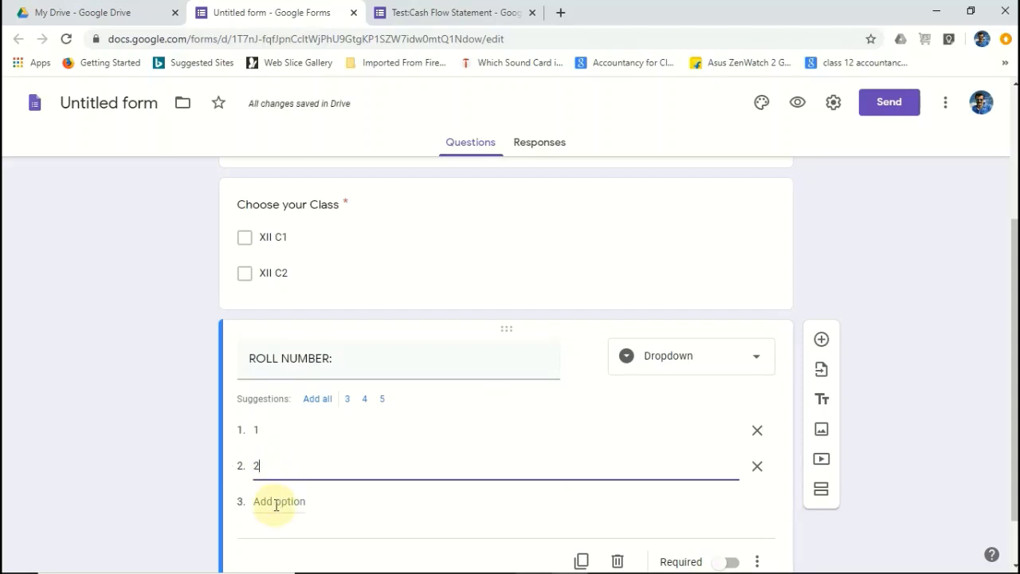
{"action": "left_click", "coordinate": [286, 427]}
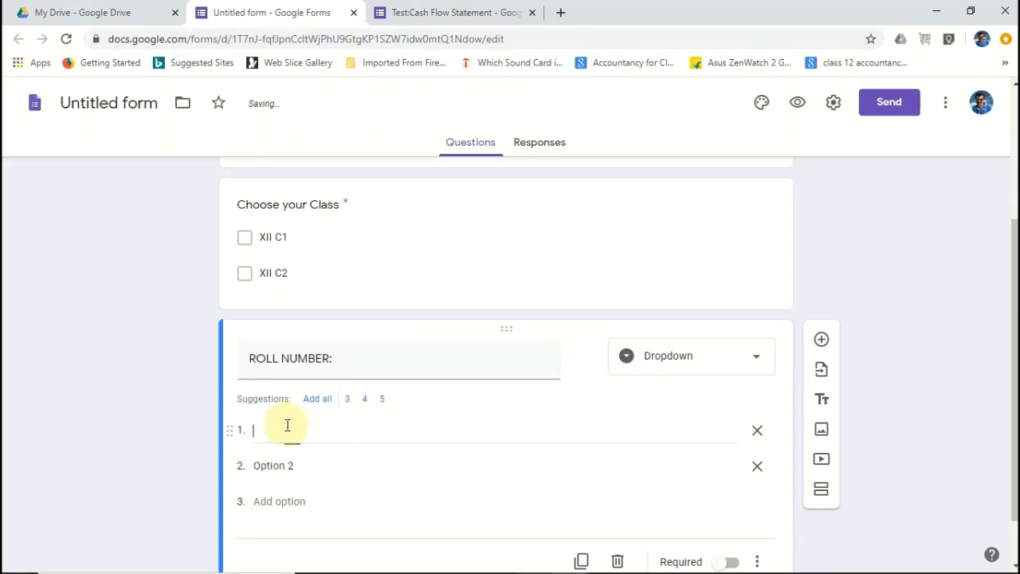
{"action": "key", "text": "BackSpace"}
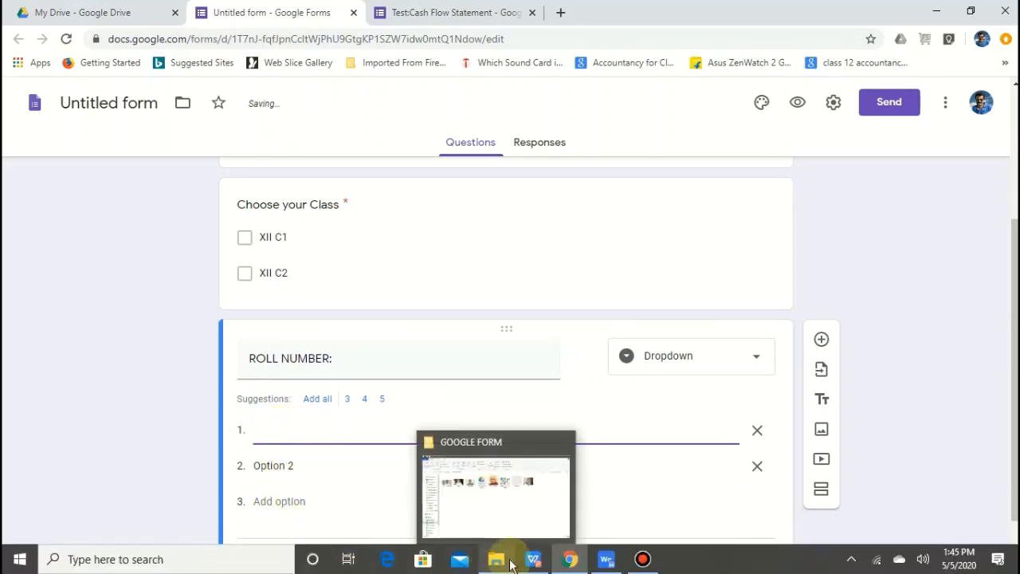
Switch to the WPS document and copy its list of numbers from 1 to 50
{"action": "left_click", "coordinate": [606, 559]}
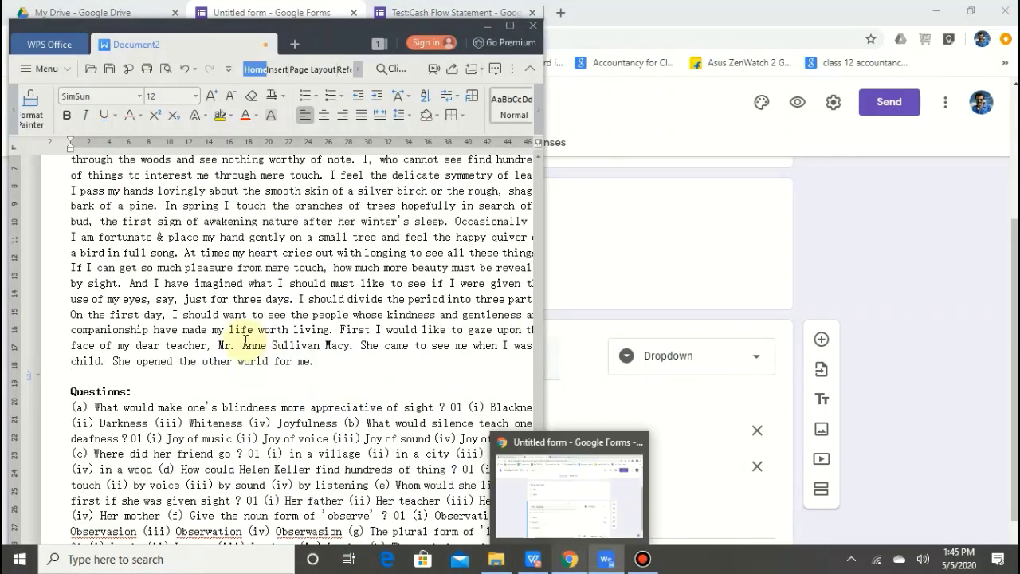
{"action": "scroll", "coordinate": [272, 359], "scroll_direction": "up", "scroll_amount": 5}
{"action": "scroll", "coordinate": [271, 358], "scroll_direction": "up", "scroll_amount": 10}
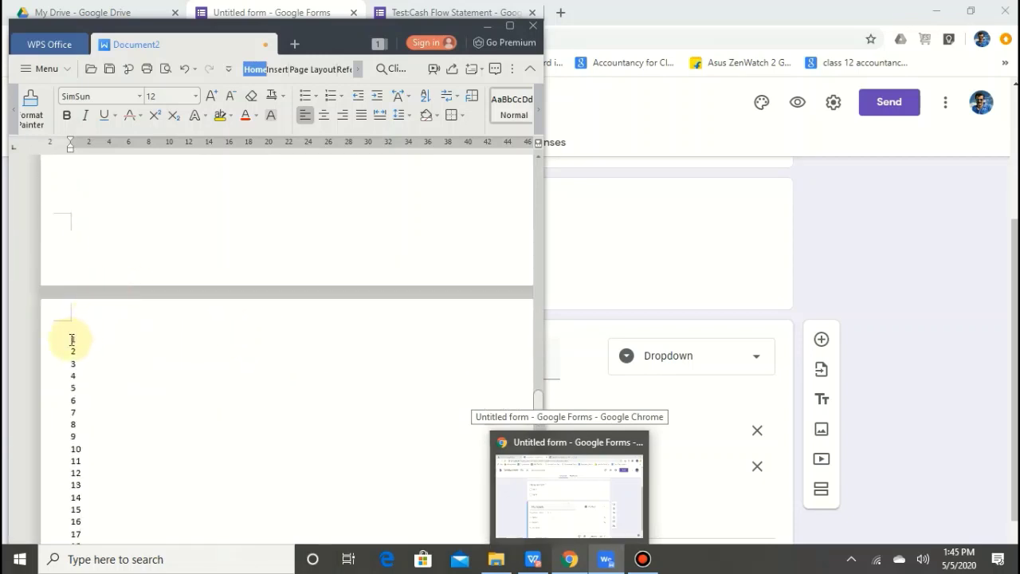
{"action": "left_click_drag", "start_coordinate": [72, 340], "coordinate": [66, 448]}
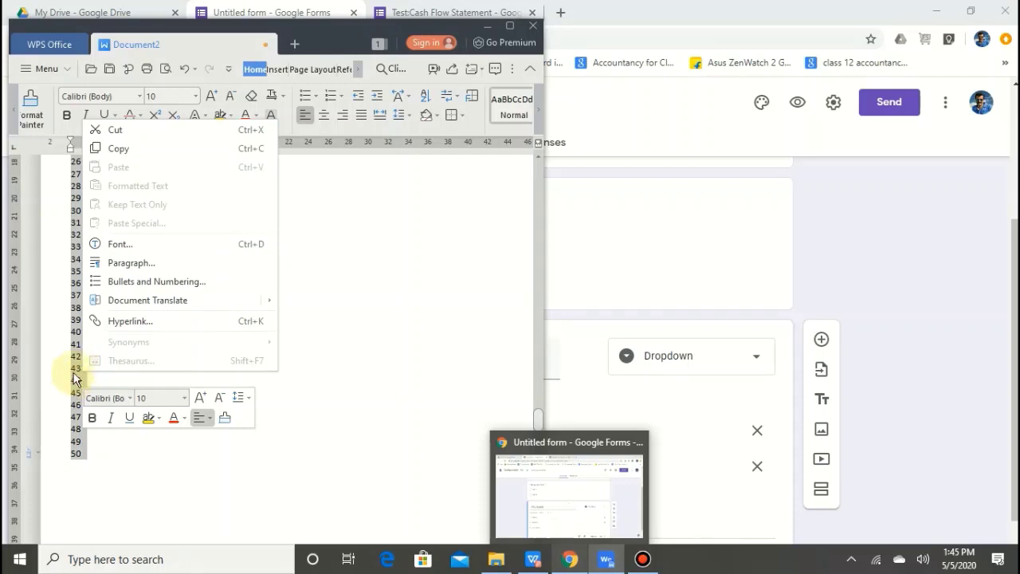
{"action": "left_click", "coordinate": [132, 152]}
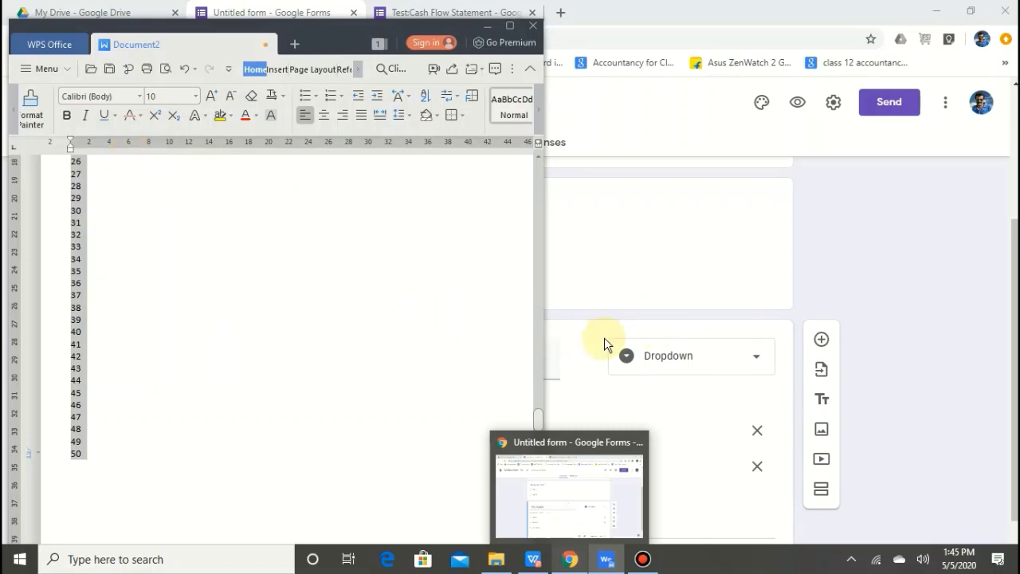
Return to the form in Chrome and paste the copied numbers into the first option of the ROLL NUMBER question
{"action": "left_click", "coordinate": [605, 258]}
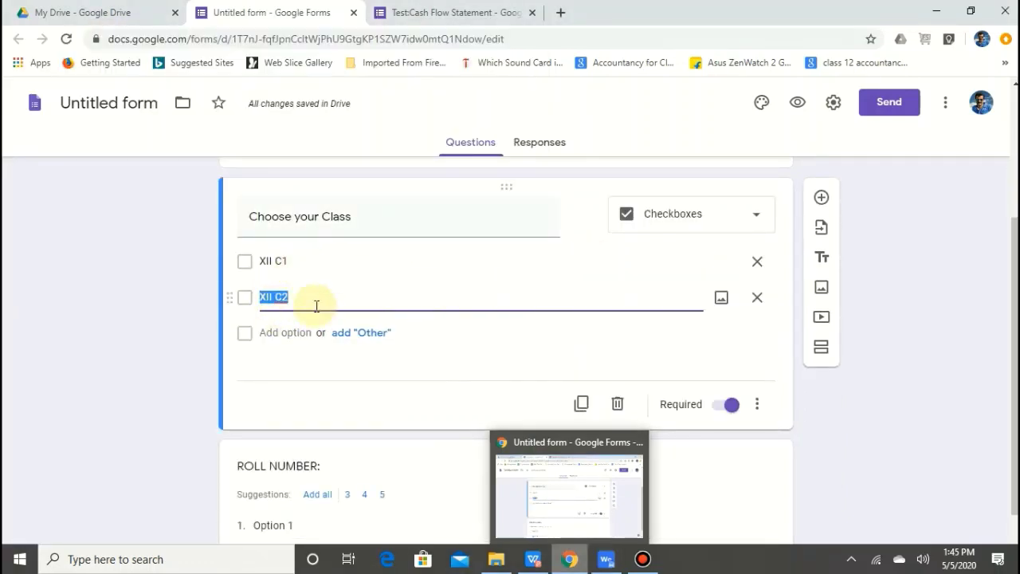
{"action": "scroll", "coordinate": [332, 420], "scroll_direction": "down", "scroll_amount": 1}
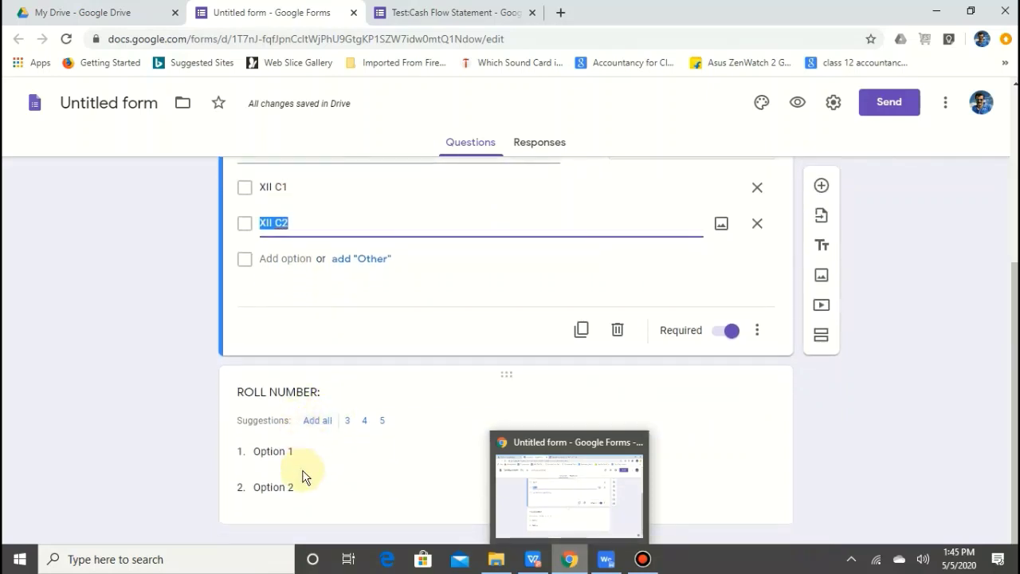
{"action": "left_click", "coordinate": [288, 451]}
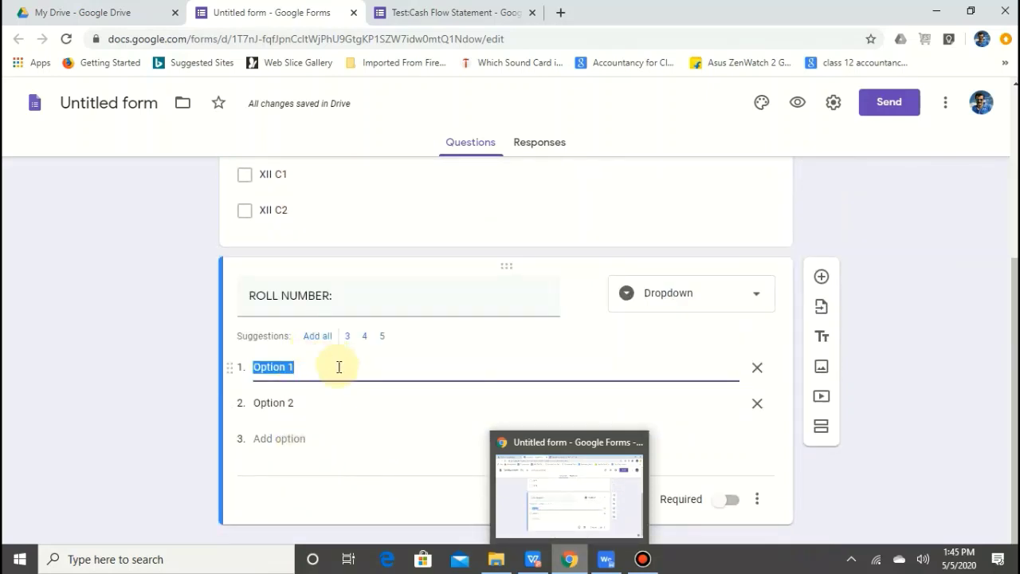
{"action": "right_click", "coordinate": [288, 372]}
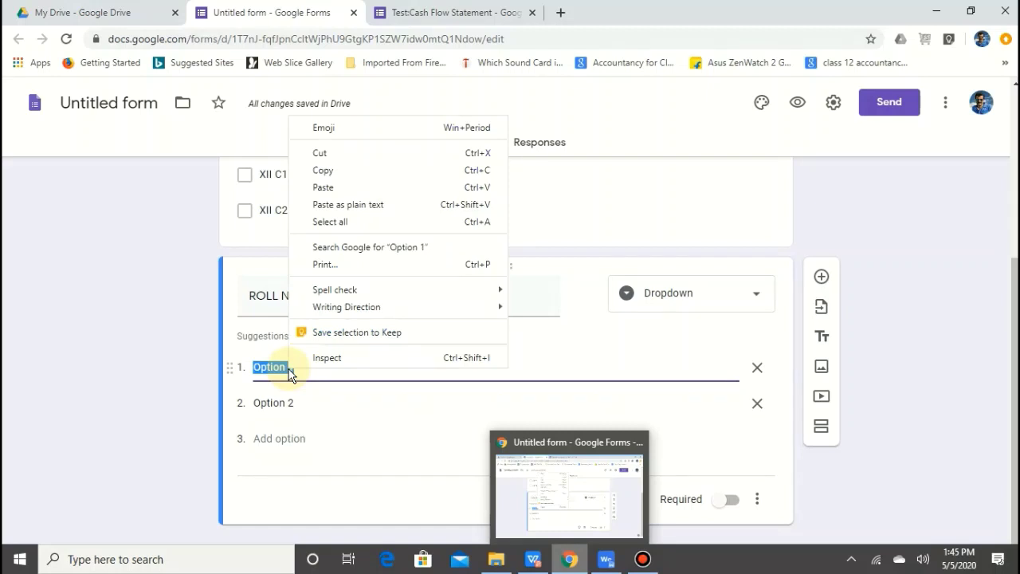
{"action": "left_click", "coordinate": [337, 188]}
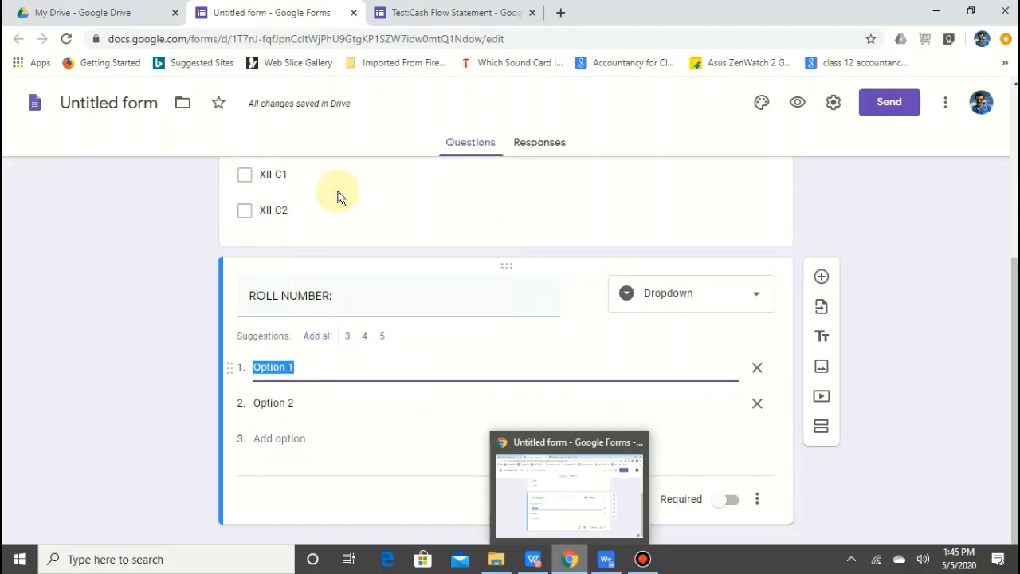
Remove the leftover "Option 2" after option 50 of the roll number question and make the question required
{"action": "scroll", "coordinate": [337, 305], "scroll_direction": "up", "scroll_amount": 6}
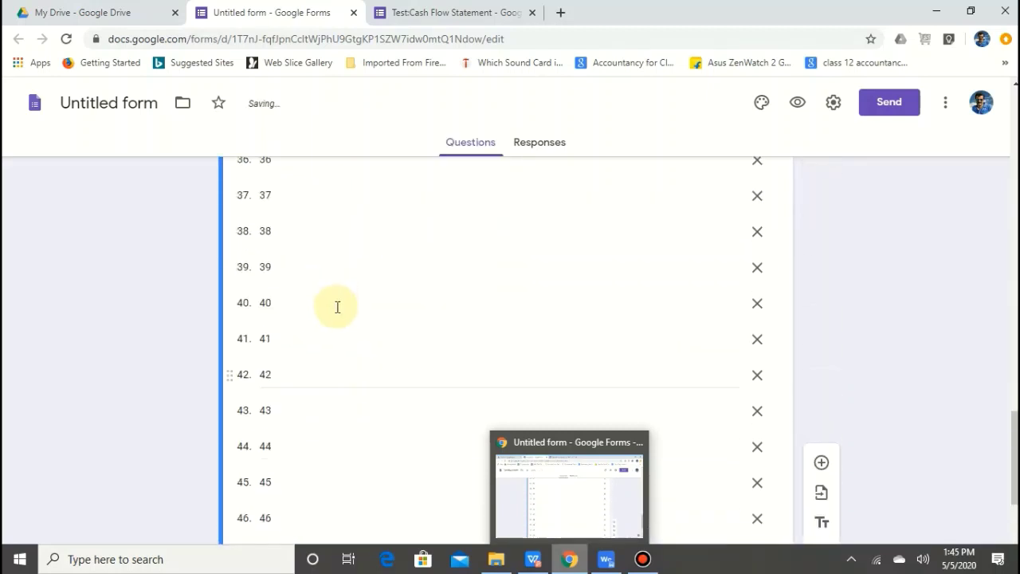
{"action": "scroll", "coordinate": [341, 360], "scroll_direction": "up", "scroll_amount": 12}
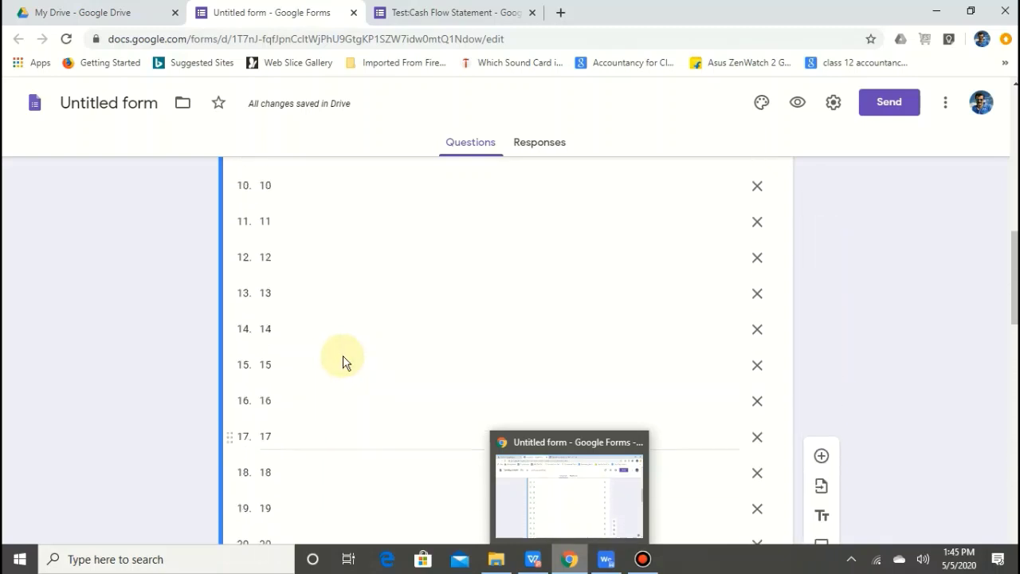
{"action": "scroll", "coordinate": [345, 357], "scroll_direction": "up", "scroll_amount": 4}
{"action": "scroll", "coordinate": [338, 350], "scroll_direction": "down", "scroll_amount": 3}
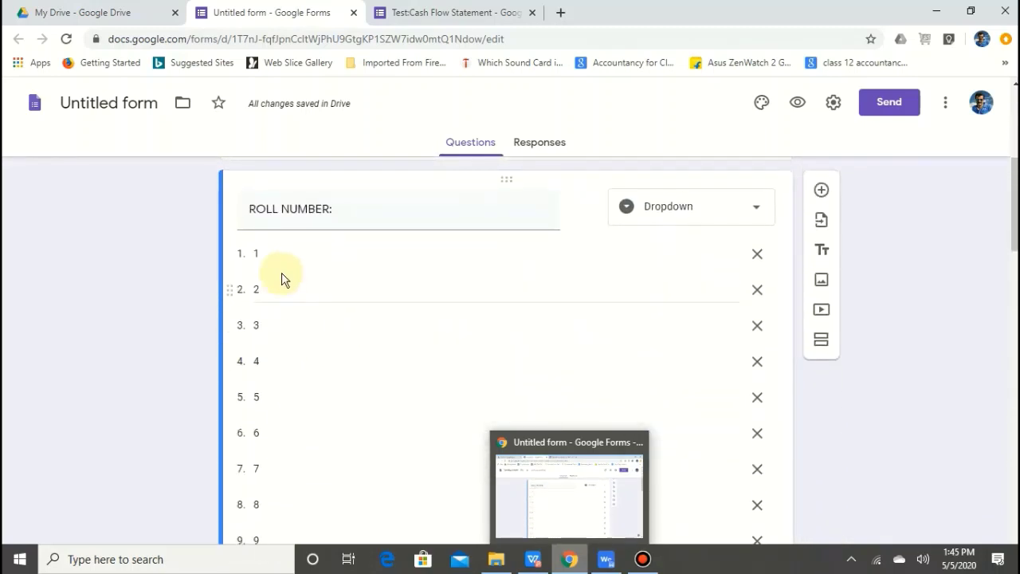
{"action": "scroll", "coordinate": [279, 430], "scroll_direction": "down", "scroll_amount": 10}
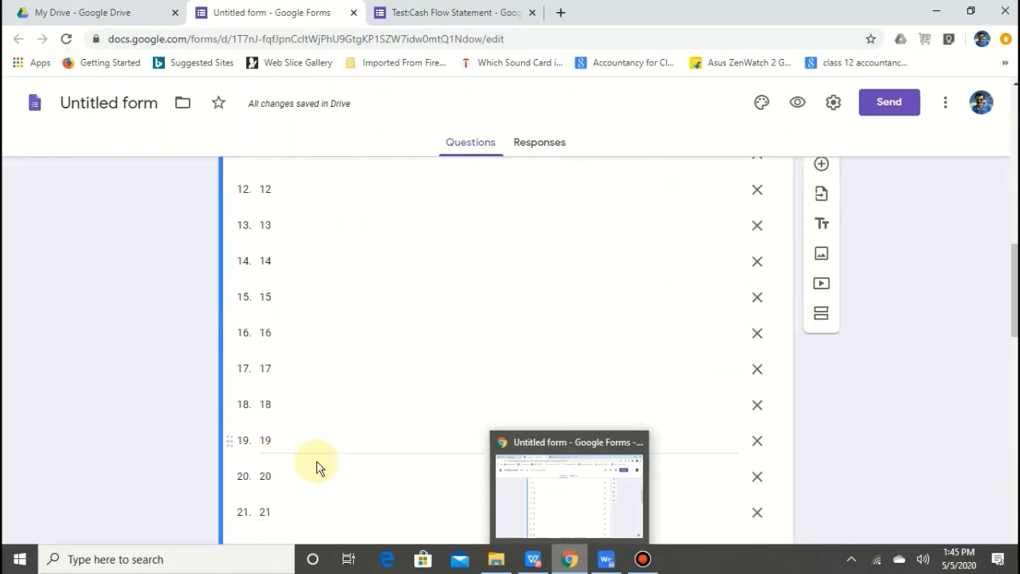
{"action": "scroll", "coordinate": [317, 461], "scroll_direction": "down", "scroll_amount": 7}
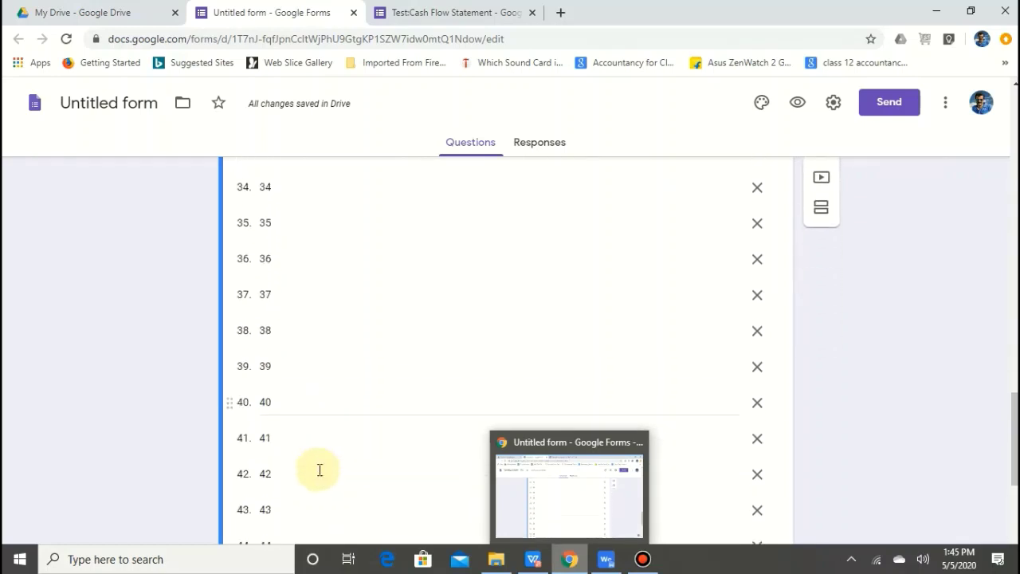
{"action": "scroll", "coordinate": [315, 448], "scroll_direction": "down", "scroll_amount": 4}
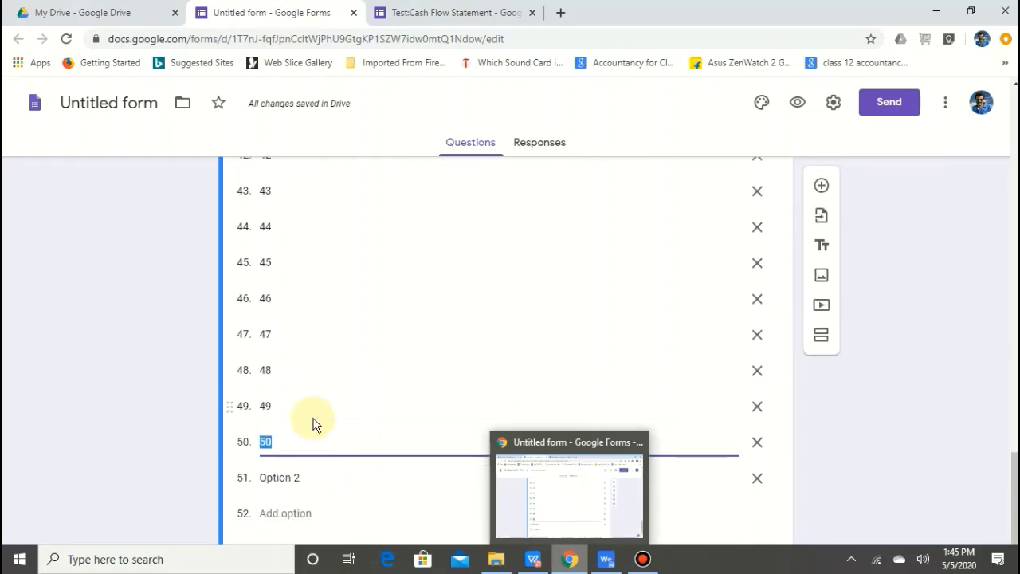
{"action": "left_click", "coordinate": [307, 475]}
{"action": "key", "text": "BackSpace"}
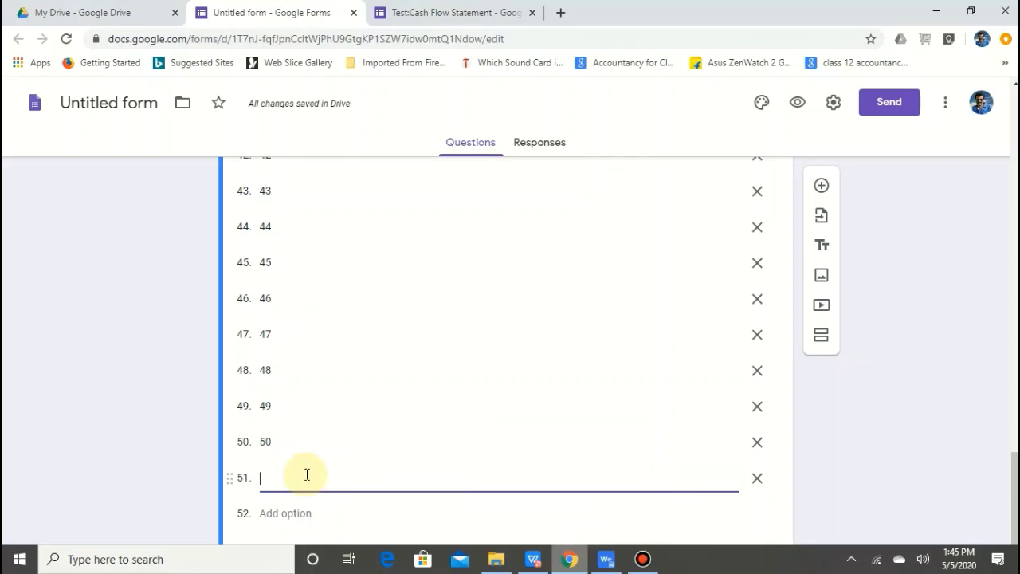
{"action": "scroll", "coordinate": [303, 480], "scroll_direction": "down", "scroll_amount": 1}
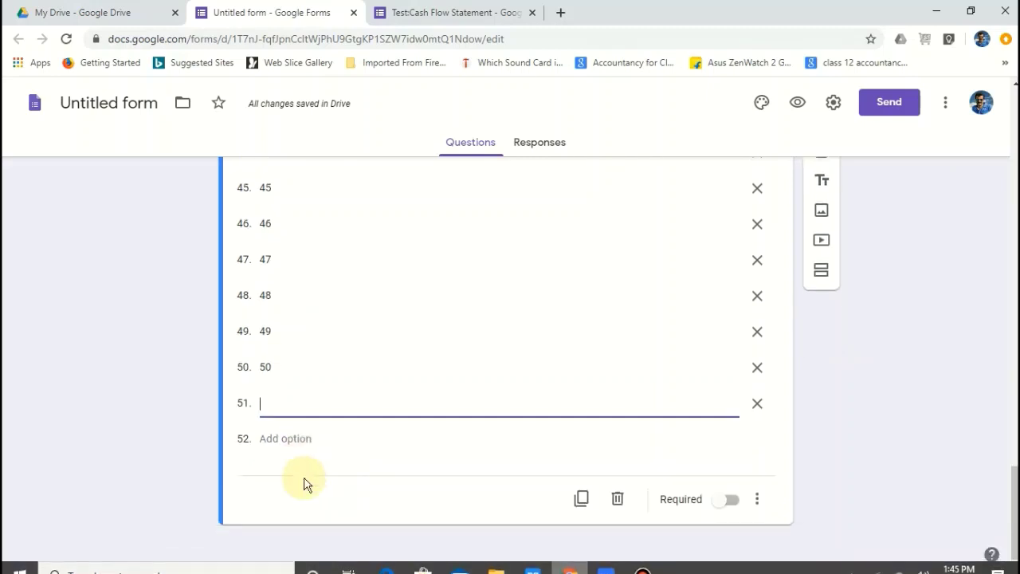
{"action": "left_click", "coordinate": [757, 403]}
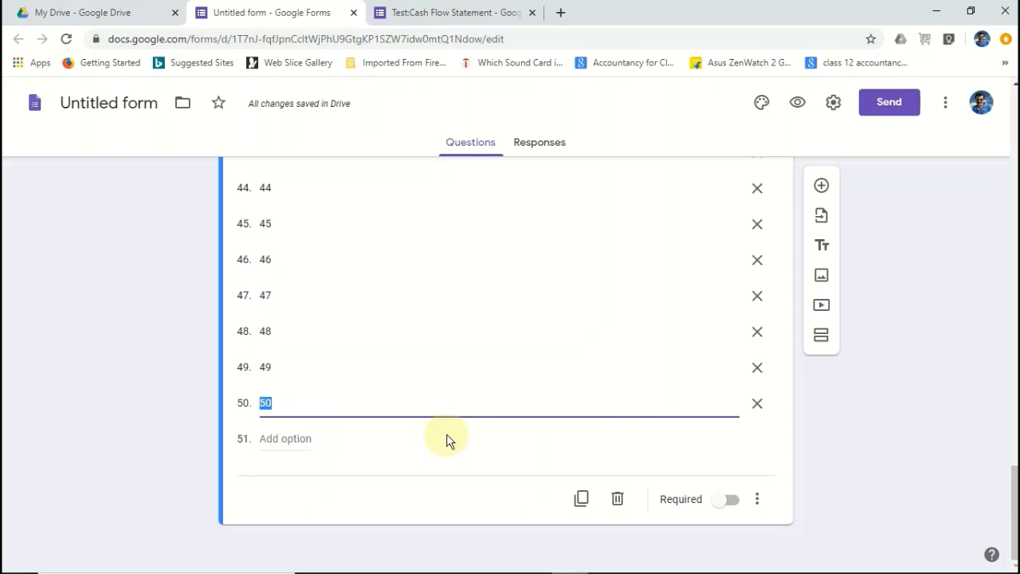
{"action": "left_click", "coordinate": [731, 499]}
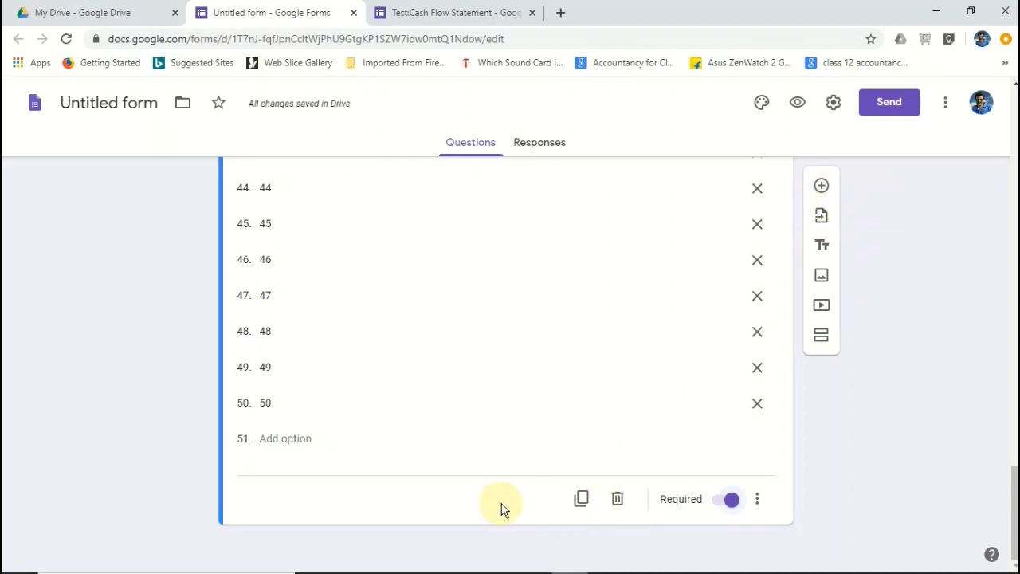
Look over the roll number options and the question types available for this question
{"action": "scroll", "coordinate": [502, 508], "scroll_direction": "up", "scroll_amount": 14}
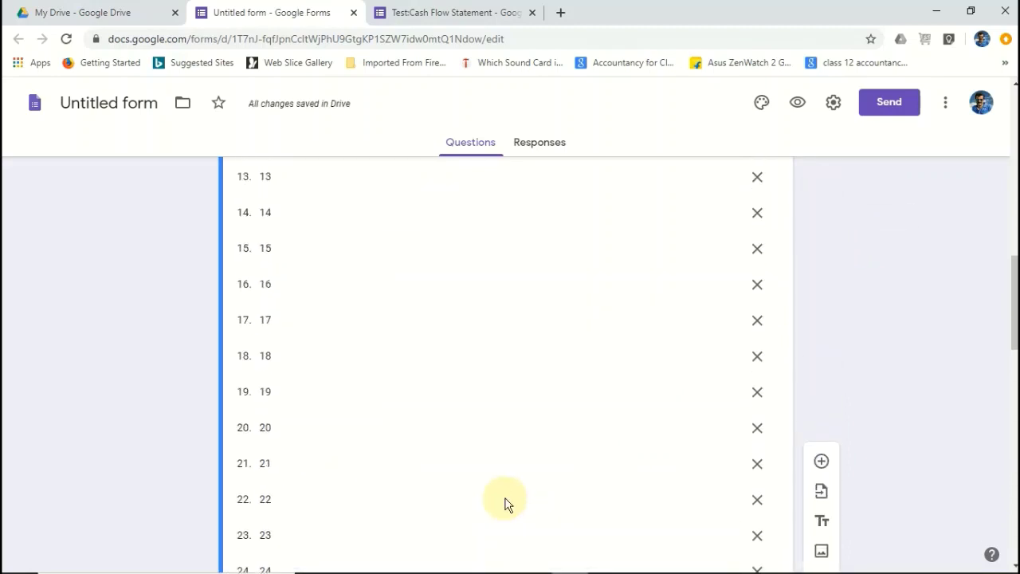
{"action": "scroll", "coordinate": [505, 504], "scroll_direction": "down", "scroll_amount": 15}
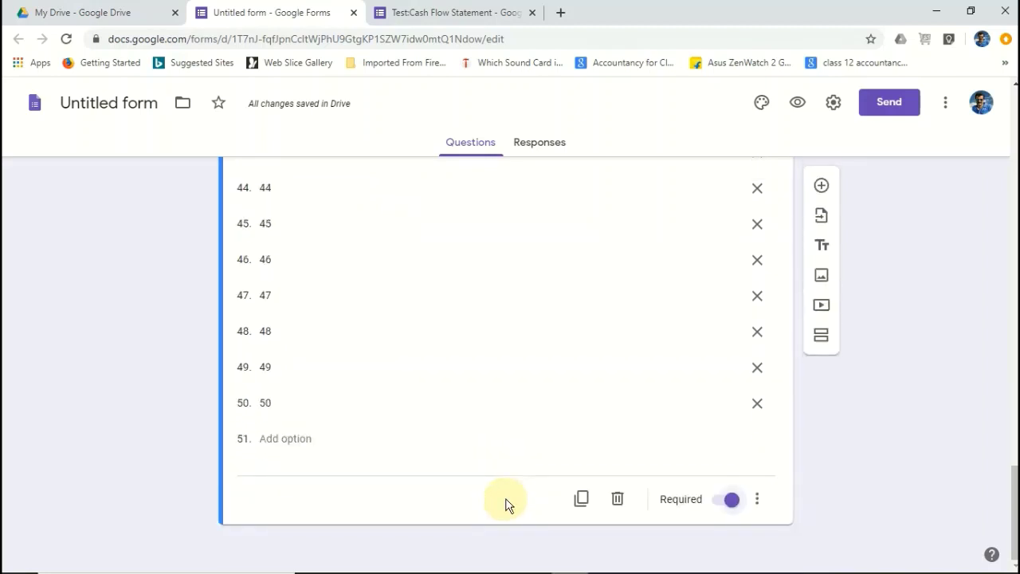
{"action": "scroll", "coordinate": [457, 482], "scroll_direction": "up", "scroll_amount": 19}
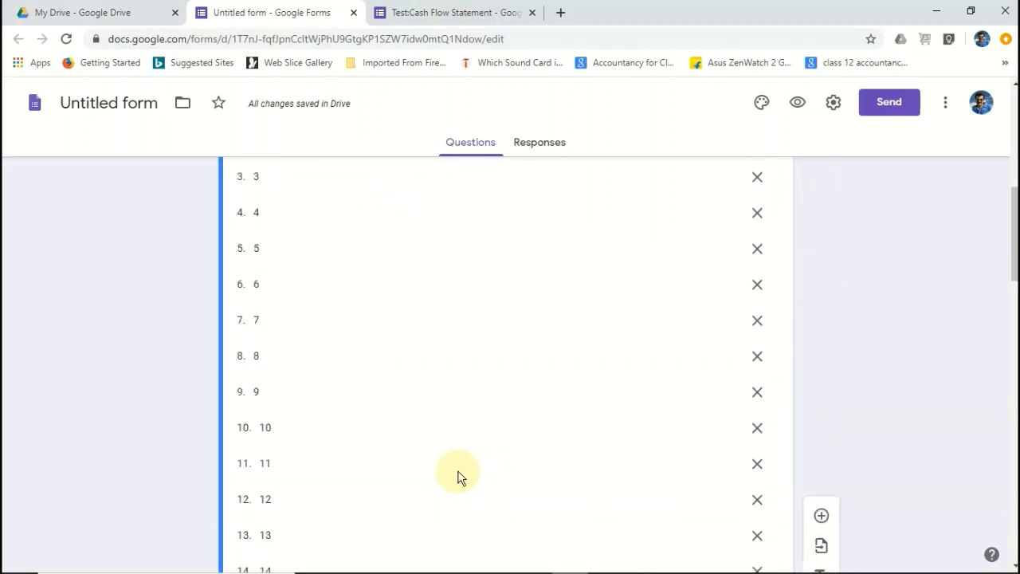
{"action": "scroll", "coordinate": [457, 476], "scroll_direction": "up", "scroll_amount": 6}
{"action": "scroll", "coordinate": [457, 473], "scroll_direction": "down", "scroll_amount": 3}
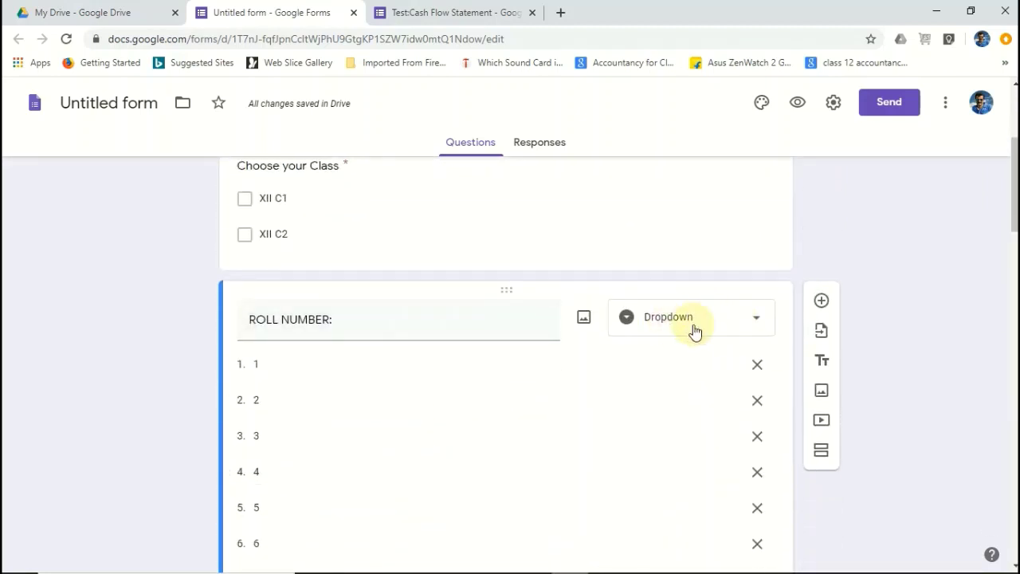
{"action": "left_click", "coordinate": [753, 322]}
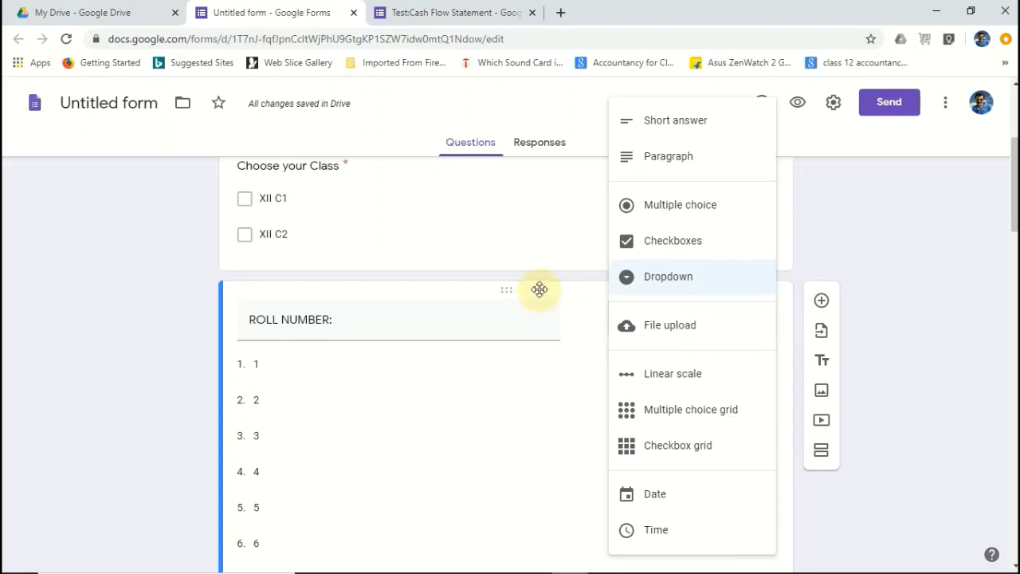
{"action": "left_click", "coordinate": [792, 335]}
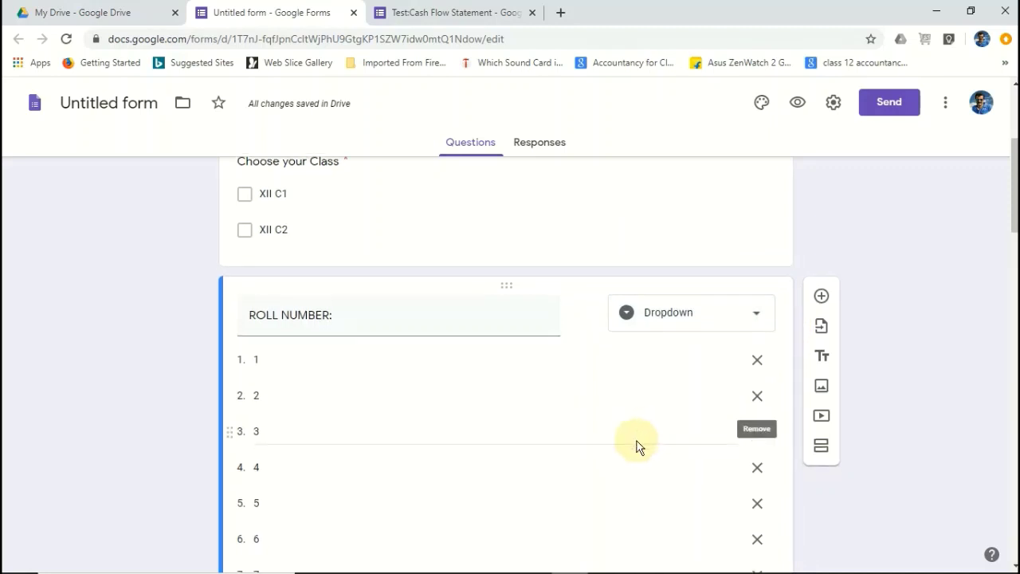
Add a new question below the roll number question and view the question types available for it
{"action": "scroll", "coordinate": [641, 459], "scroll_direction": "down", "scroll_amount": 20}
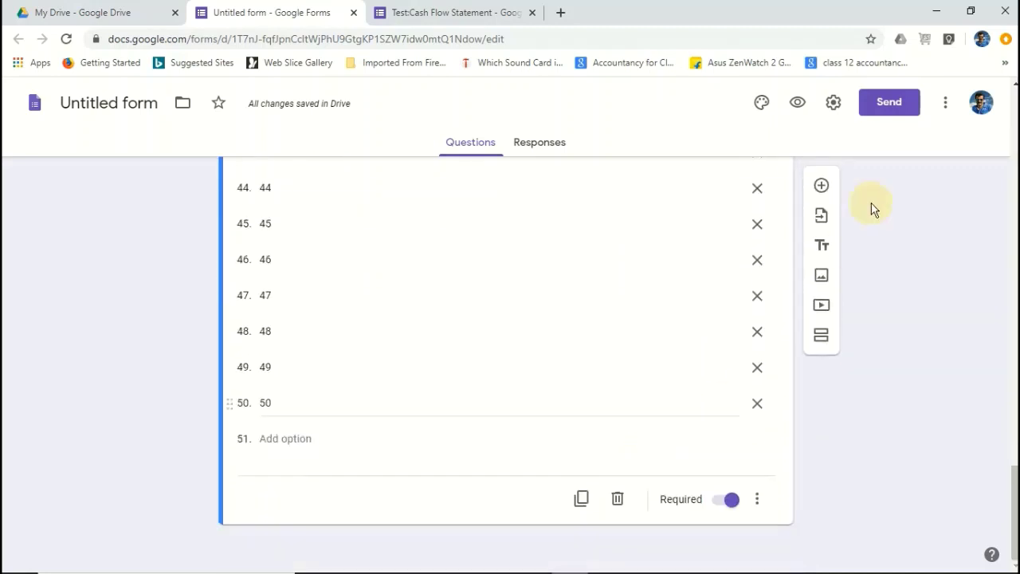
{"action": "left_click", "coordinate": [821, 188]}
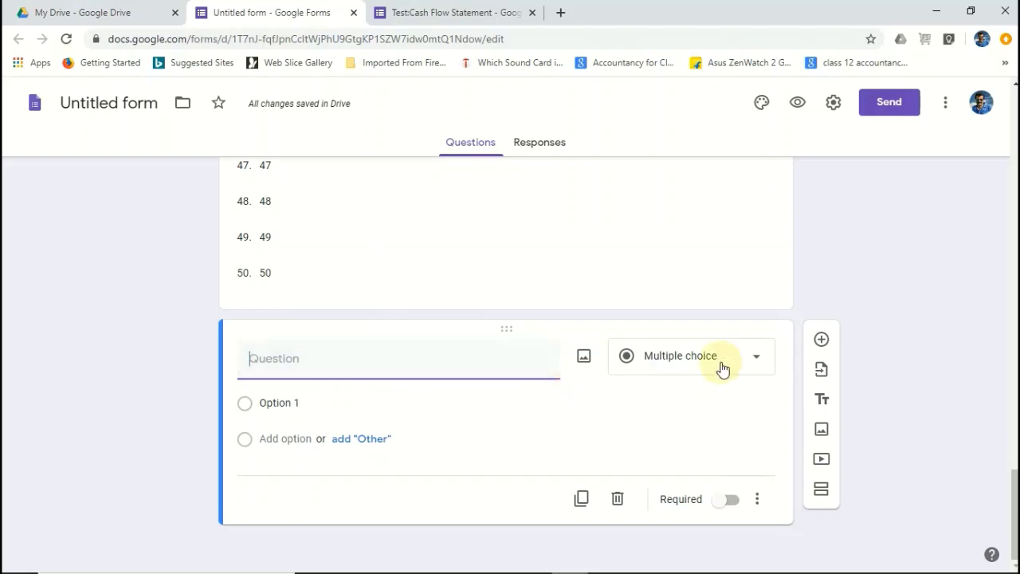
{"action": "left_click", "coordinate": [755, 360]}
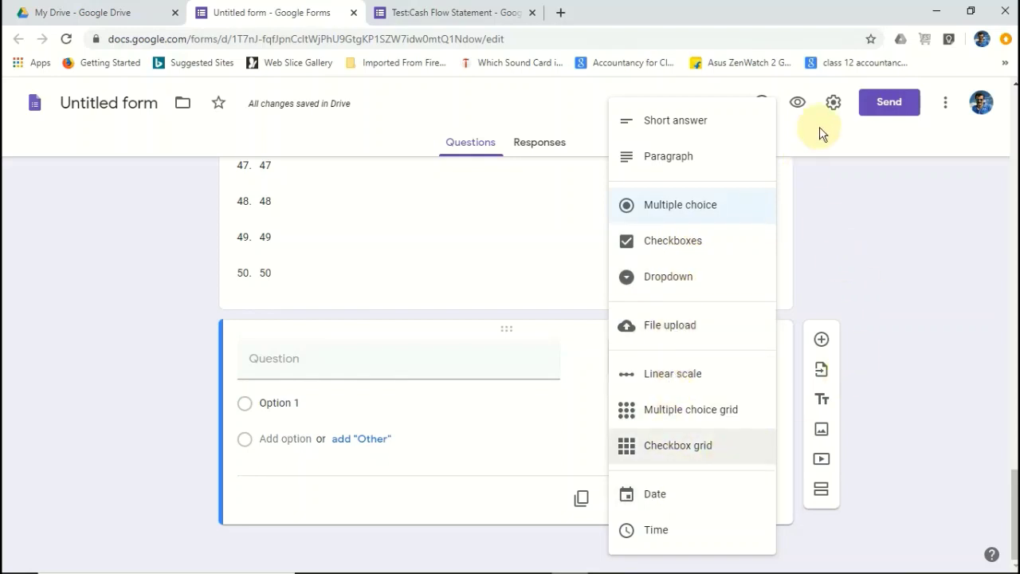
{"action": "left_click", "coordinate": [810, 151]}
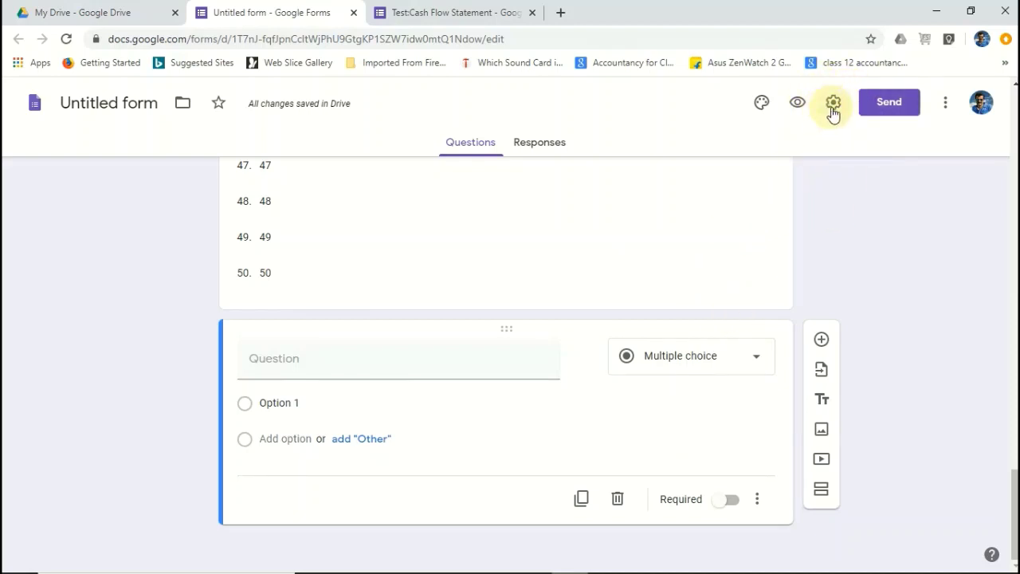
Turn the form into a quiz in the form settings
{"action": "left_click", "coordinate": [833, 111]}
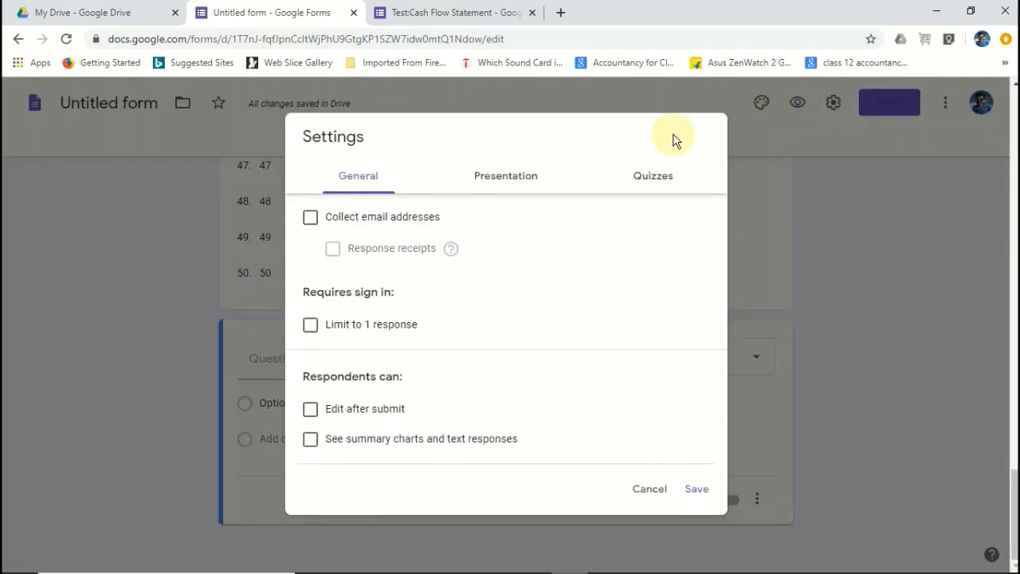
{"action": "left_click", "coordinate": [649, 179]}
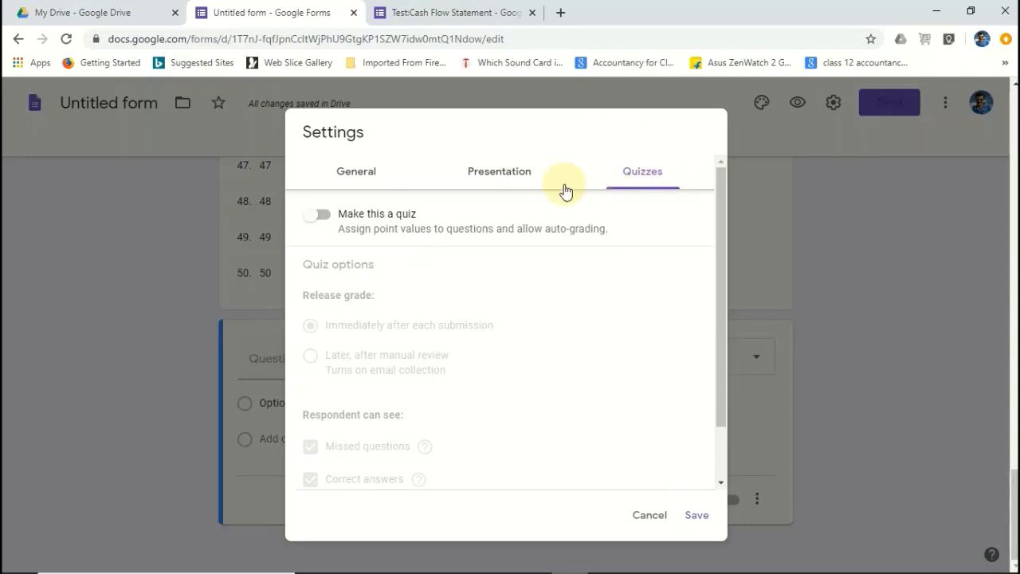
{"action": "left_click", "coordinate": [320, 217]}
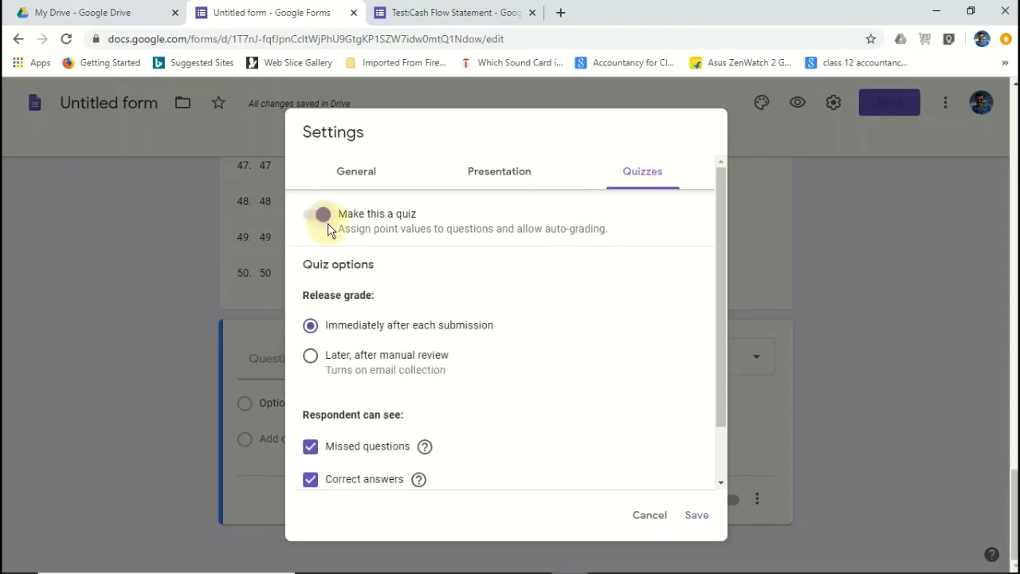
{"action": "scroll", "coordinate": [496, 314], "scroll_direction": "down", "scroll_amount": 2}
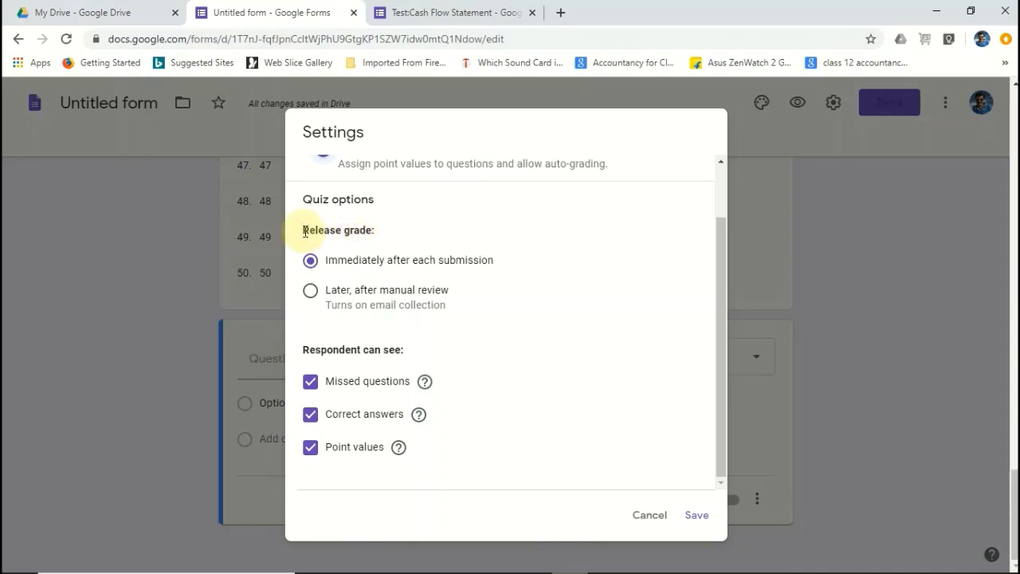
Release grades immediately after each submission and stop respondents from seeing missed questions and correct answers, leaving only point values
{"action": "left_click_drag", "start_coordinate": [304, 231], "coordinate": [376, 232]}
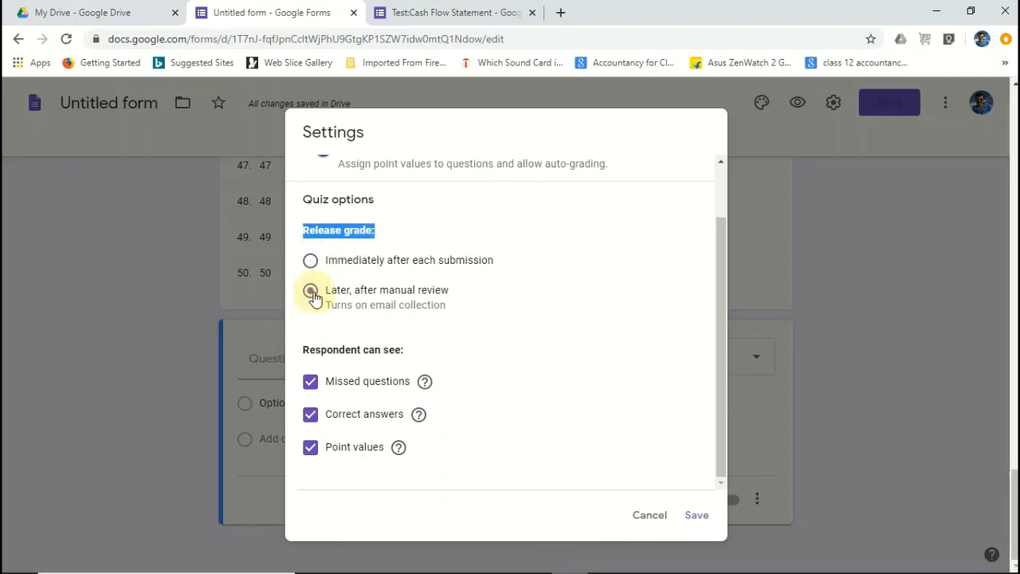
{"action": "left_click", "coordinate": [314, 297]}
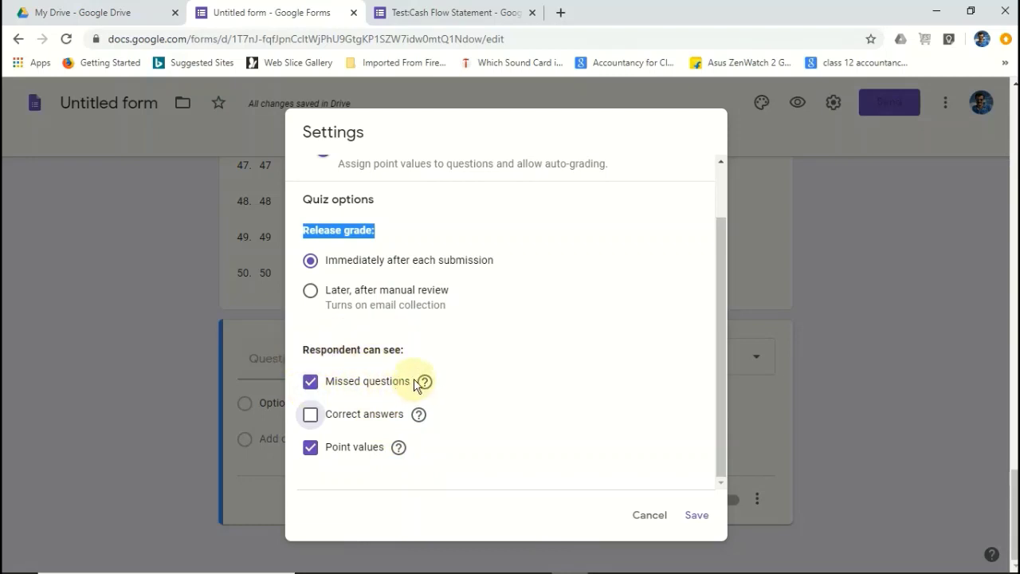
{"action": "mouse_move", "coordinate": [423, 386]}
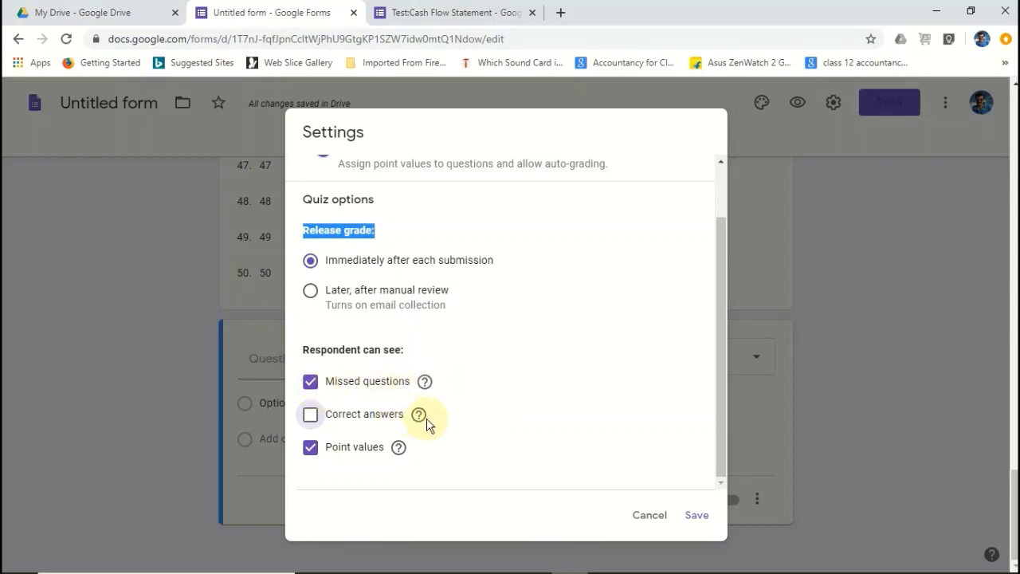
{"action": "mouse_move", "coordinate": [423, 420]}
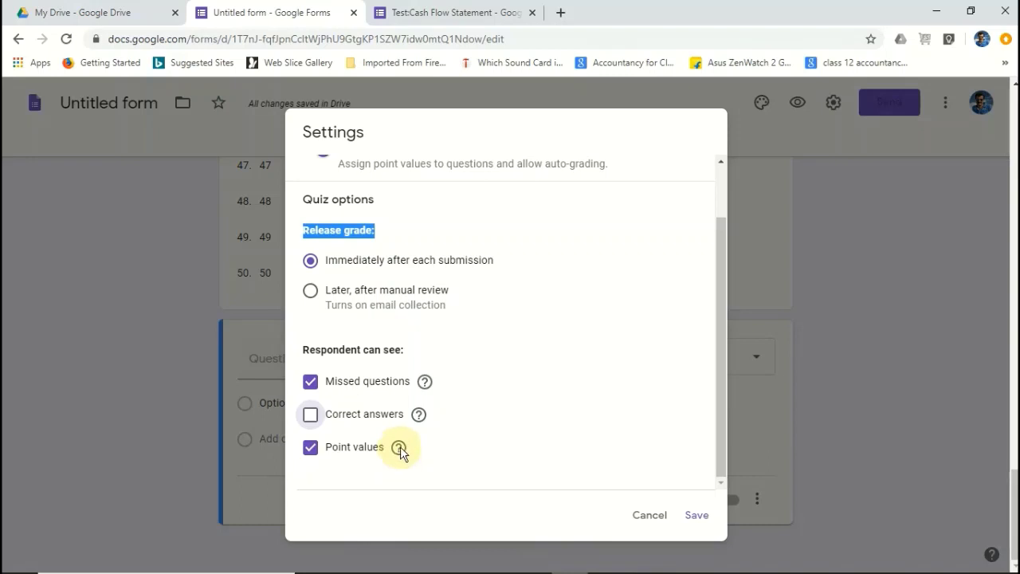
{"action": "mouse_move", "coordinate": [400, 450]}
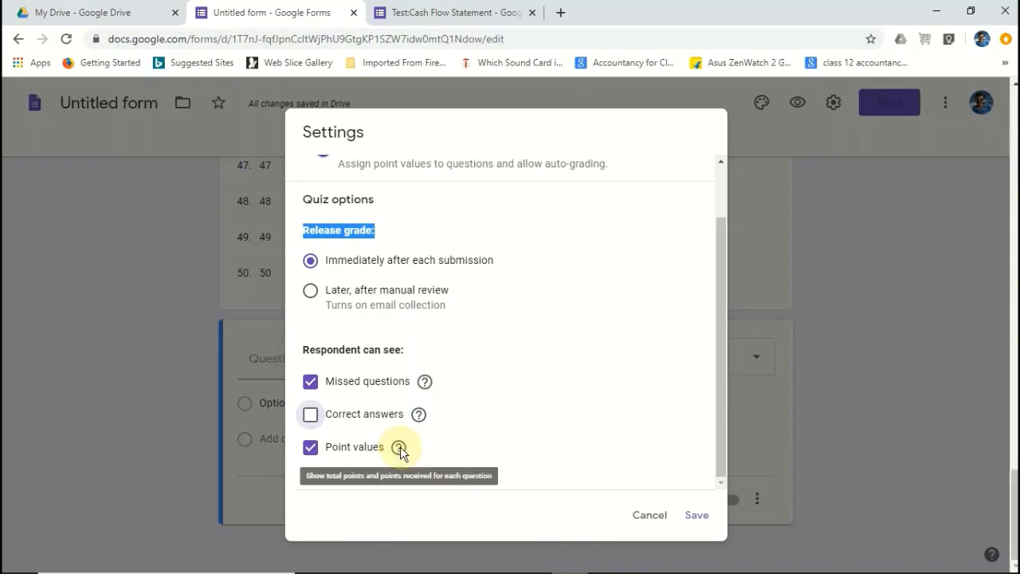
{"action": "left_click", "coordinate": [311, 383]}
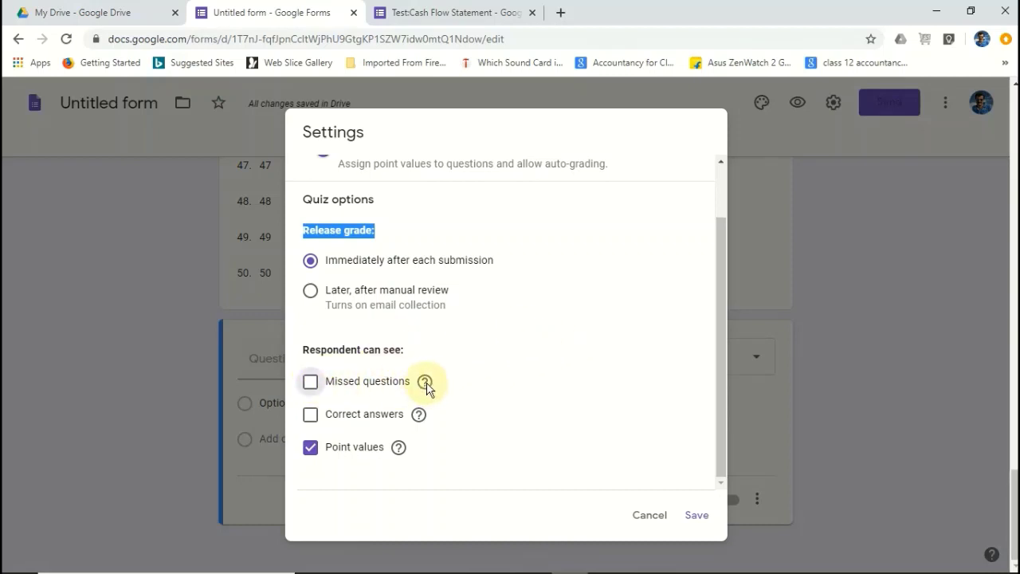
{"action": "mouse_move", "coordinate": [428, 388]}
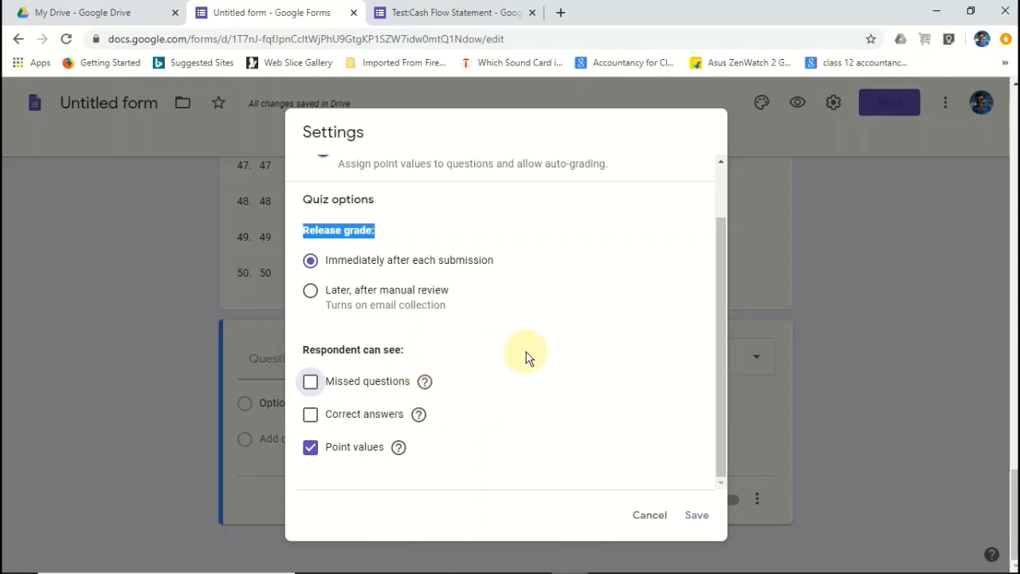
{"action": "scroll", "coordinate": [578, 254], "scroll_direction": "up", "scroll_amount": 2}
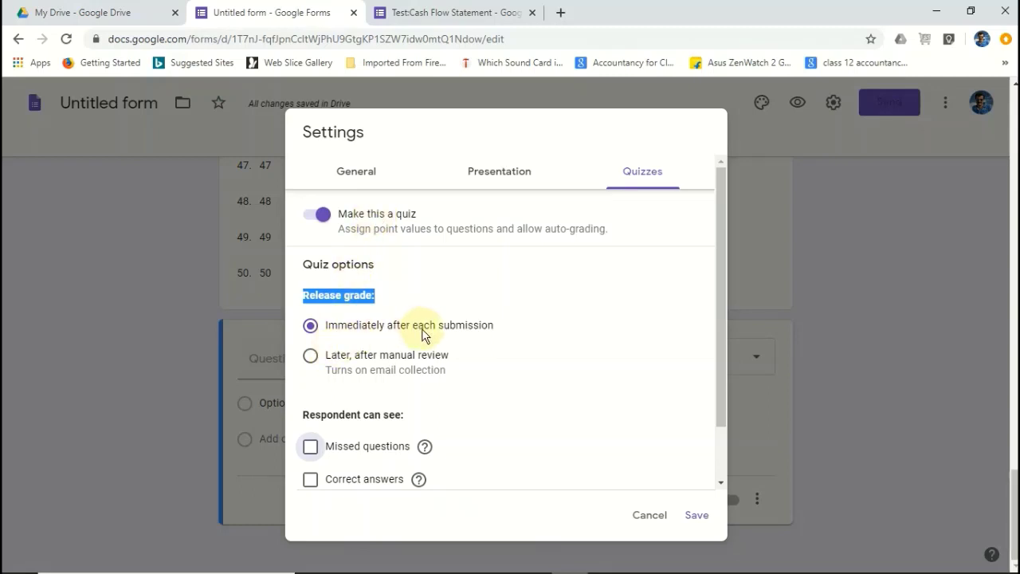
{"action": "scroll", "coordinate": [522, 338], "scroll_direction": "down", "scroll_amount": 2}
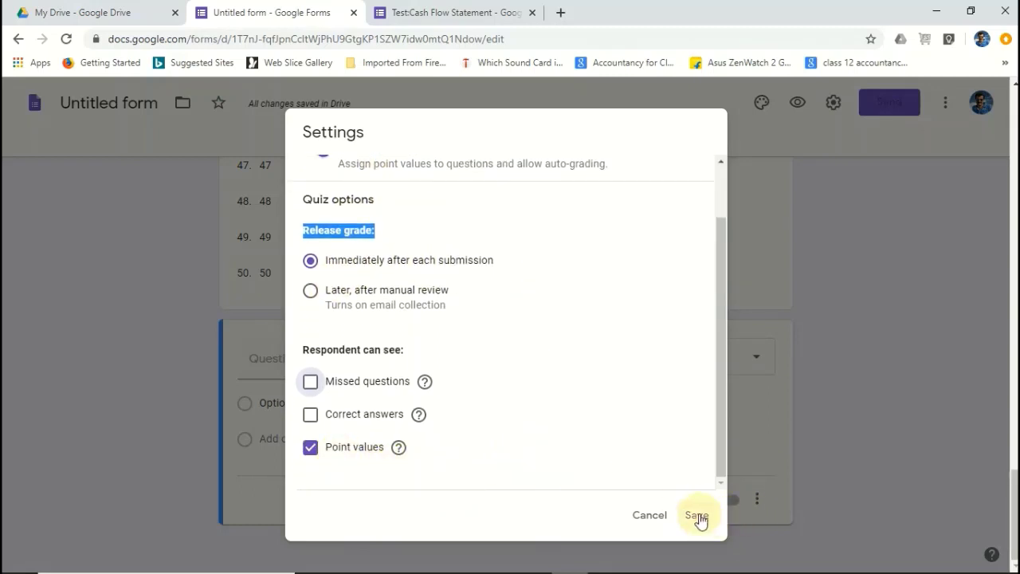
{"action": "scroll", "coordinate": [605, 406], "scroll_direction": "up", "scroll_amount": 2}
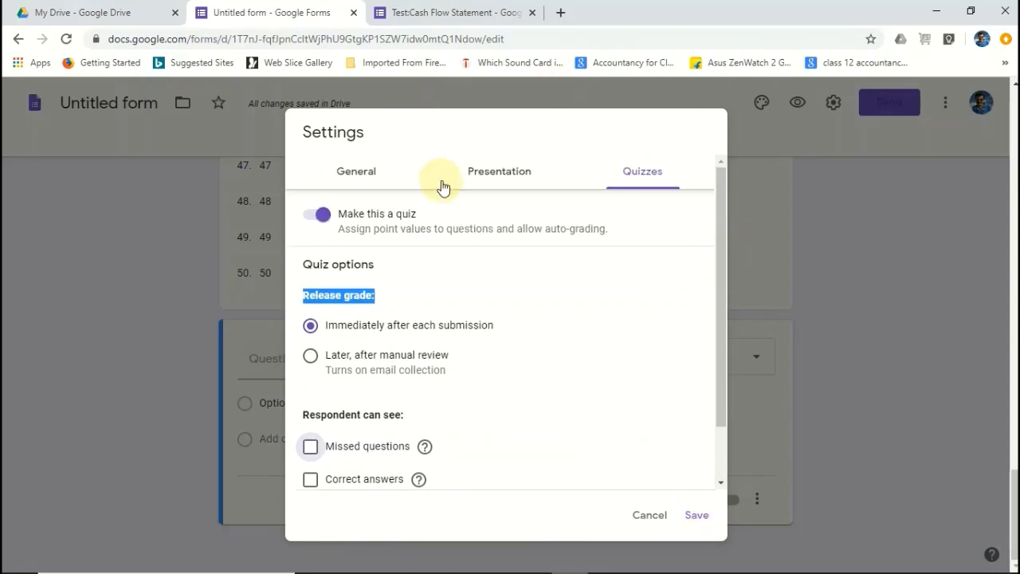
Enable the progress bar and shuffled question order, and disable the link to submit another response
{"action": "left_click", "coordinate": [507, 174]}
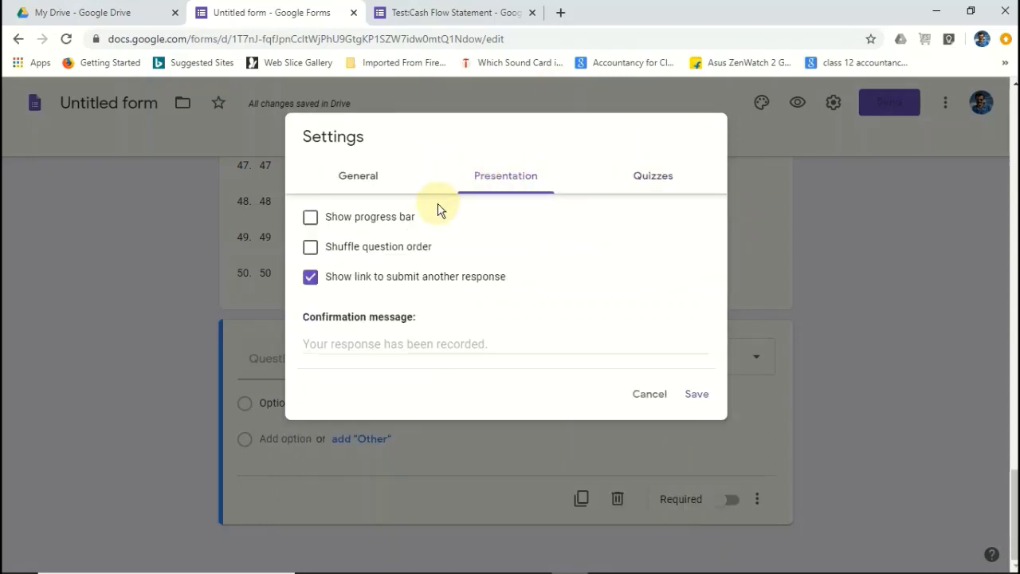
{"action": "left_click", "coordinate": [310, 219]}
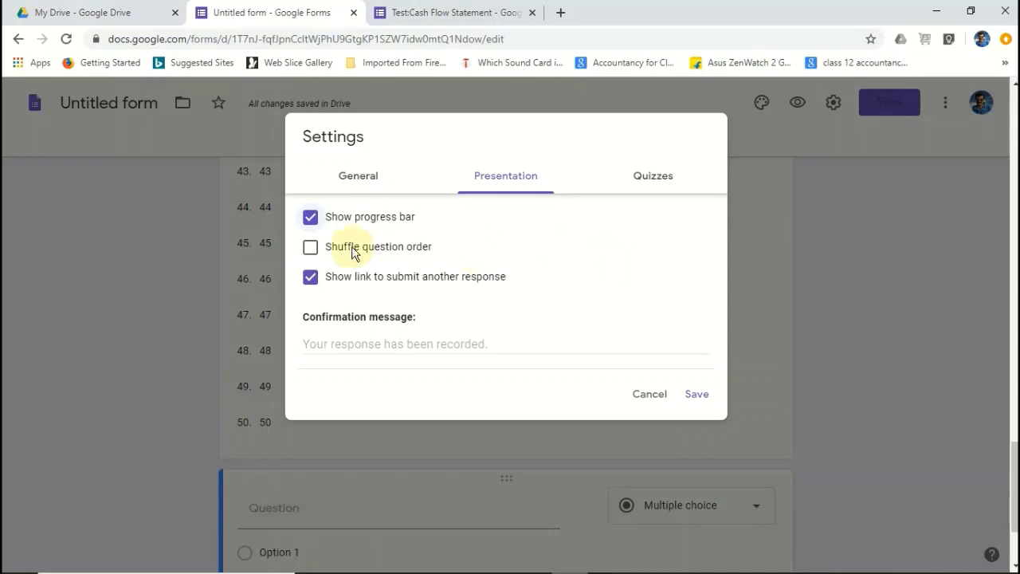
{"action": "left_click", "coordinate": [312, 248]}
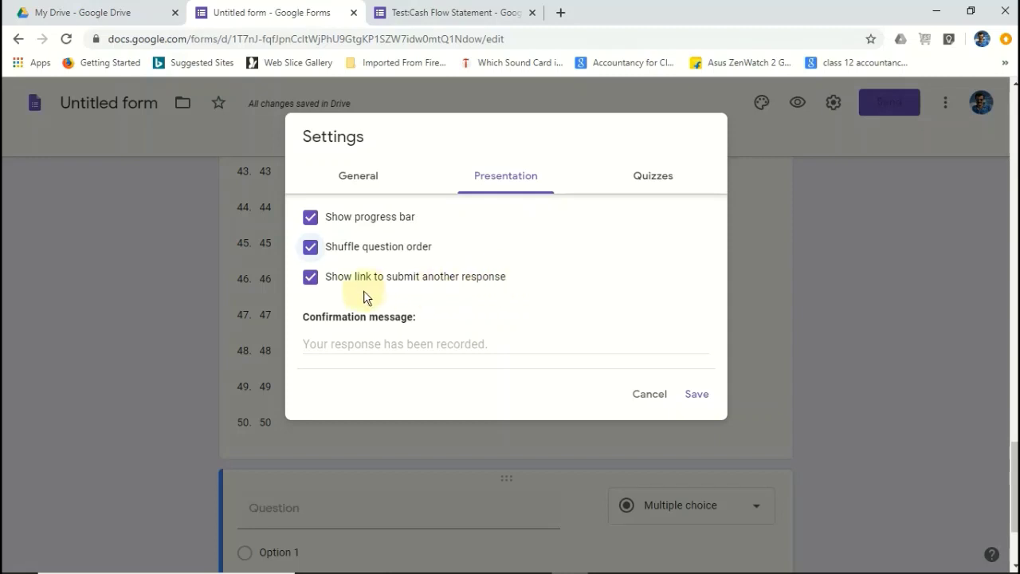
{"action": "left_click", "coordinate": [311, 282]}
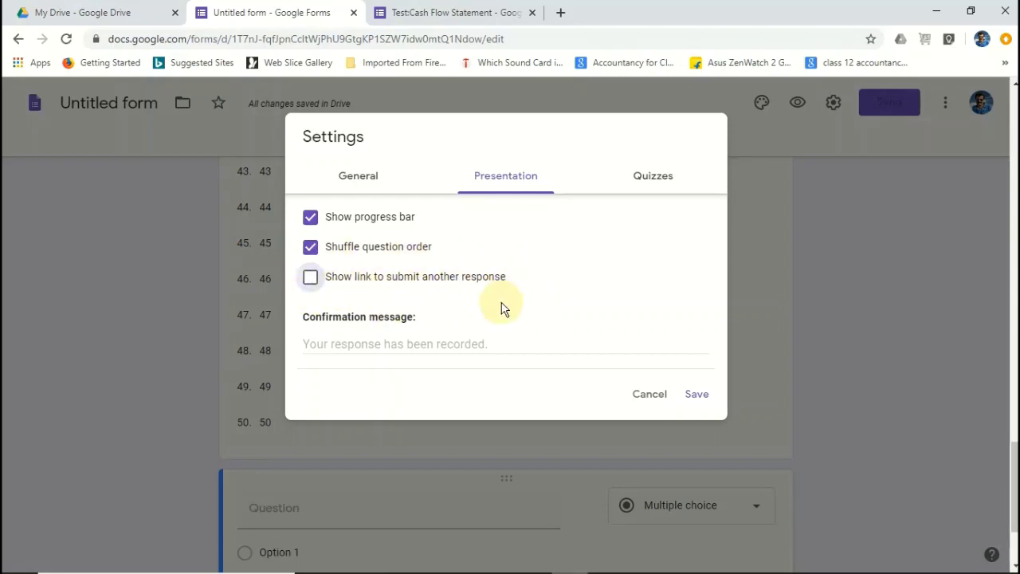
Set the form's confirmation message to "Thank You, Your Response has been Recorded"
{"action": "left_click", "coordinate": [343, 348]}
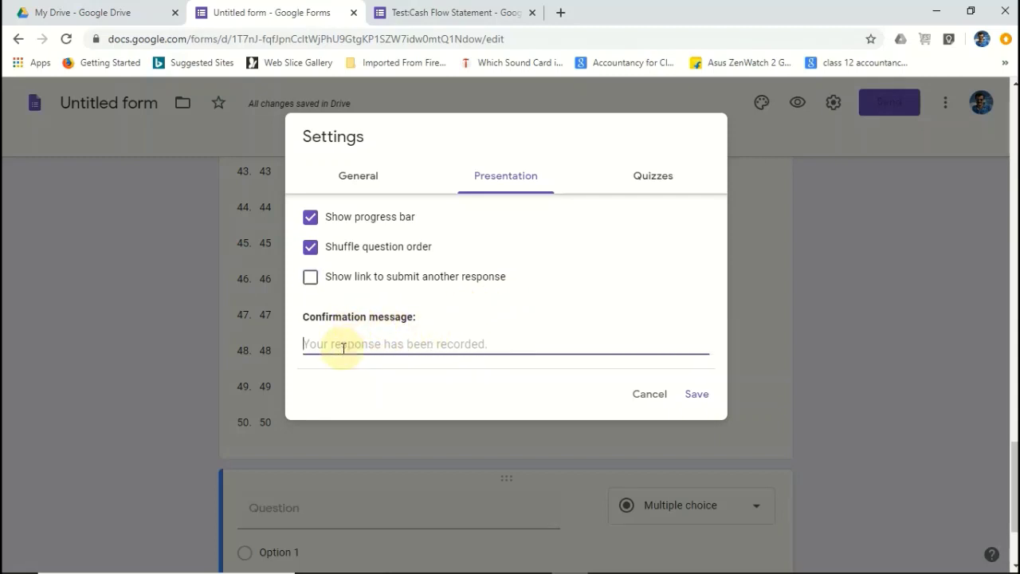
{"action": "type", "text": "tHAN"}
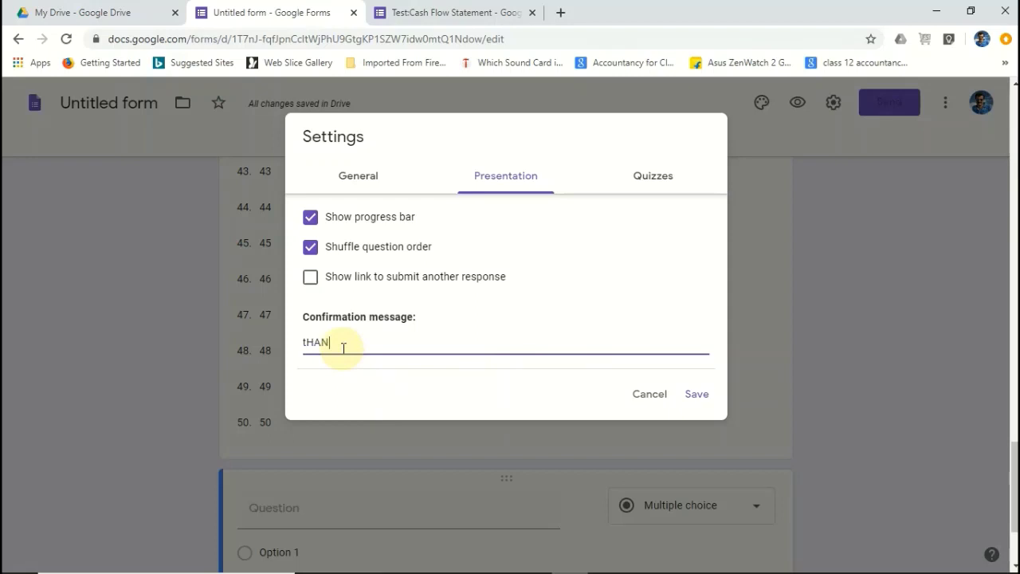
{"action": "key", "text": "BackSpace"}
{"action": "key", "text": "BackSpace"}
{"action": "key", "text": "BackSpace"}
{"action": "key", "text": "BackSpace"}
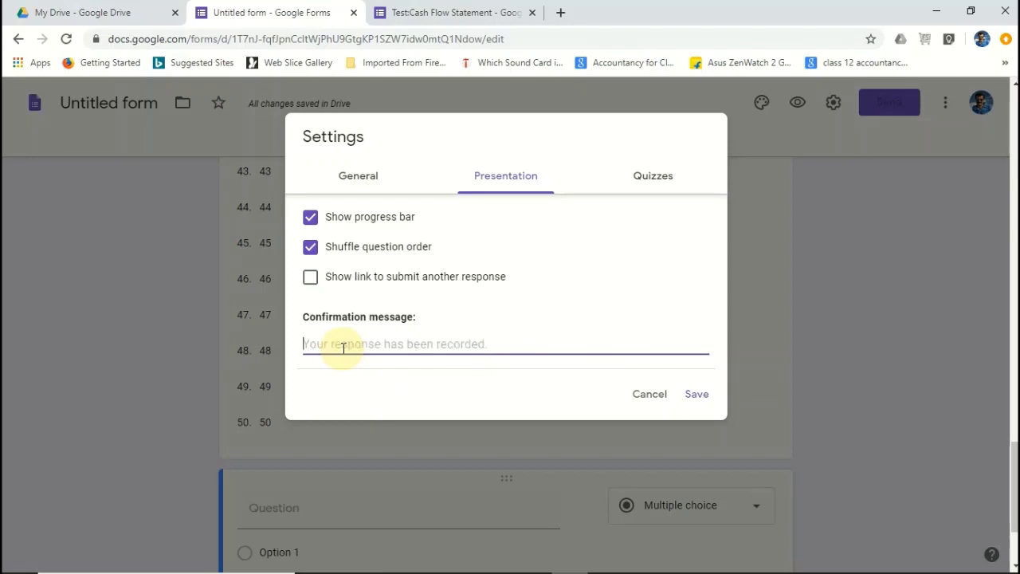
{"action": "type", "text": "Thank"}
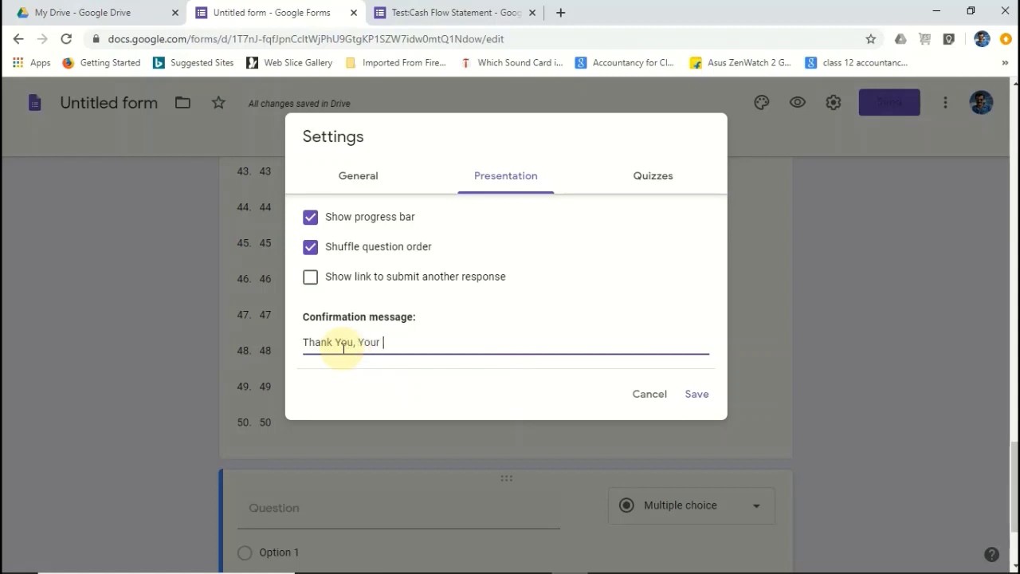
{"action": "type", "text": "You, Your Response has been Recorded"}
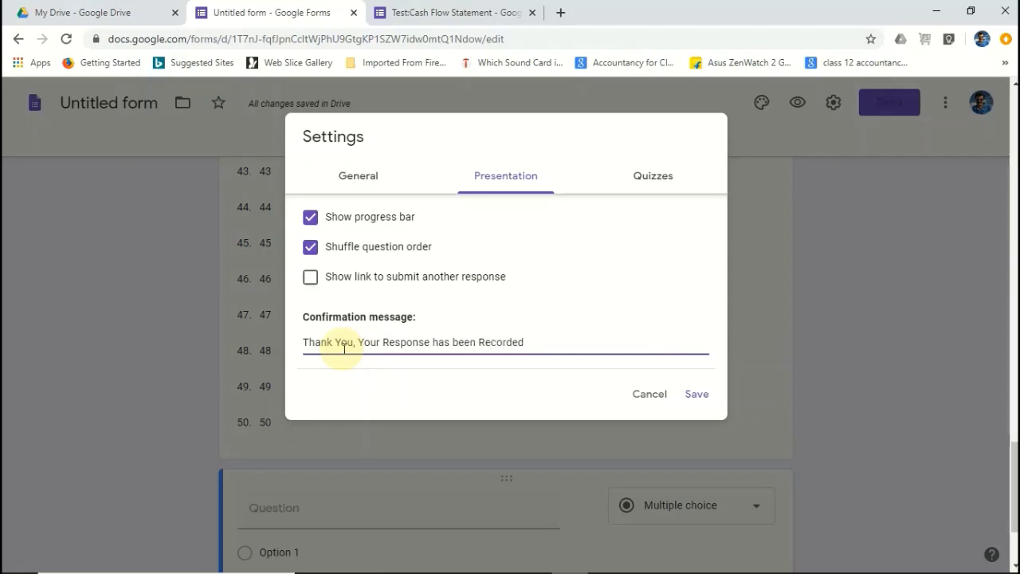
Turn off email address collection, leave the limit to 1 response off, and save the form settings
{"action": "left_click", "coordinate": [365, 185]}
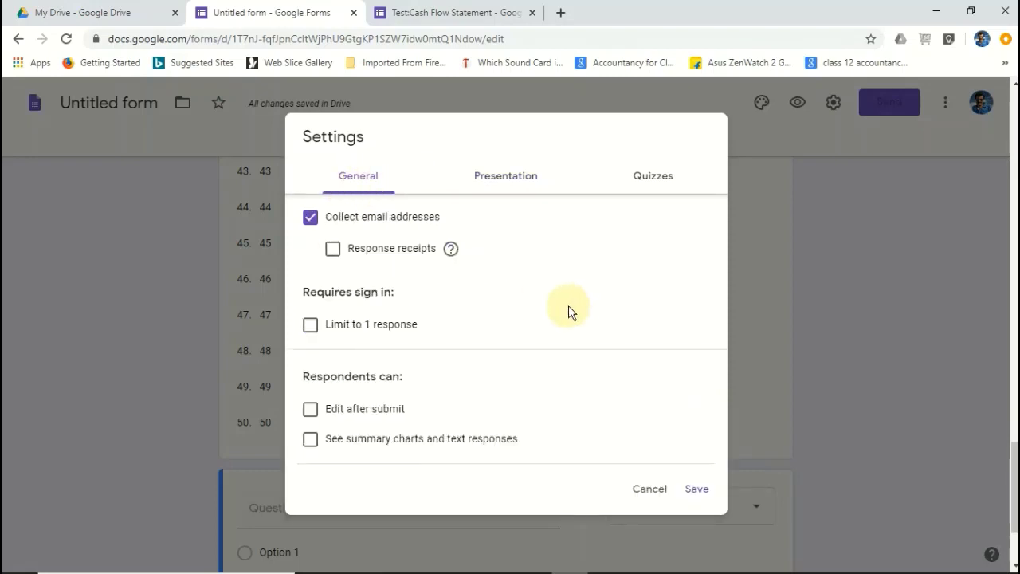
{"action": "left_click", "coordinate": [312, 218]}
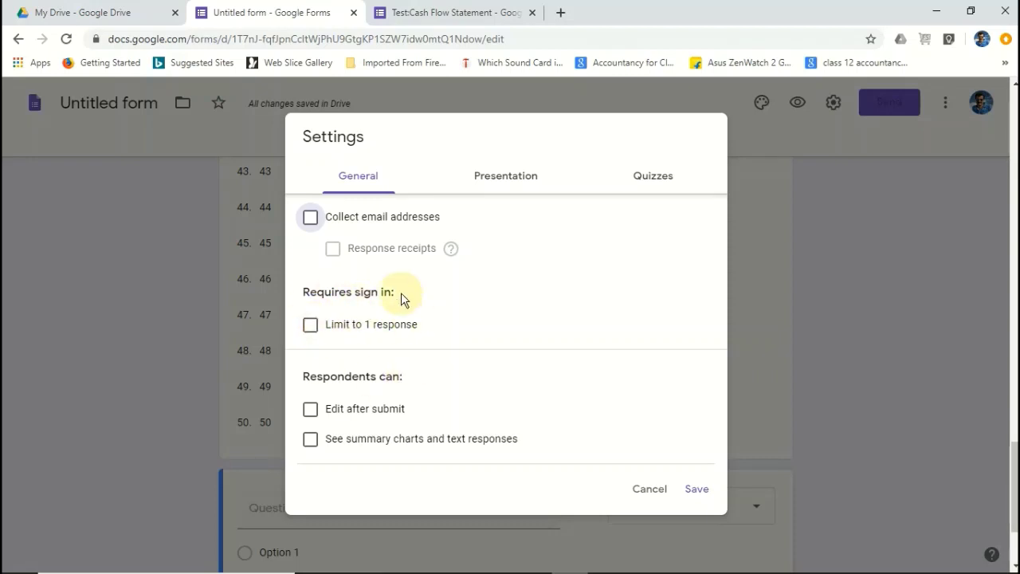
{"action": "left_click", "coordinate": [310, 330]}
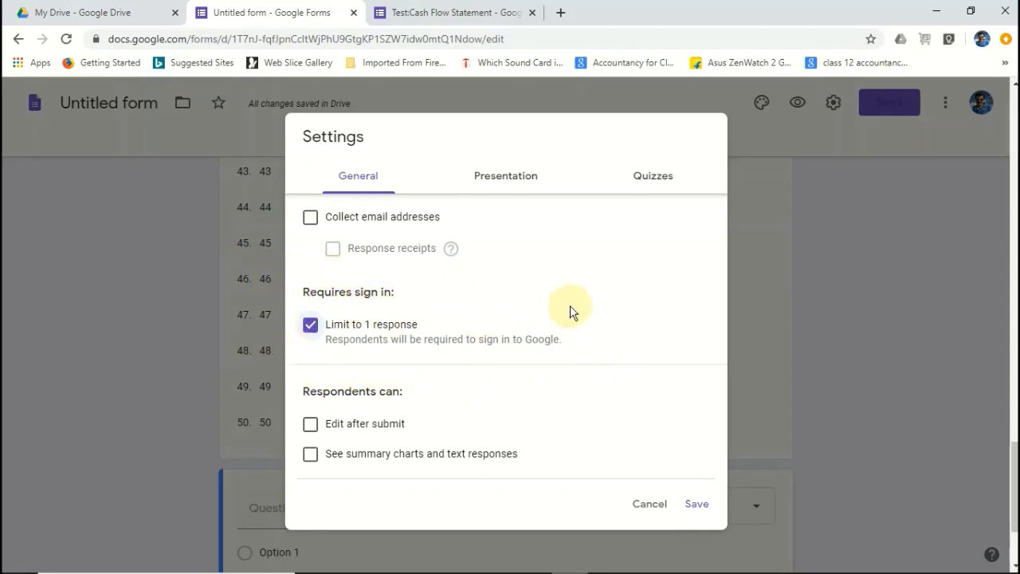
{"action": "left_click", "coordinate": [310, 327]}
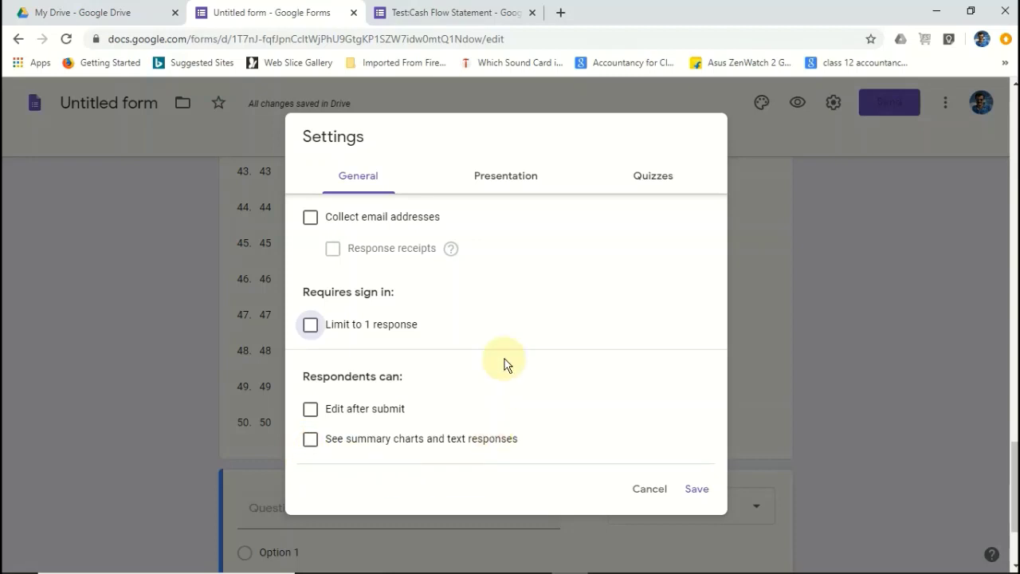
{"action": "left_click", "coordinate": [694, 490]}
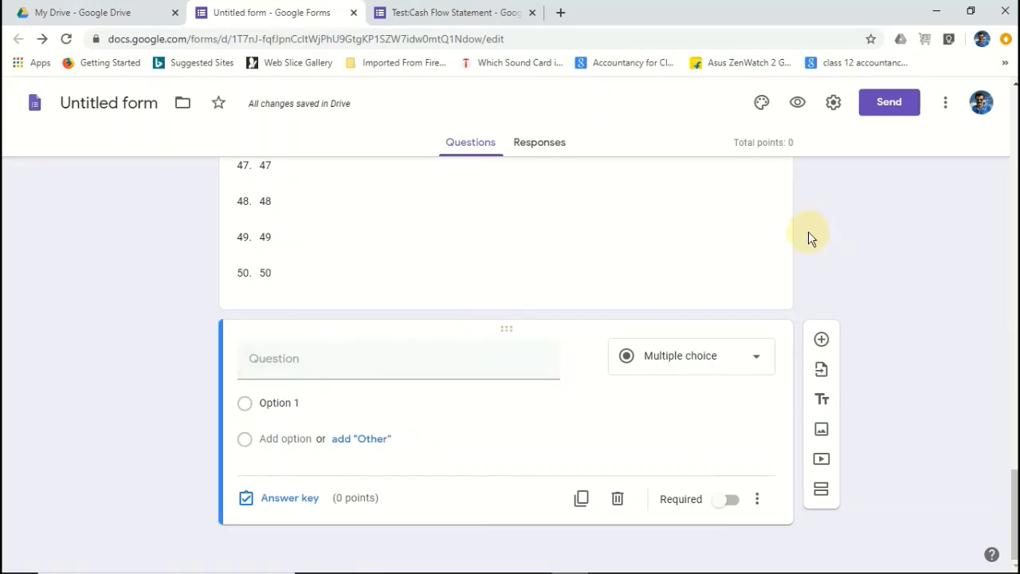
Fill the new multiple-choice question with placeholder text and four options, including "ddfd", "fdfdfd" and "fdfd"
{"action": "left_click", "coordinate": [311, 364]}
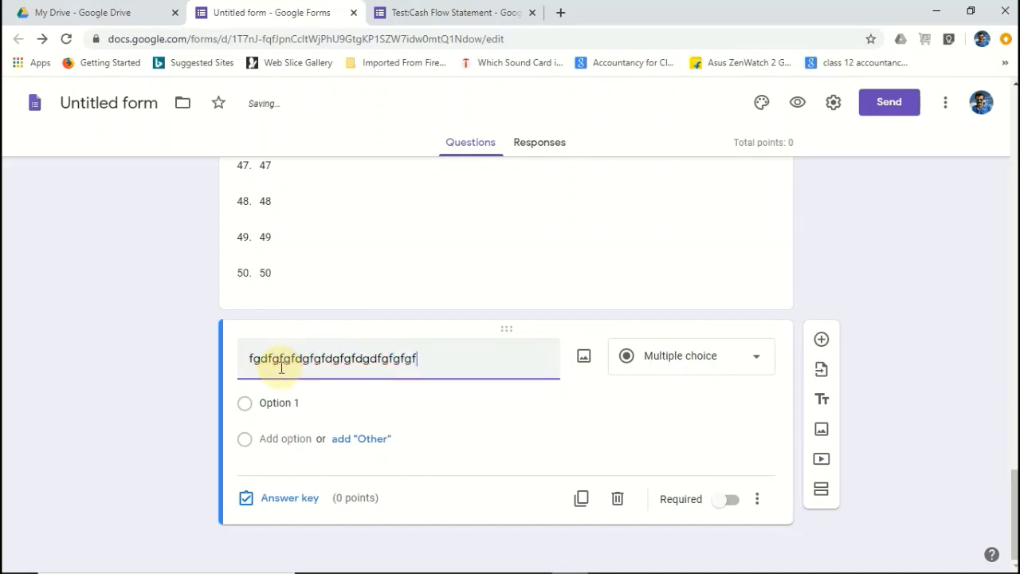
{"action": "left_click", "coordinate": [278, 403]}
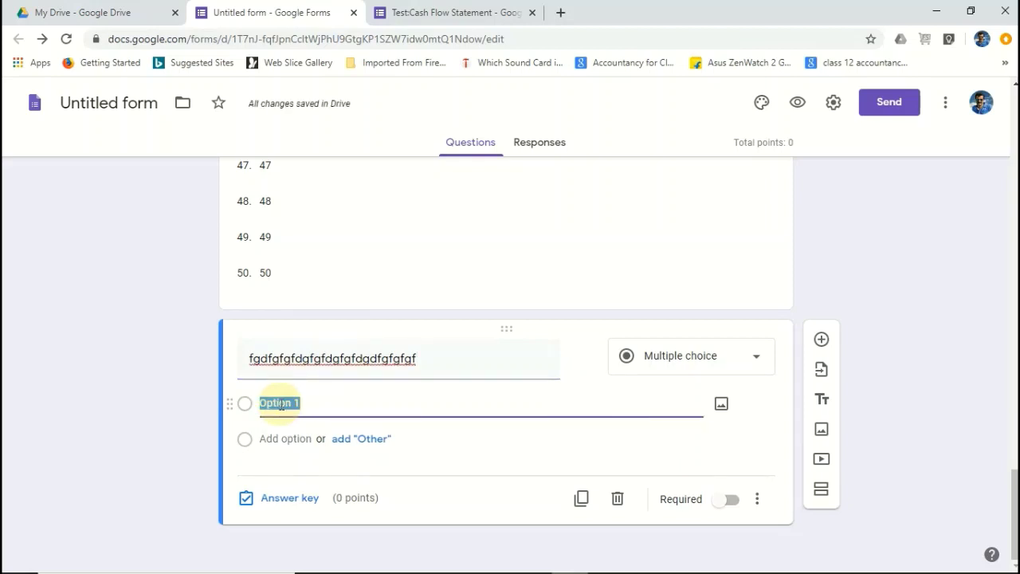
{"action": "type", "text": "ddfd"}
{"action": "left_click", "coordinate": [285, 438]}
{"action": "type", "text": "fdfdfd"}
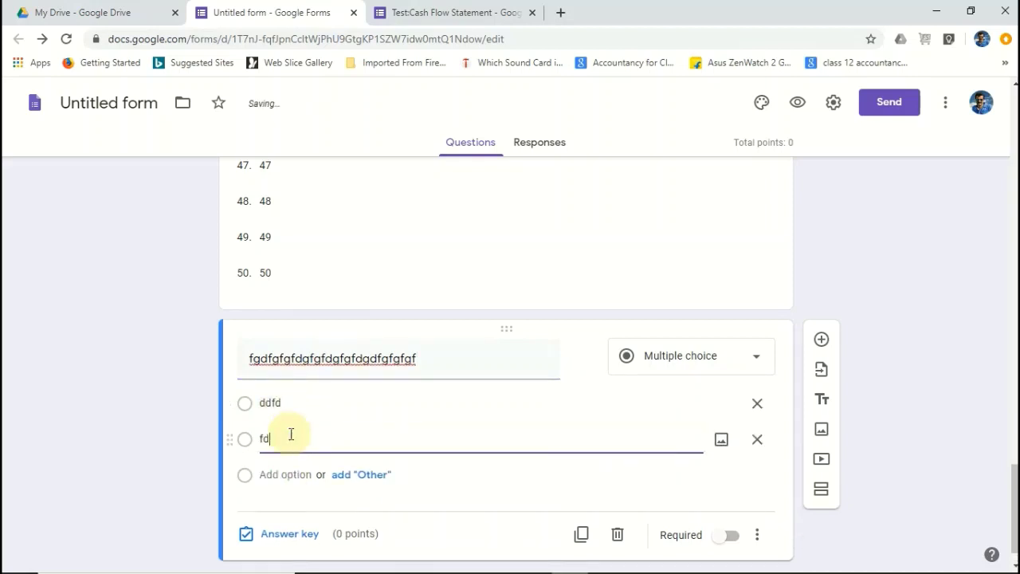
{"action": "left_click", "coordinate": [282, 472]}
{"action": "type", "text": "fdfdfd"}
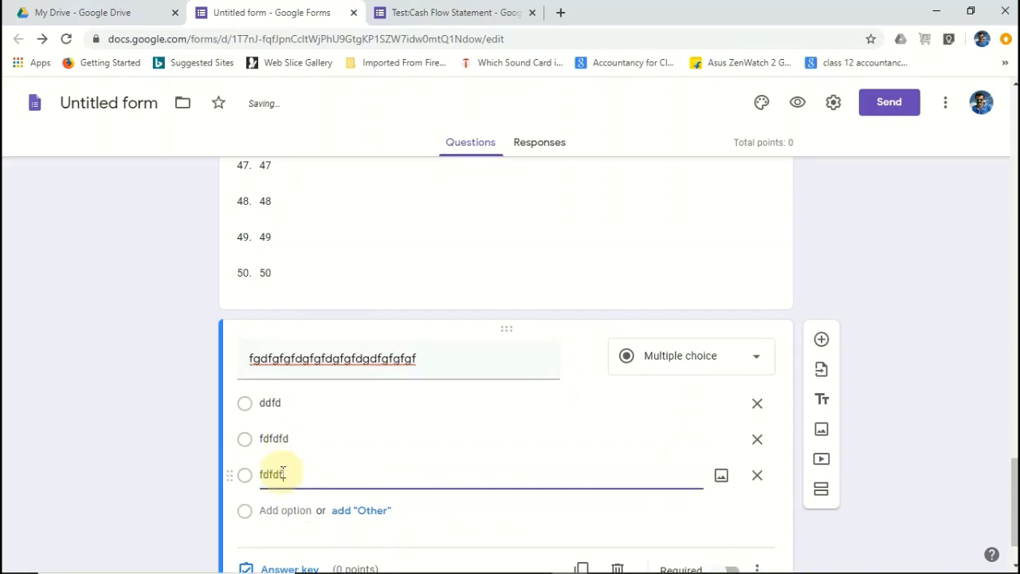
{"action": "left_click", "coordinate": [282, 509]}
{"action": "type", "text": "fdfd"}
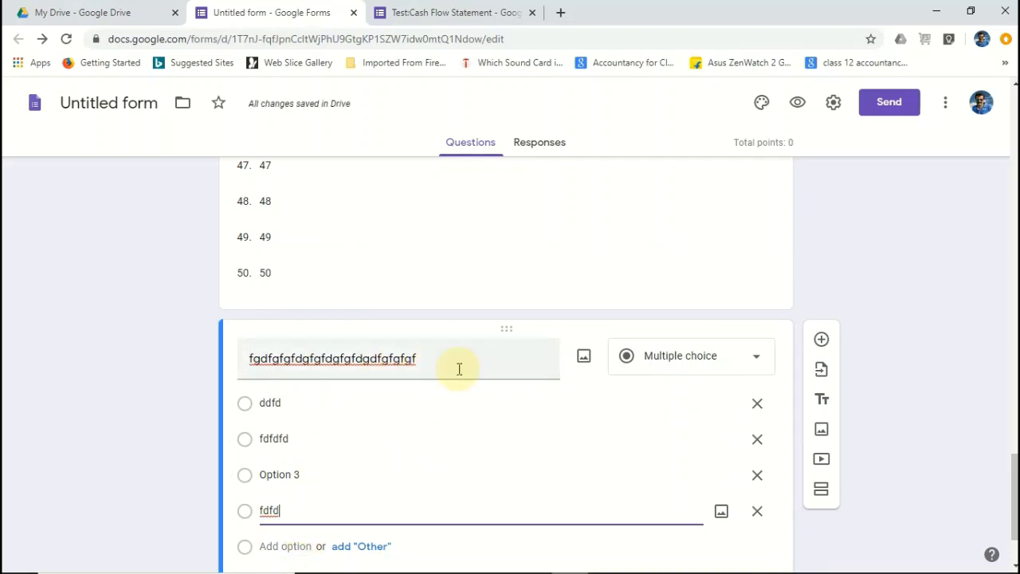
Remove the last three options from the placeholder multiple-choice question, keeping only "ddfd"
{"action": "left_click", "coordinate": [757, 510]}
{"action": "left_click", "coordinate": [757, 475]}
{"action": "left_click", "coordinate": [757, 439]}
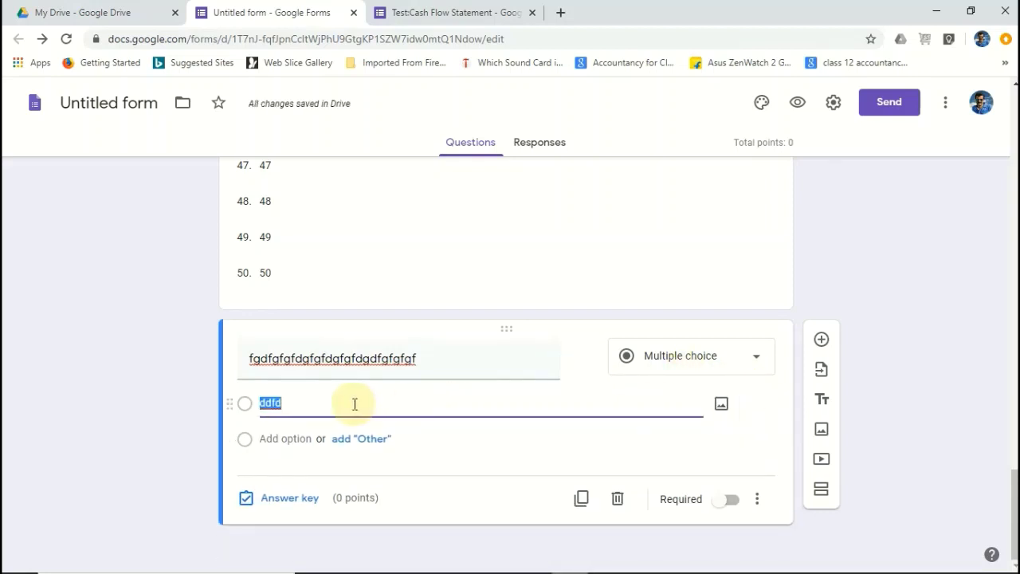
Switch to the WPS Office document and copy the text of question 39 about dividend paid by a manufacturing company, without its number
{"action": "double_click", "coordinate": [435, 357]}
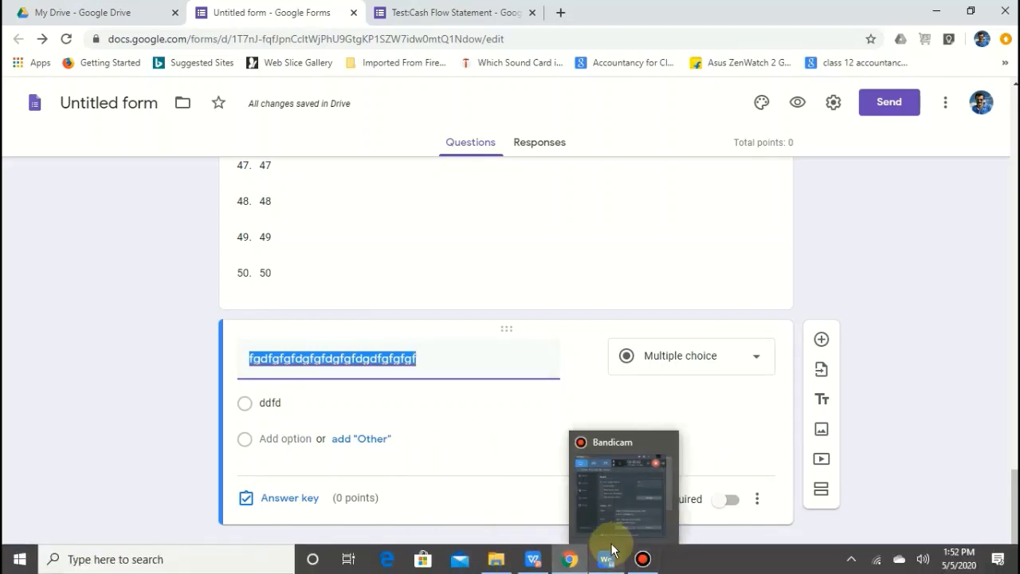
{"action": "left_click", "coordinate": [611, 560]}
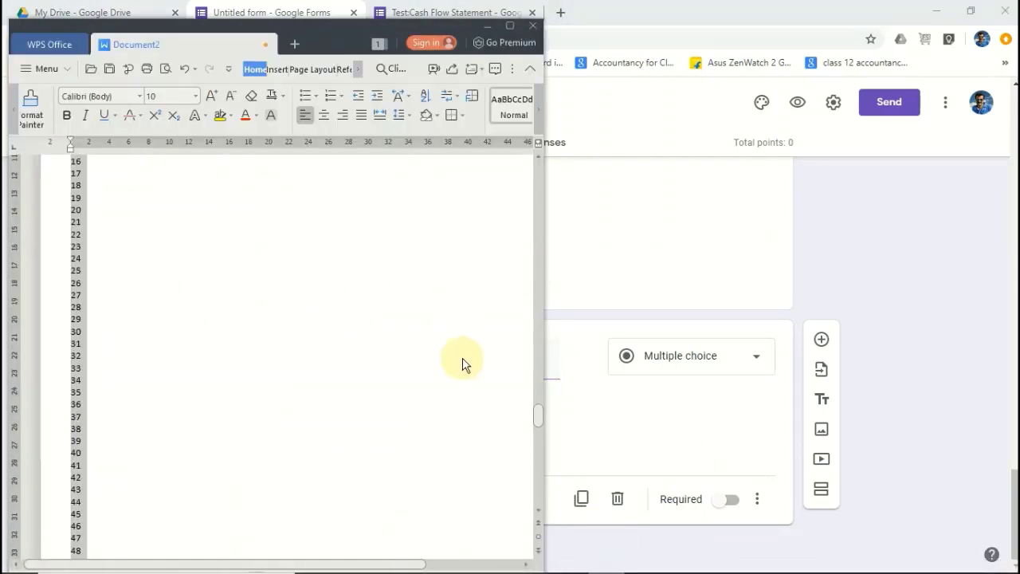
{"action": "scroll", "coordinate": [470, 354], "scroll_direction": "up", "scroll_amount": 5}
{"action": "scroll", "coordinate": [518, 367], "scroll_direction": "up", "scroll_amount": 3}
{"action": "left_click_drag", "start_coordinate": [537, 401], "coordinate": [538, 379]}
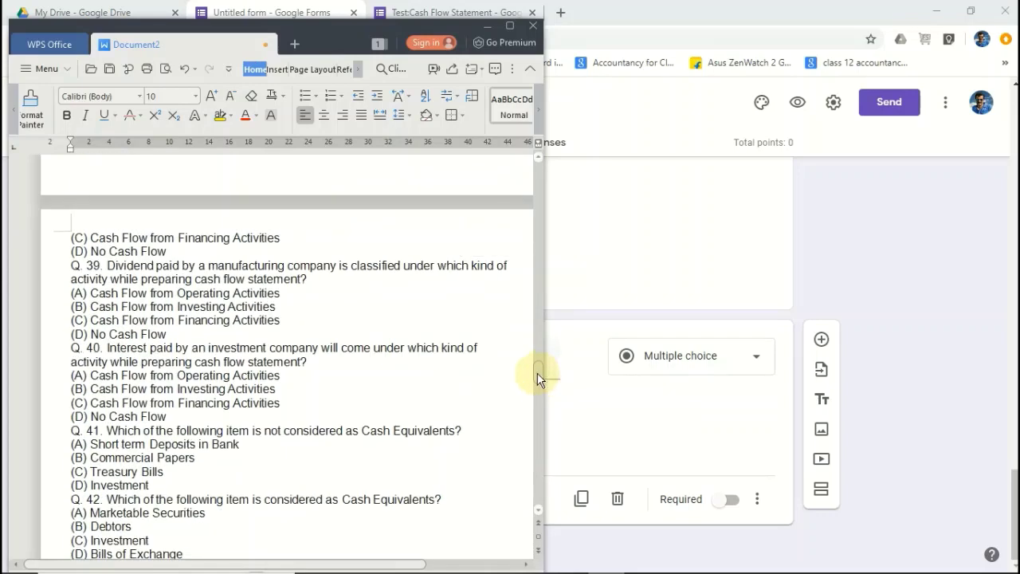
{"action": "left_click", "coordinate": [107, 266]}
{"action": "left_click_drag", "start_coordinate": [107, 265], "coordinate": [312, 276]}
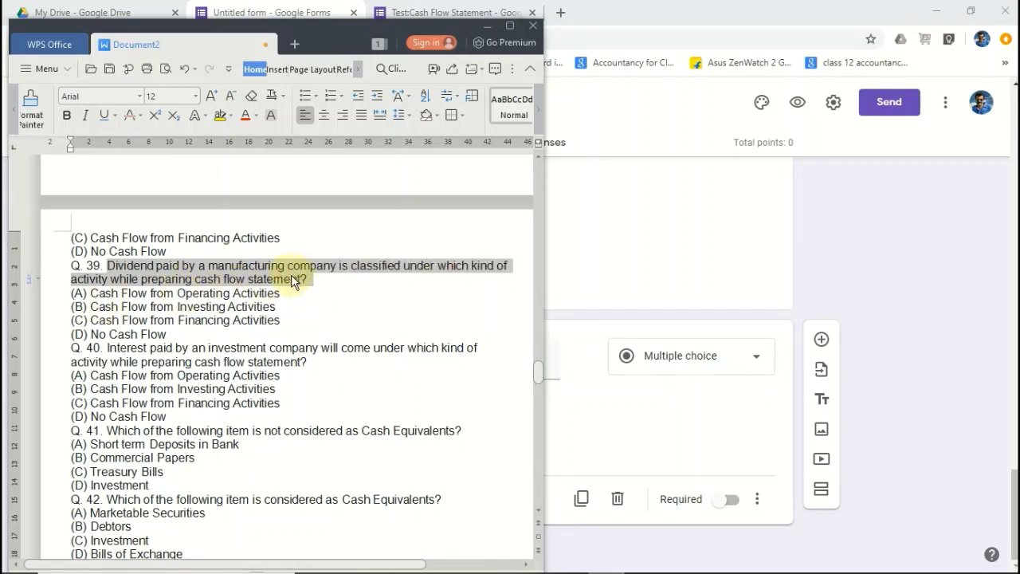
{"action": "right_click", "coordinate": [295, 282]}
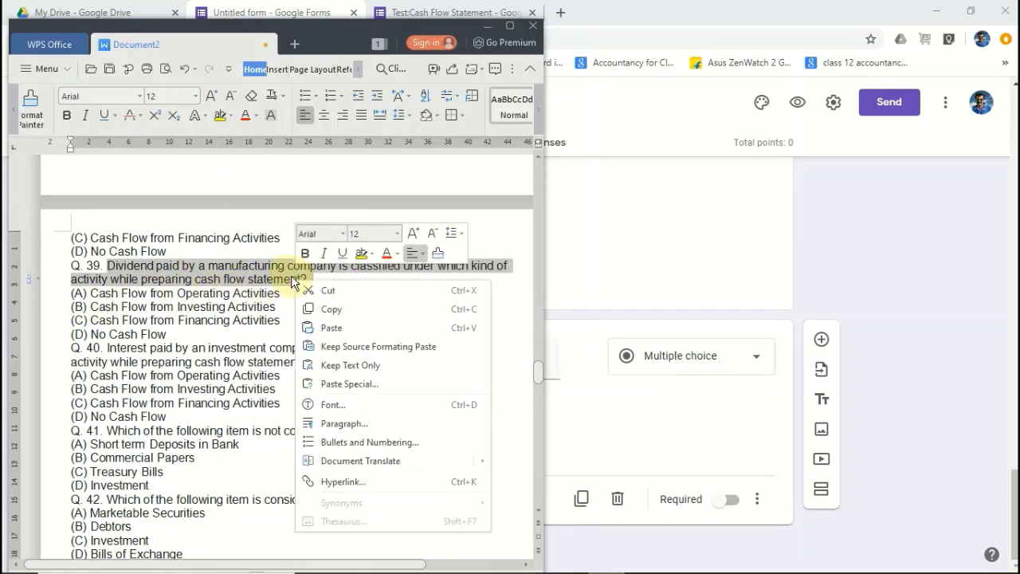
{"action": "left_click", "coordinate": [319, 307]}
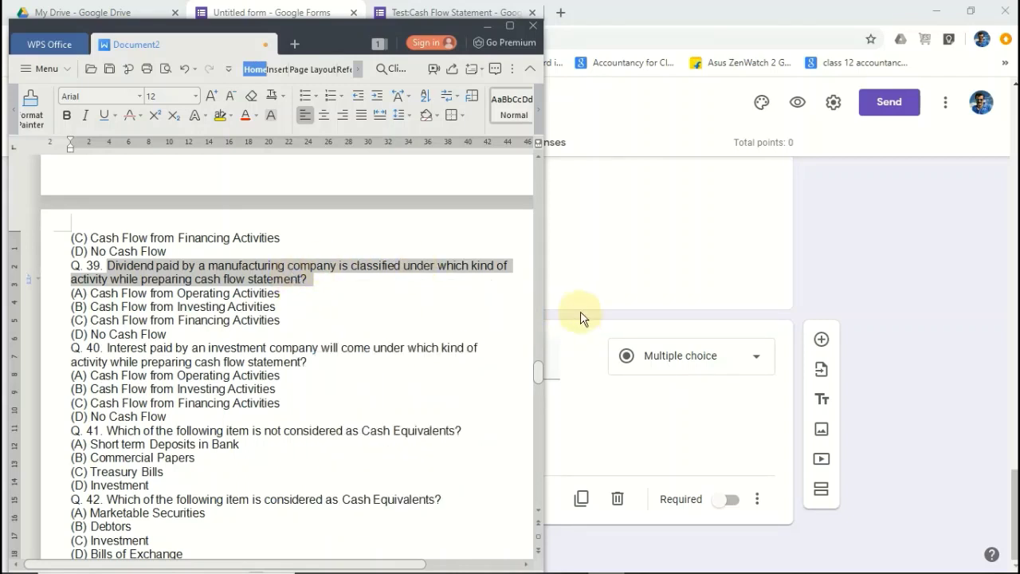
Replace the form's placeholder question text with the copied dividend question and insert the missing space in "of activity"
{"action": "left_click", "coordinate": [587, 330]}
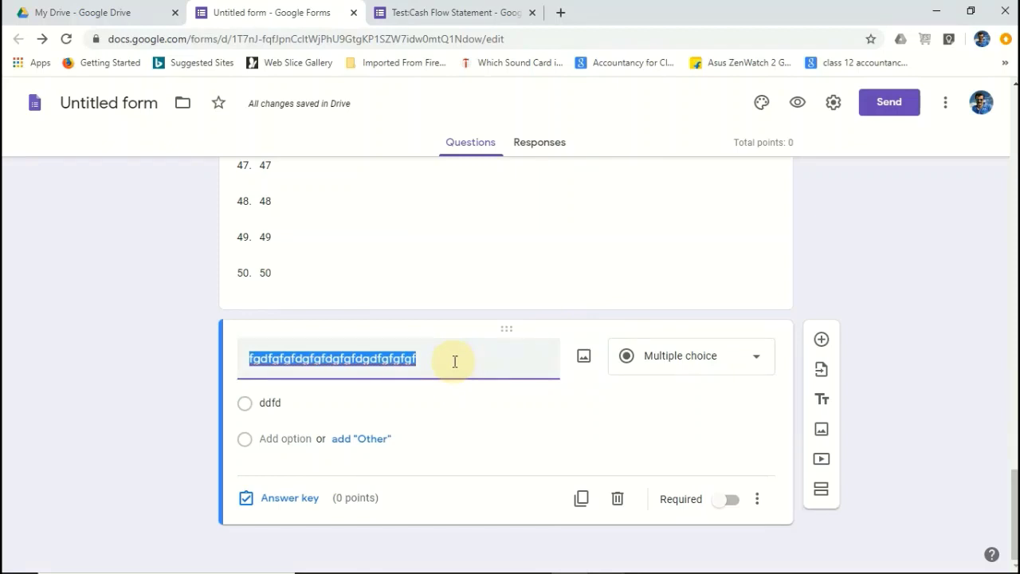
{"action": "key", "text": "BackSpace"}
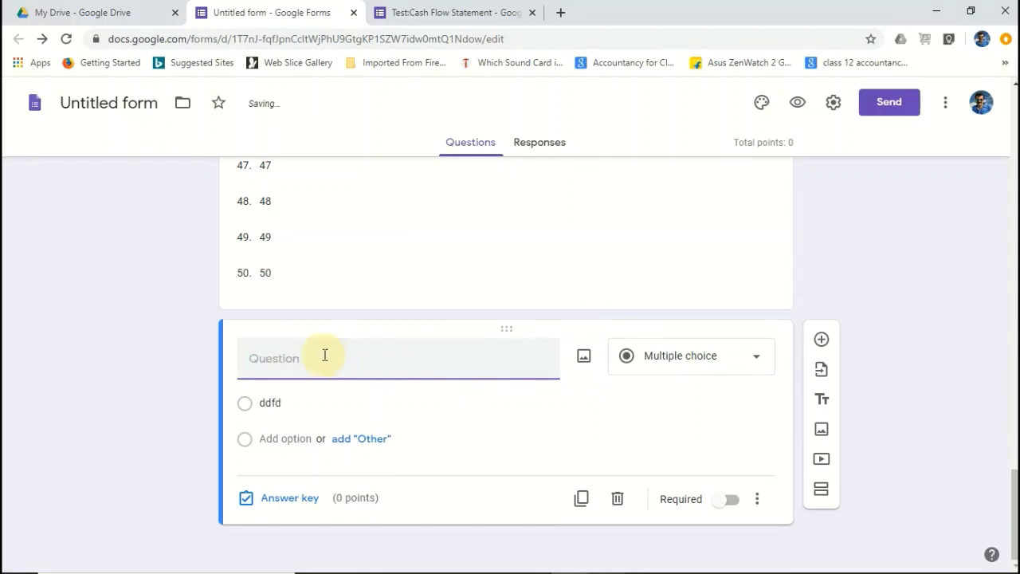
{"action": "right_click", "coordinate": [293, 358]}
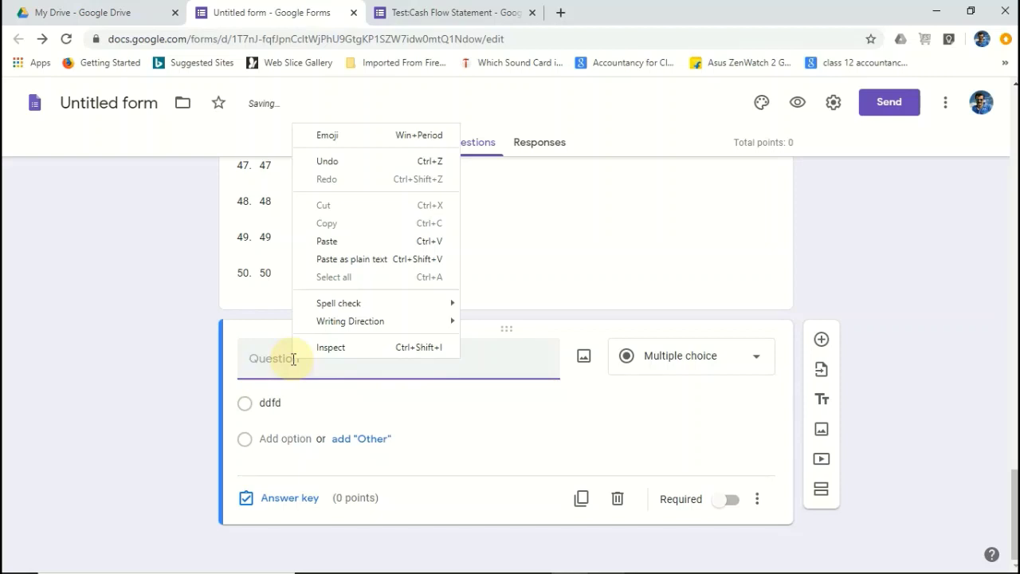
{"action": "left_click", "coordinate": [351, 242]}
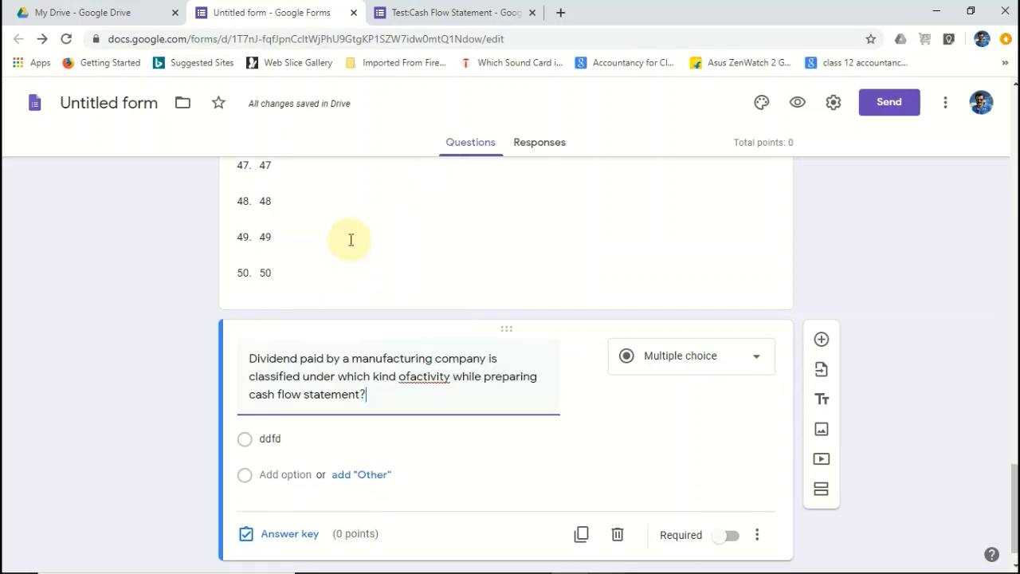
{"action": "left_click", "coordinate": [409, 375]}
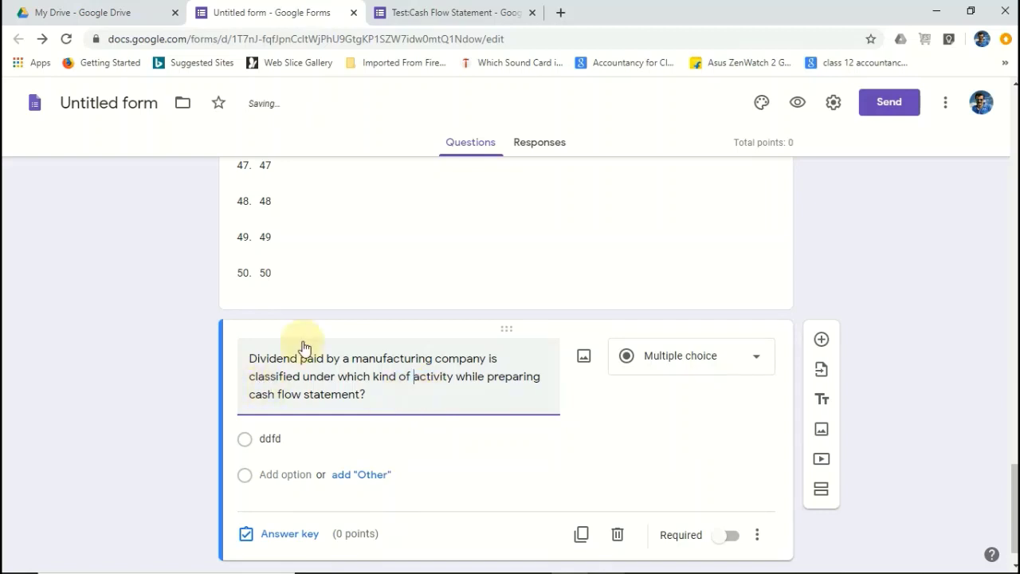
Copy answer options (A) to (D) of question 39 from the WPS Office document to replace the form's "ddfd" option
{"action": "mouse_move", "coordinate": [607, 571]}
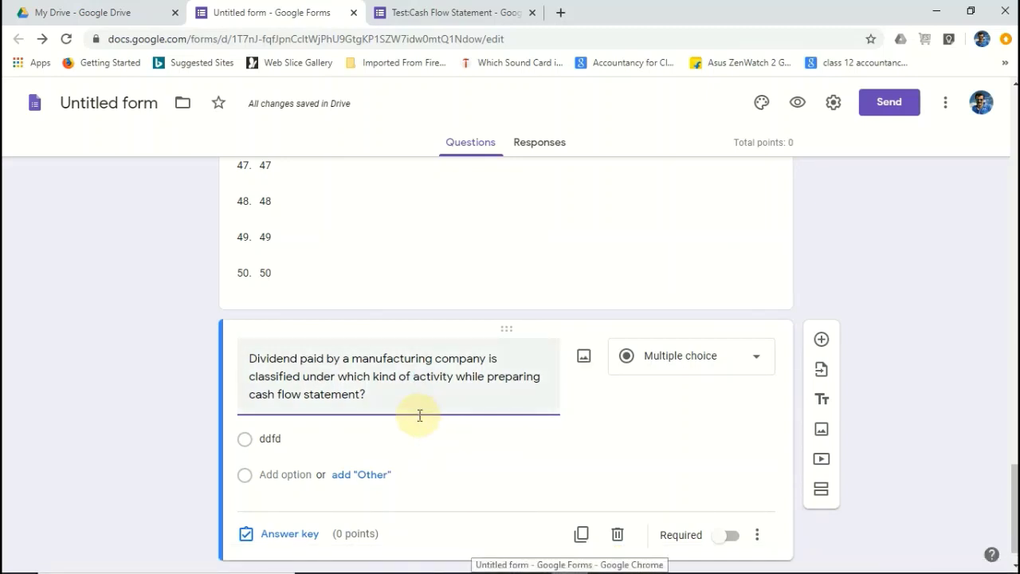
{"action": "left_click", "coordinate": [309, 440]}
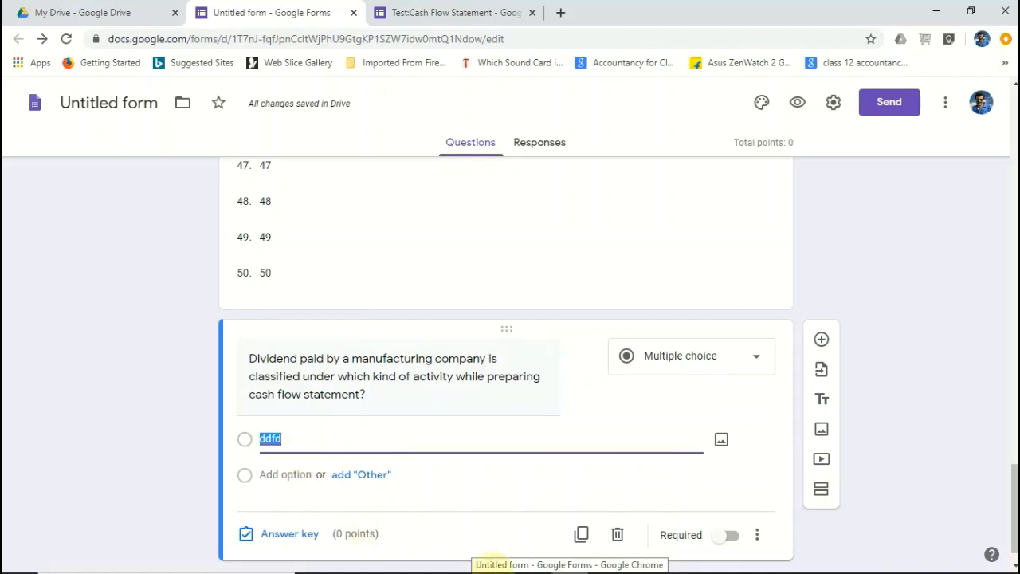
{"action": "left_click", "coordinate": [606, 560]}
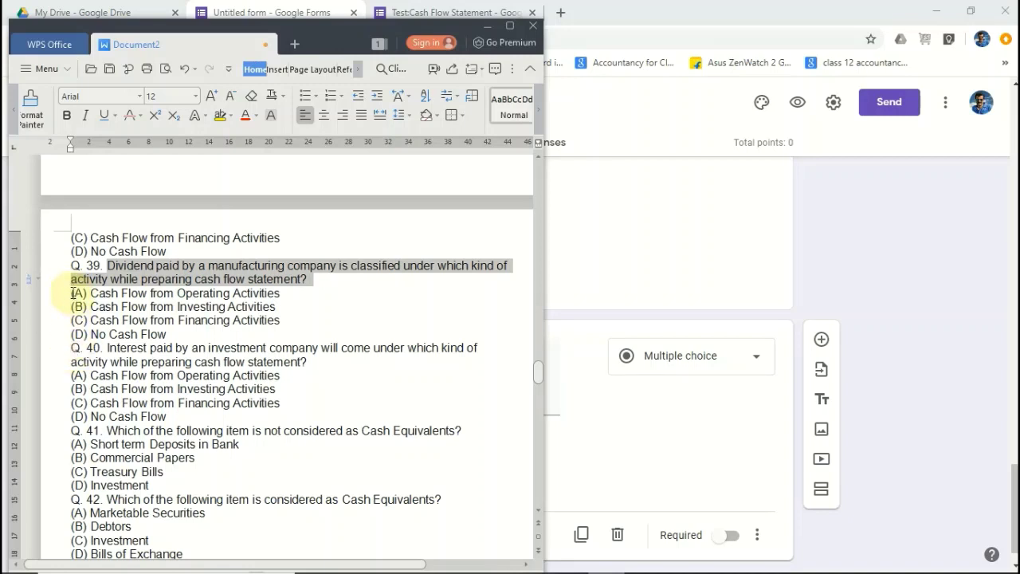
{"action": "left_click_drag", "start_coordinate": [70, 294], "coordinate": [175, 333]}
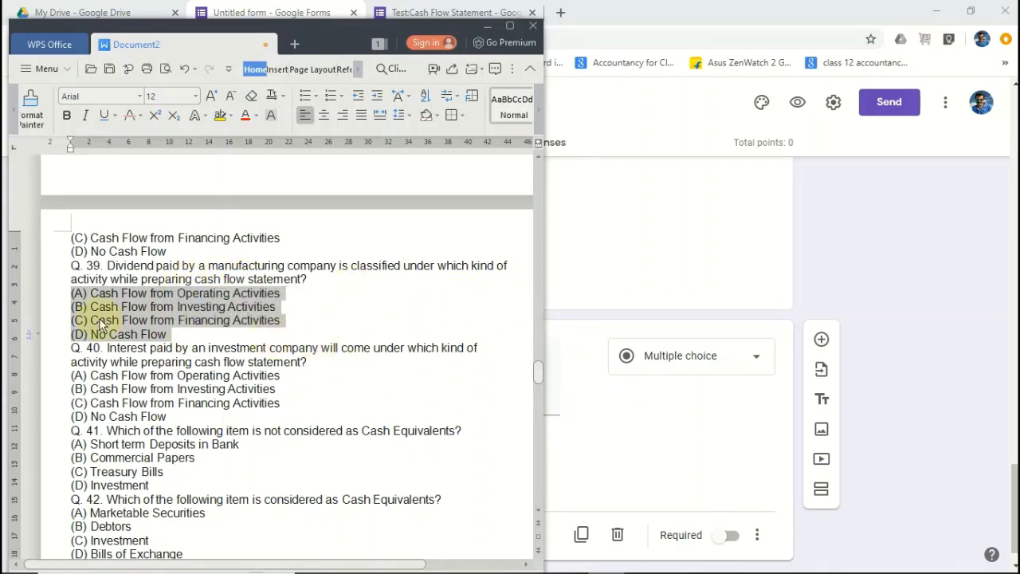
{"action": "right_click", "coordinate": [137, 336]}
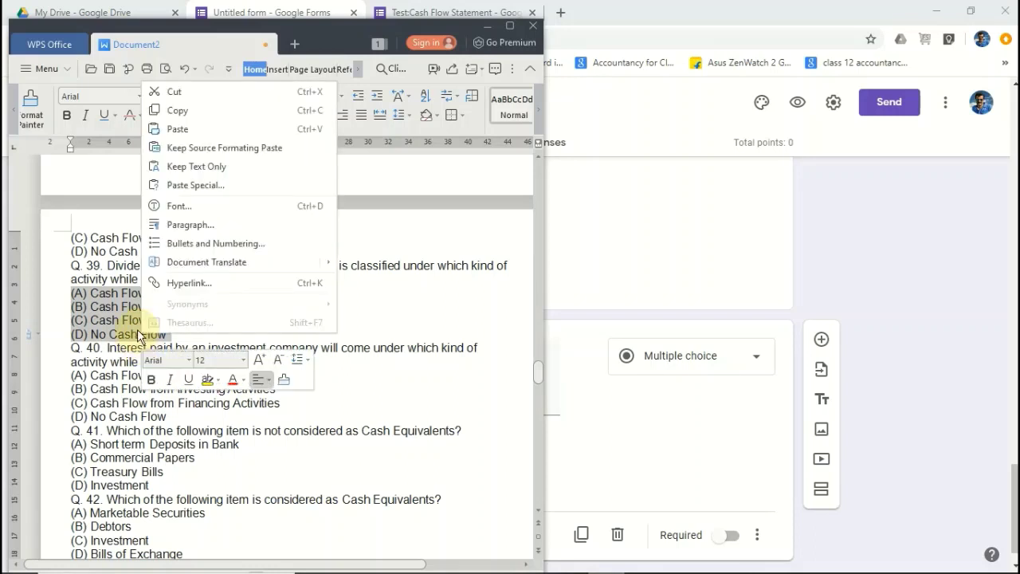
{"action": "left_click", "coordinate": [198, 109]}
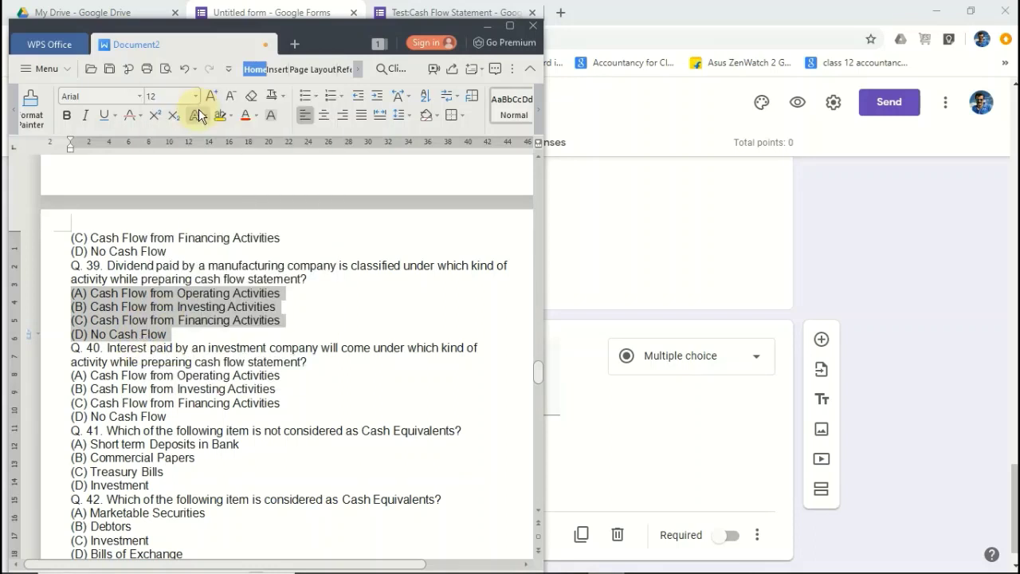
Paste the four copied cash flow options in place of "ddfd" in the form and make the question required
{"action": "left_click", "coordinate": [551, 431]}
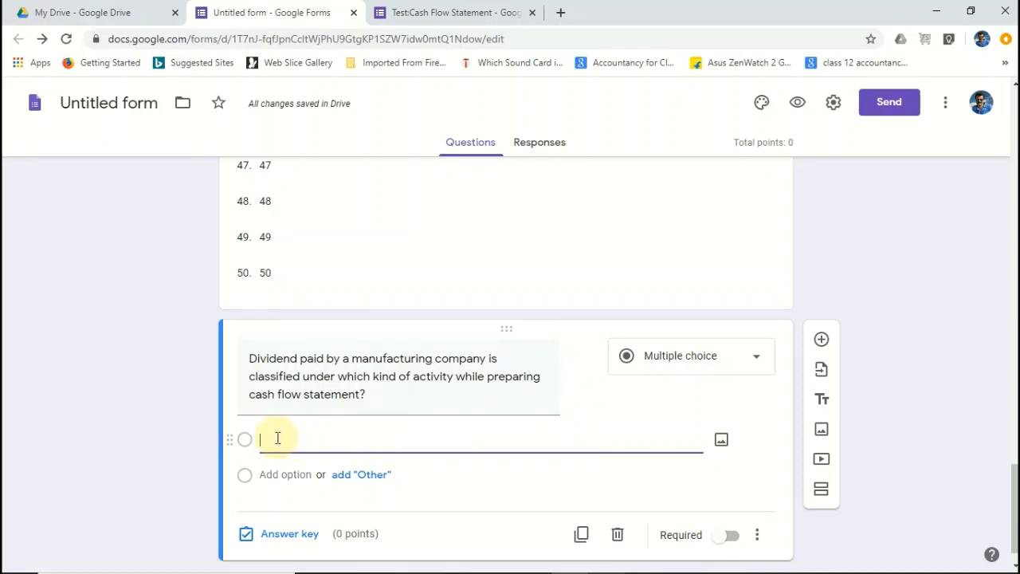
{"action": "key", "text": "ctrl+v"}
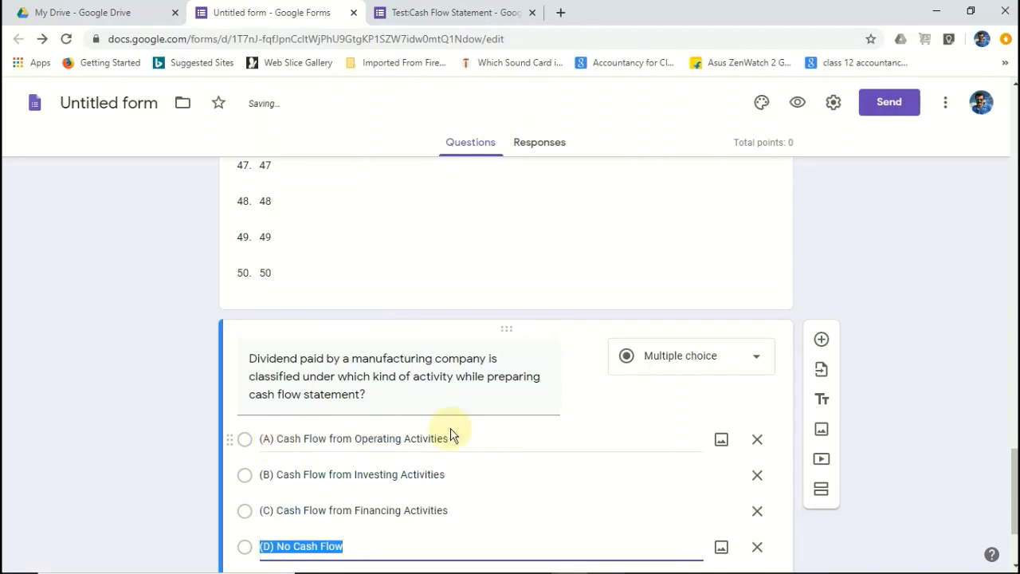
{"action": "scroll", "coordinate": [446, 430], "scroll_direction": "down", "scroll_amount": 1}
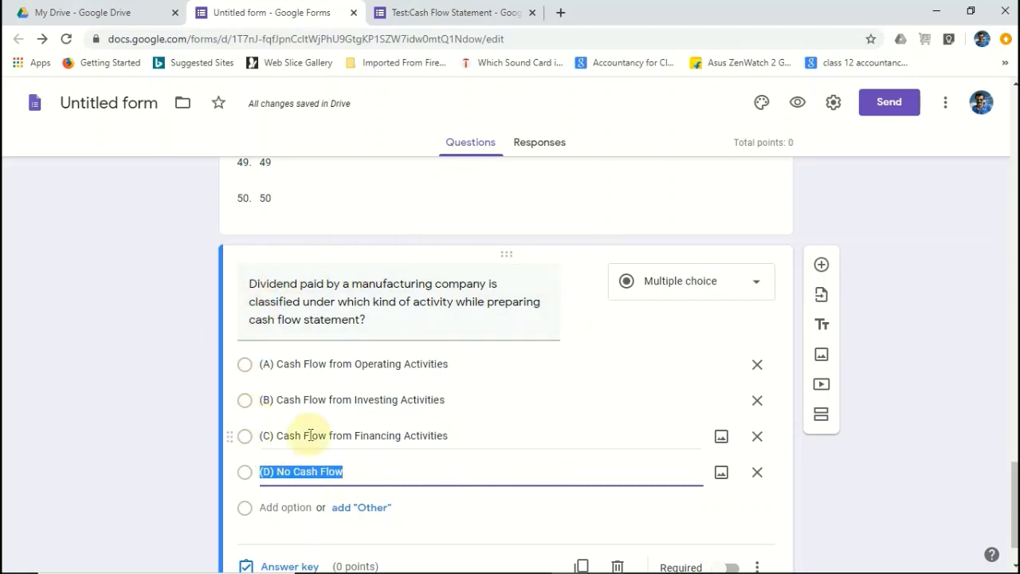
{"action": "scroll", "coordinate": [497, 402], "scroll_direction": "down", "scroll_amount": 1}
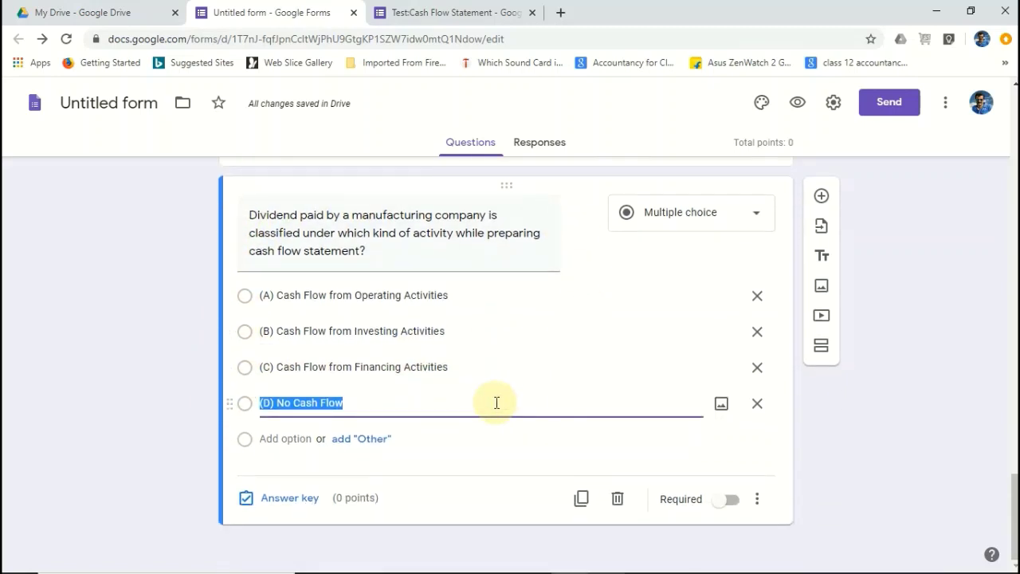
{"action": "left_click", "coordinate": [733, 502]}
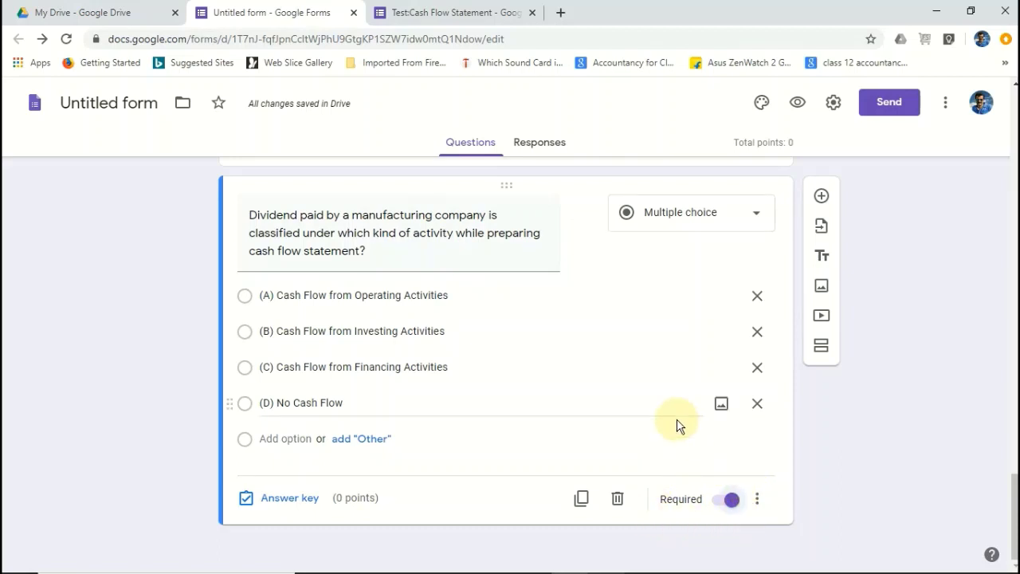
{"action": "scroll", "coordinate": [668, 452], "scroll_direction": "up", "scroll_amount": 20}
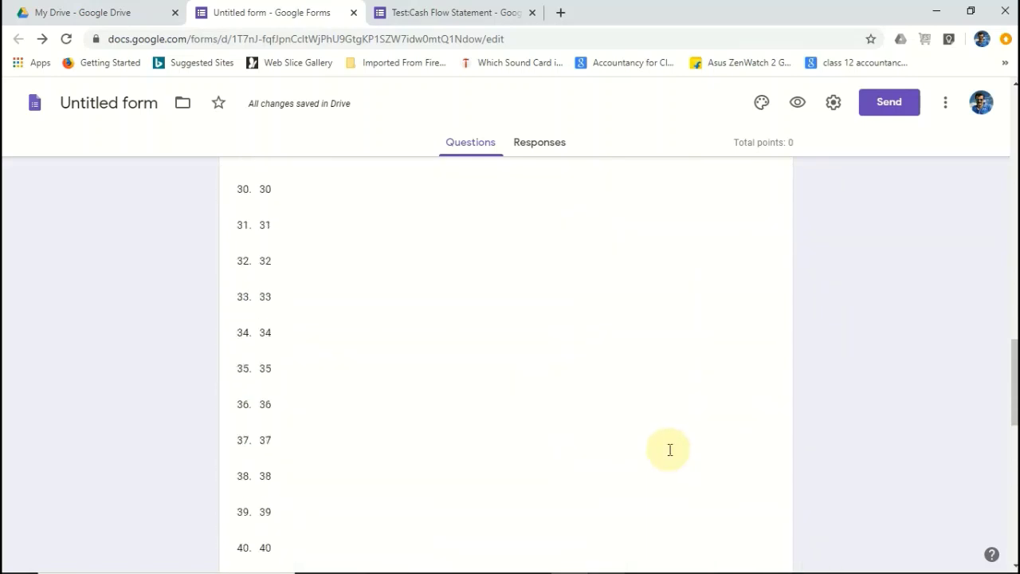
{"action": "scroll", "coordinate": [667, 434], "scroll_direction": "up", "scroll_amount": 4}
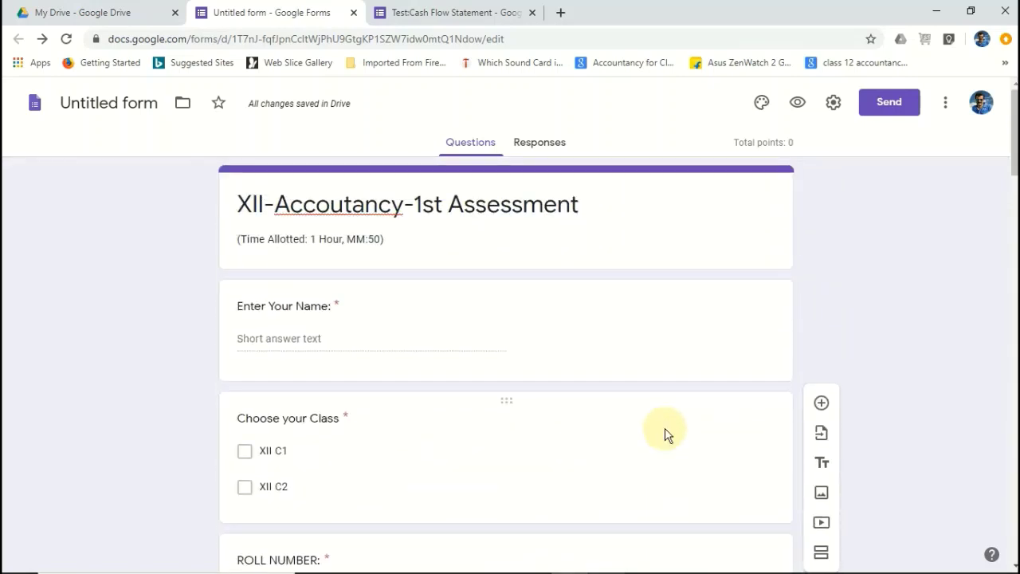
{"action": "scroll", "coordinate": [310, 333], "scroll_direction": "down", "scroll_amount": 5}
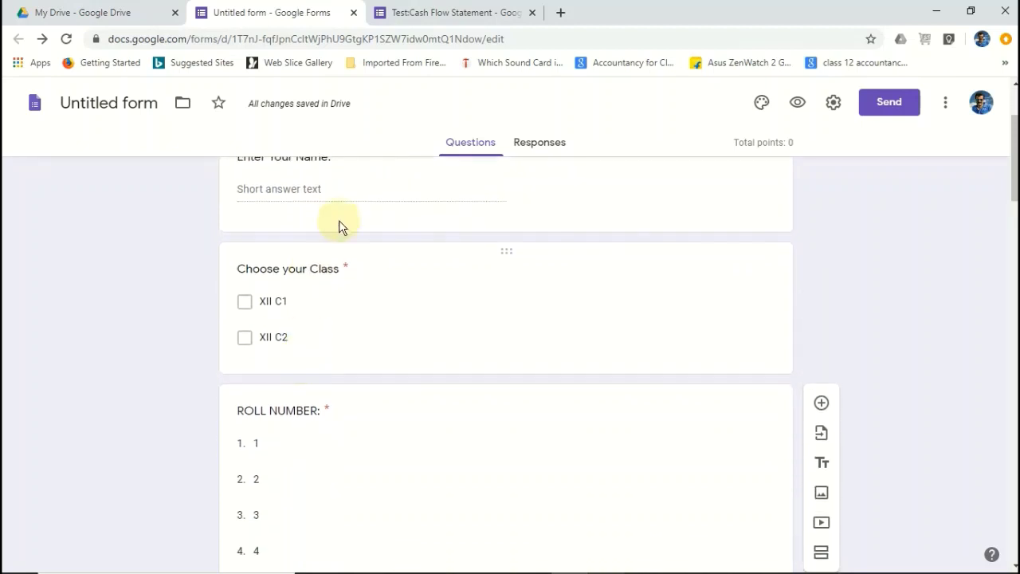
{"action": "scroll", "coordinate": [399, 359], "scroll_direction": "down", "scroll_amount": 15}
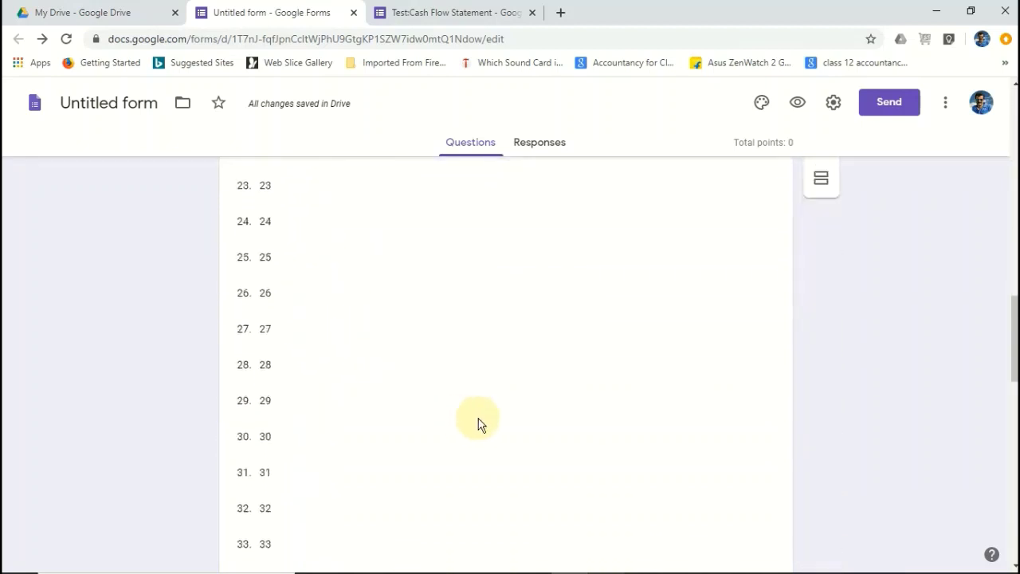
{"action": "scroll", "coordinate": [492, 445], "scroll_direction": "down", "scroll_amount": 2}
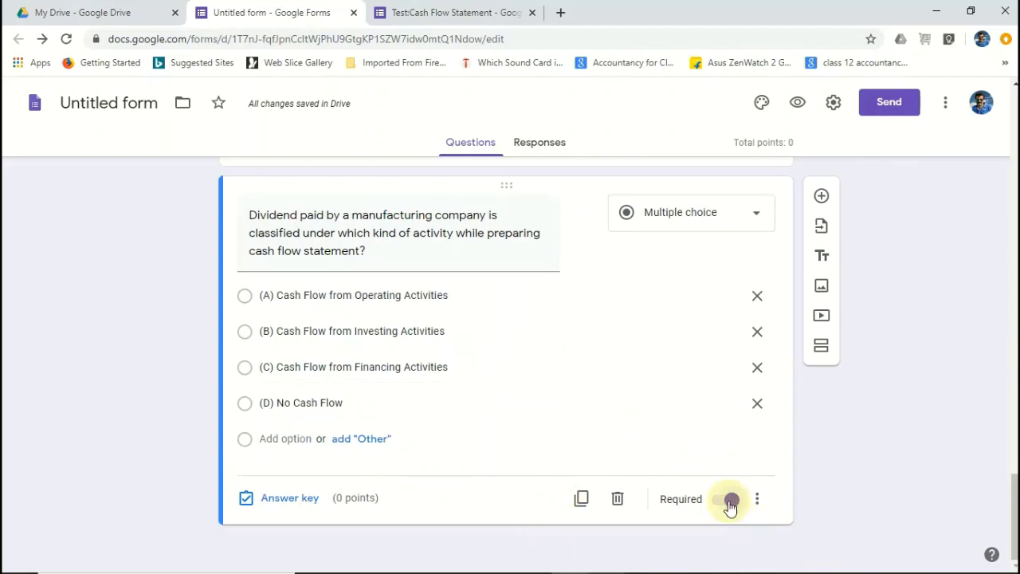
Mark "(C) Cash Flow from Financing Activities" as the correct answer in the answer key and assign the question 1 point
{"action": "left_click", "coordinate": [271, 498]}
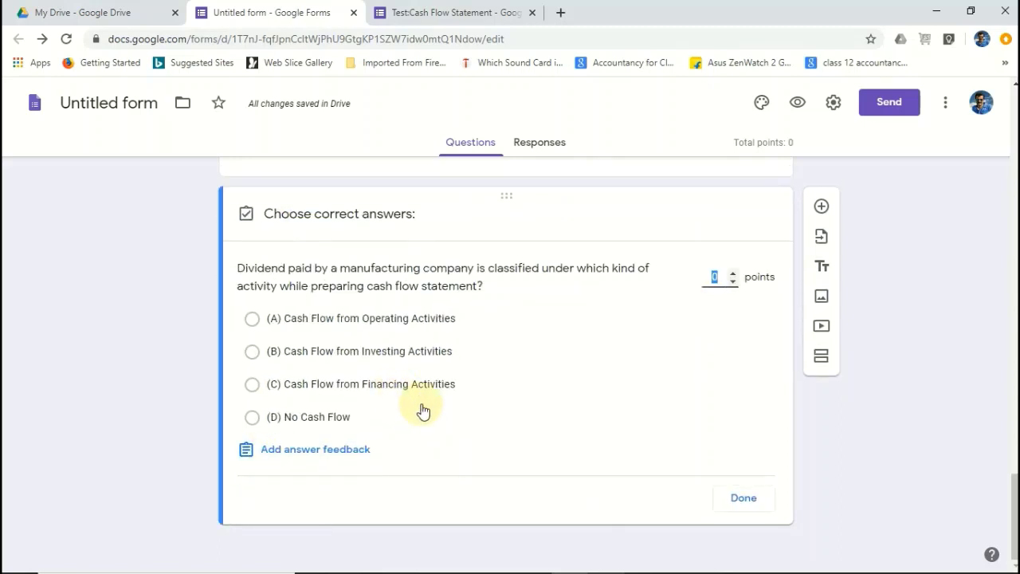
{"action": "left_click", "coordinate": [251, 384]}
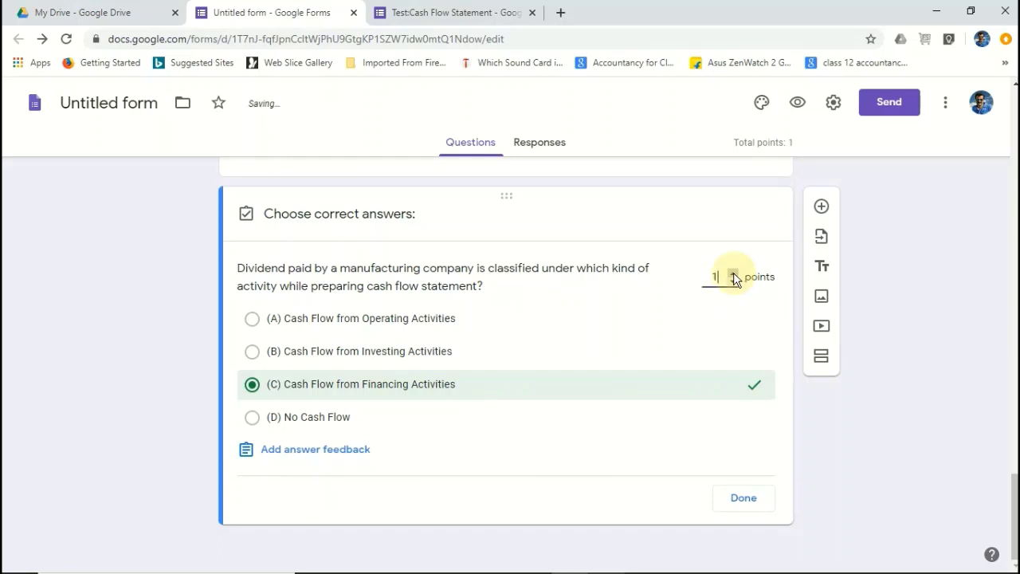
{"action": "left_click", "coordinate": [735, 495]}
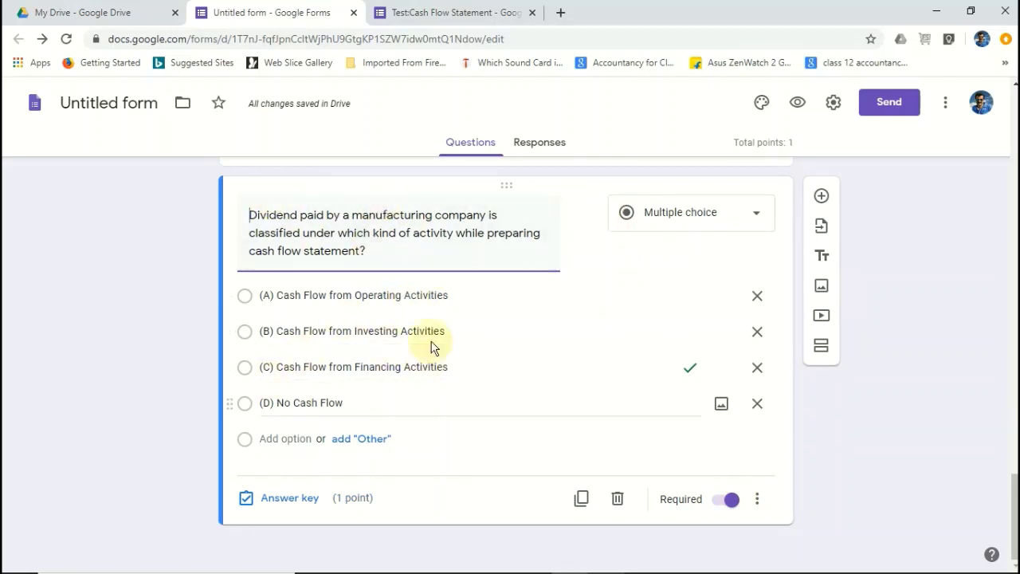
{"action": "left_click", "coordinate": [283, 499]}
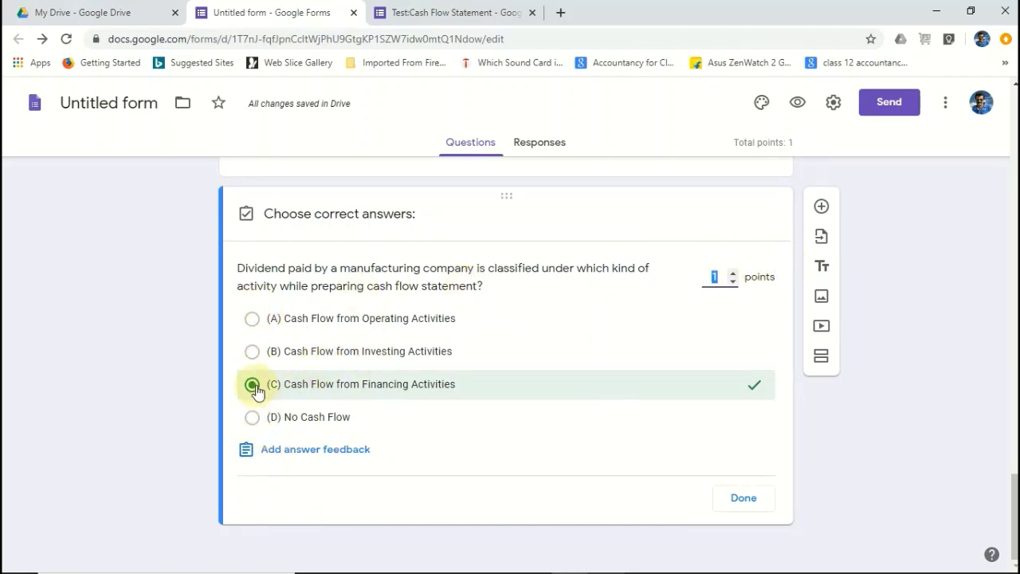
{"action": "left_click", "coordinate": [733, 274]}
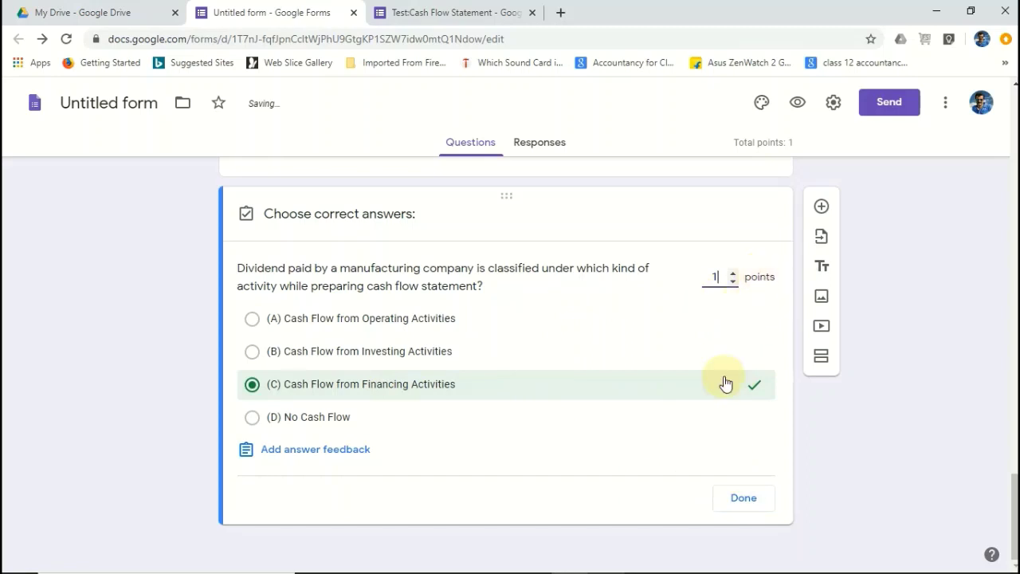
{"action": "left_click", "coordinate": [743, 498]}
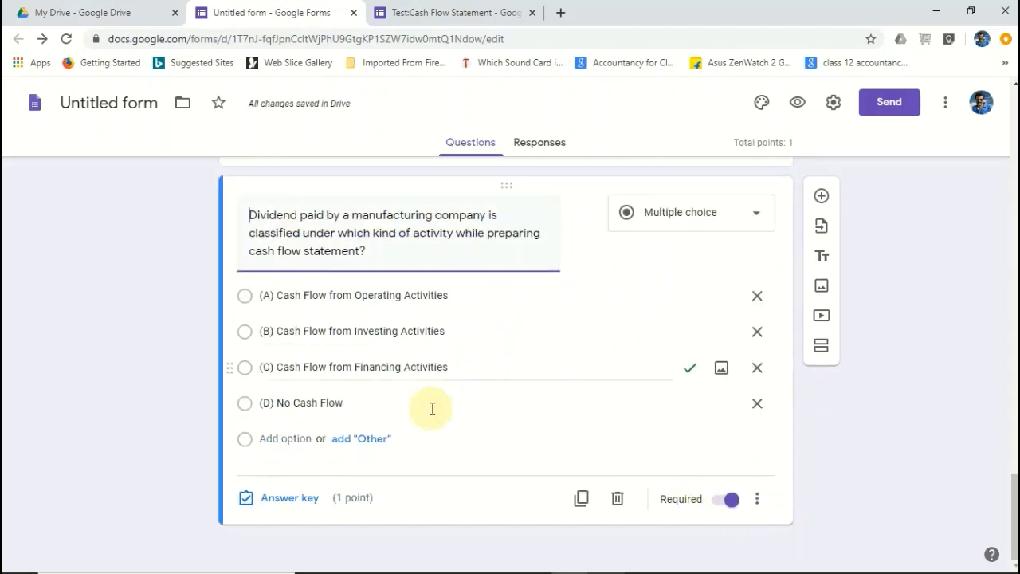
Add a new question to the form and select the text of question 40 in the WPS Office document for copying
{"action": "left_click", "coordinate": [822, 198]}
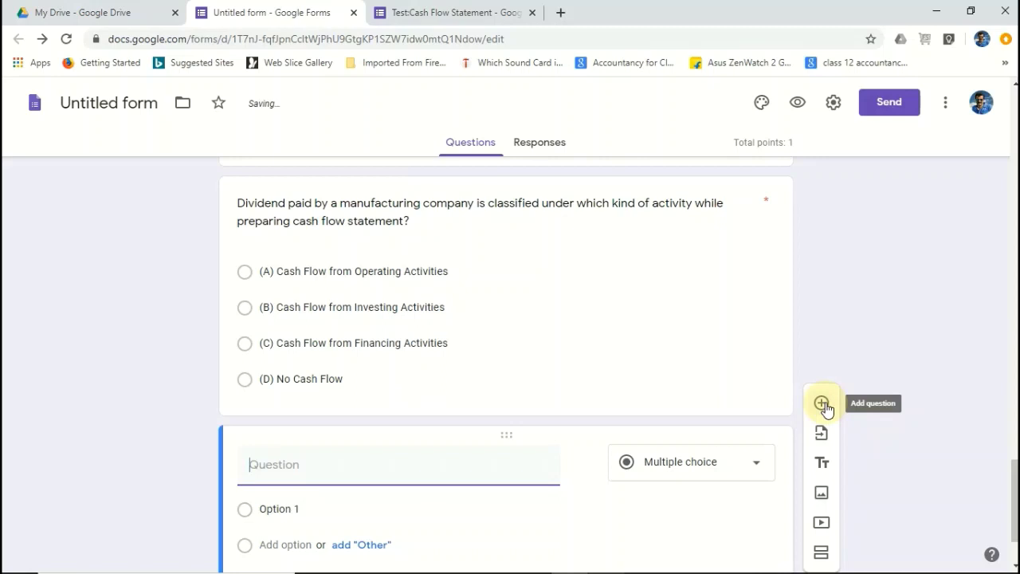
{"action": "scroll", "coordinate": [359, 478], "scroll_direction": "down", "scroll_amount": 1}
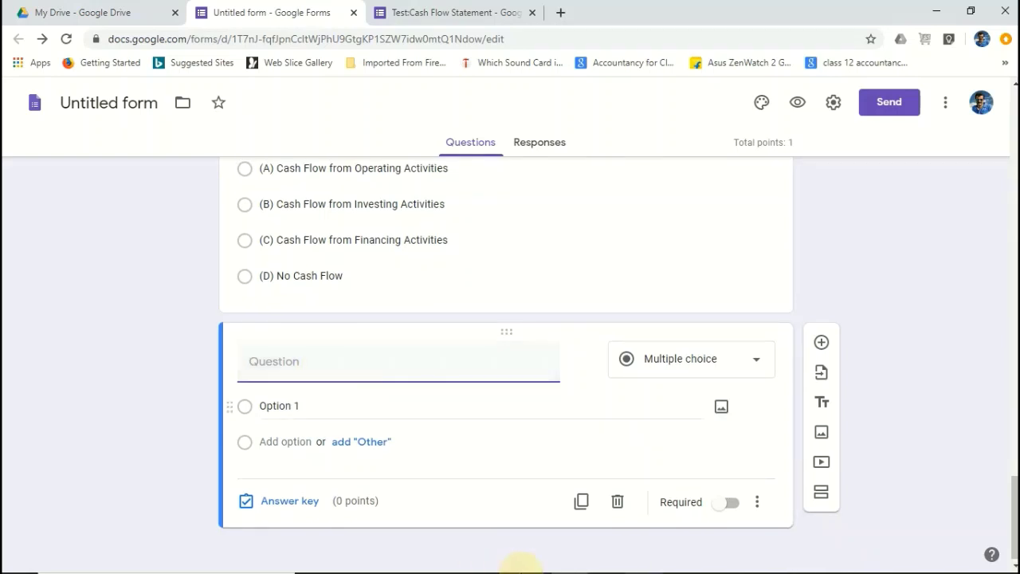
{"action": "left_click", "coordinate": [599, 562]}
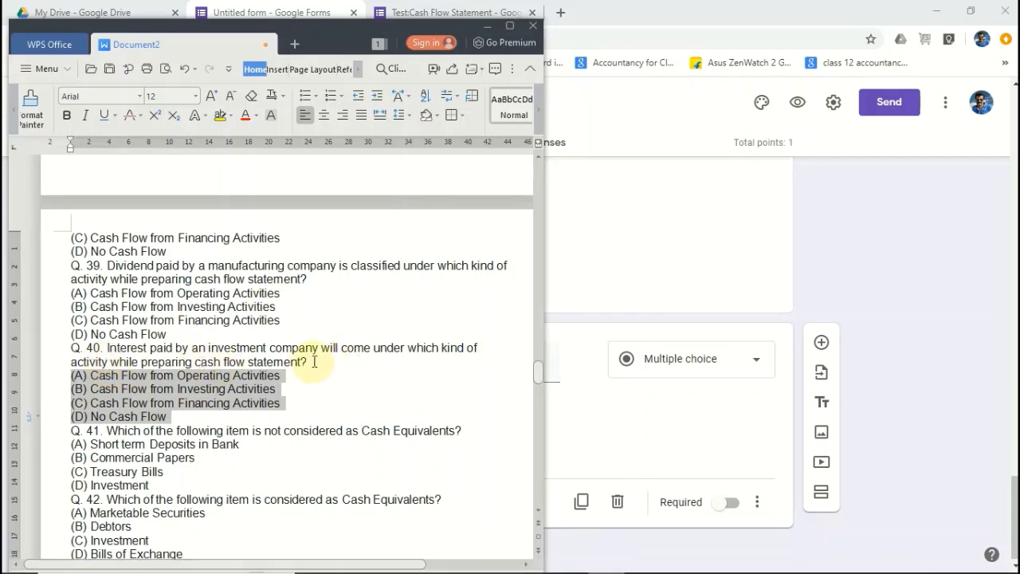
{"action": "left_click_drag", "start_coordinate": [314, 361], "coordinate": [100, 351]}
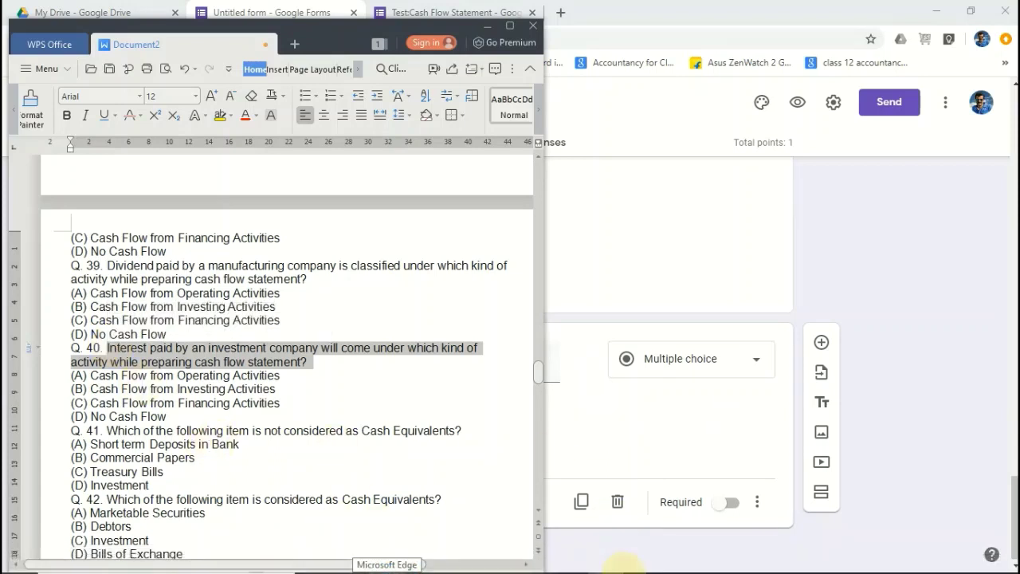
Paste the interest question into the form's new blank question and insert the missing space in "of activity"
{"action": "left_click", "coordinate": [603, 289]}
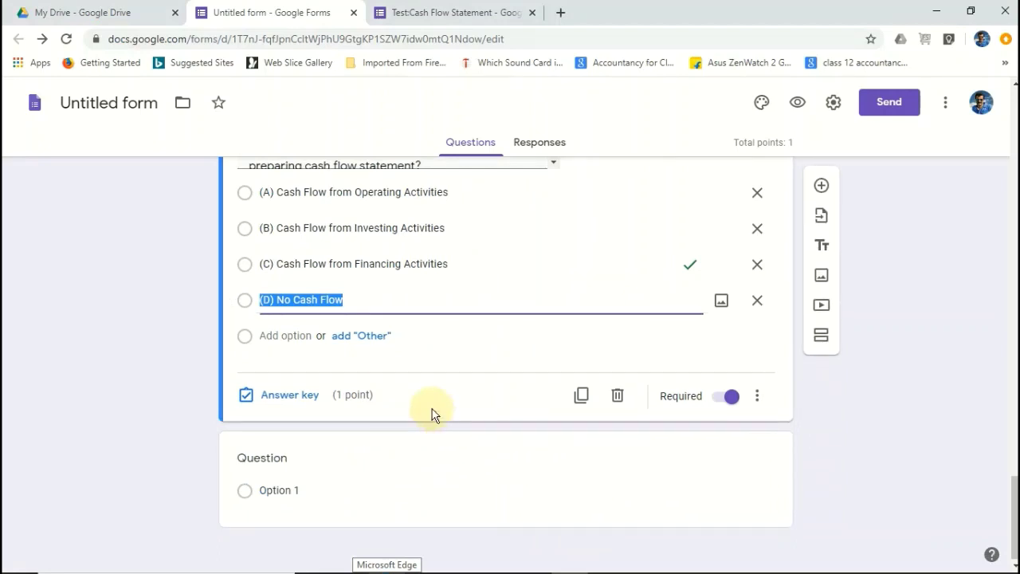
{"action": "left_click", "coordinate": [401, 487]}
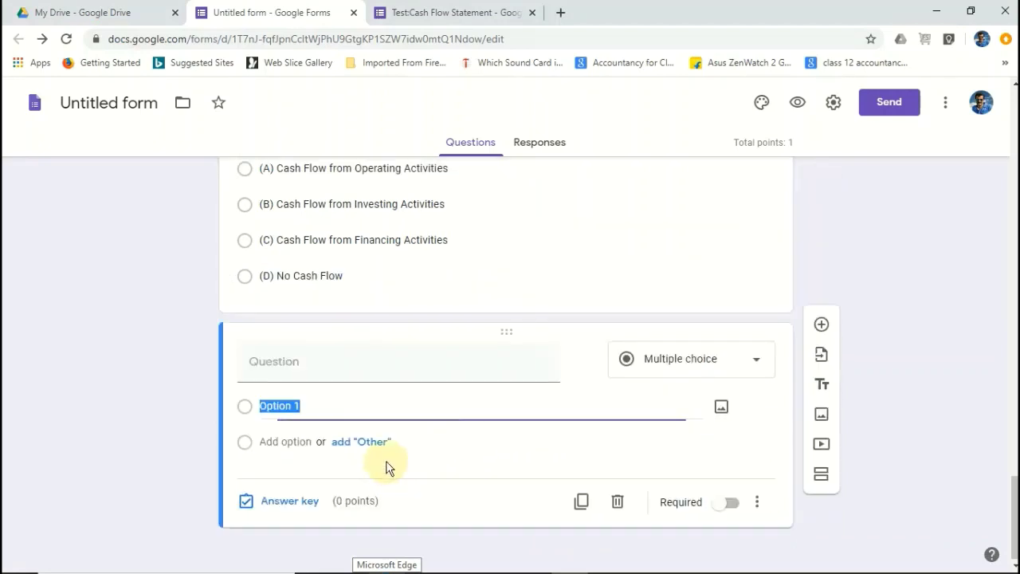
{"action": "left_click", "coordinate": [353, 366]}
{"action": "type", "text": "Interest paid by an investment company will come under which kind ofactivity while preparing cash flow statement?"}
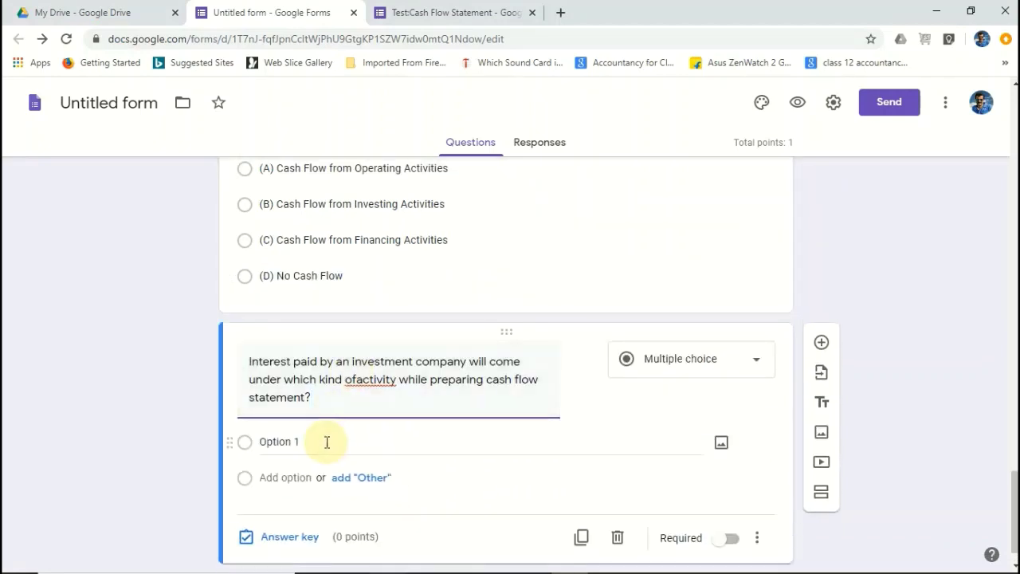
{"action": "left_click", "coordinate": [355, 381]}
Copy answer options (A) to (D) of question 40 from the WPS Office document
{"action": "left_click", "coordinate": [604, 559]}
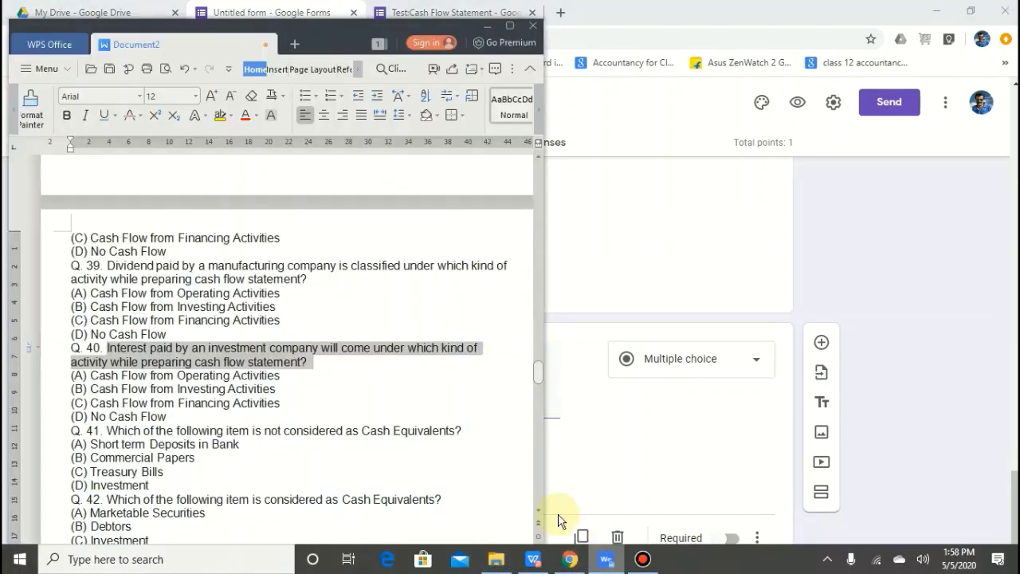
{"action": "left_click_drag", "start_coordinate": [68, 375], "coordinate": [184, 416]}
{"action": "key", "text": "ctrl+c"}
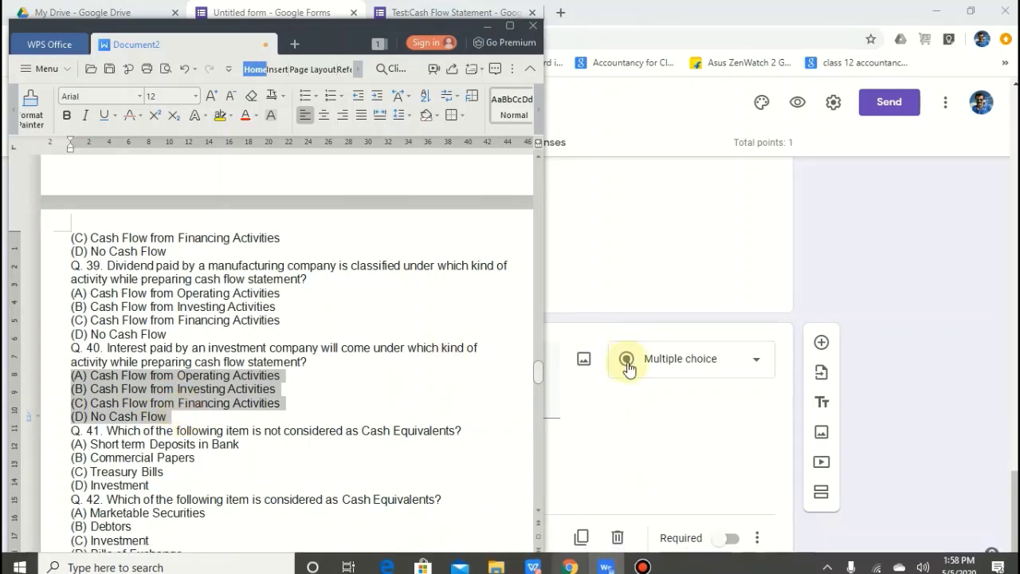
Paste the four copied cash flow options over "Option 1" of the interest question in the form and make the question required
{"action": "scroll", "coordinate": [624, 428], "scroll_direction": "down", "scroll_amount": 1}
{"action": "left_click", "coordinate": [725, 434]}
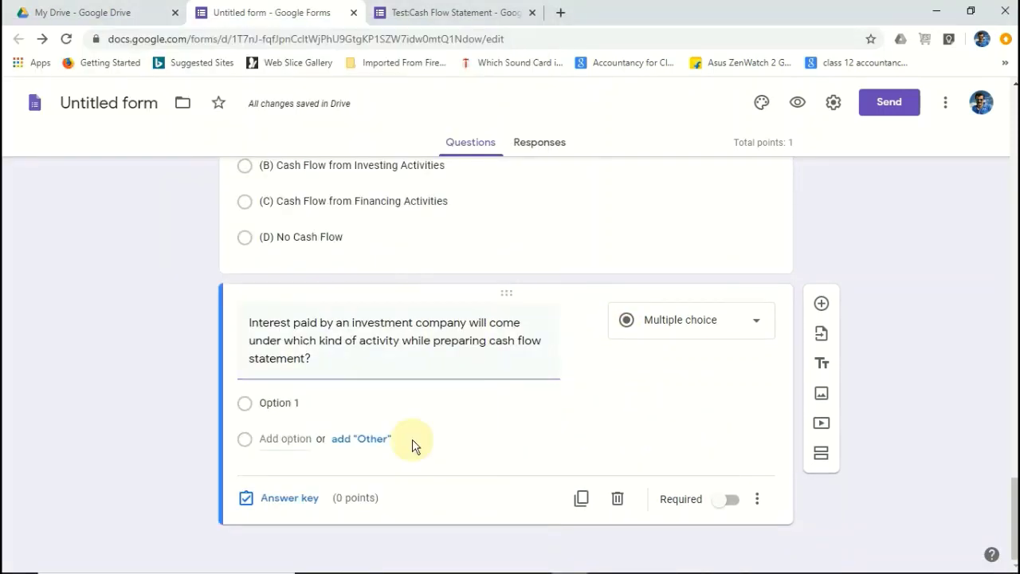
{"action": "left_click", "coordinate": [287, 403]}
{"action": "key", "text": "ctrl+v"}
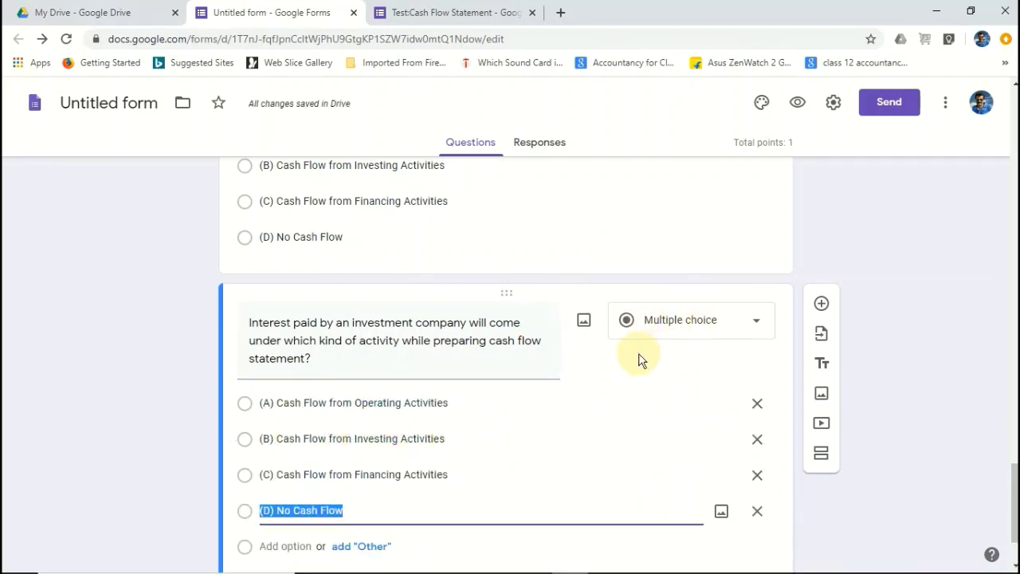
{"action": "scroll", "coordinate": [640, 360], "scroll_direction": "down", "scroll_amount": 2}
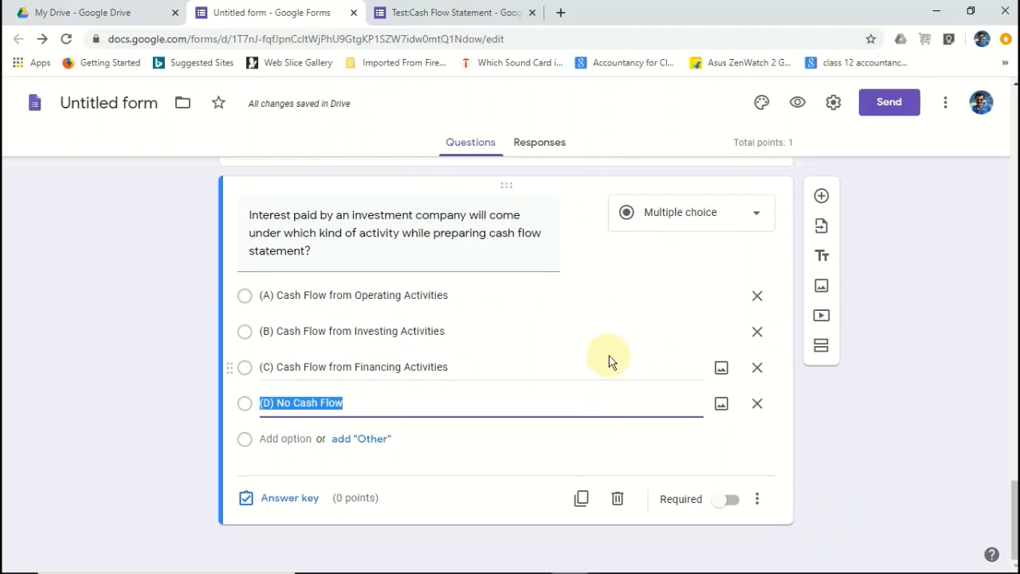
{"action": "left_click", "coordinate": [731, 502]}
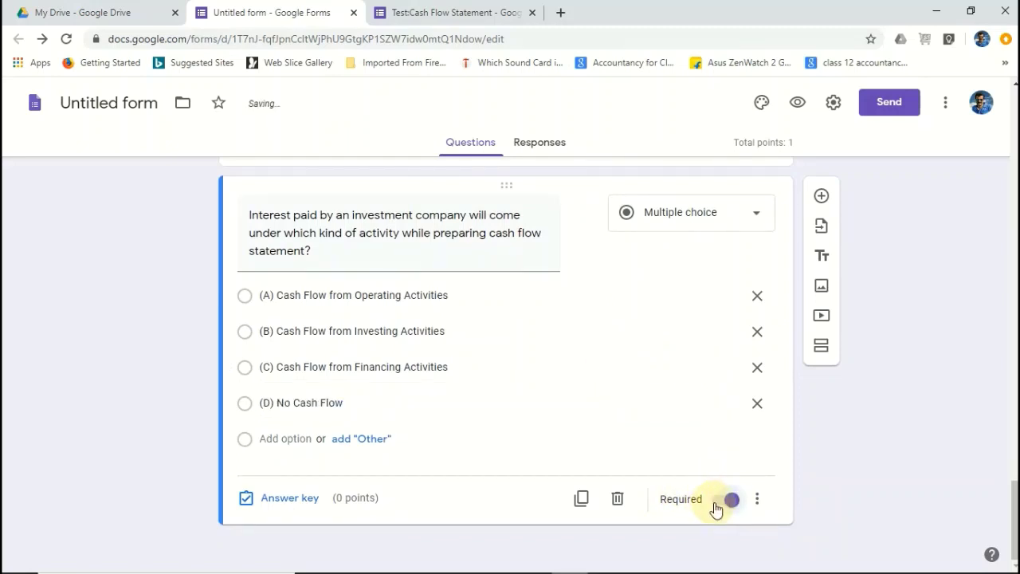
Mark "(B) Cash Flow from Investing Activities" as the correct answer in the answer key and assign the question 1 point
{"action": "left_click", "coordinate": [285, 502]}
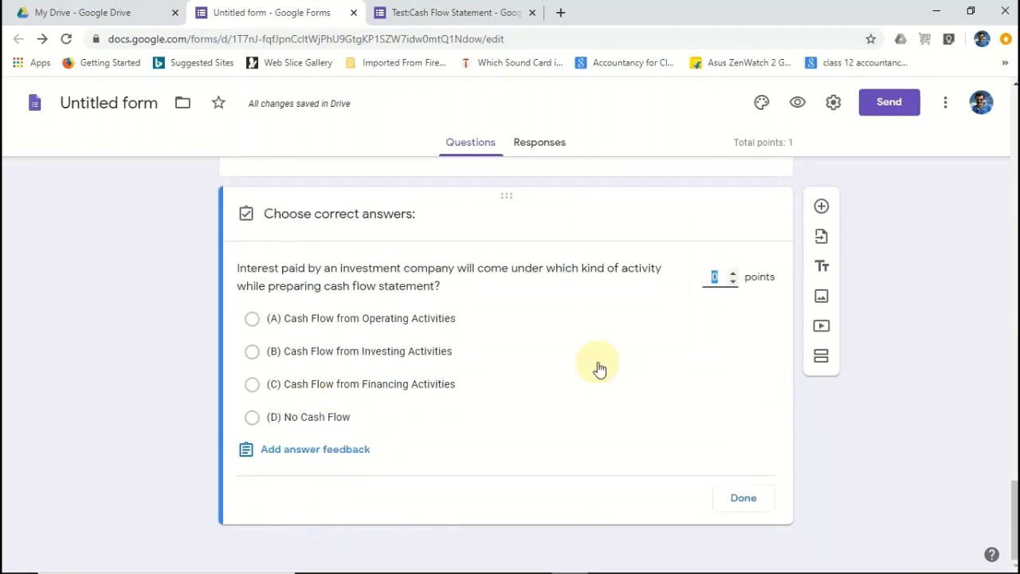
{"action": "left_click", "coordinate": [252, 354]}
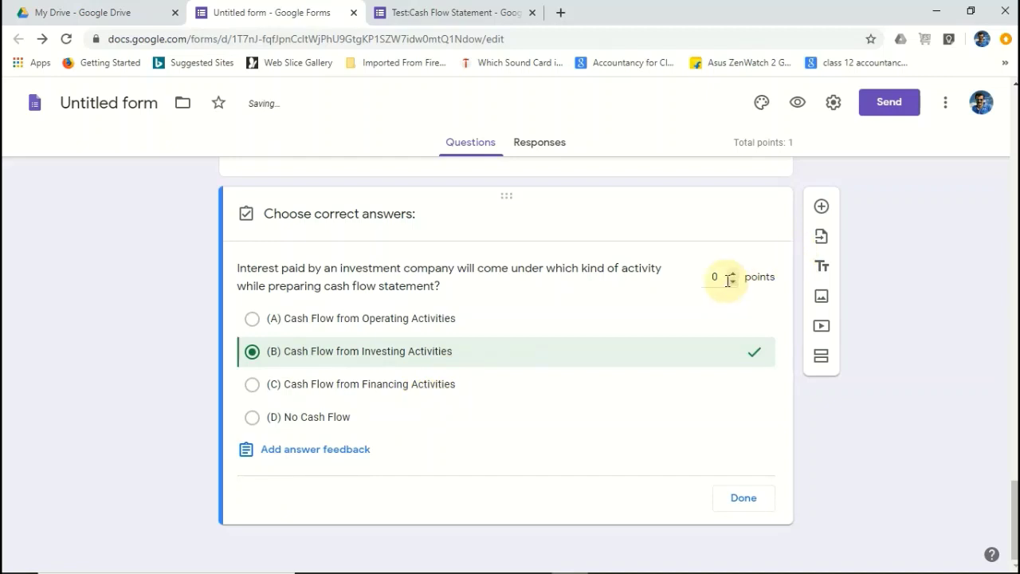
{"action": "left_click", "coordinate": [733, 272]}
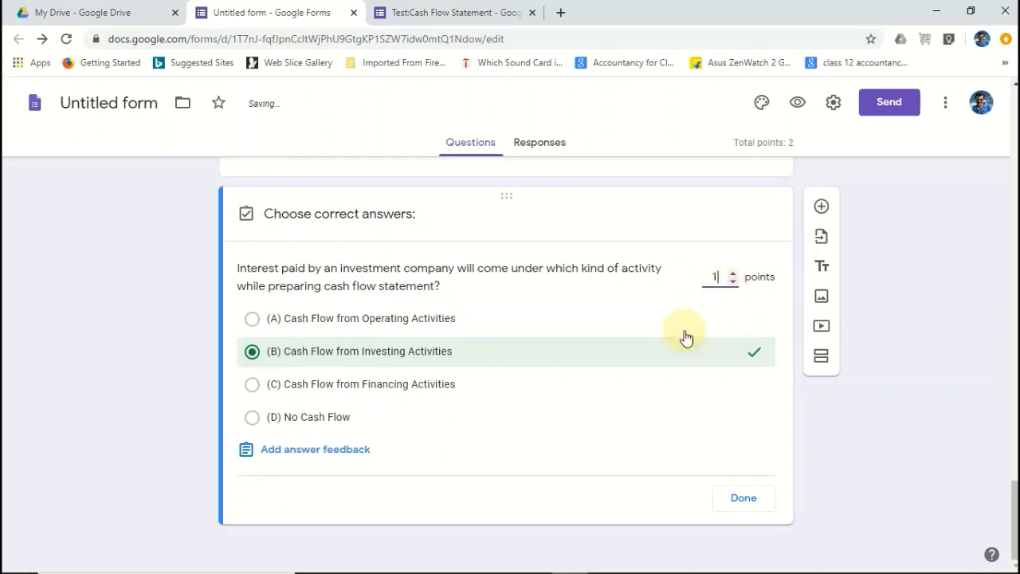
{"action": "left_click", "coordinate": [744, 498]}
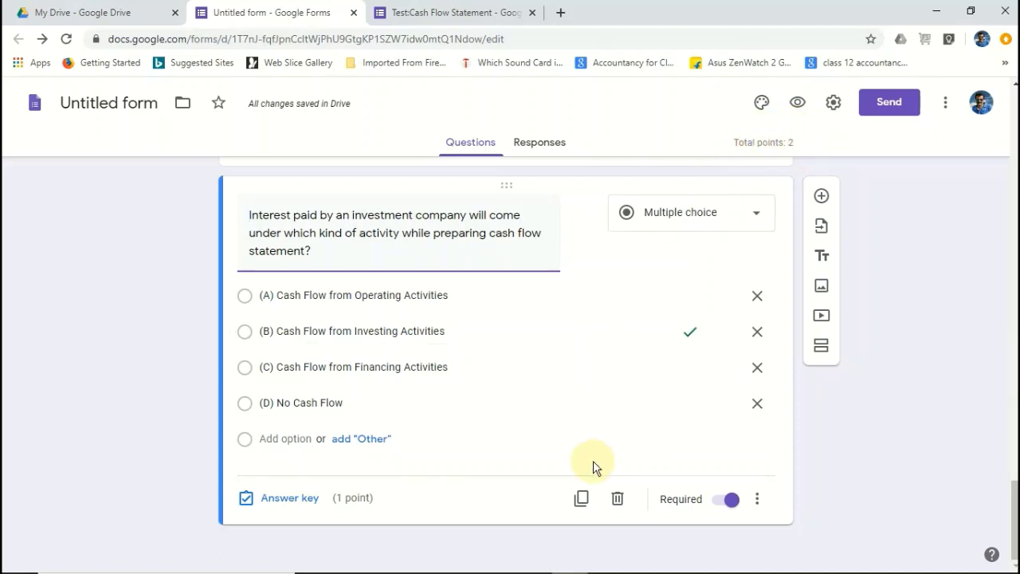
Add another multiple-choice question with the text "who is the CM of Haryana"
{"action": "left_click", "coordinate": [821, 198]}
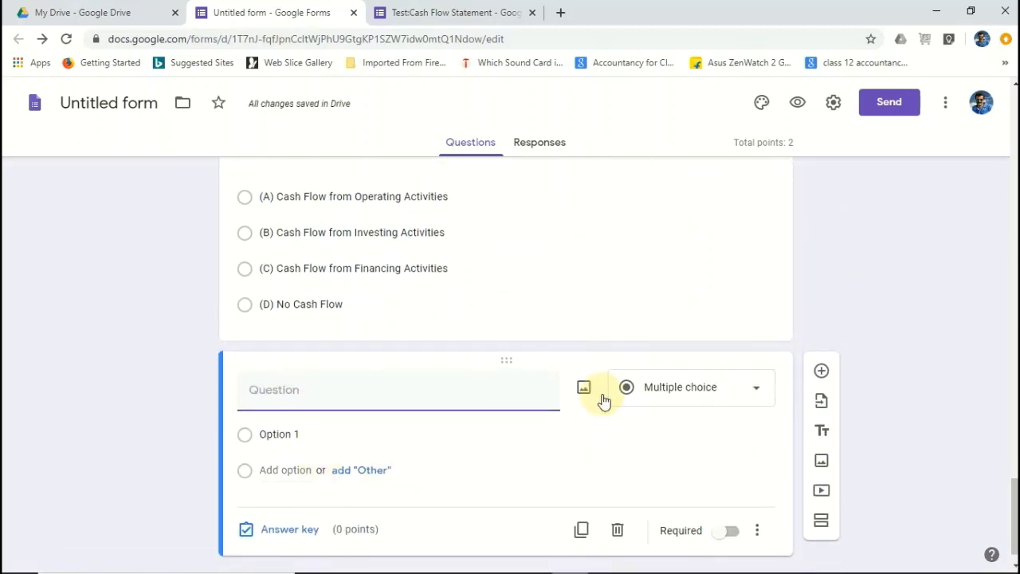
{"action": "left_click", "coordinate": [753, 395]}
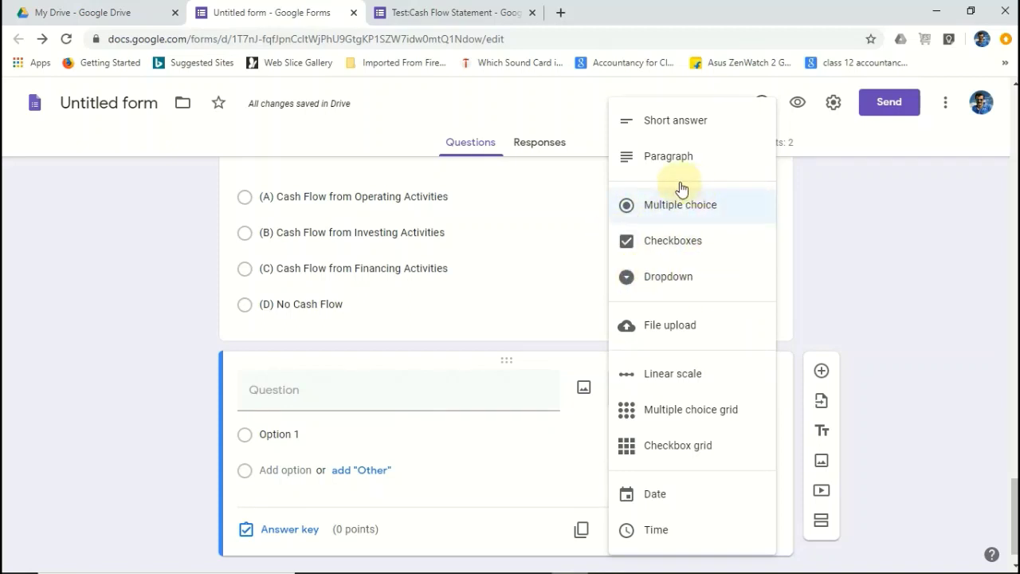
{"action": "left_click", "coordinate": [510, 385]}
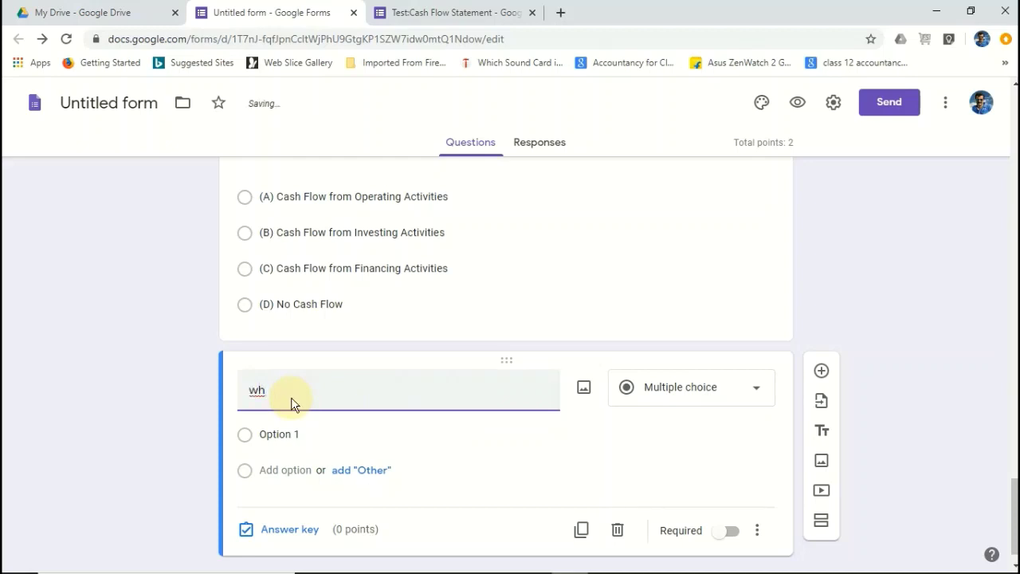
{"action": "type", "text": "o is the CM of Haryana"}
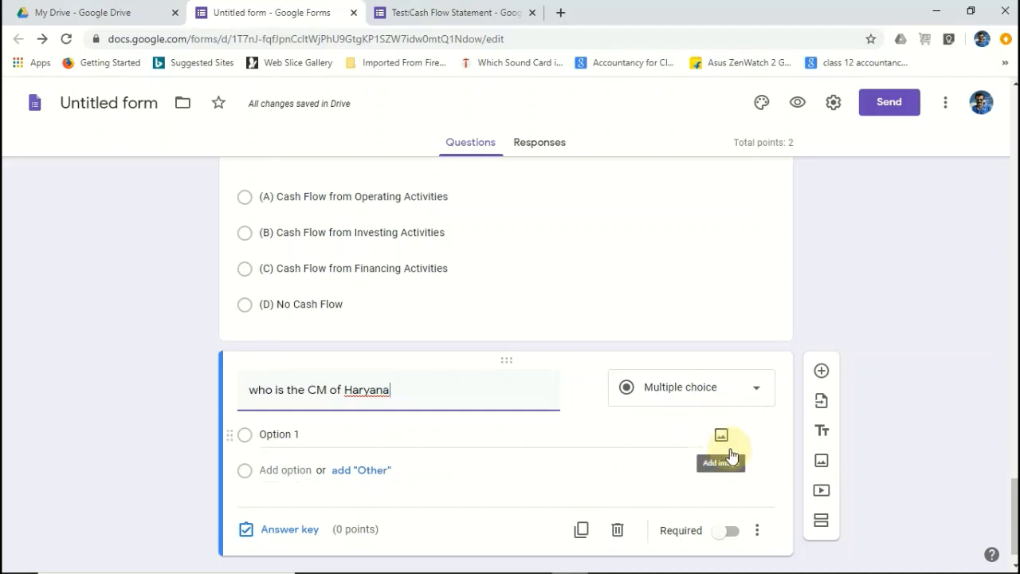
Add the DUSH CHOTALA picture from the Desktop's GOOGLE FORM folder as the image for Option 1
{"action": "left_click", "coordinate": [292, 435]}
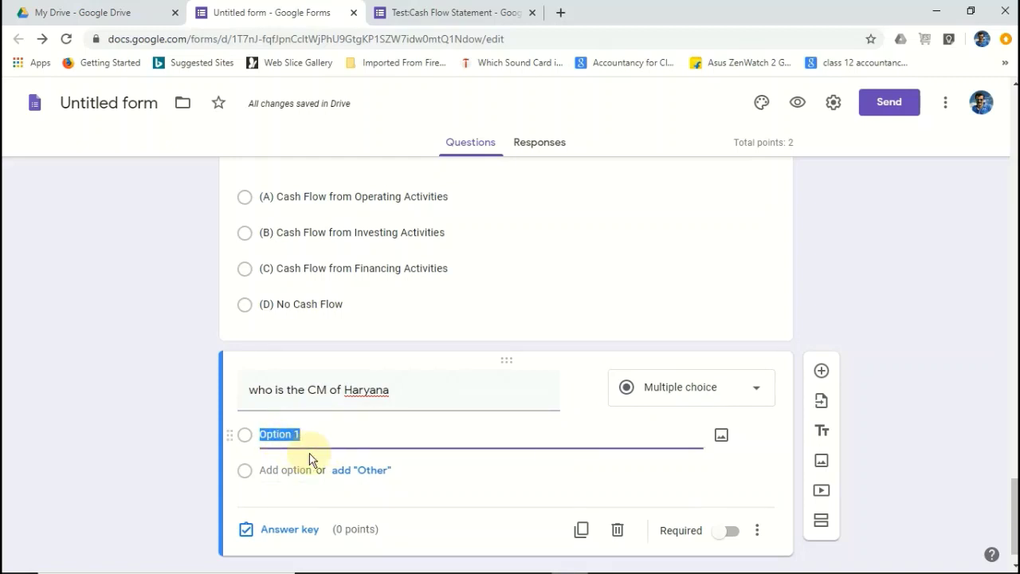
{"action": "left_click", "coordinate": [721, 438]}
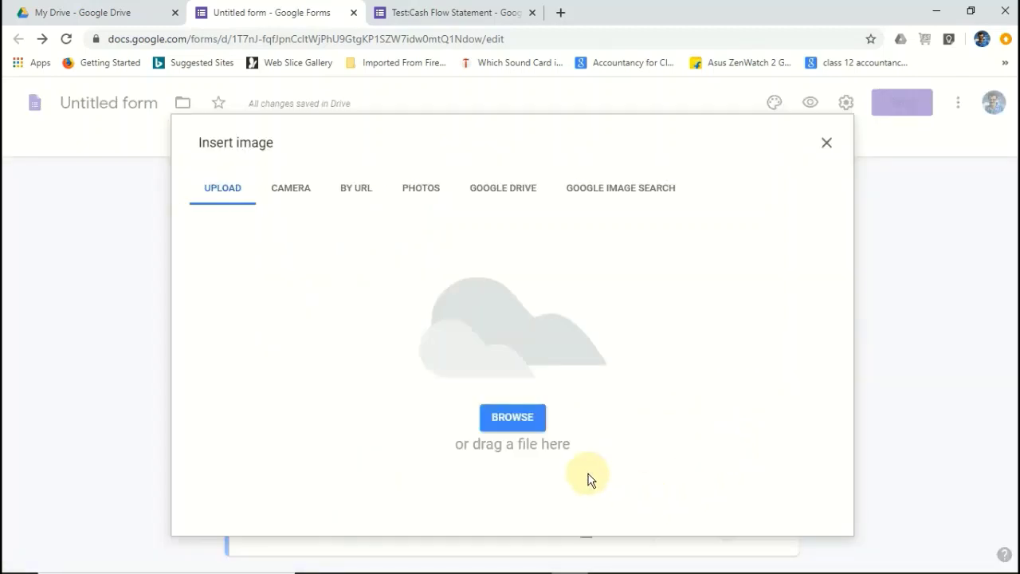
{"action": "left_click", "coordinate": [516, 417]}
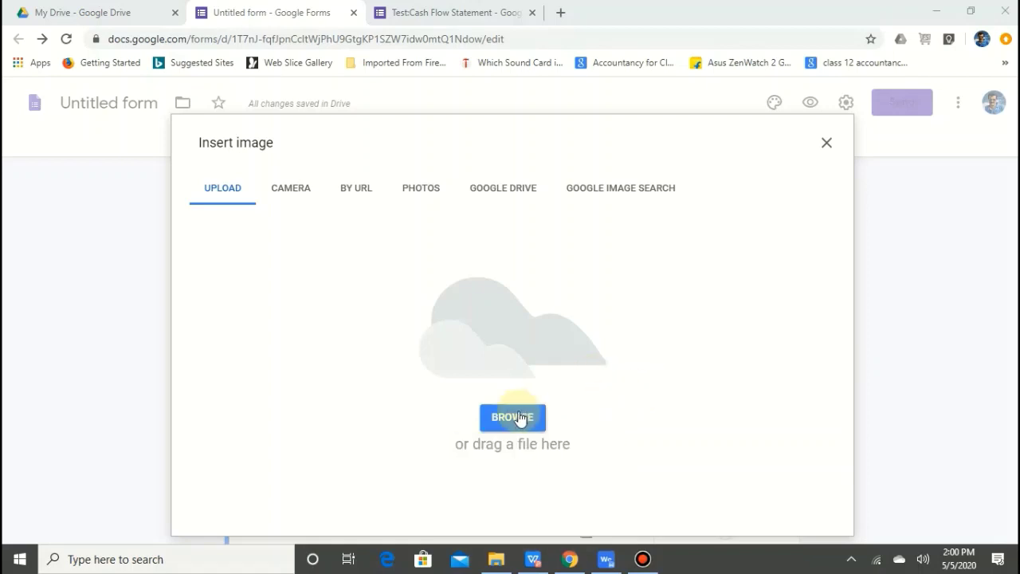
{"action": "left_click", "coordinate": [498, 561]}
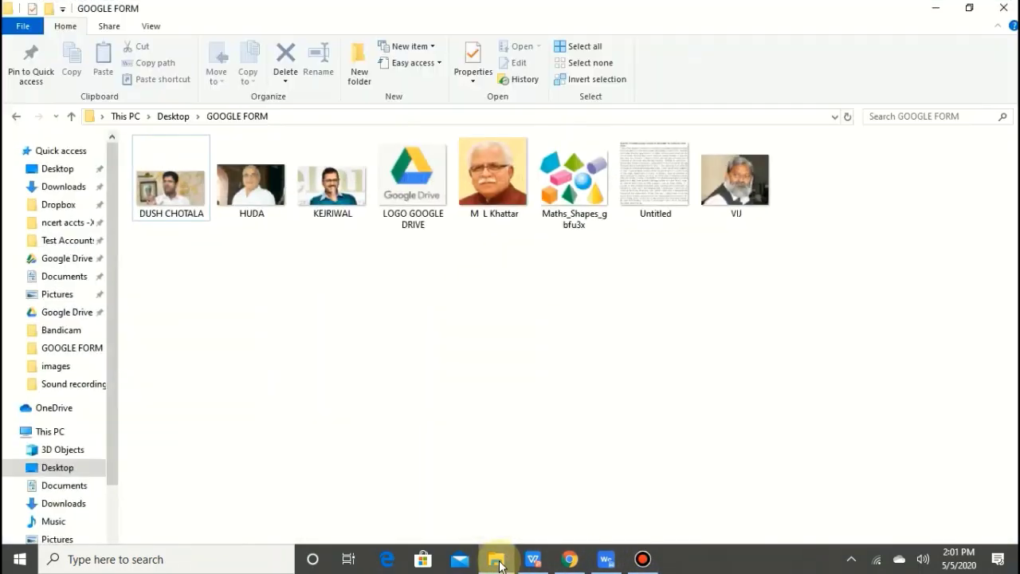
{"action": "left_click", "coordinate": [969, 12]}
{"action": "left_click_drag", "start_coordinate": [542, 13], "coordinate": [1019, 72]}
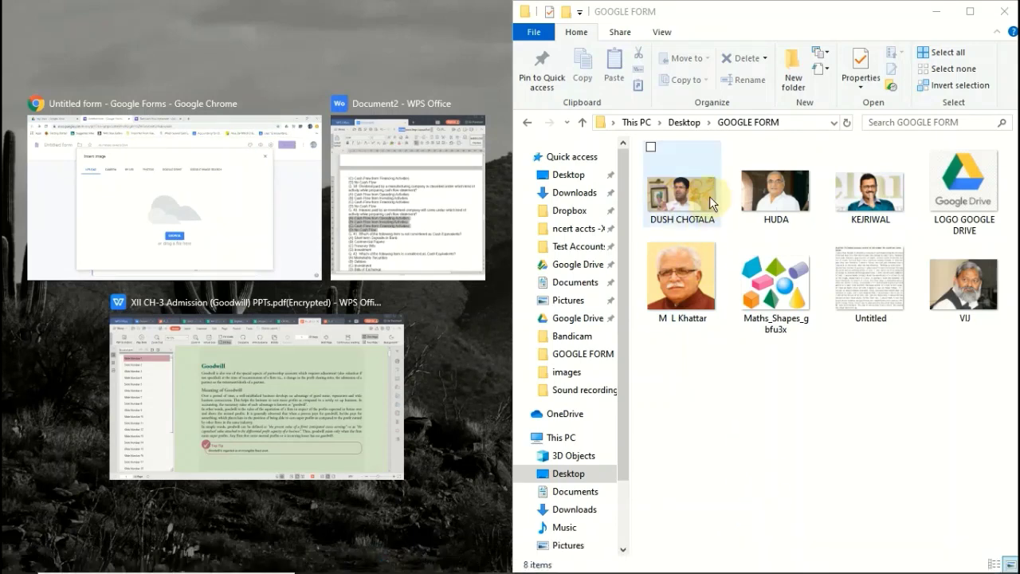
{"action": "left_click_drag", "start_coordinate": [698, 169], "coordinate": [395, 276]}
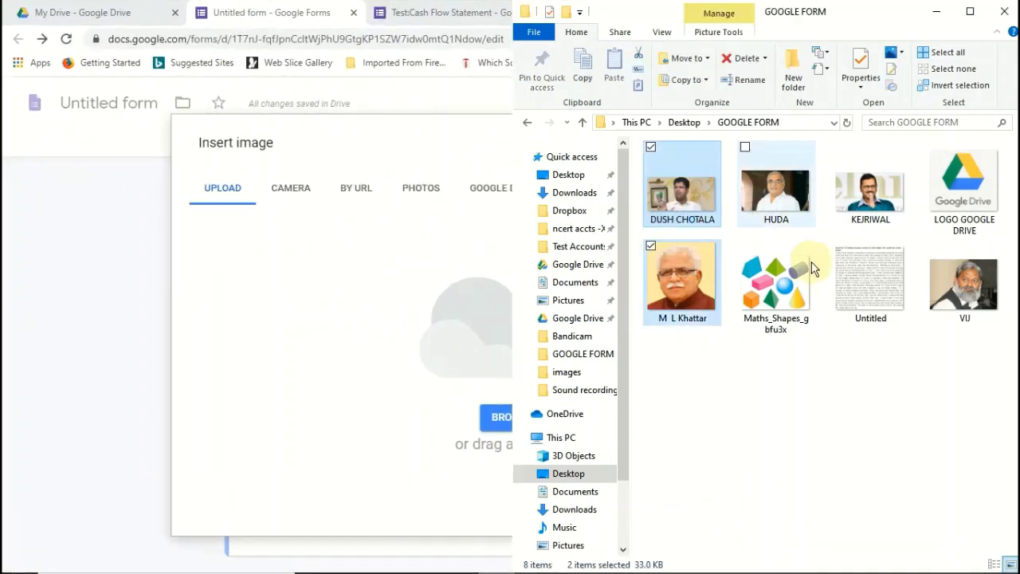
{"action": "left_click", "coordinate": [792, 421]}
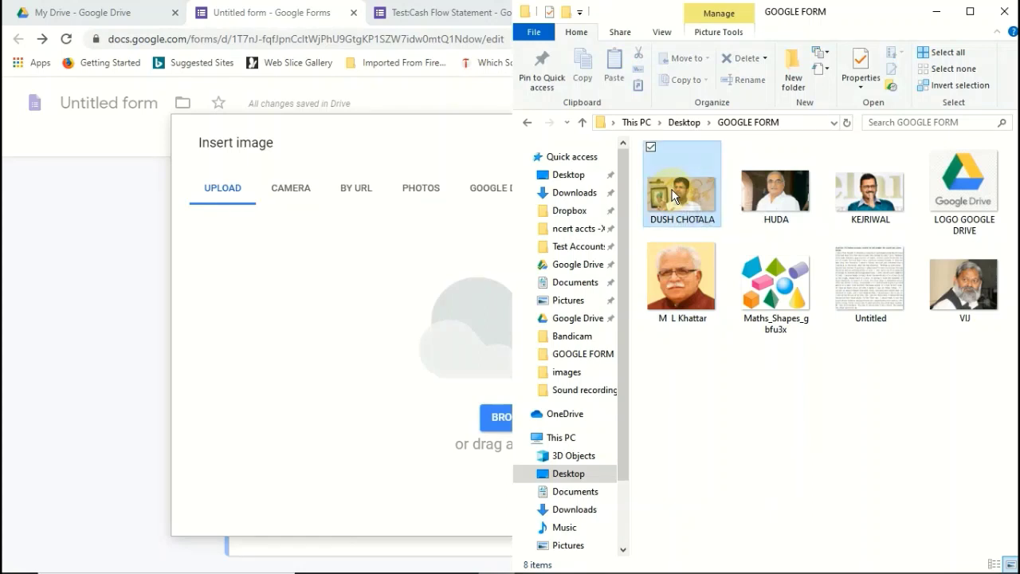
{"action": "left_click_drag", "start_coordinate": [674, 197], "coordinate": [468, 468]}
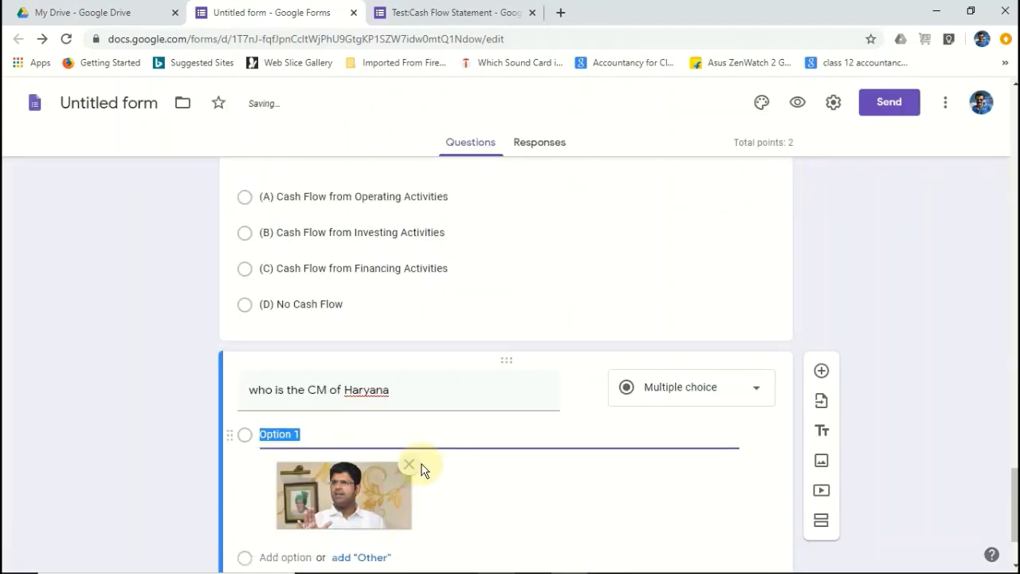
Add Option 2 to the Haryana question and give it the HUDA picture from the Desktop's GOOGLE FORM folder
{"action": "scroll", "coordinate": [490, 465], "scroll_direction": "down", "scroll_amount": 2}
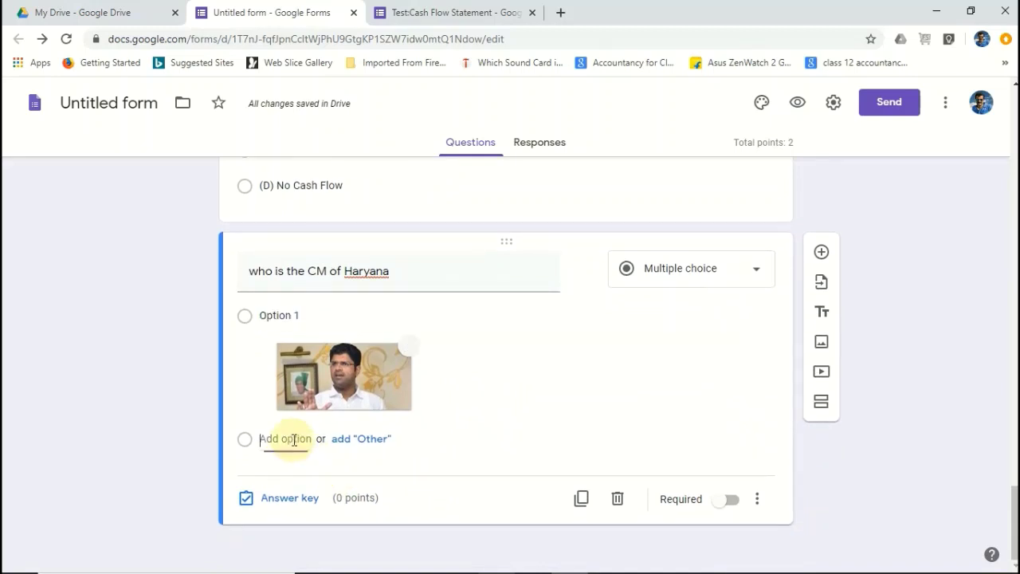
{"action": "left_click", "coordinate": [294, 439]}
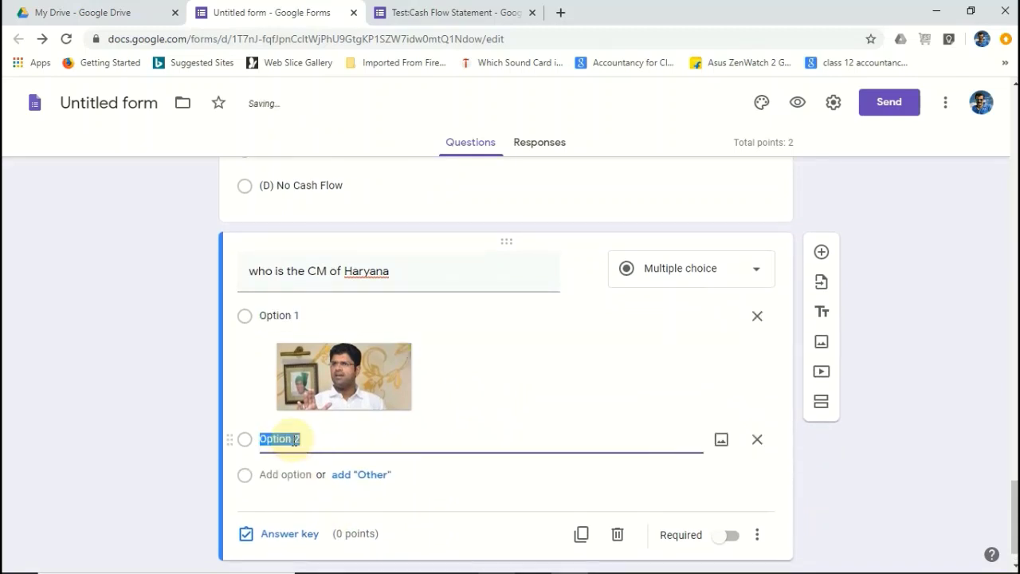
{"action": "left_click", "coordinate": [722, 441]}
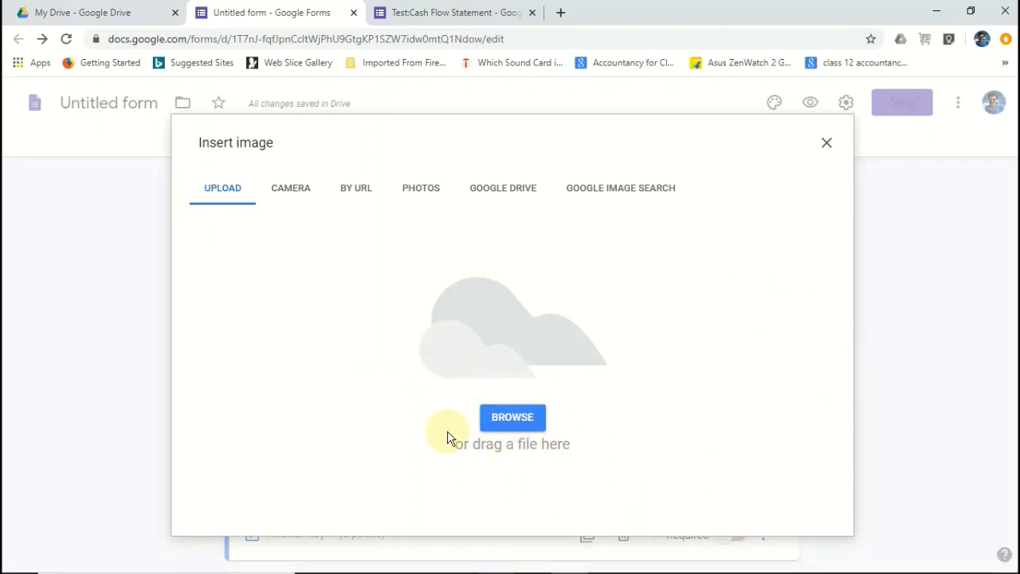
{"action": "left_click", "coordinate": [518, 420]}
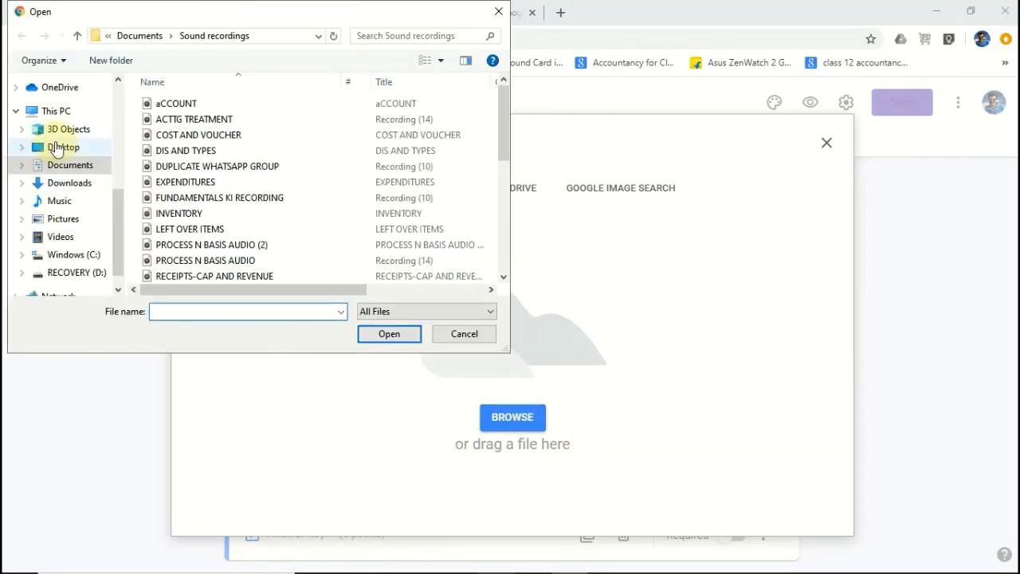
{"action": "left_click", "coordinate": [58, 149]}
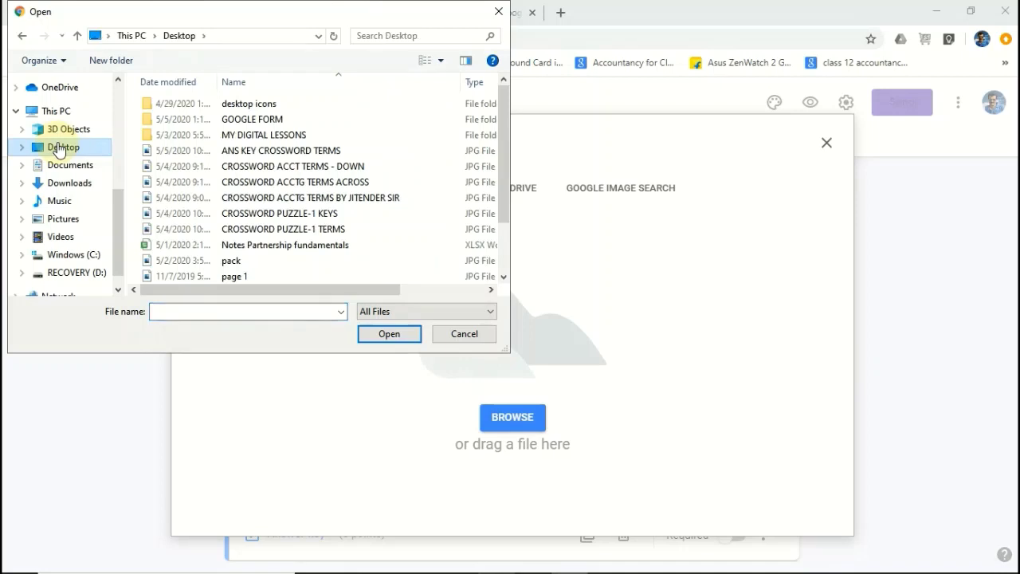
{"action": "double_click", "coordinate": [273, 120]}
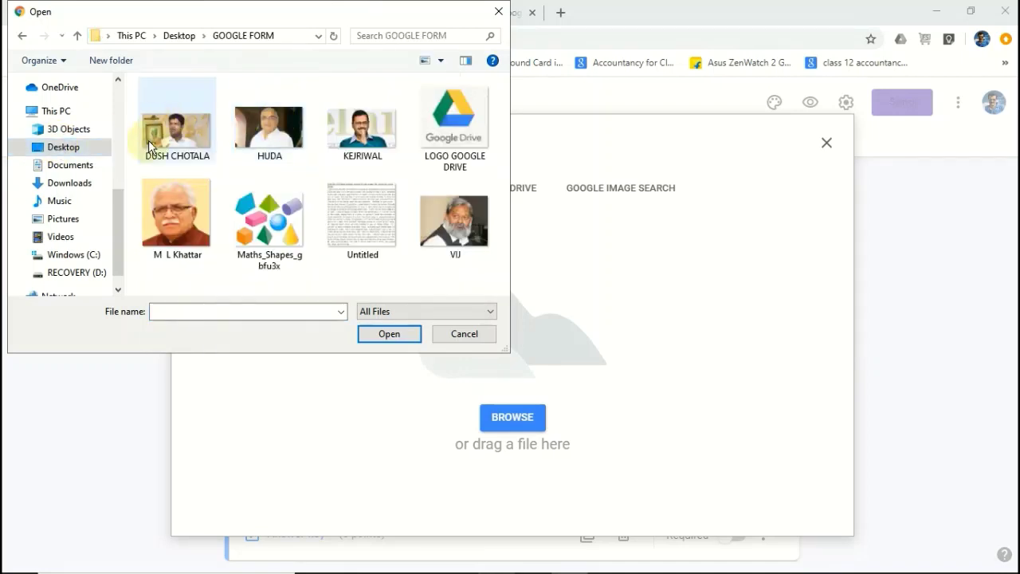
{"action": "left_click", "coordinate": [276, 135]}
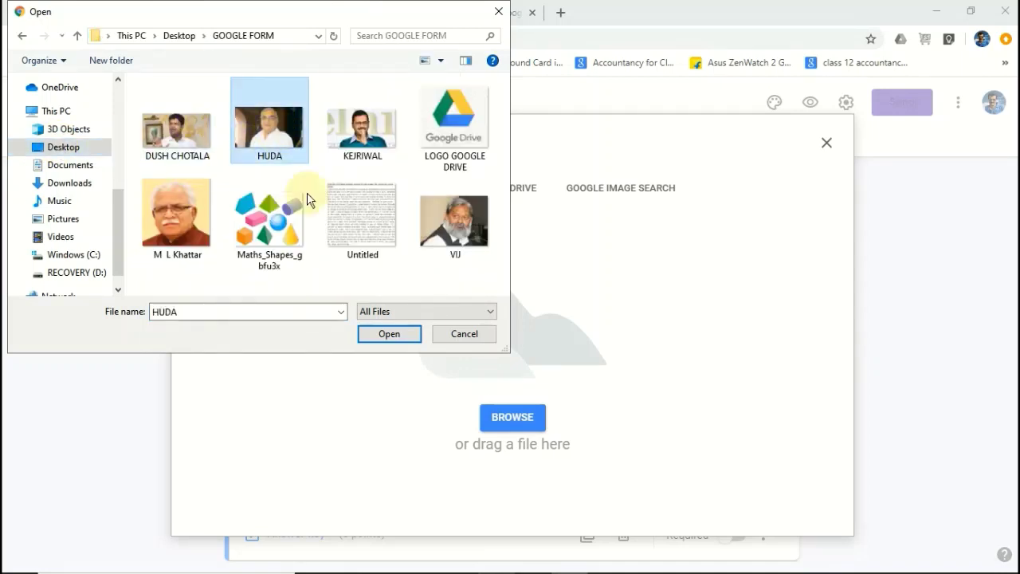
{"action": "left_click", "coordinate": [387, 337]}
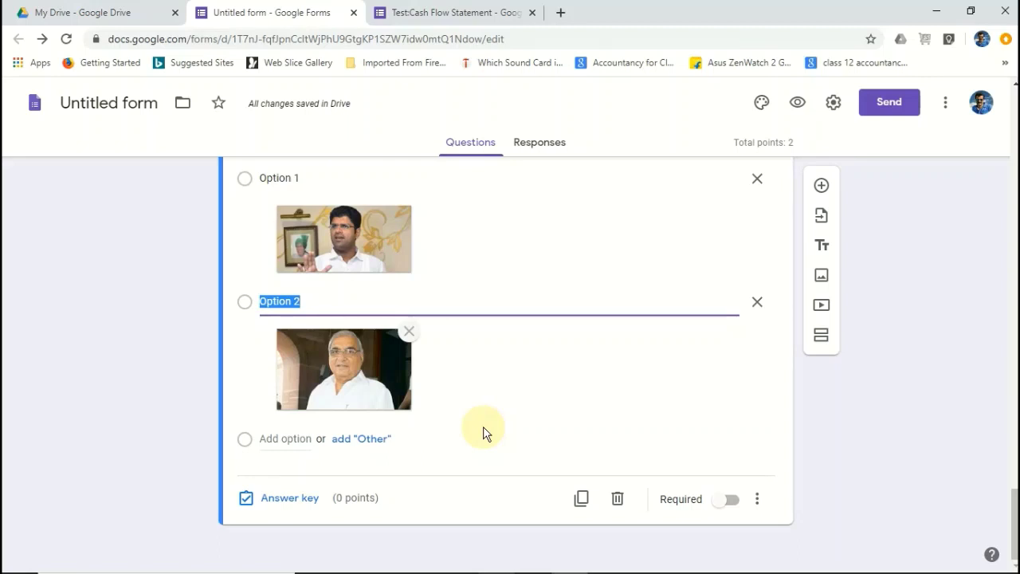
Add Option 3 and upload the M L Khattar picture as its image from the GOOGLE FORM folder open in File Explorer
{"action": "left_click", "coordinate": [305, 439]}
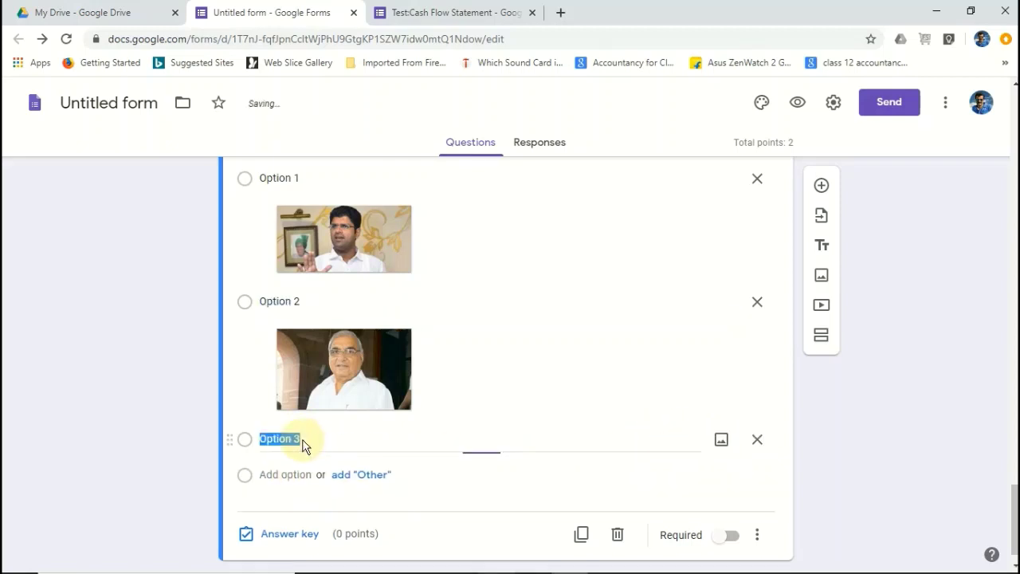
{"action": "left_click", "coordinate": [721, 443]}
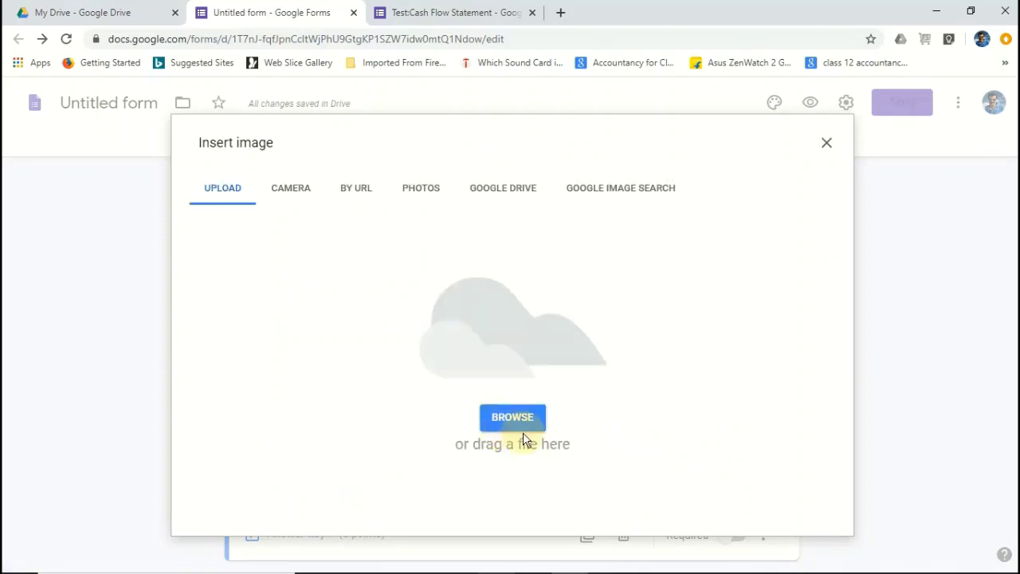
{"action": "mouse_move", "coordinate": [498, 571]}
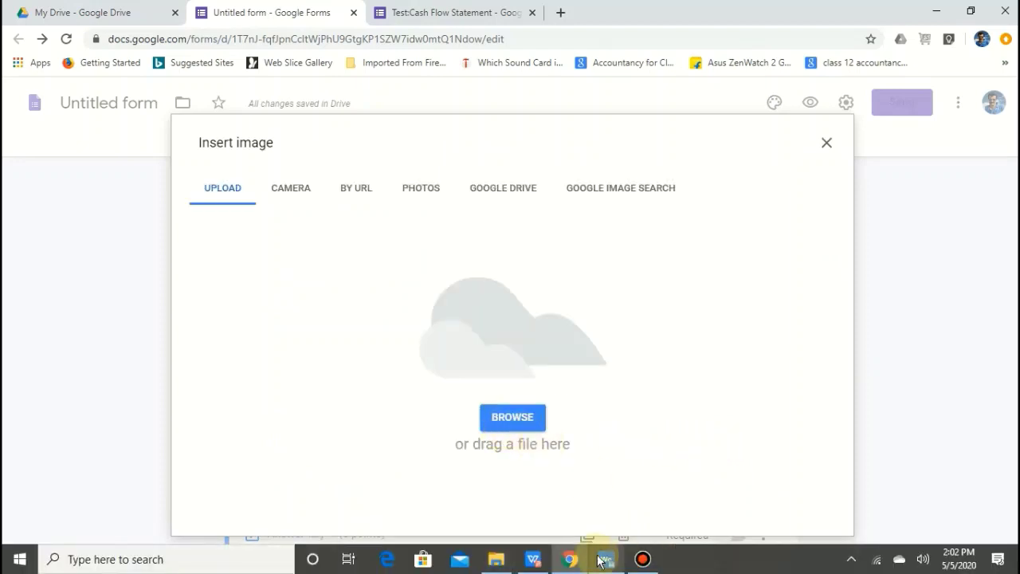
{"action": "left_click", "coordinate": [496, 560]}
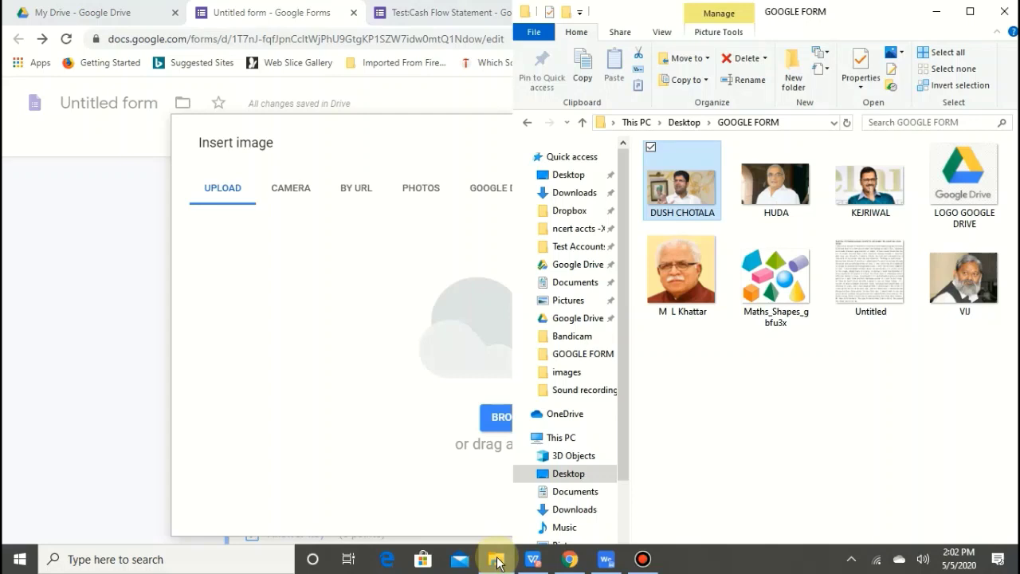
{"action": "left_click", "coordinate": [693, 283]}
{"action": "left_click_drag", "start_coordinate": [693, 283], "coordinate": [452, 338]}
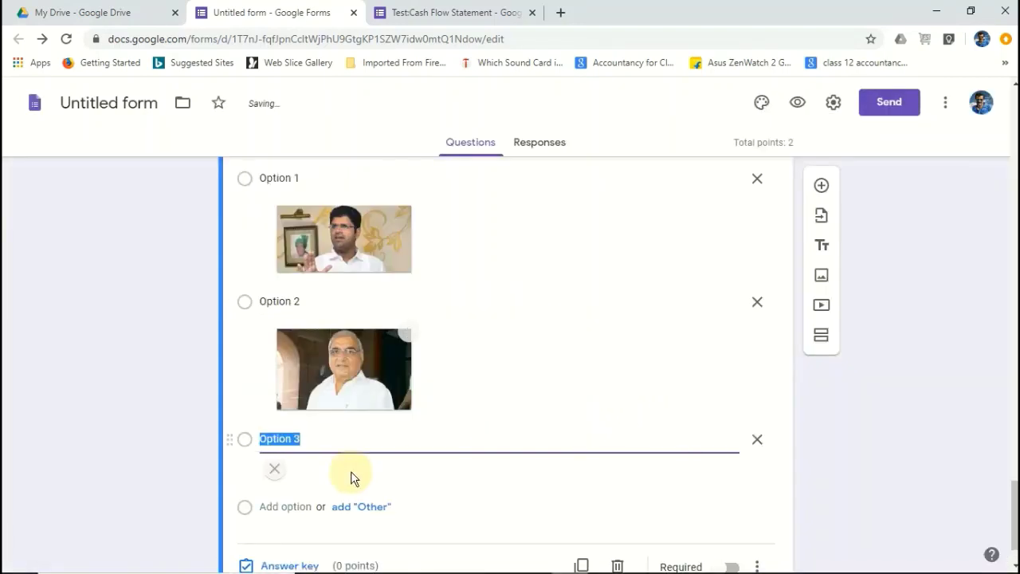
Add Option 4 to the Haryana question and insert the VIJ picture from the GOOGLE FORM folder as its image
{"action": "scroll", "coordinate": [457, 487], "scroll_direction": "down", "scroll_amount": 2}
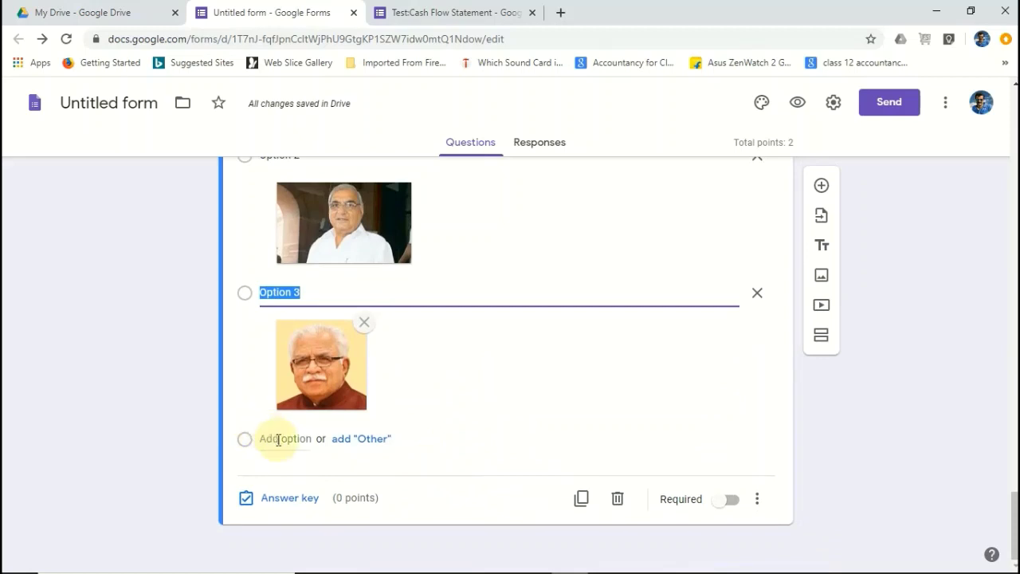
{"action": "left_click", "coordinate": [266, 438]}
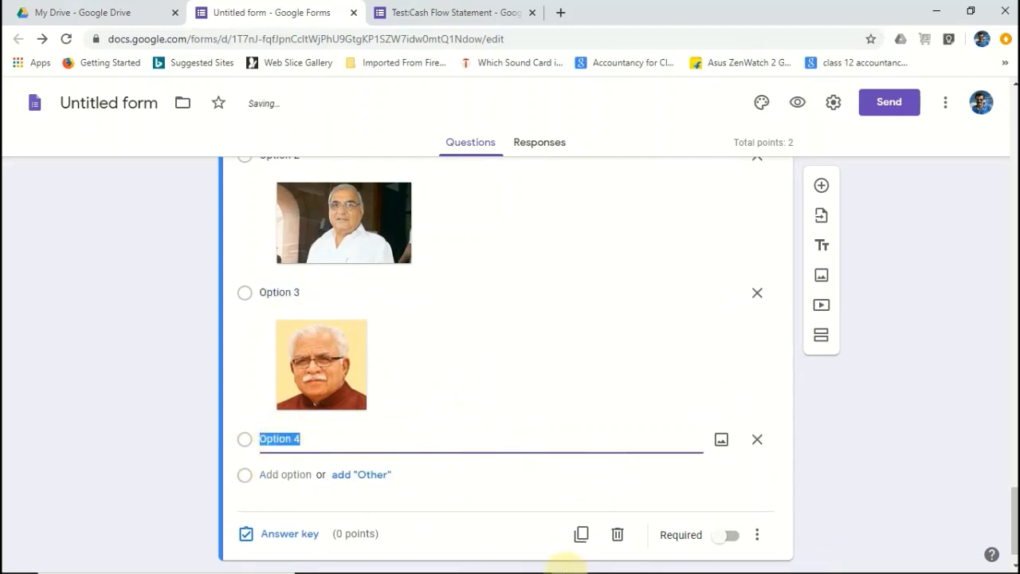
{"action": "left_click", "coordinate": [721, 441]}
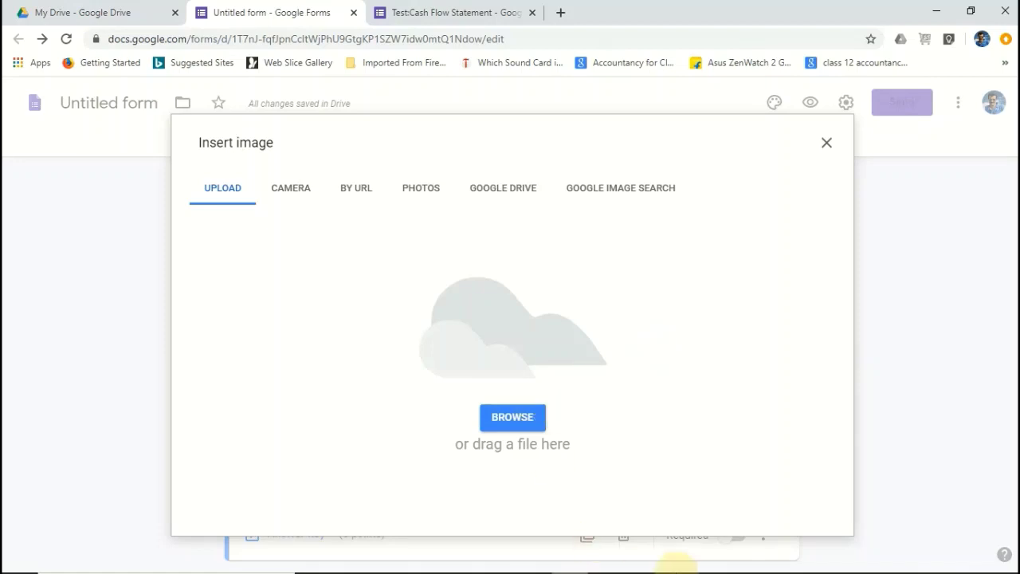
{"action": "left_click", "coordinate": [506, 418]}
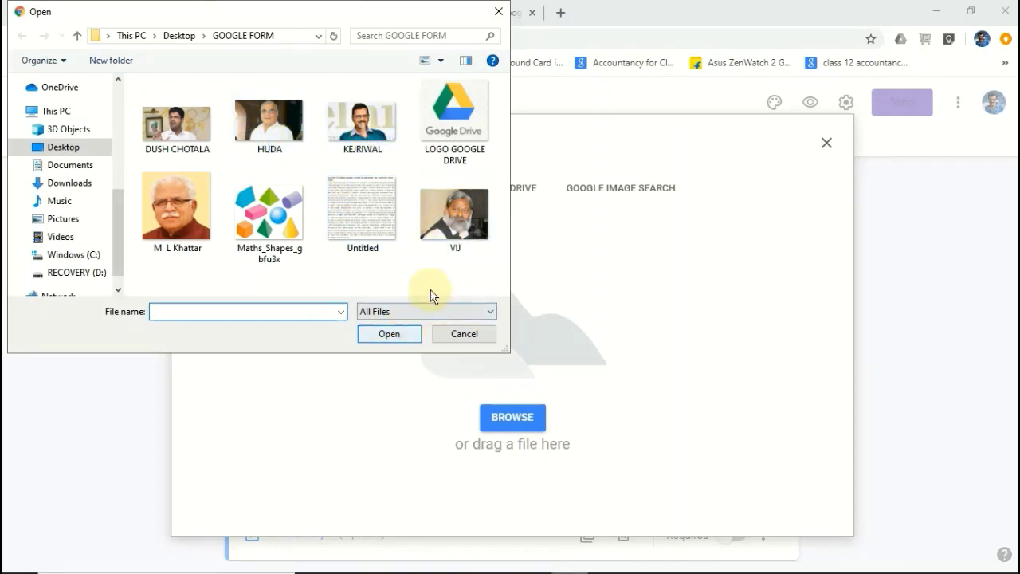
{"action": "left_click", "coordinate": [452, 215]}
{"action": "left_click", "coordinate": [403, 337]}
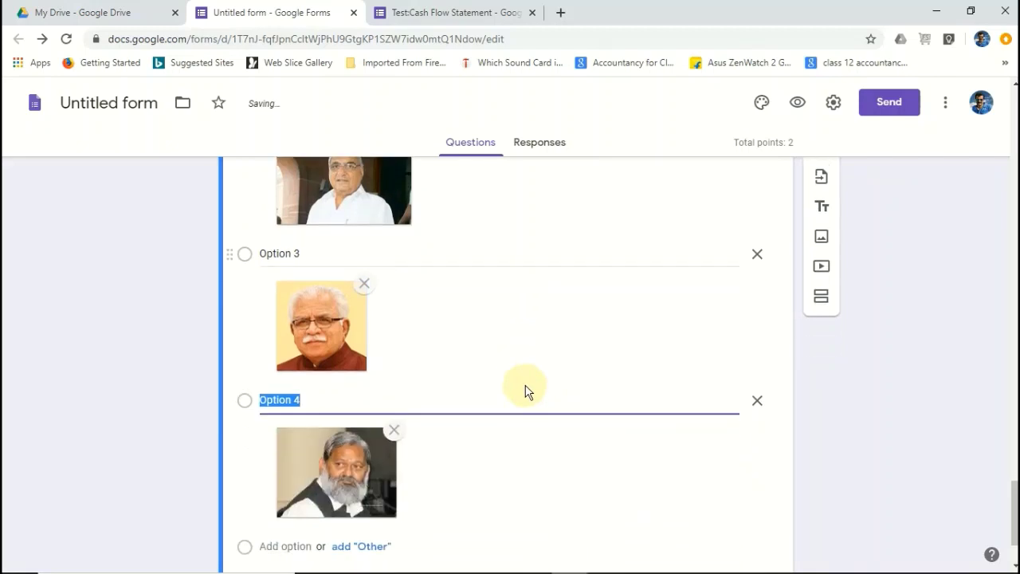
Mark Option 3 as the Haryana question's correct answer worth 1 point and make the question required
{"action": "scroll", "coordinate": [523, 394], "scroll_direction": "up", "scroll_amount": 8}
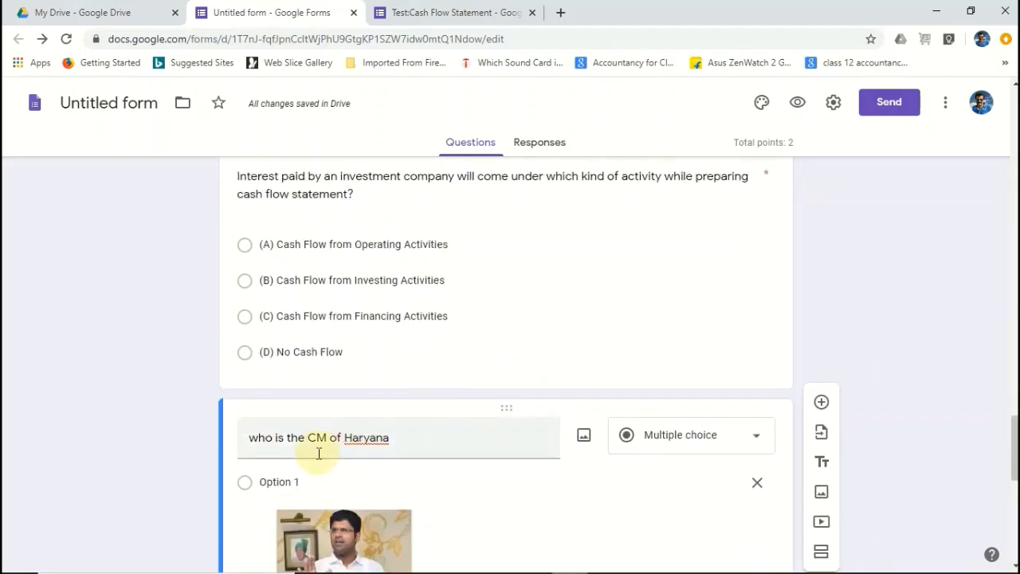
{"action": "scroll", "coordinate": [319, 453], "scroll_direction": "down", "scroll_amount": 5}
{"action": "scroll", "coordinate": [336, 305], "scroll_direction": "down", "scroll_amount": 2}
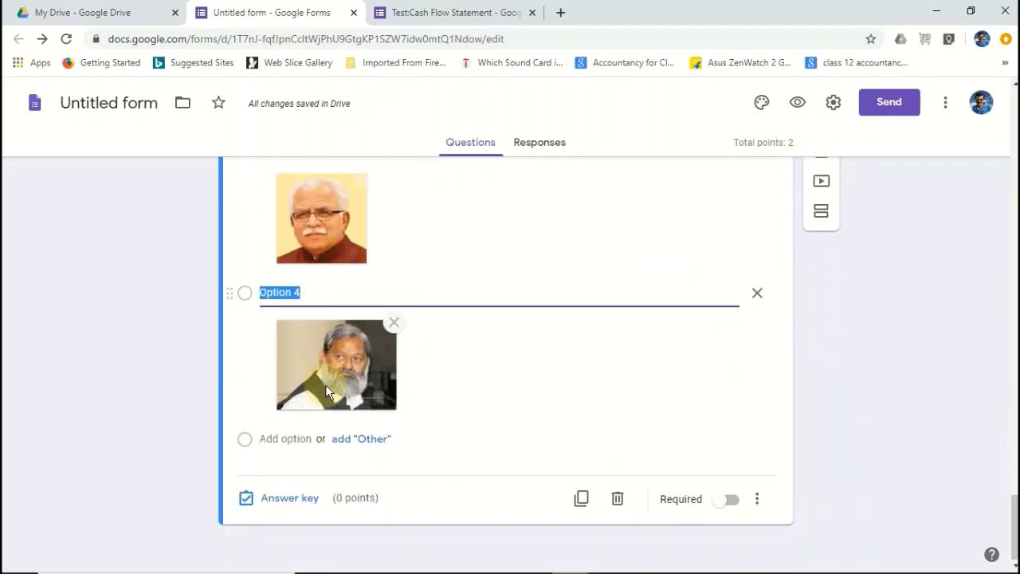
{"action": "left_click", "coordinate": [295, 498]}
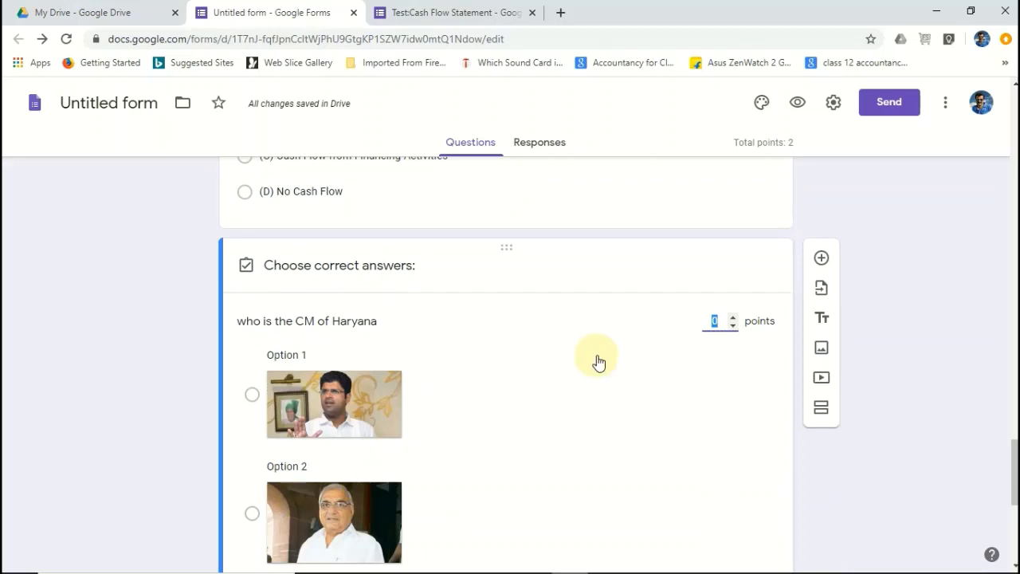
{"action": "scroll", "coordinate": [597, 359], "scroll_direction": "down", "scroll_amount": 1}
{"action": "scroll", "coordinate": [386, 435], "scroll_direction": "down", "scroll_amount": 3}
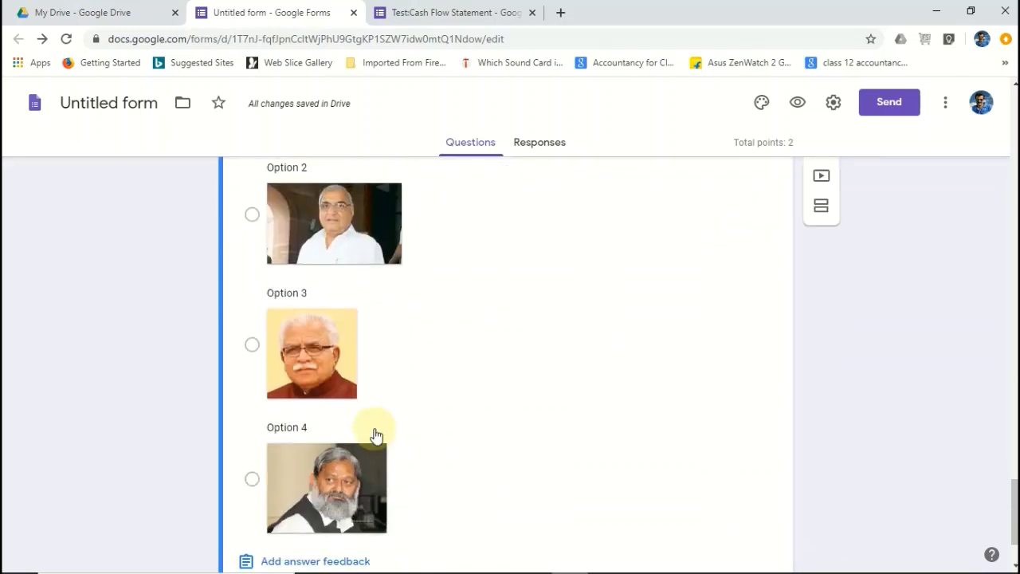
{"action": "left_click", "coordinate": [252, 344]}
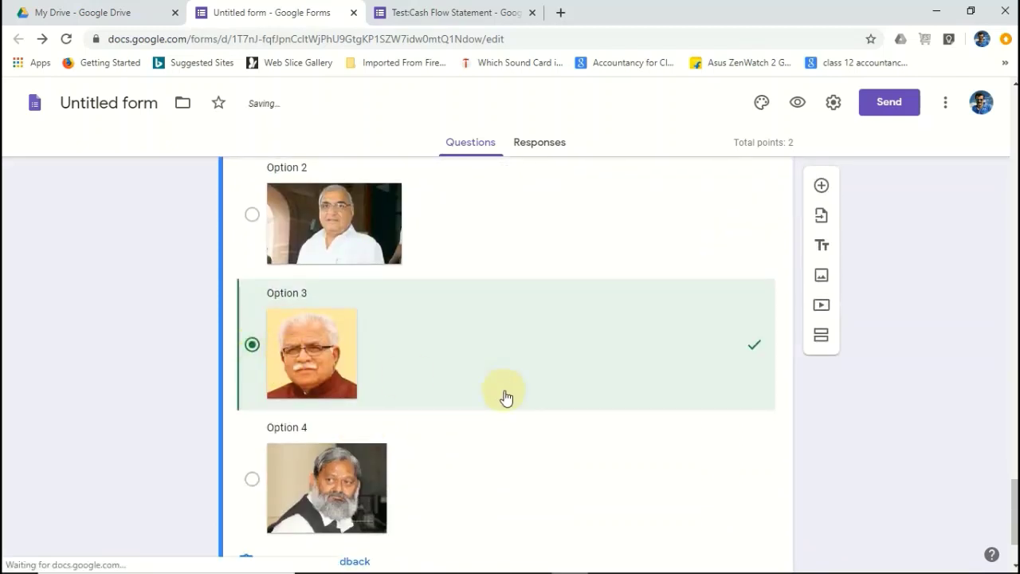
{"action": "scroll", "coordinate": [534, 391], "scroll_direction": "up", "scroll_amount": 4}
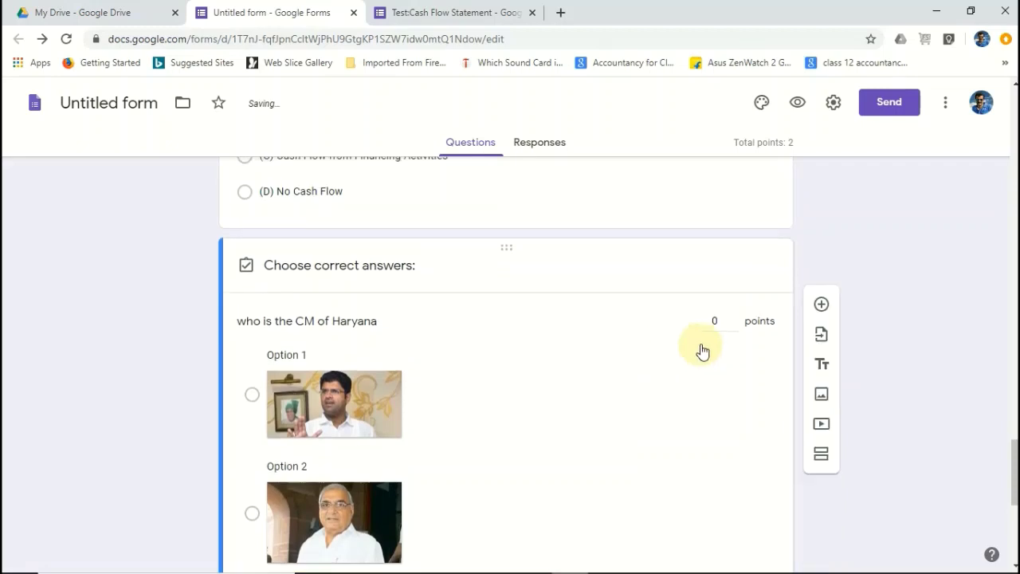
{"action": "left_click", "coordinate": [734, 318]}
{"action": "scroll", "coordinate": [702, 369], "scroll_direction": "down", "scroll_amount": 5}
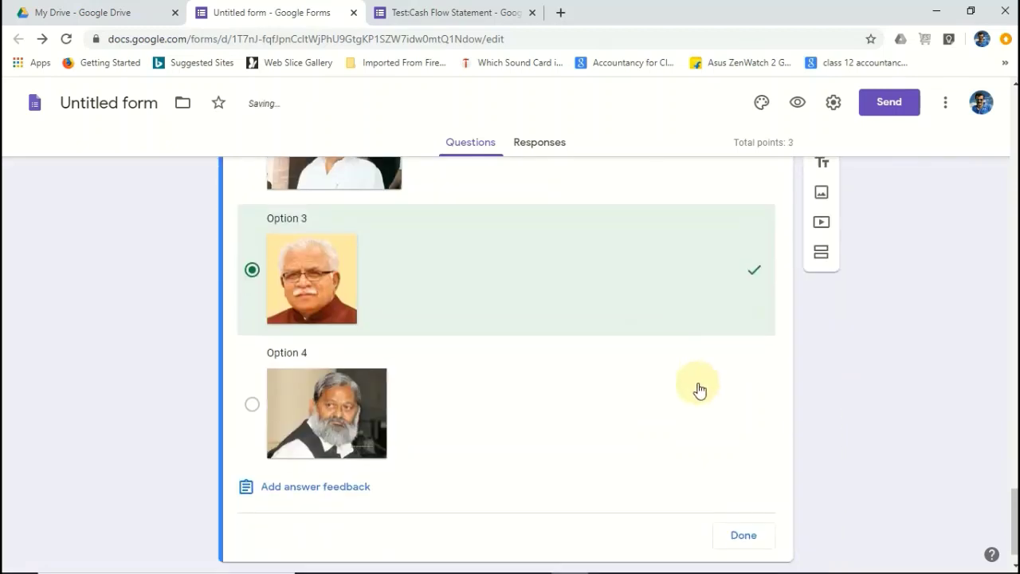
{"action": "left_click", "coordinate": [745, 498]}
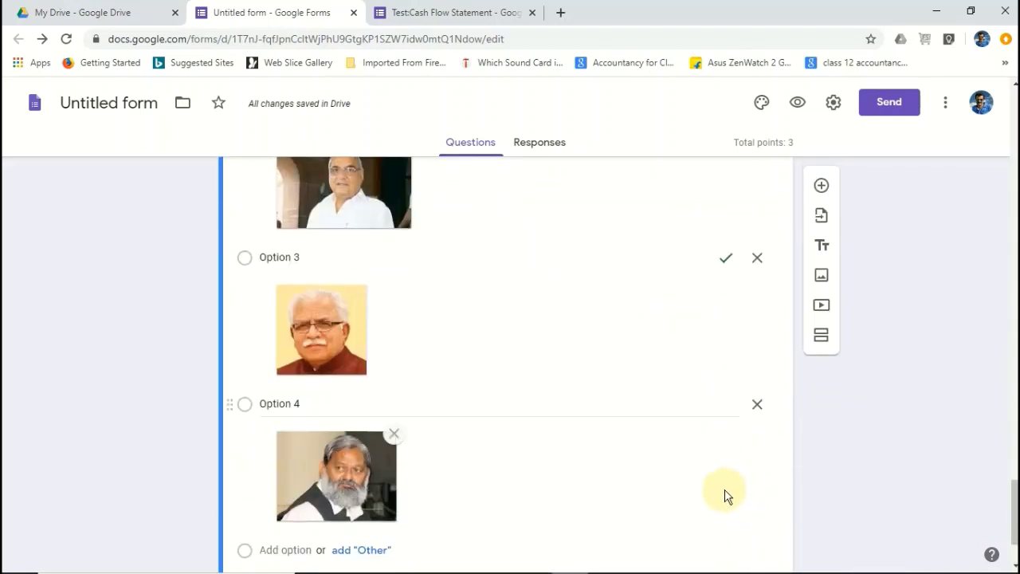
{"action": "left_click", "coordinate": [732, 499]}
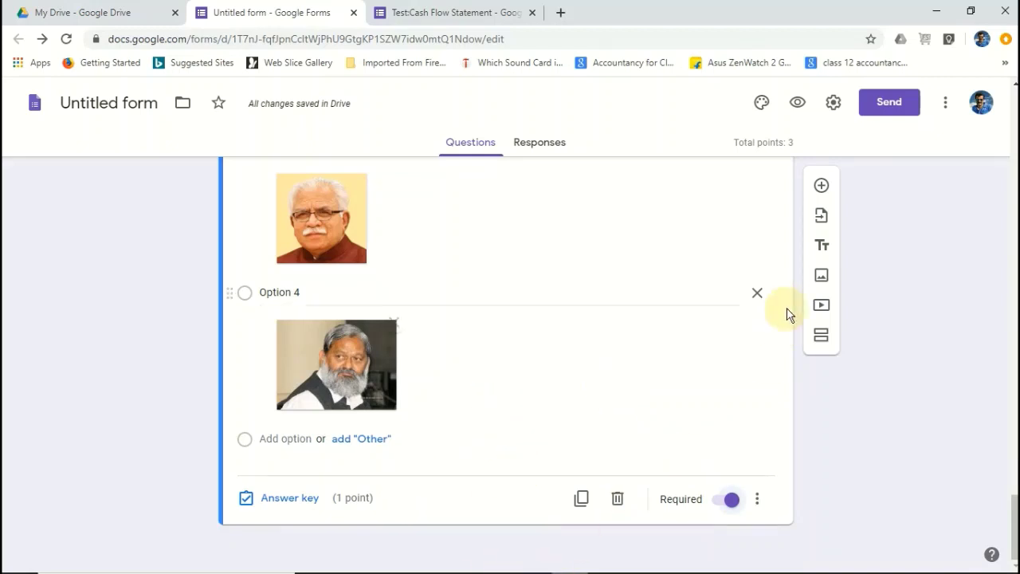
Add a new multiple-choice question and insert the Untitled passage image from the GOOGLE FORM folder as its question image
{"action": "left_click", "coordinate": [822, 186]}
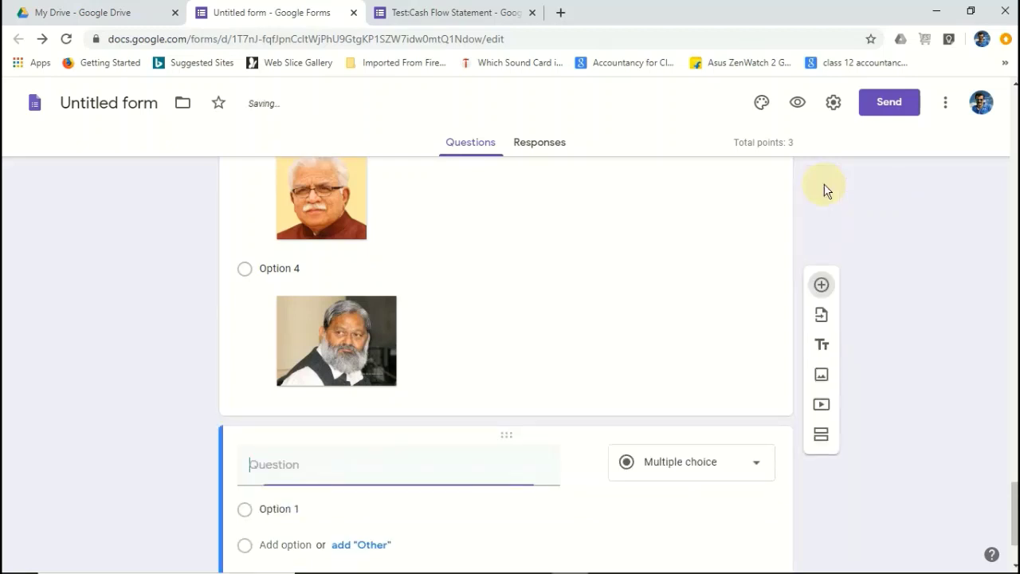
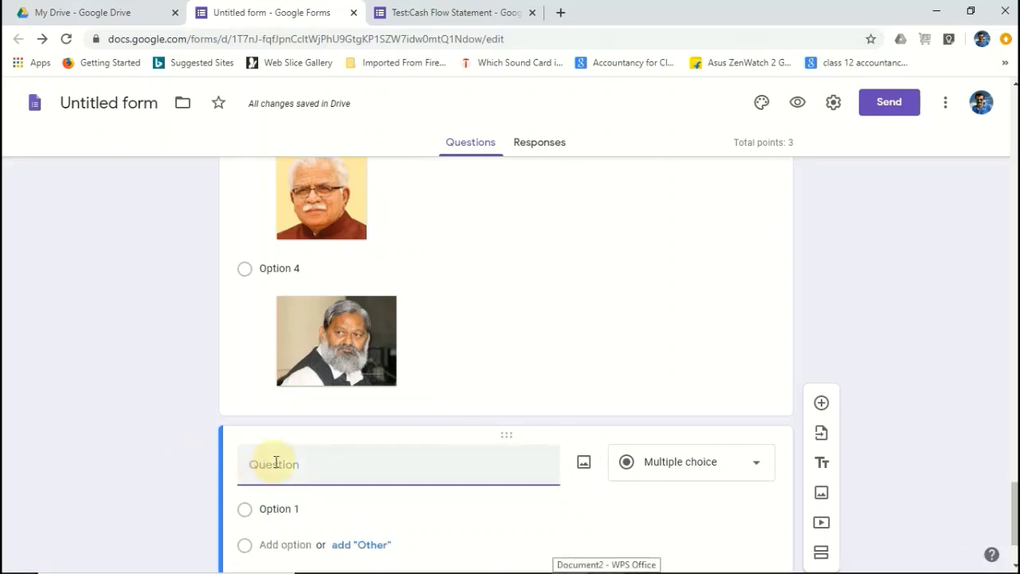
{"action": "scroll", "coordinate": [330, 233], "scroll_direction": "up", "scroll_amount": 4}
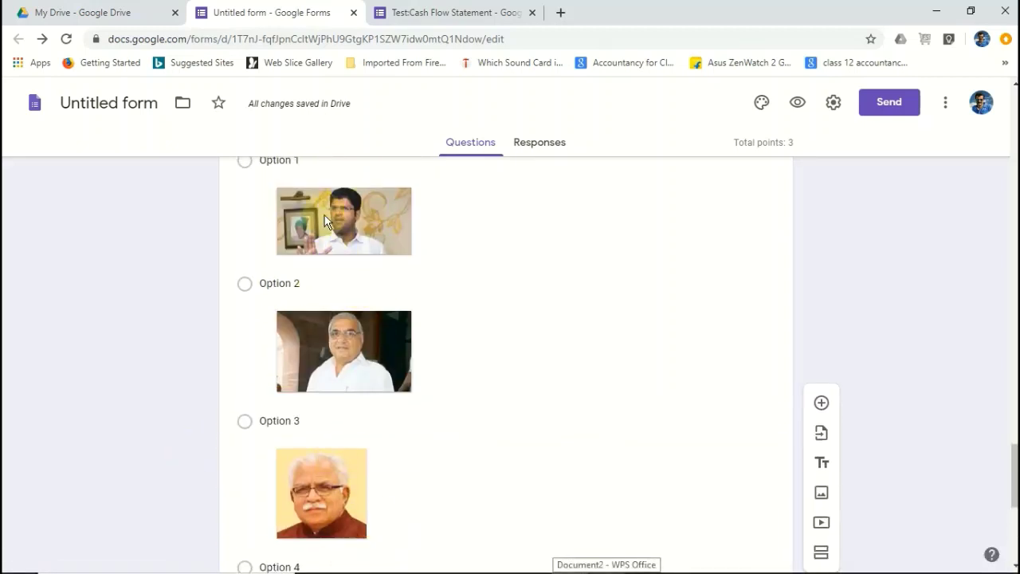
{"action": "scroll", "coordinate": [505, 350], "scroll_direction": "down", "scroll_amount": 5}
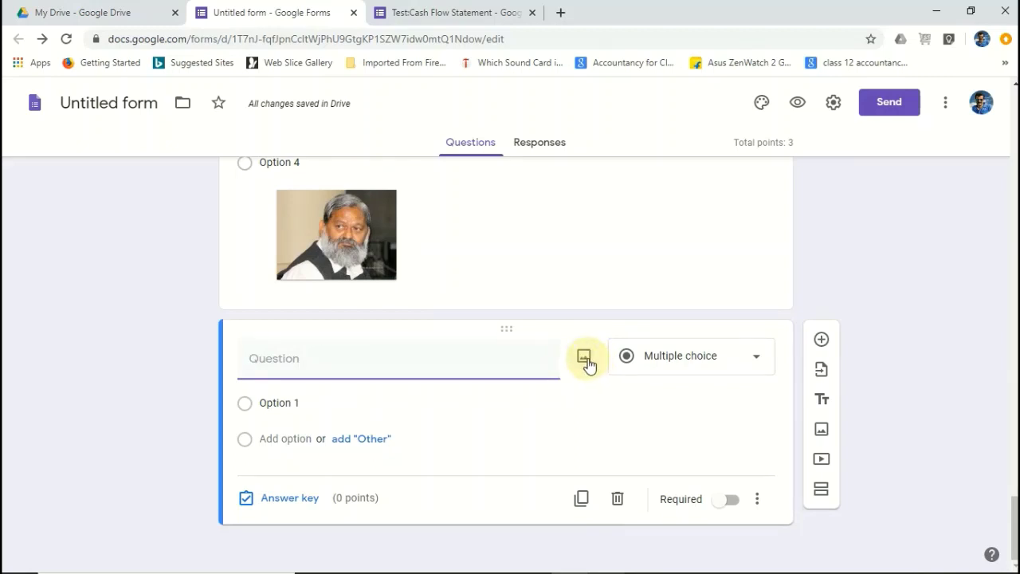
{"action": "left_click", "coordinate": [584, 360]}
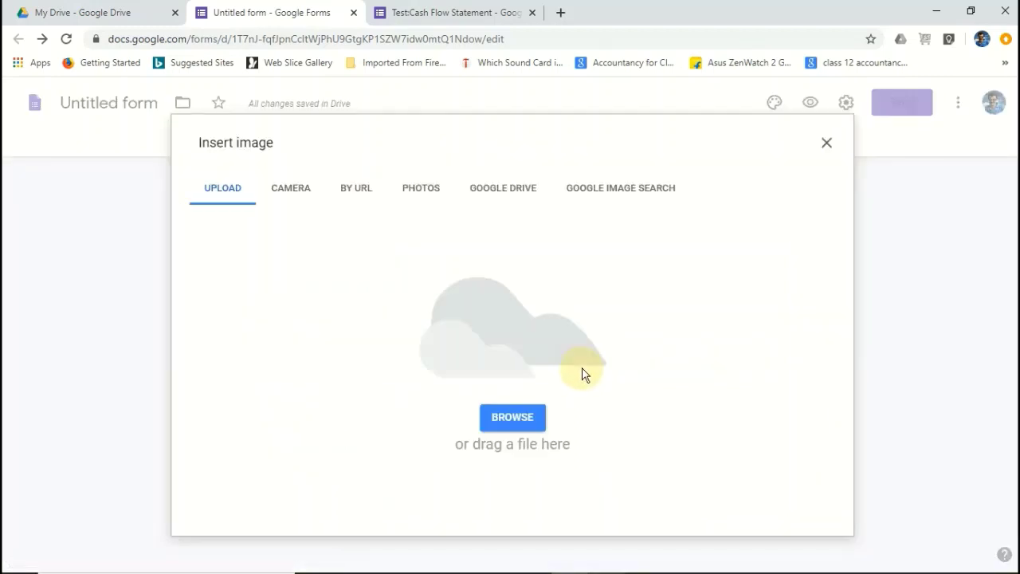
{"action": "left_click", "coordinate": [518, 423]}
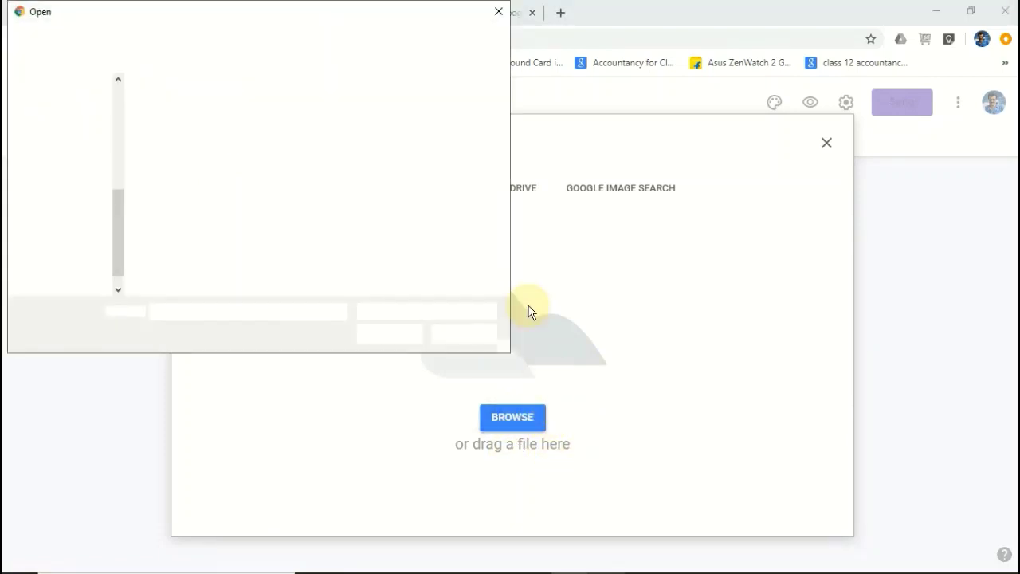
{"action": "left_click", "coordinate": [376, 220]}
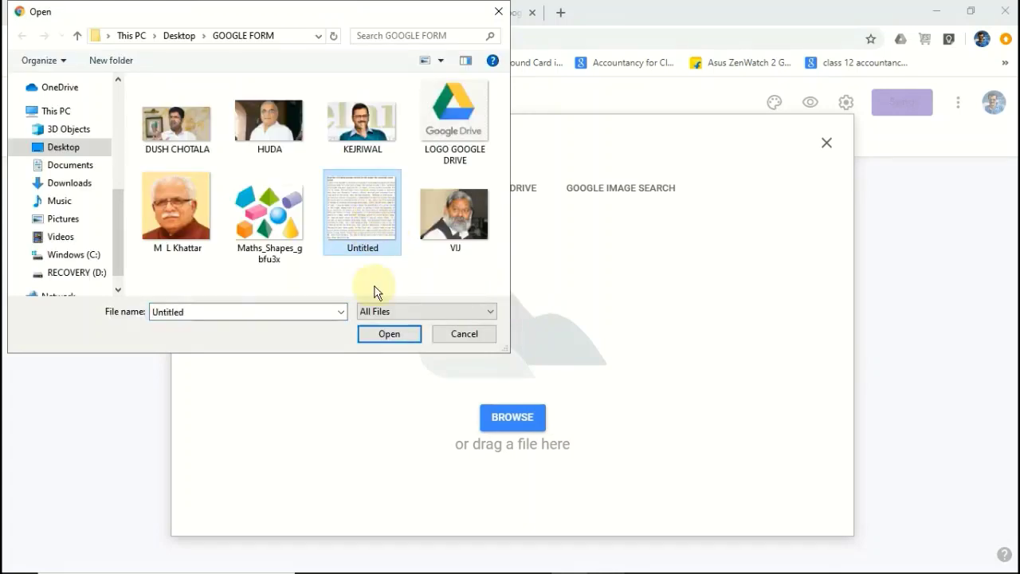
{"action": "left_click", "coordinate": [388, 334]}
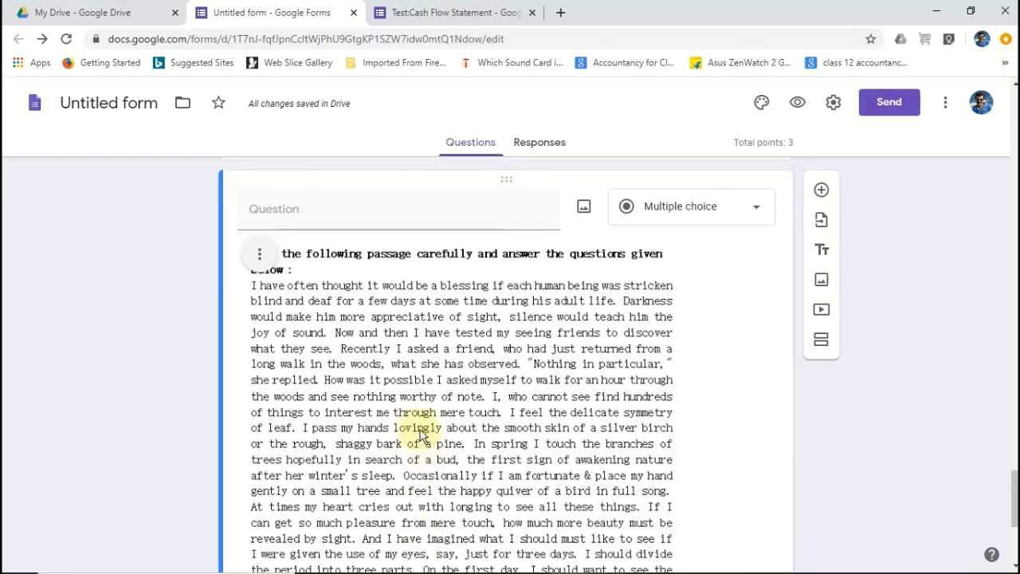
{"action": "scroll", "coordinate": [513, 351], "scroll_direction": "down", "scroll_amount": 3}
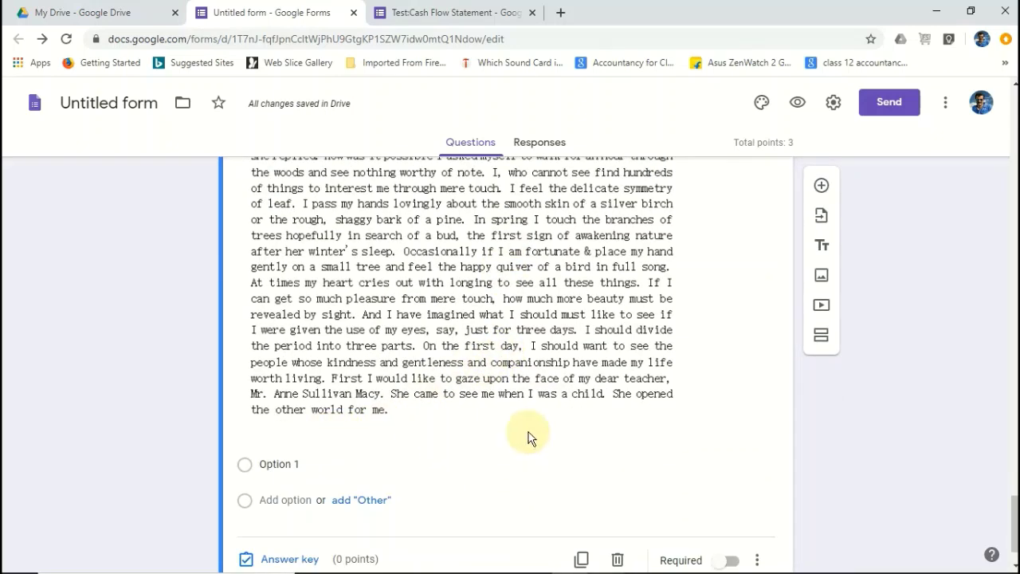
{"action": "scroll", "coordinate": [528, 437], "scroll_direction": "up", "scroll_amount": 3}
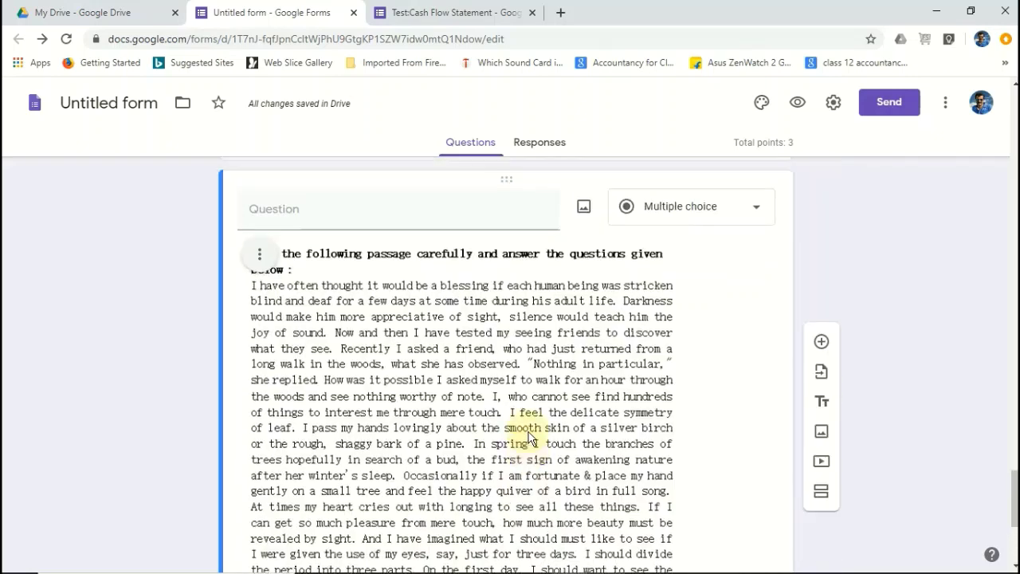
{"action": "left_click", "coordinate": [717, 209]}
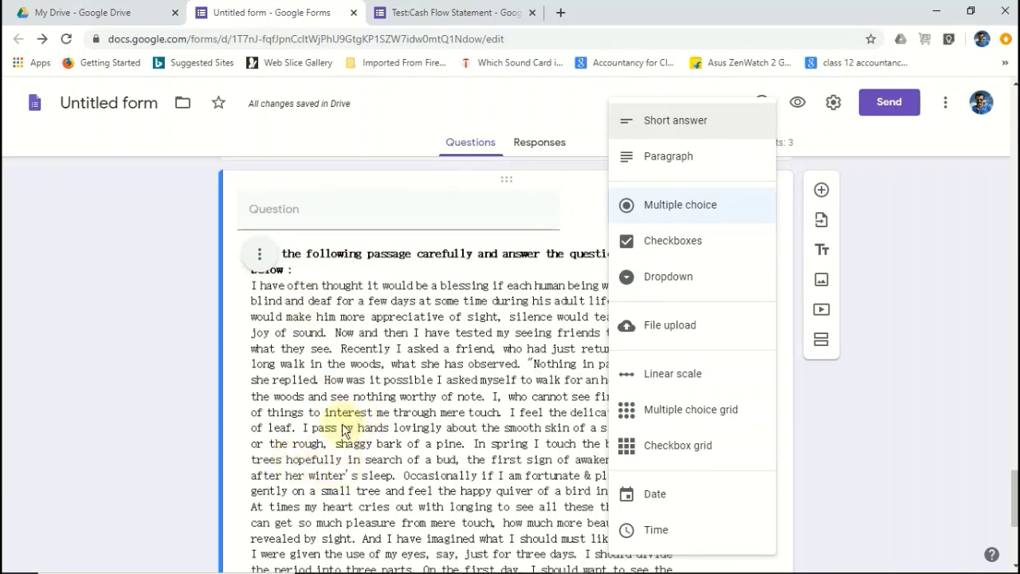
{"action": "scroll", "coordinate": [342, 431], "scroll_direction": "down", "scroll_amount": 4}
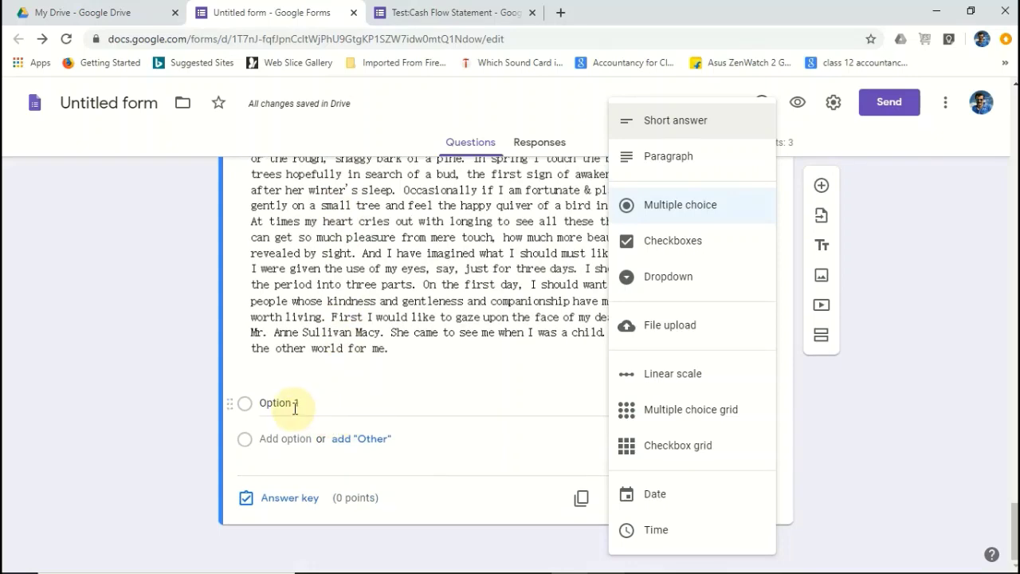
{"action": "left_click", "coordinate": [293, 405]}
{"action": "scroll", "coordinate": [463, 411], "scroll_direction": "up", "scroll_amount": 1}
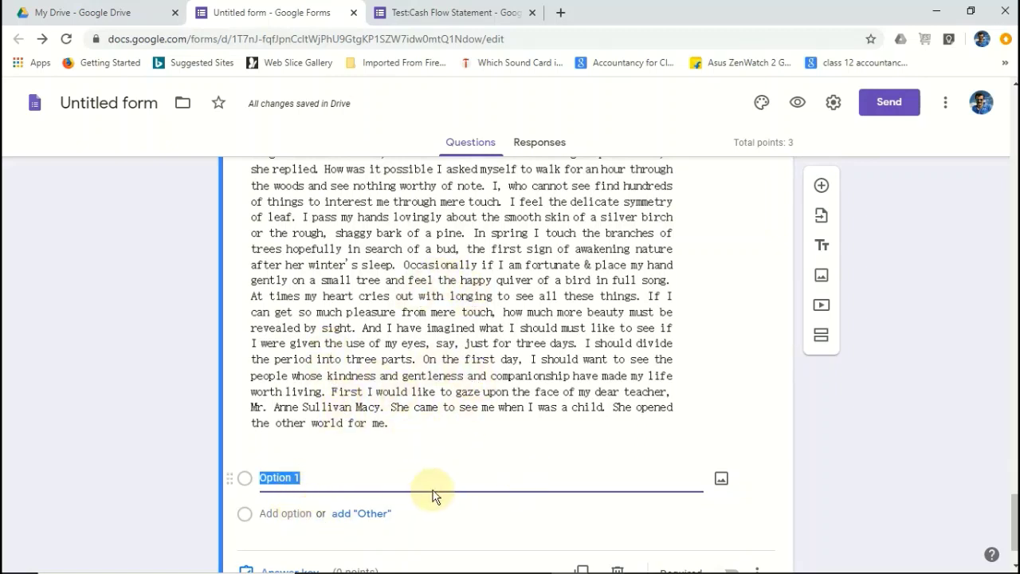
Change the passage question's type from Multiple choice to Paragraph
{"action": "scroll", "coordinate": [485, 422], "scroll_direction": "up", "scroll_amount": 4}
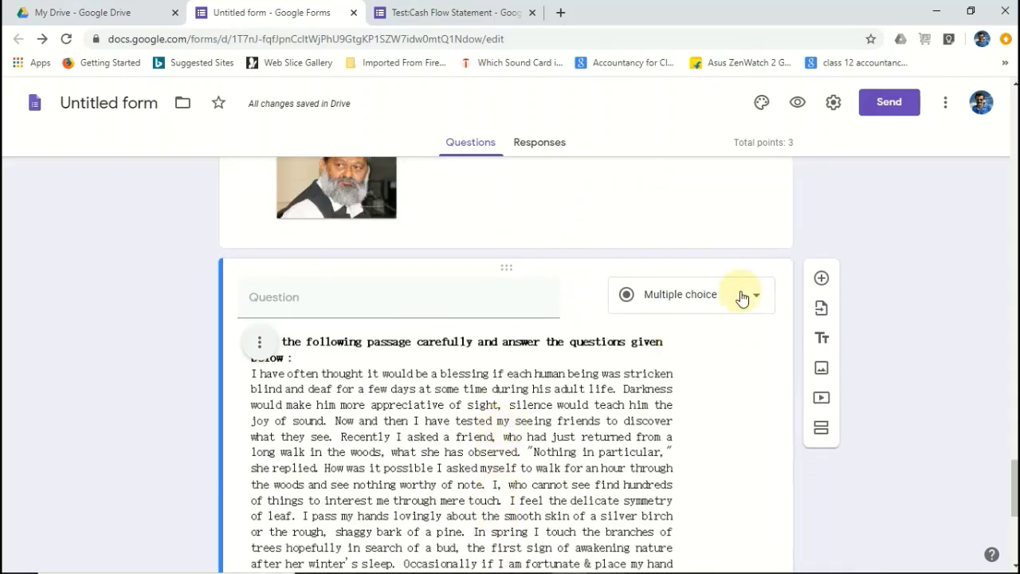
{"action": "left_click", "coordinate": [741, 299]}
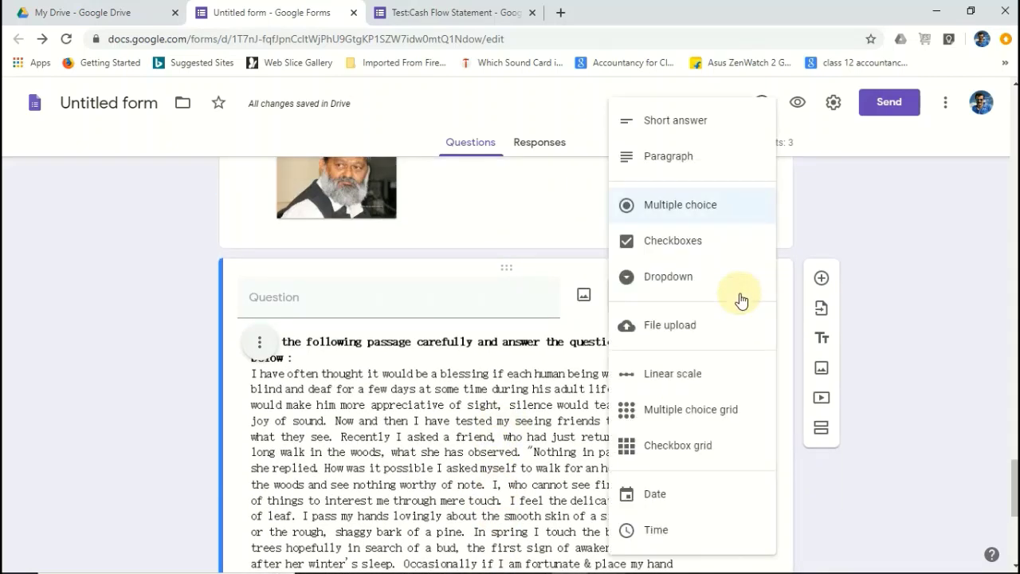
{"action": "left_click", "coordinate": [706, 160]}
{"action": "scroll", "coordinate": [500, 514], "scroll_direction": "down", "scroll_amount": 2}
{"action": "scroll", "coordinate": [499, 514], "scroll_direction": "down", "scroll_amount": 2}
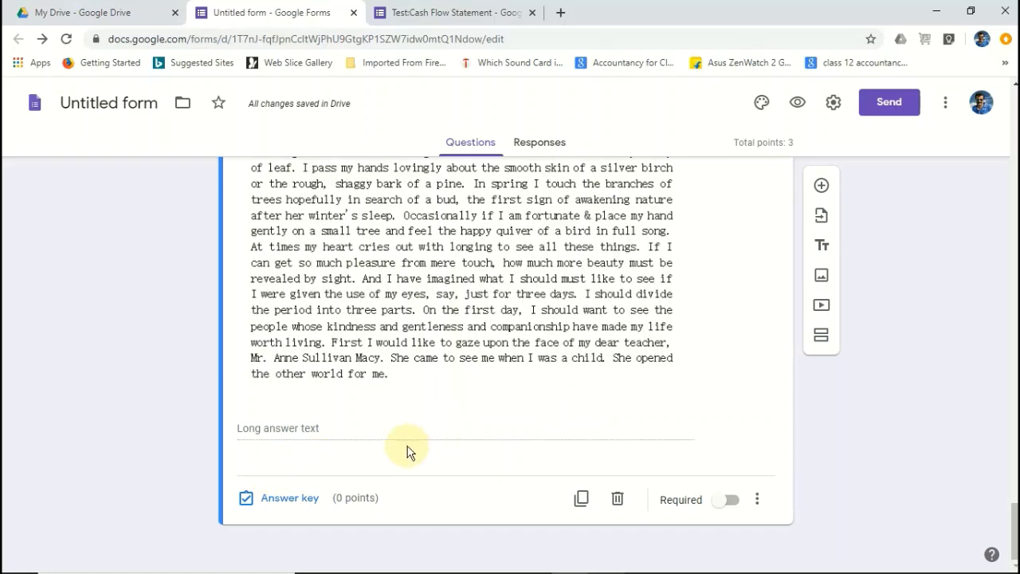
{"action": "scroll", "coordinate": [471, 433], "scroll_direction": "up", "scroll_amount": 5}
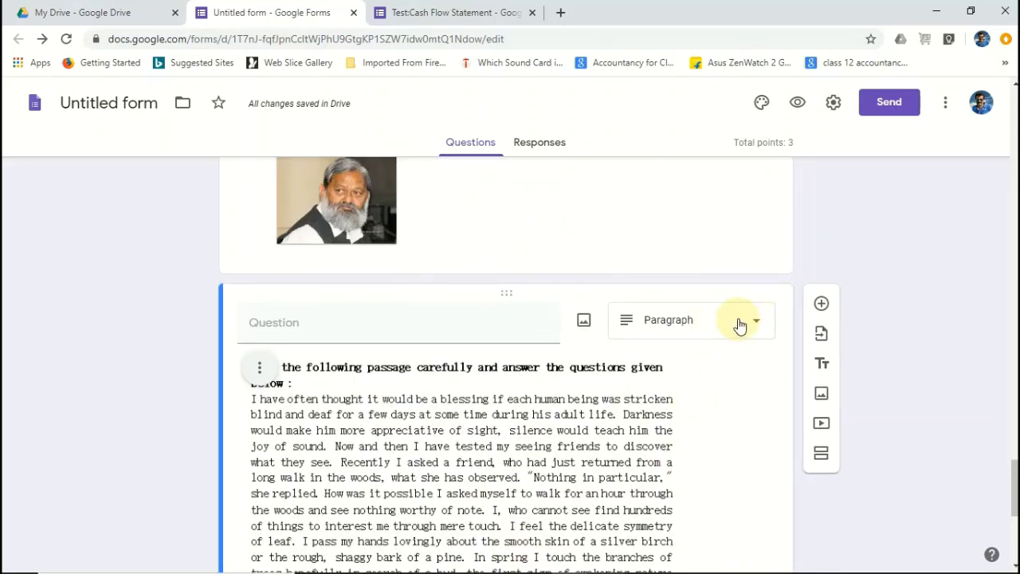
{"action": "left_click", "coordinate": [740, 326]}
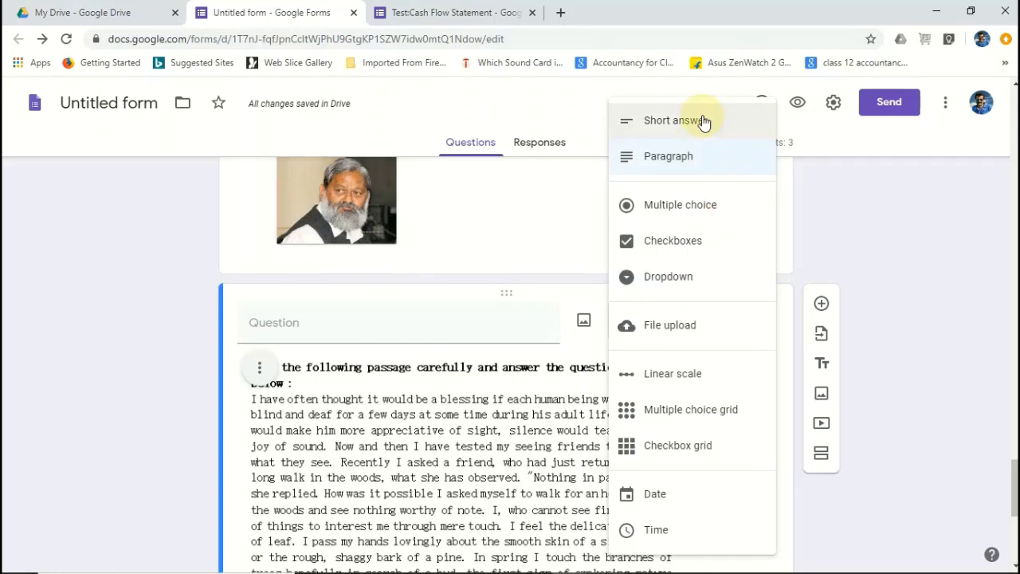
{"action": "scroll", "coordinate": [530, 404], "scroll_direction": "down", "scroll_amount": 1}
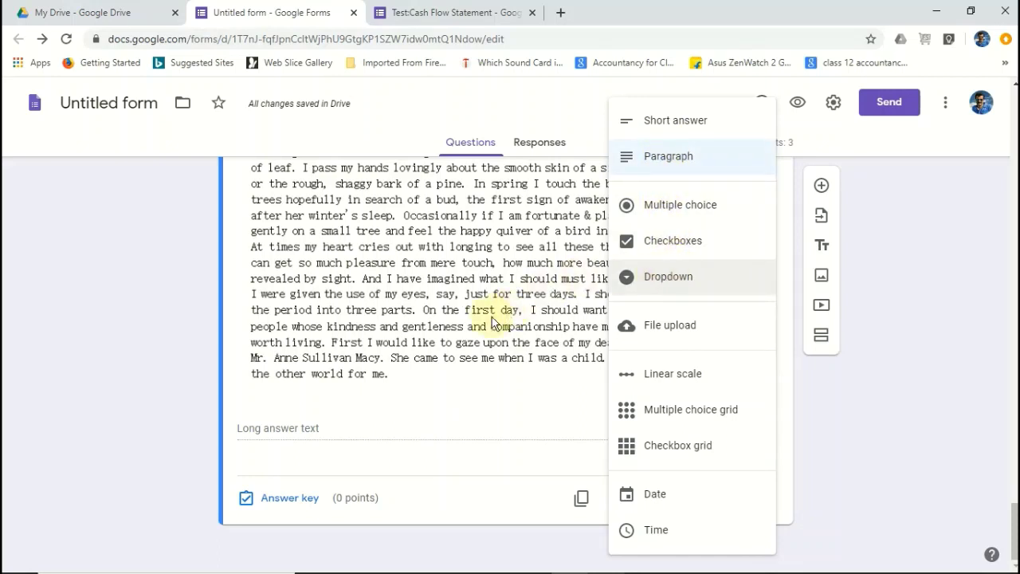
{"action": "left_click", "coordinate": [425, 428]}
{"action": "scroll", "coordinate": [426, 428], "scroll_direction": "up", "scroll_amount": 10}
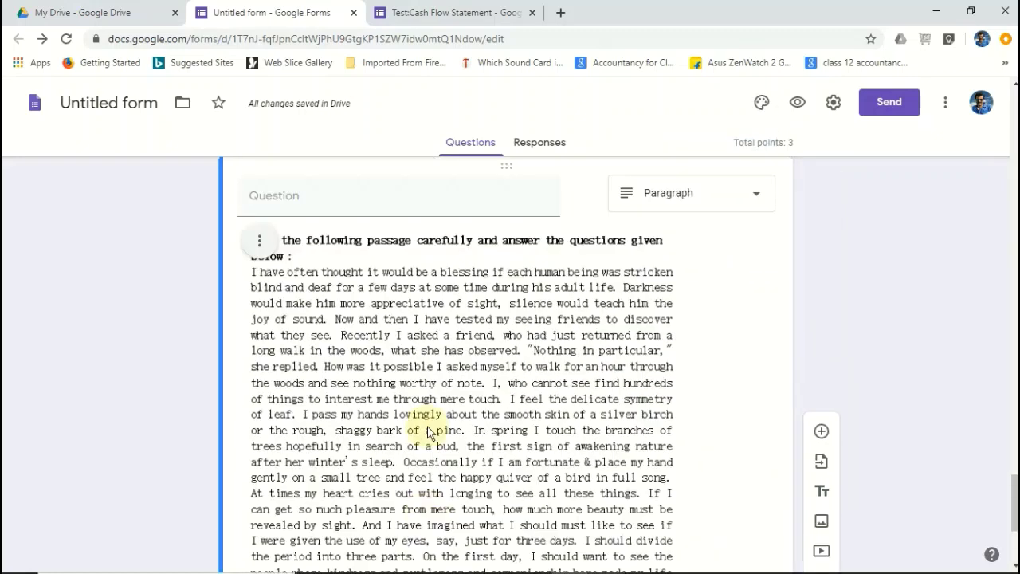
{"action": "scroll", "coordinate": [422, 426], "scroll_direction": "up", "scroll_amount": 2}
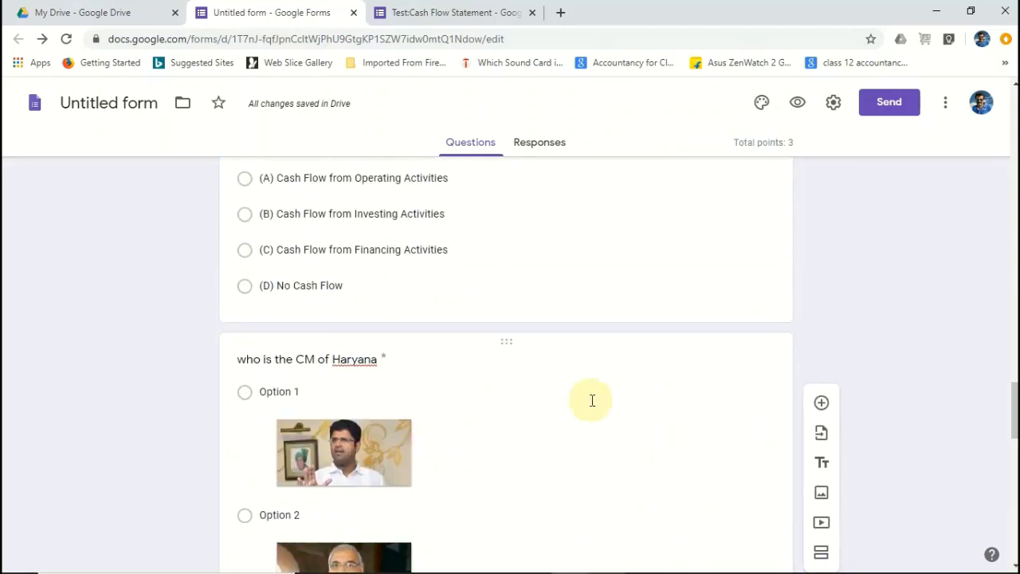
Make the passage question required and set its answer key to 1 point
{"action": "scroll", "coordinate": [589, 398], "scroll_direction": "down", "scroll_amount": 5}
{"action": "scroll", "coordinate": [567, 412], "scroll_direction": "down", "scroll_amount": 10}
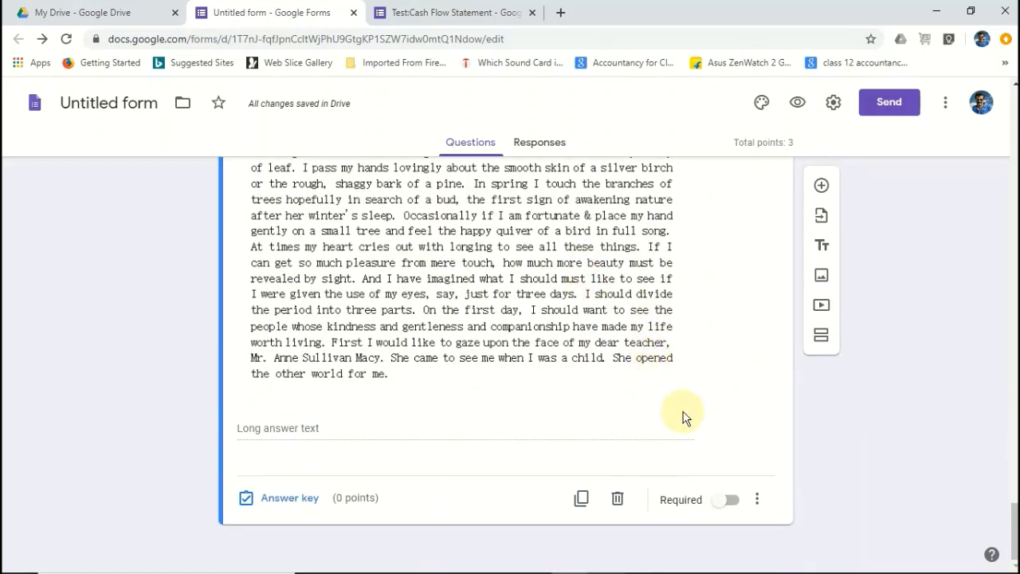
{"action": "left_click", "coordinate": [729, 504]}
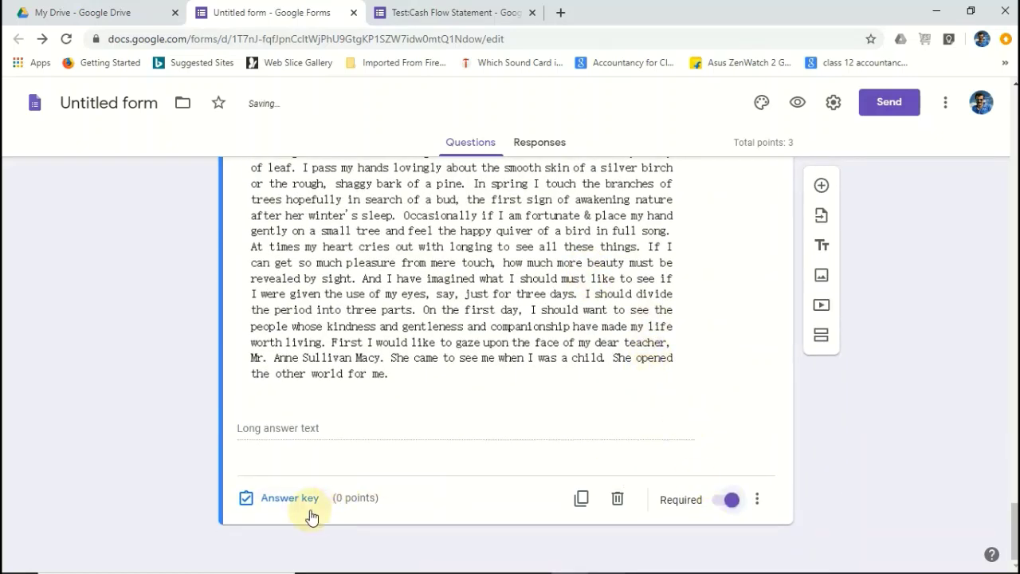
{"action": "left_click", "coordinate": [289, 498]}
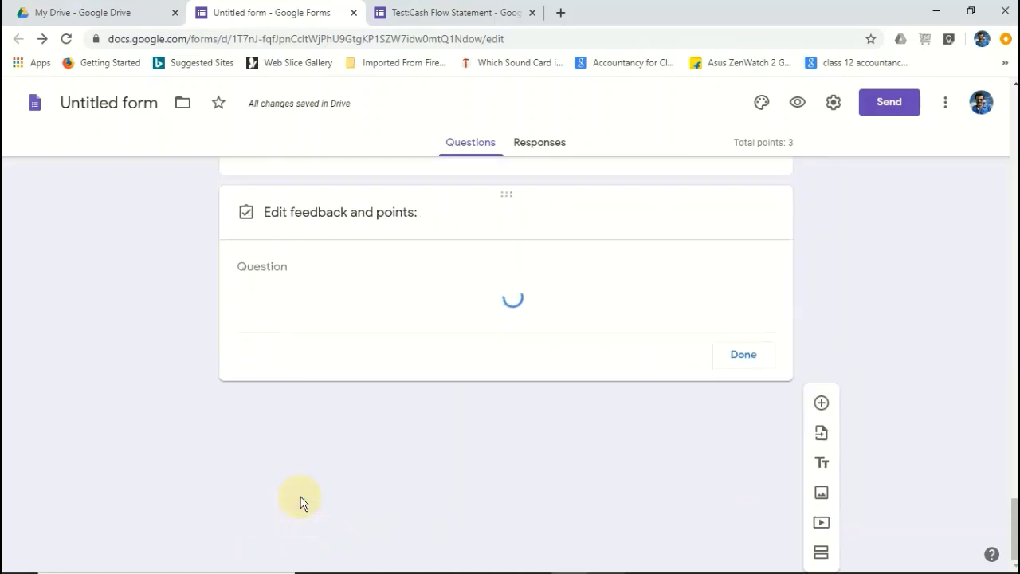
{"action": "left_click", "coordinate": [733, 406]}
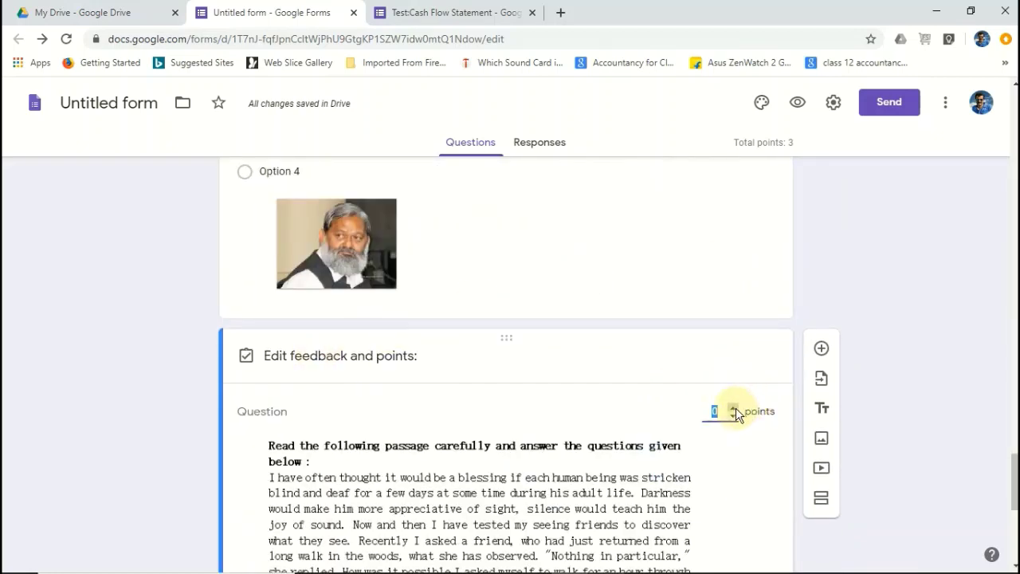
{"action": "scroll", "coordinate": [727, 458], "scroll_direction": "down", "scroll_amount": 5}
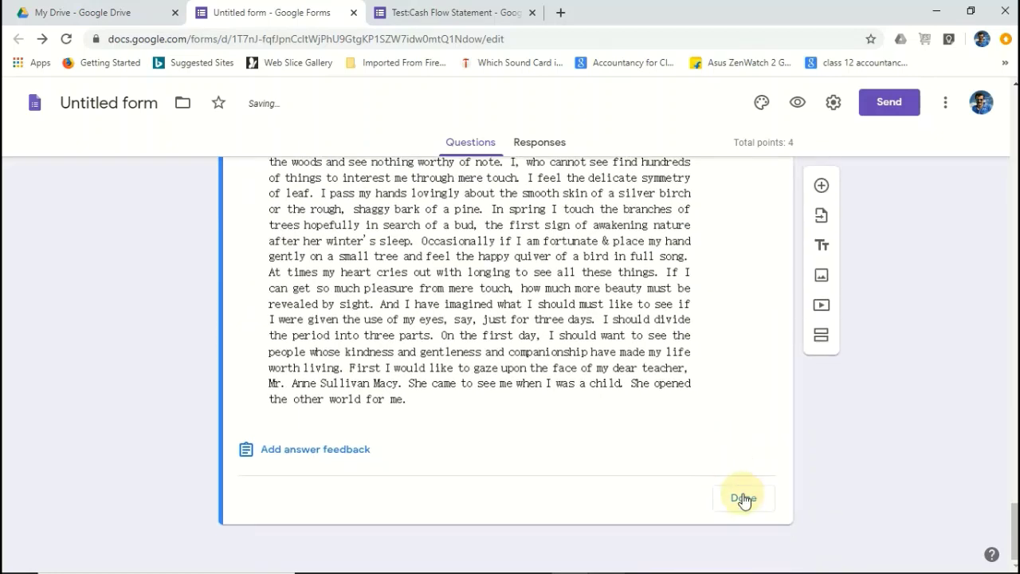
{"action": "left_click", "coordinate": [741, 497]}
Open the quiz preview and examine how the Haryana question displays its four picture options
{"action": "scroll", "coordinate": [678, 408], "scroll_direction": "down", "scroll_amount": 10}
{"action": "scroll", "coordinate": [691, 398], "scroll_direction": "up", "scroll_amount": 15}
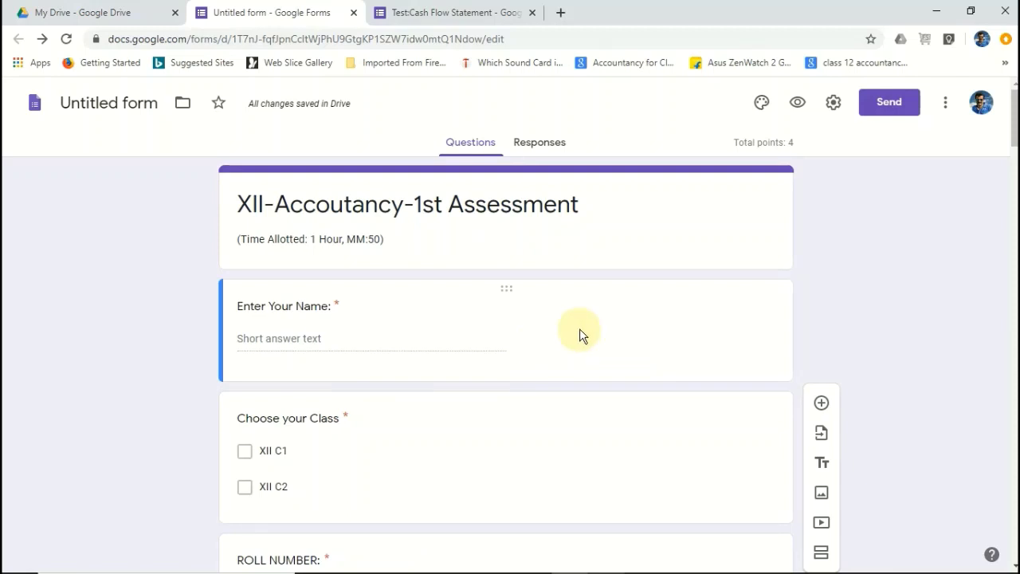
{"action": "left_click", "coordinate": [799, 104]}
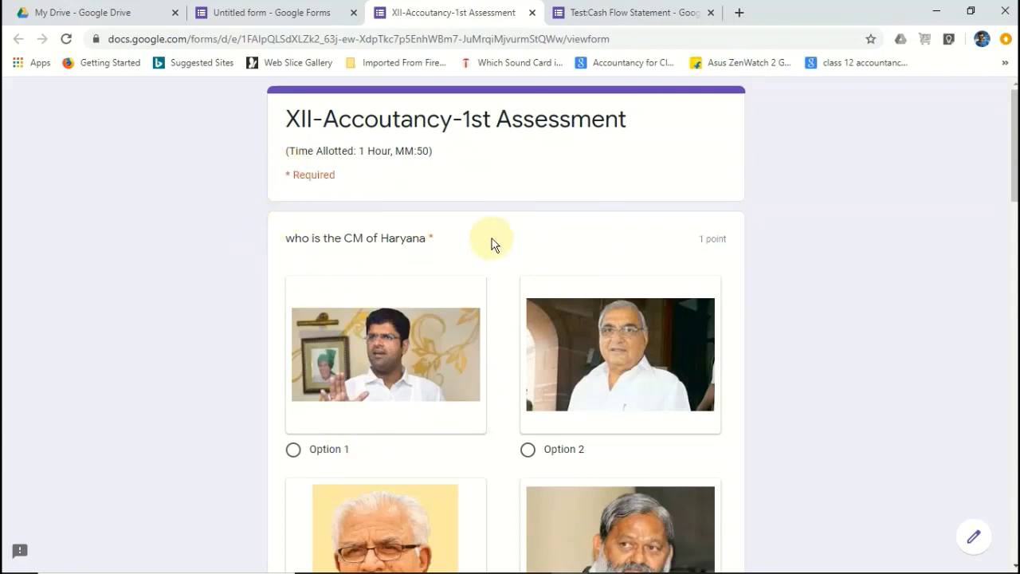
{"action": "scroll", "coordinate": [348, 292], "scroll_direction": "down", "scroll_amount": 2}
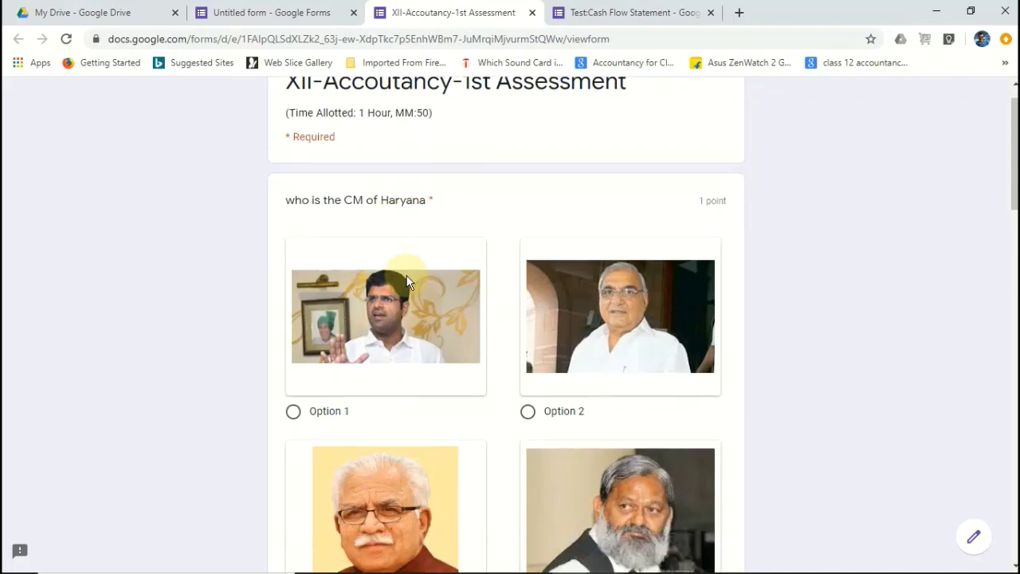
{"action": "scroll", "coordinate": [493, 299], "scroll_direction": "up", "scroll_amount": 2}
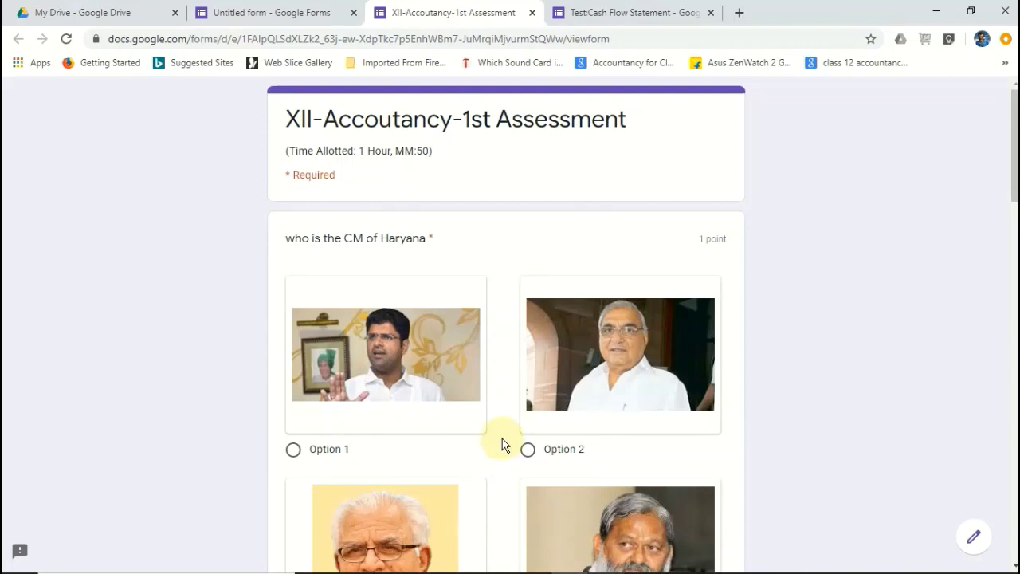
{"action": "scroll", "coordinate": [500, 436], "scroll_direction": "down", "scroll_amount": 1}
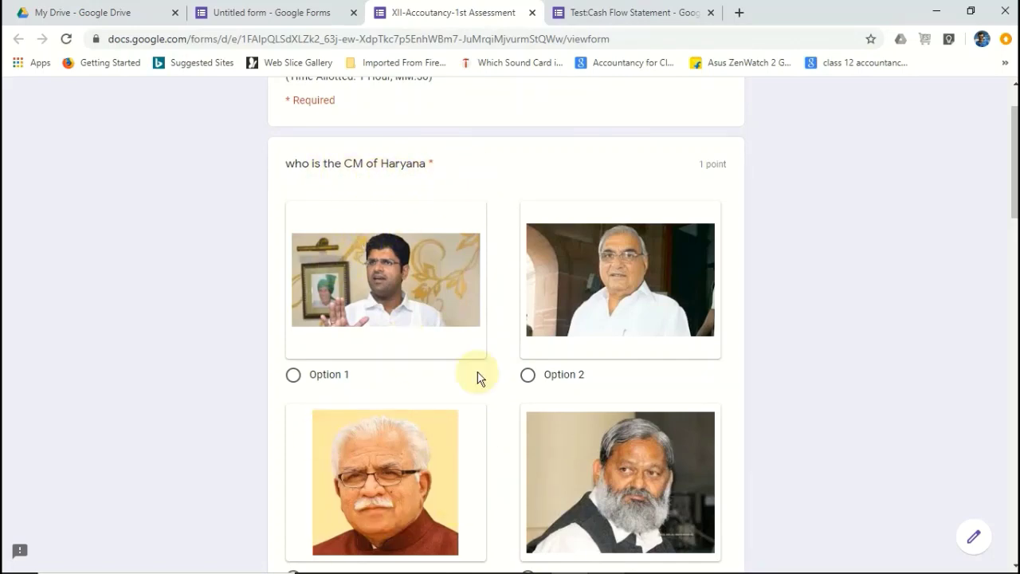
{"action": "scroll", "coordinate": [407, 379], "scroll_direction": "down", "scroll_amount": 2}
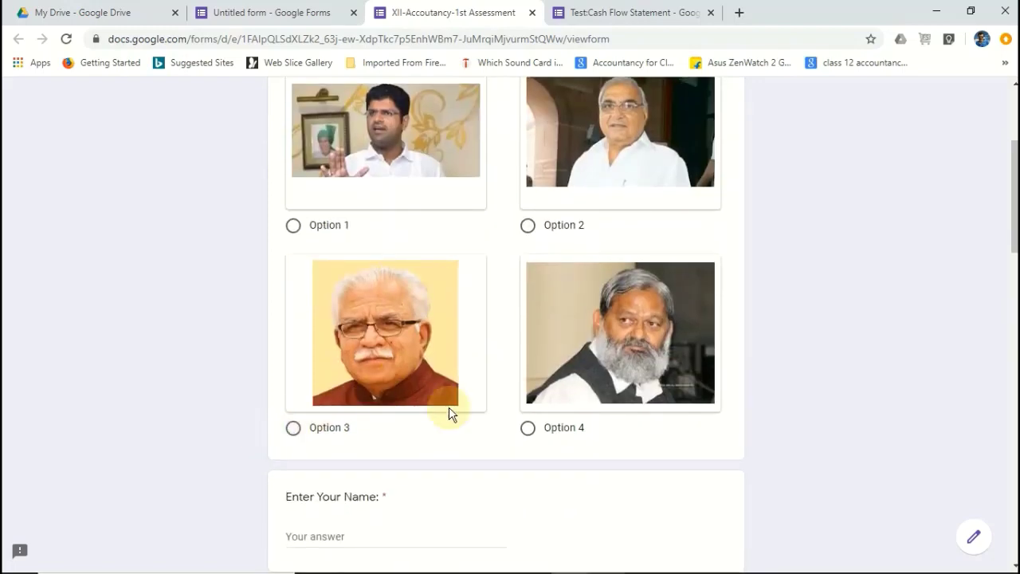
Fill in the preview's name field with placeholder text and choose 5 as the roll number
{"action": "scroll", "coordinate": [448, 414], "scroll_direction": "down", "scroll_amount": 1}
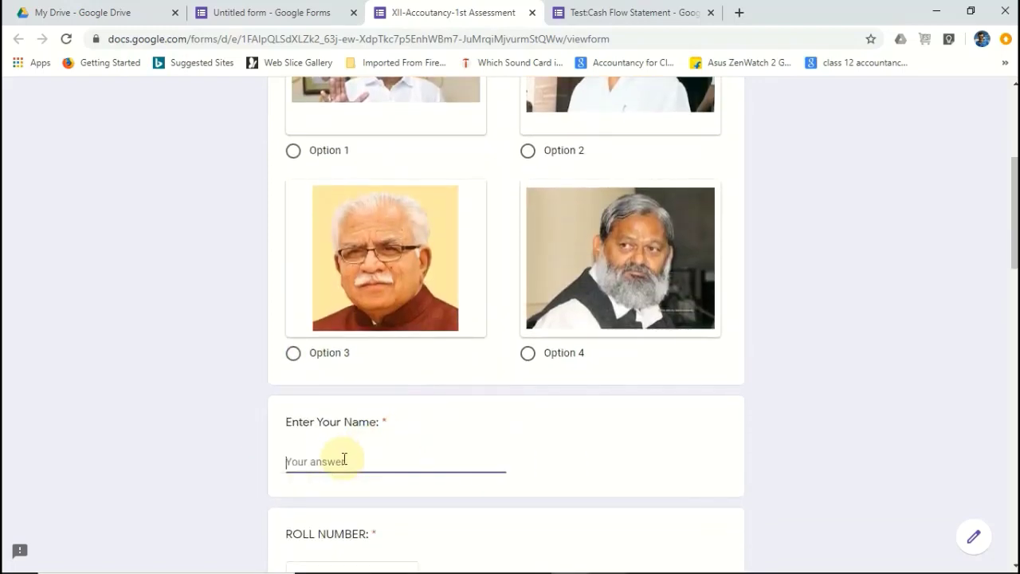
{"action": "scroll", "coordinate": [344, 459], "scroll_direction": "down", "scroll_amount": 2}
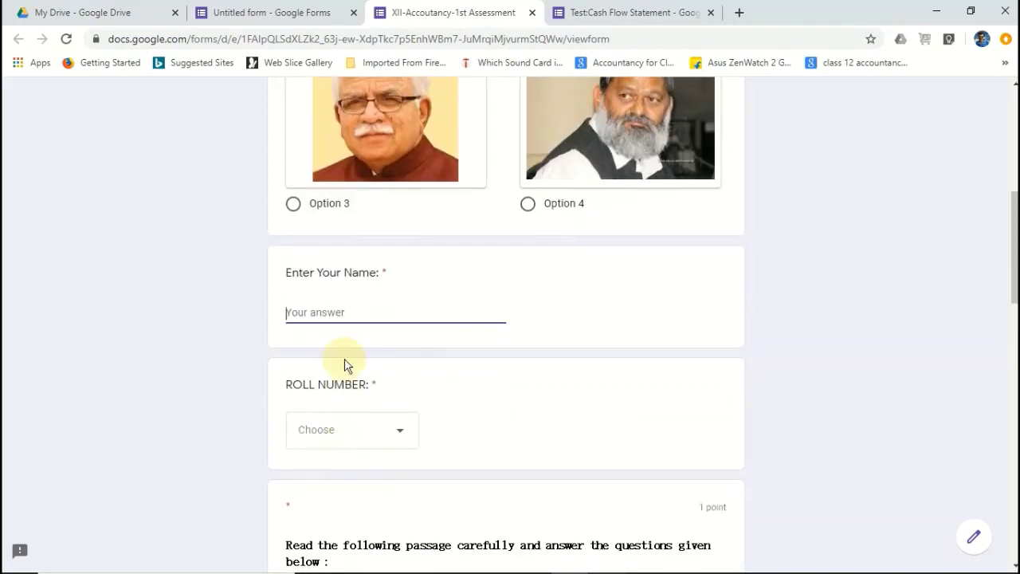
{"action": "type", "text": "sfsfsf"}
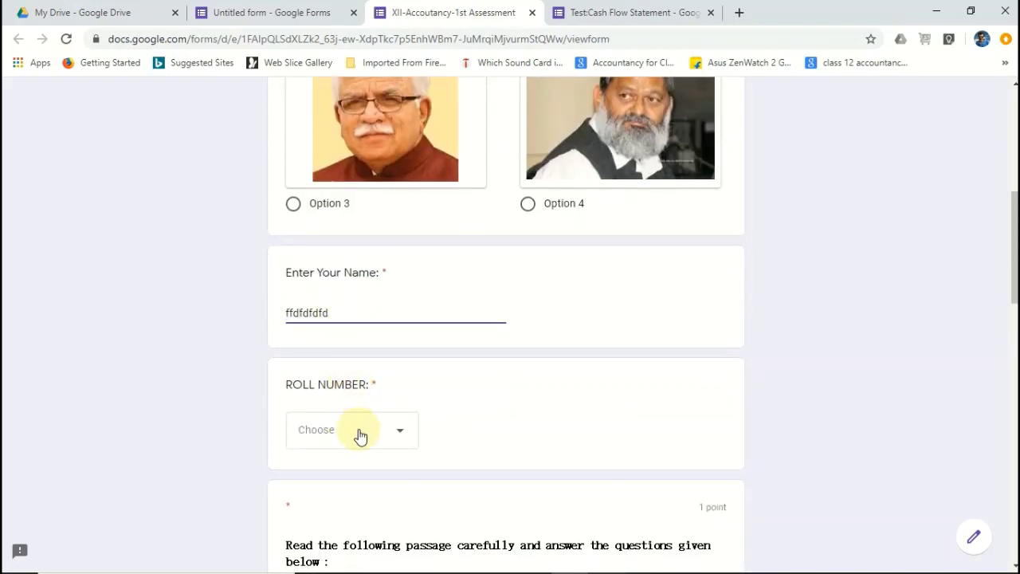
{"action": "left_click", "coordinate": [357, 432]}
{"action": "scroll", "coordinate": [348, 279], "scroll_direction": "down", "scroll_amount": 15}
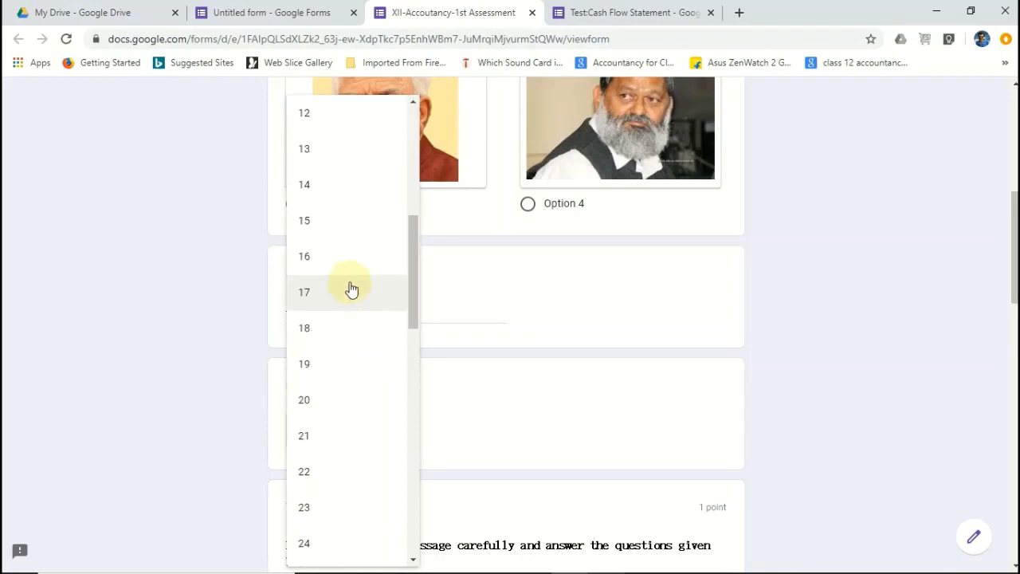
{"action": "scroll", "coordinate": [334, 376], "scroll_direction": "down", "scroll_amount": 8}
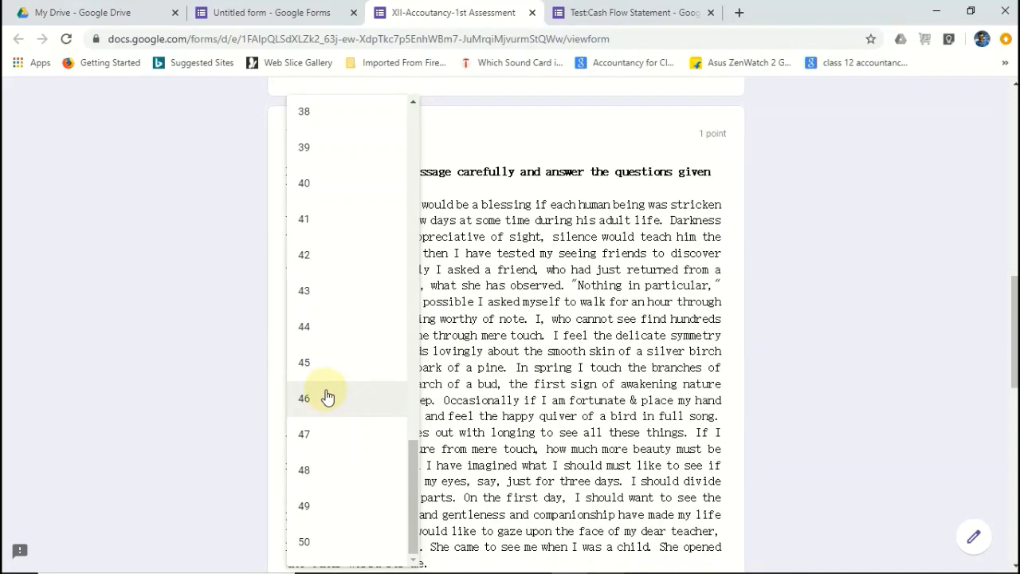
{"action": "scroll", "coordinate": [326, 376], "scroll_direction": "up", "scroll_amount": 13}
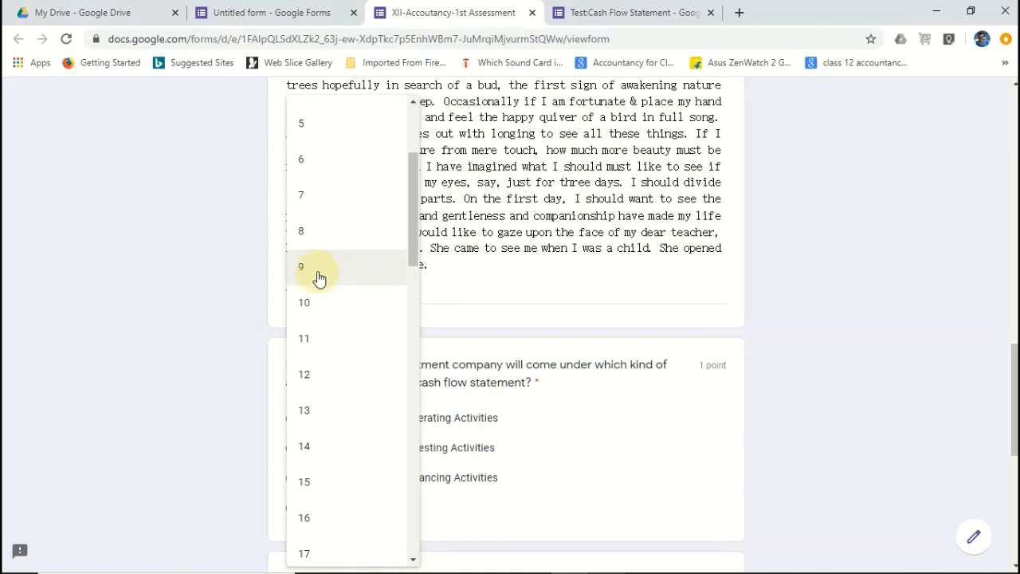
{"action": "left_click", "coordinate": [329, 126]}
Choose XII C2 as the class in the preview and look through the remaining questions down to the form's end
{"action": "scroll", "coordinate": [599, 346], "scroll_direction": "down", "scroll_amount": 6}
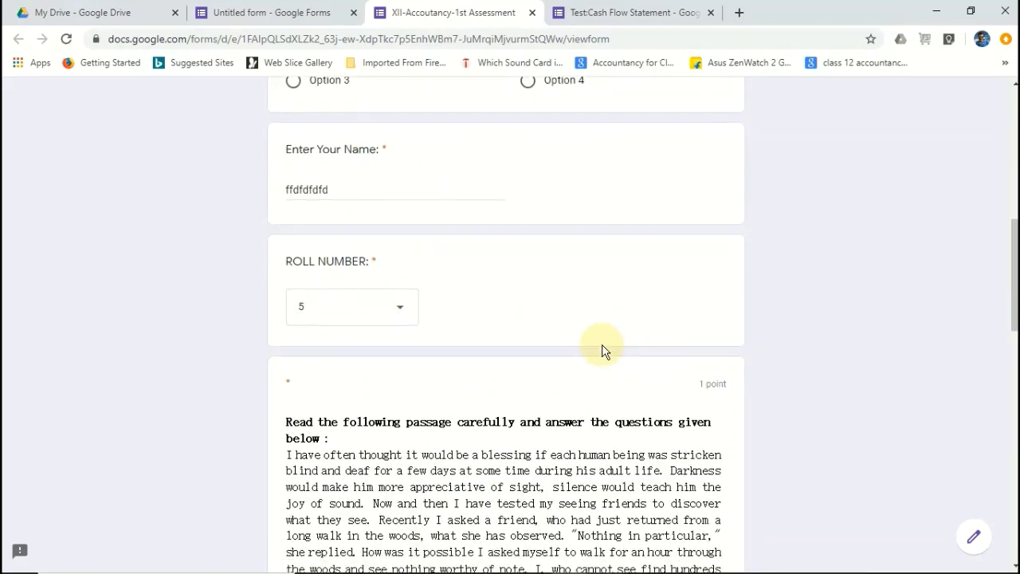
{"action": "scroll", "coordinate": [562, 273], "scroll_direction": "down", "scroll_amount": 1}
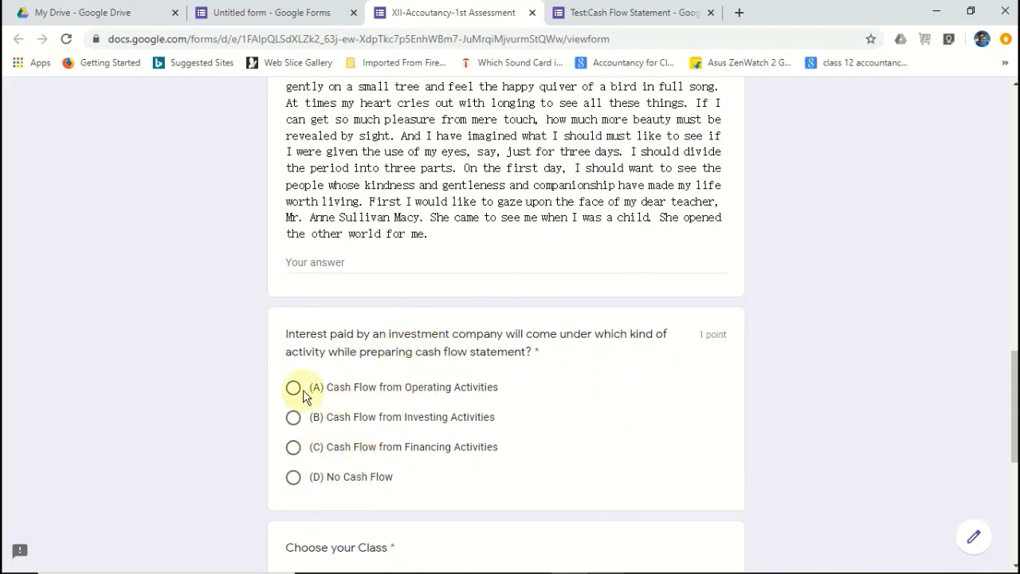
{"action": "scroll", "coordinate": [383, 489], "scroll_direction": "down", "scroll_amount": 4}
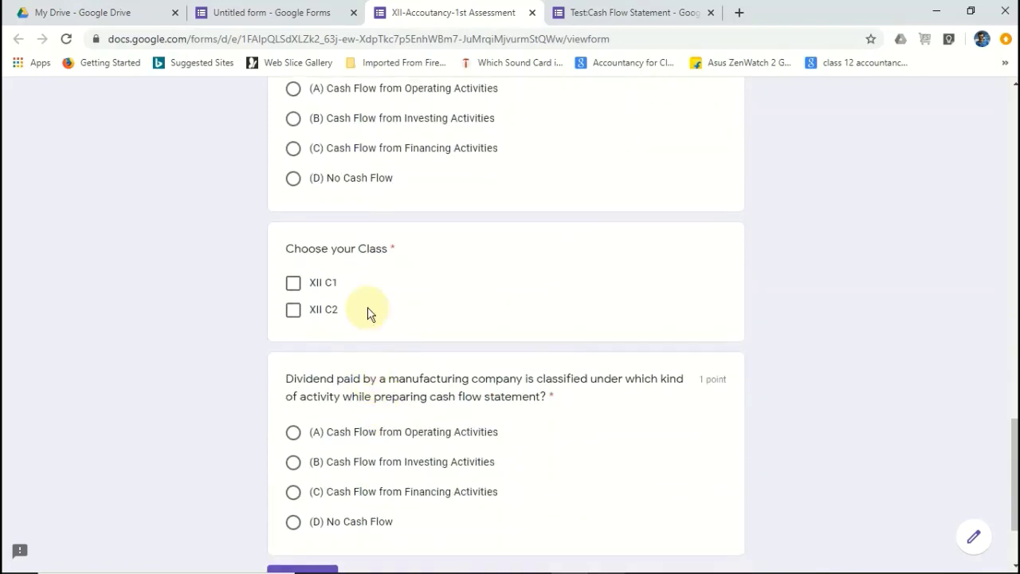
{"action": "left_click", "coordinate": [292, 311]}
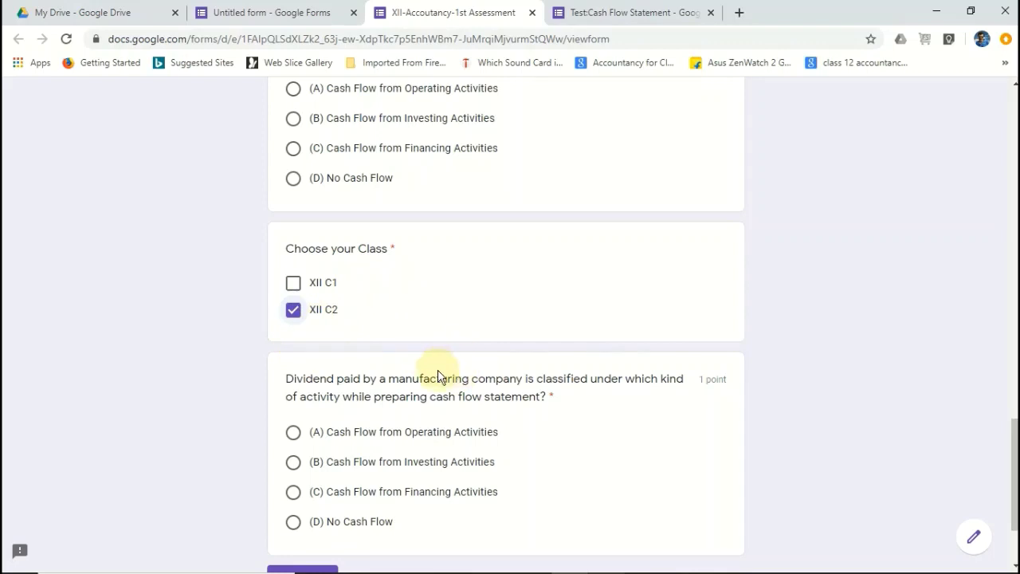
{"action": "scroll", "coordinate": [359, 382], "scroll_direction": "down", "scroll_amount": 1}
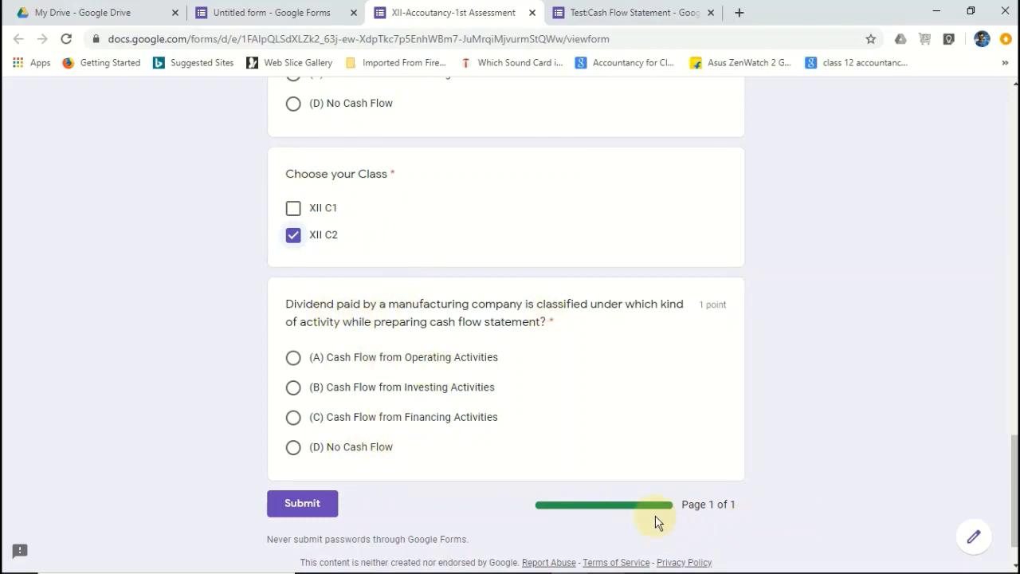
Try to submit the partly filled quiz preview, and return to the form's editor
{"action": "left_click", "coordinate": [309, 504]}
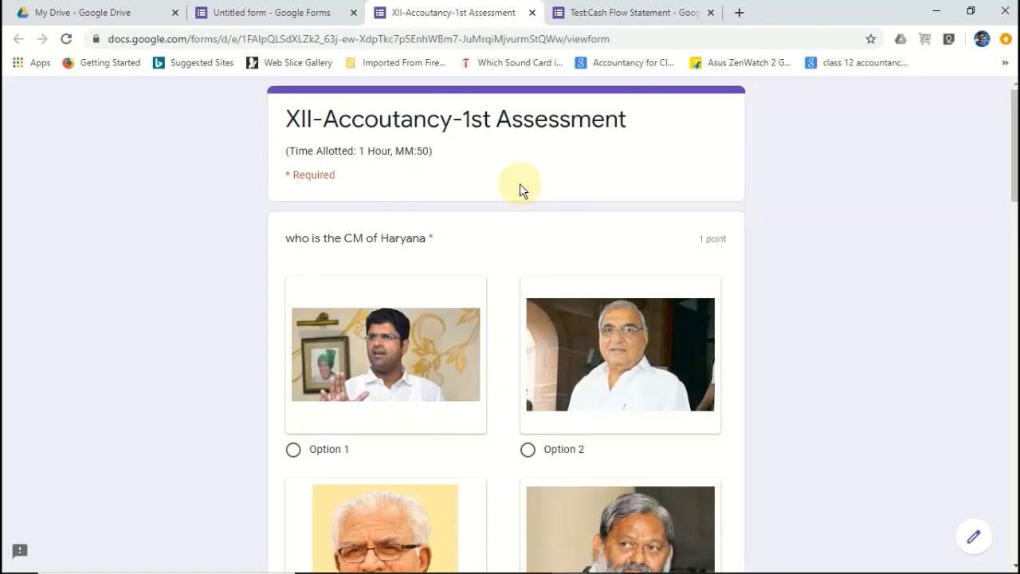
{"action": "left_click", "coordinate": [278, 16]}
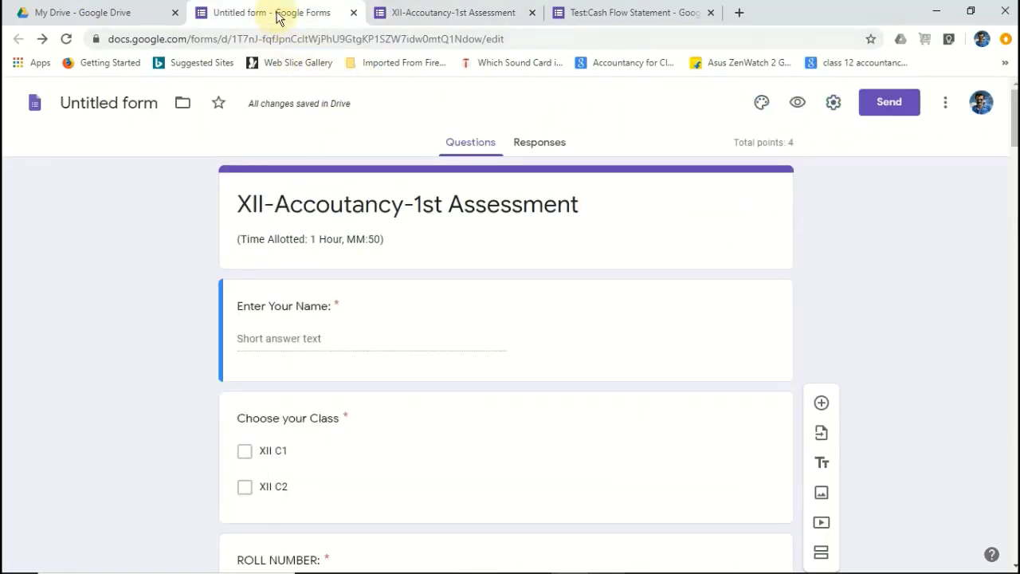
{"action": "scroll", "coordinate": [487, 326], "scroll_direction": "down", "scroll_amount": 2}
{"action": "scroll", "coordinate": [488, 333], "scroll_direction": "up", "scroll_amount": 2}
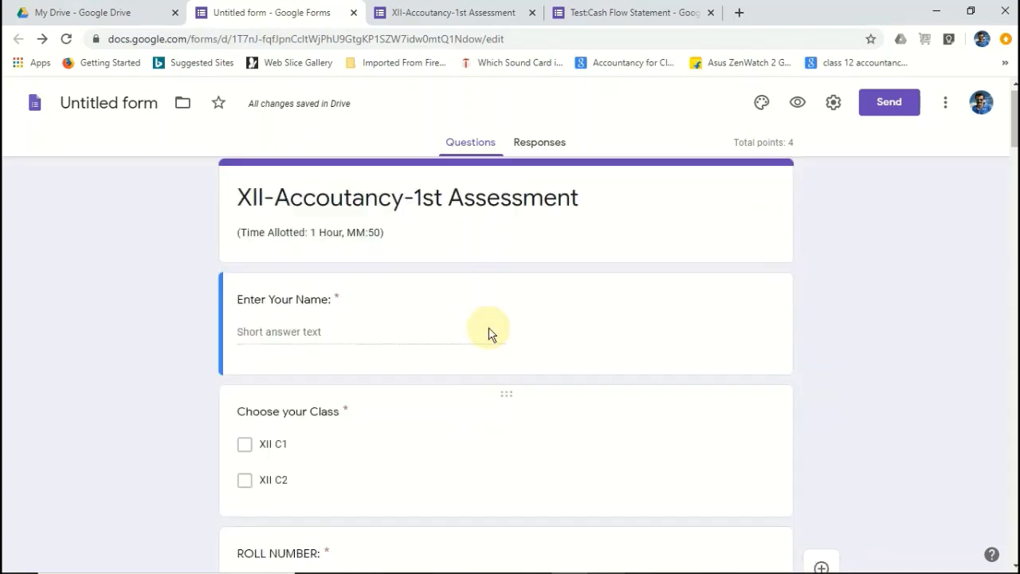
Open the form's send options and replace the email message with "click the link and start your answers"
{"action": "left_click", "coordinate": [886, 108]}
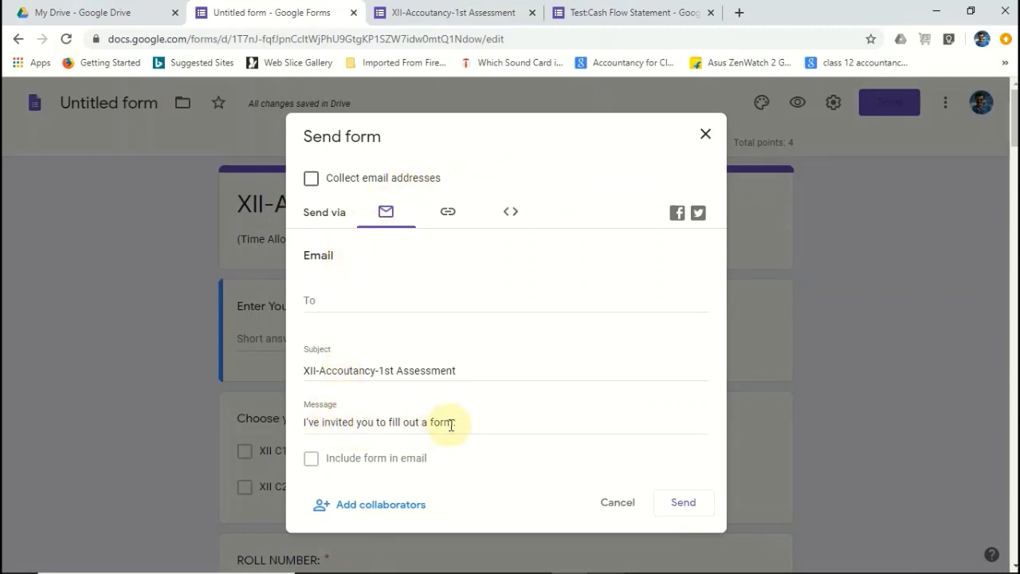
{"action": "left_click_drag", "start_coordinate": [460, 422], "coordinate": [288, 418]}
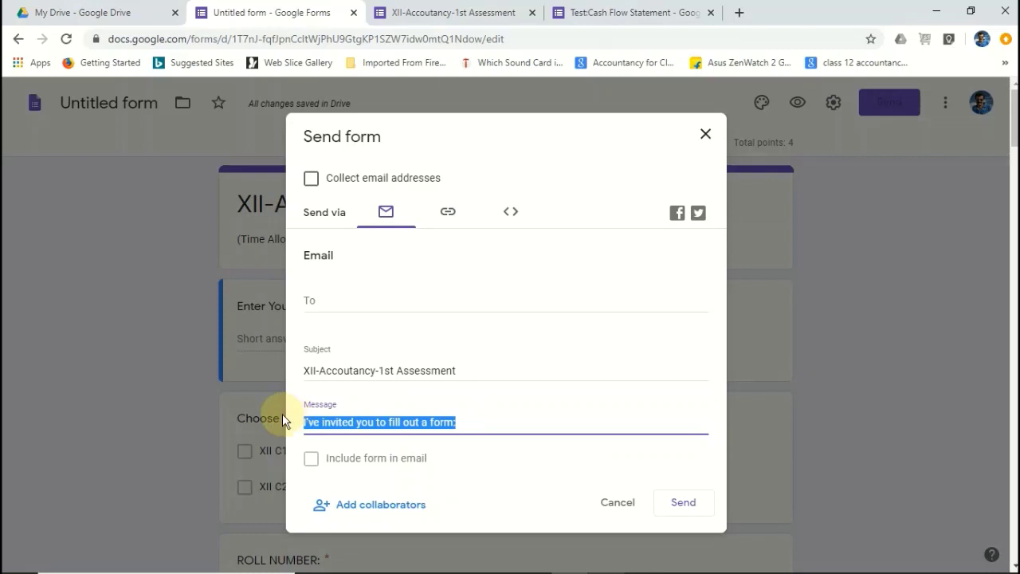
{"action": "type", "text": "clikc the"}
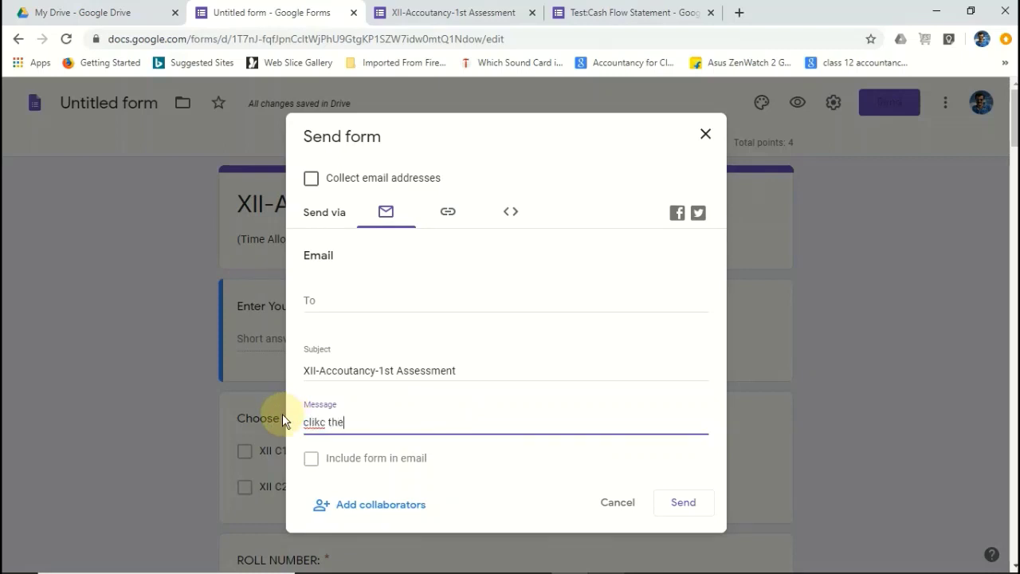
{"action": "key", "text": "BackSpace"}
{"action": "key", "text": "BackSpace"}
{"action": "key", "text": "BackSpace"}
{"action": "key", "text": "BackSpace"}
{"action": "key", "text": "BackSpace"}
{"action": "key", "text": "BackSpace"}
{"action": "type", "text": "ck the"}
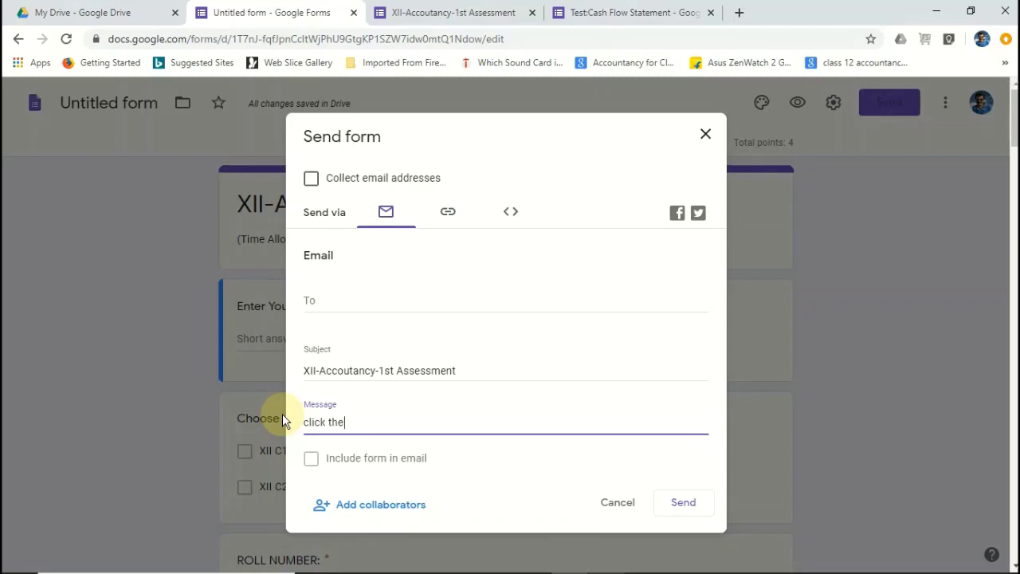
{"action": "type", "text": " link and start your "}
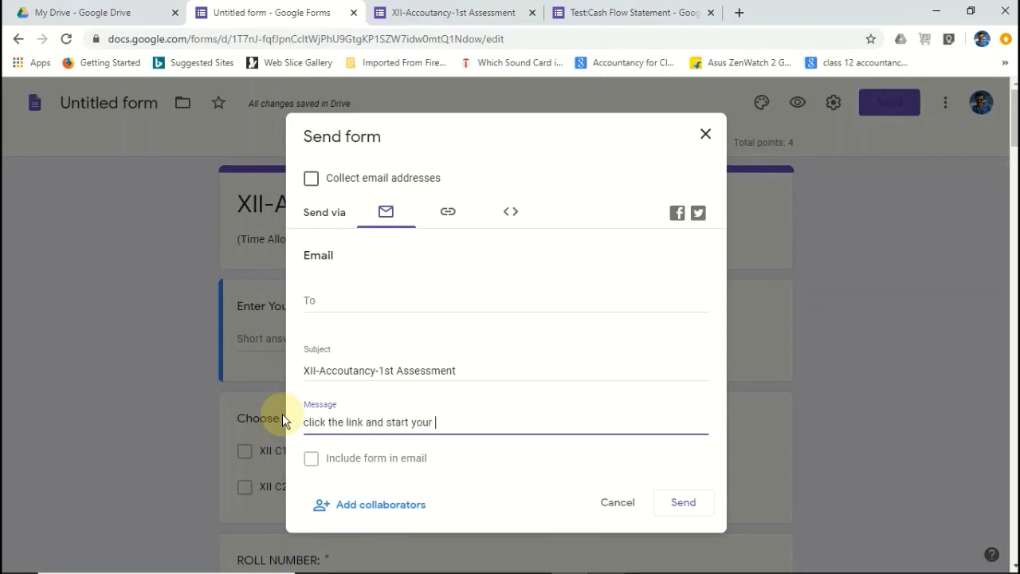
{"action": "type", "text": "answers"}
Shorten the form's shareable link, copy it and close the send options
{"action": "left_click", "coordinate": [448, 217]}
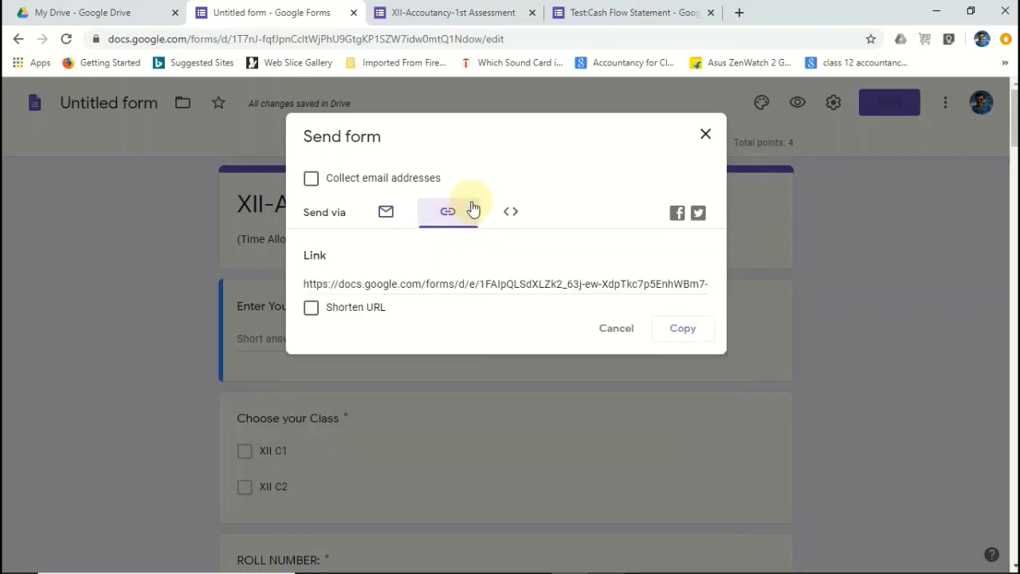
{"action": "left_click", "coordinate": [386, 212]}
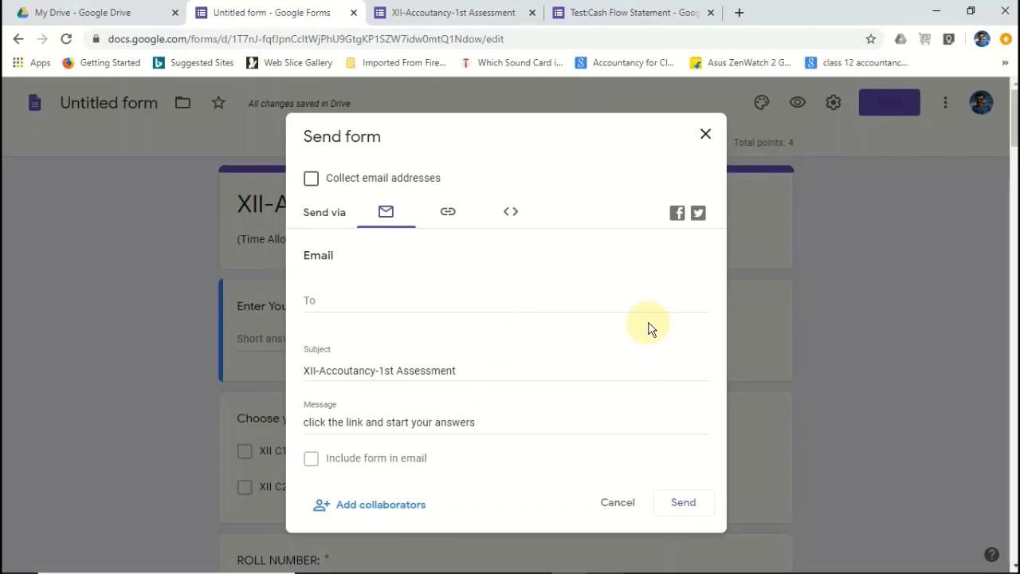
{"action": "left_click", "coordinate": [447, 213]}
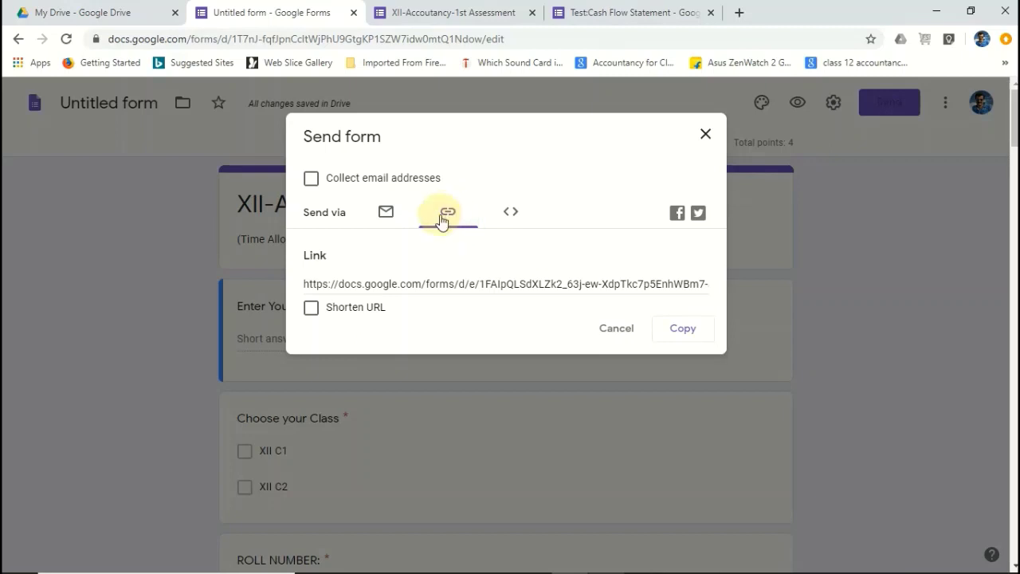
{"action": "left_click", "coordinate": [311, 309]}
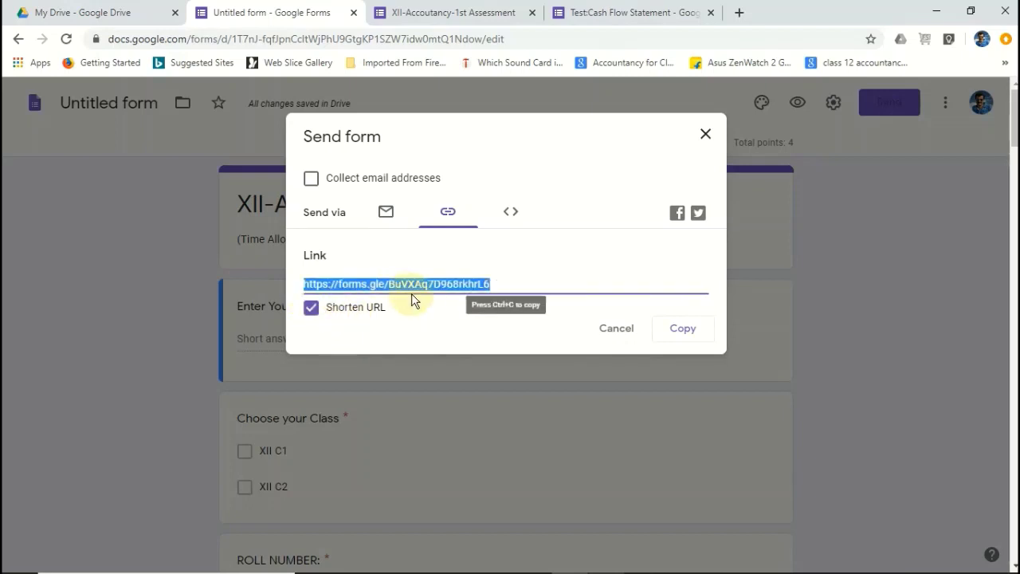
{"action": "right_click", "coordinate": [456, 295]}
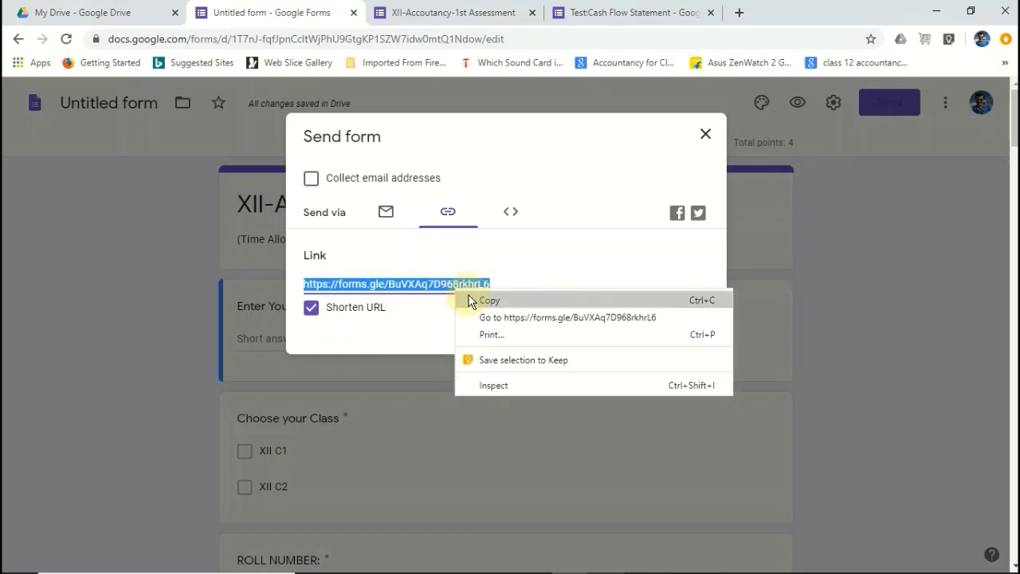
{"action": "left_click", "coordinate": [482, 301]}
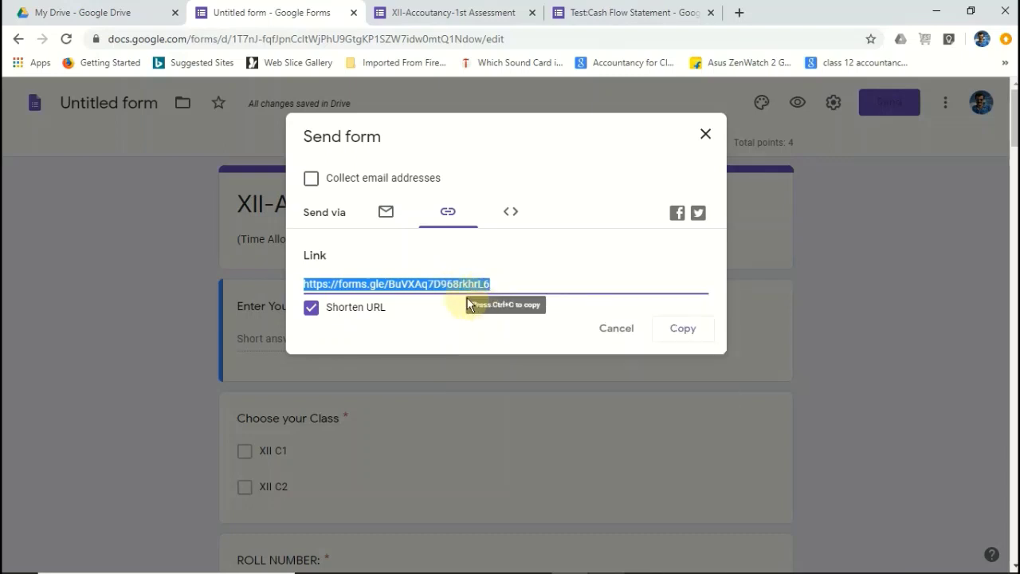
{"action": "left_click", "coordinate": [701, 336]}
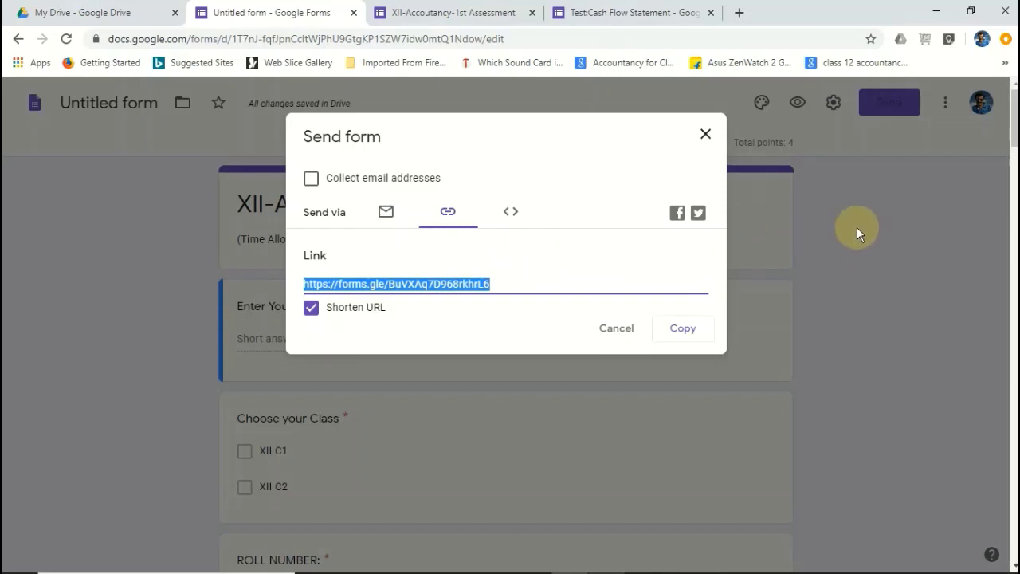
{"action": "left_click", "coordinate": [615, 330]}
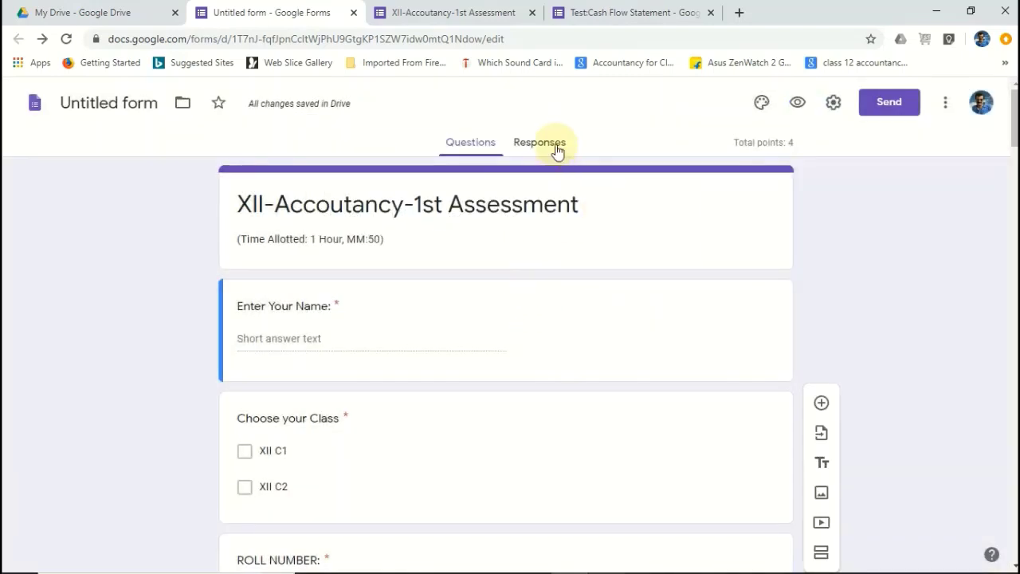
Check the quiz's responses, and open a fresh preview to compare its question order with the earlier preview
{"action": "left_click", "coordinate": [555, 148]}
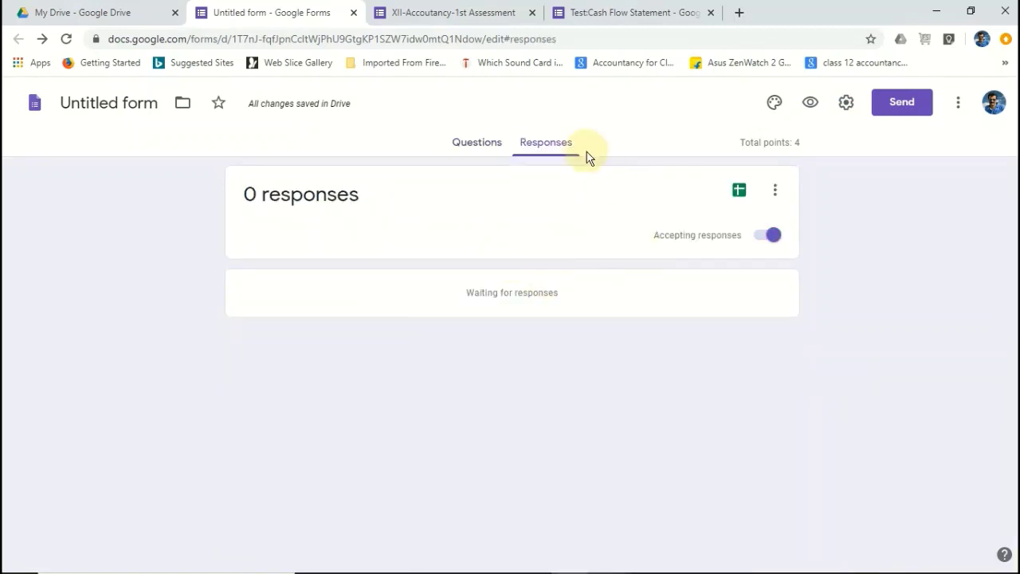
{"action": "left_click", "coordinate": [809, 102]}
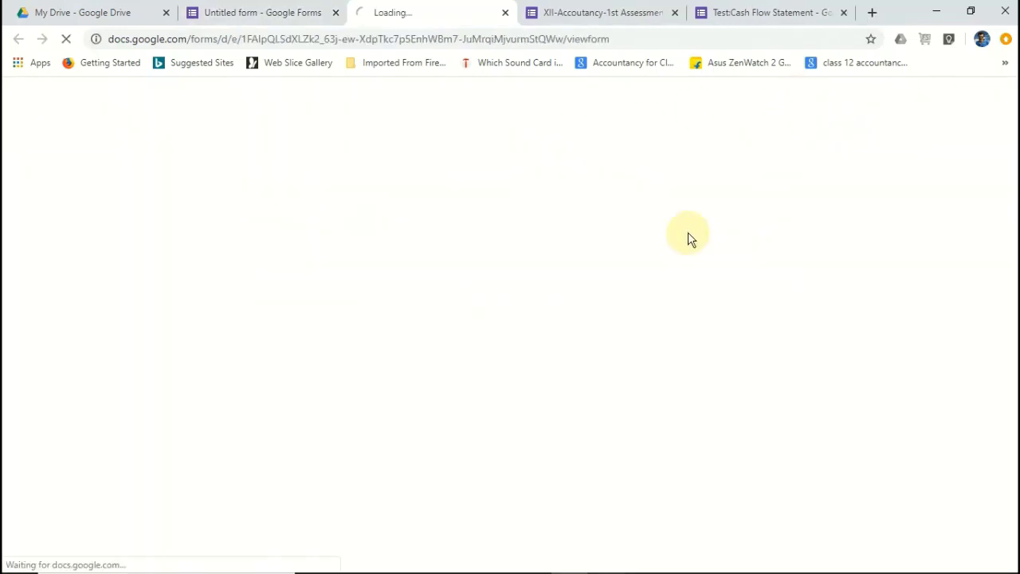
{"action": "scroll", "coordinate": [486, 255], "scroll_direction": "down", "scroll_amount": 1}
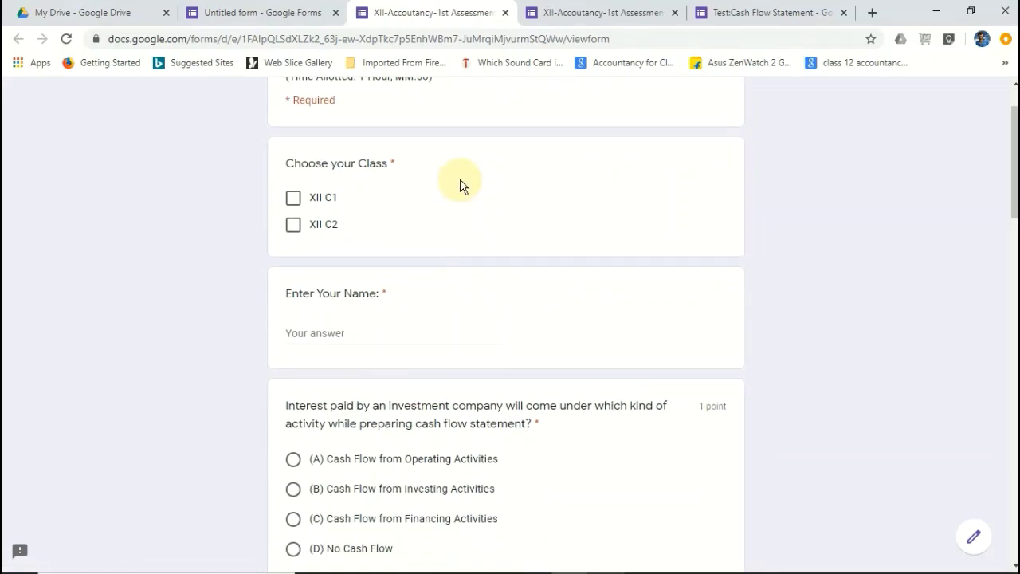
{"action": "scroll", "coordinate": [461, 185], "scroll_direction": "up", "scroll_amount": 1}
{"action": "scroll", "coordinate": [460, 186], "scroll_direction": "down", "scroll_amount": 17}
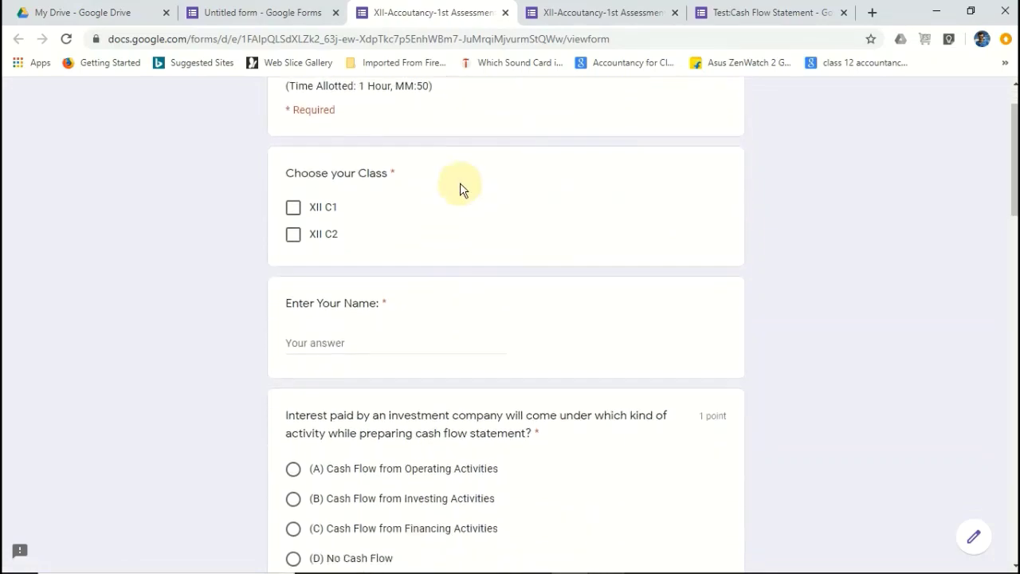
{"action": "scroll", "coordinate": [437, 275], "scroll_direction": "down", "scroll_amount": 3}
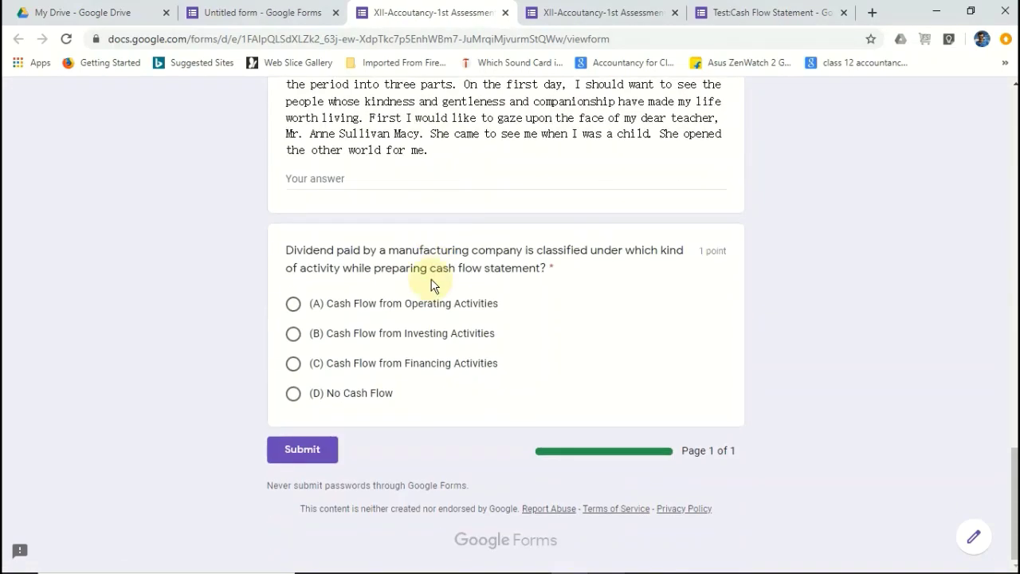
{"action": "scroll", "coordinate": [431, 284], "scroll_direction": "up", "scroll_amount": 18}
{"action": "scroll", "coordinate": [429, 282], "scroll_direction": "up", "scroll_amount": 1}
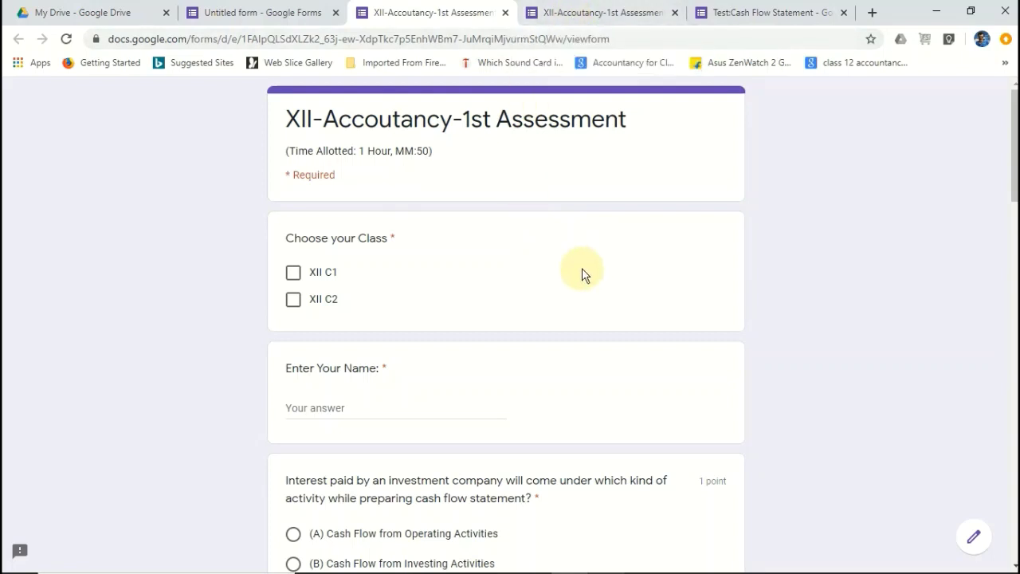
{"action": "left_click", "coordinate": [571, 13]}
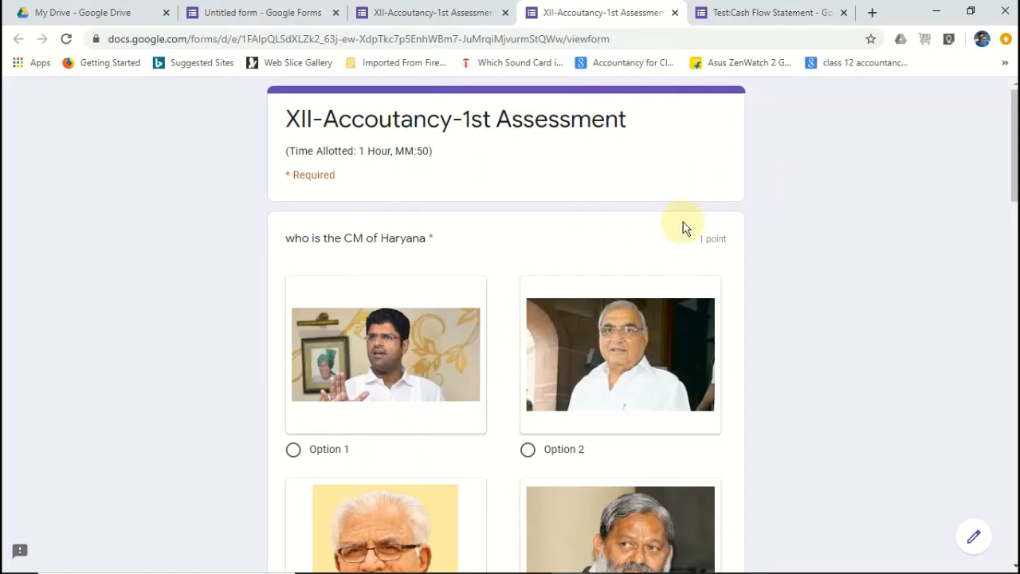
Switch to the Test:Cash Flow Statement form and look through its questions
{"action": "left_click", "coordinate": [730, 14]}
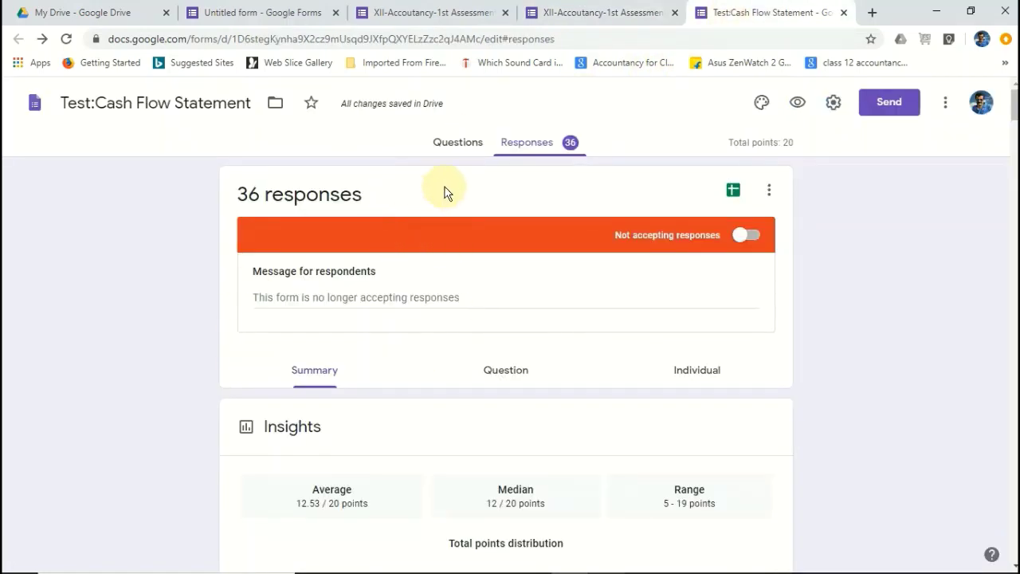
{"action": "left_click", "coordinate": [457, 143]}
{"action": "scroll", "coordinate": [417, 342], "scroll_direction": "down", "scroll_amount": 5}
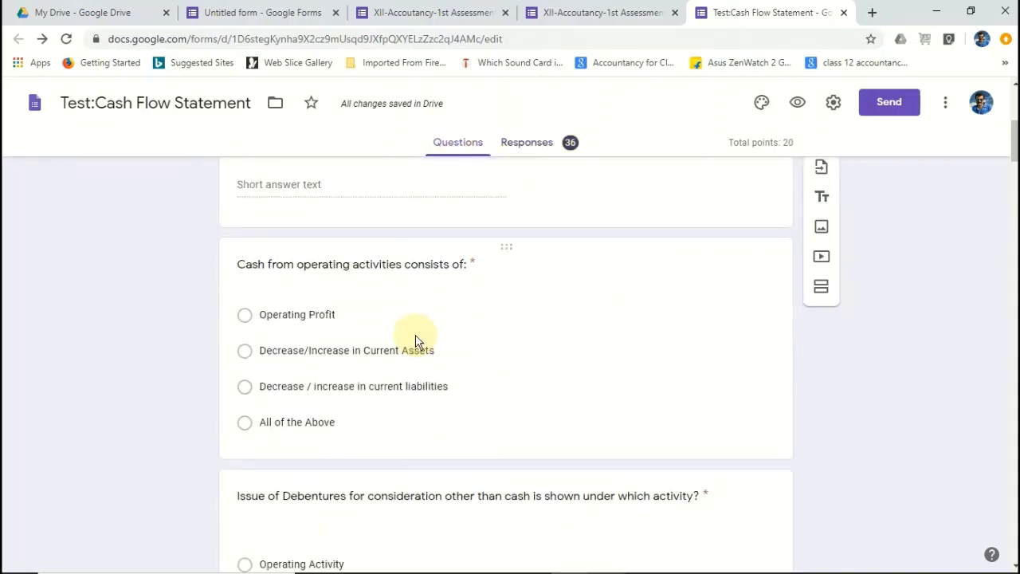
{"action": "scroll", "coordinate": [415, 341], "scroll_direction": "down", "scroll_amount": 15}
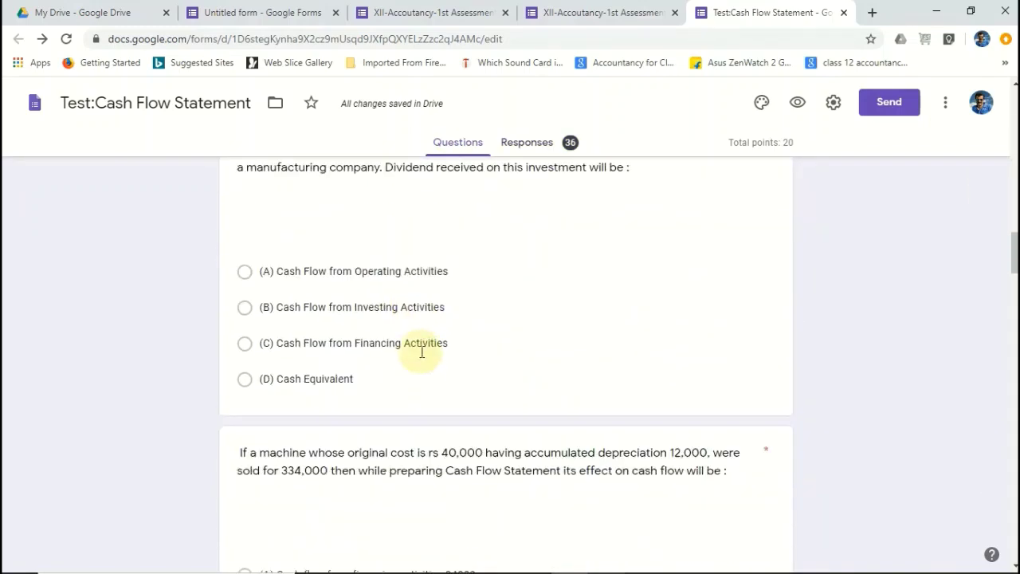
{"action": "scroll", "coordinate": [423, 359], "scroll_direction": "down", "scroll_amount": 10}
{"action": "scroll", "coordinate": [426, 379], "scroll_direction": "up", "scroll_amount": 12}
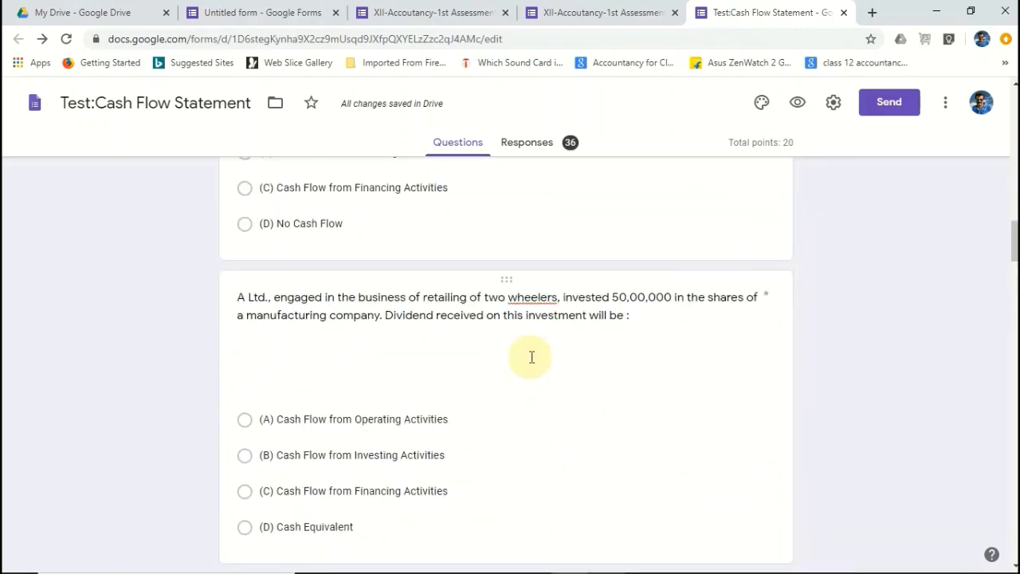
{"action": "scroll", "coordinate": [531, 357], "scroll_direction": "up", "scroll_amount": 15}
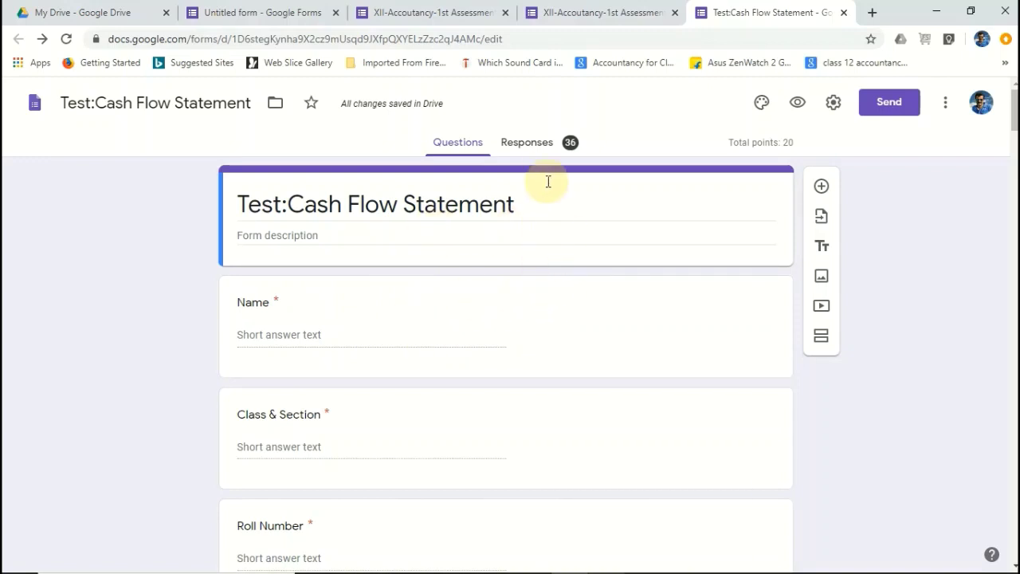
In the Cash Flow Statement test's responses, turn accepting responses on and switch it off again
{"action": "left_click", "coordinate": [519, 147]}
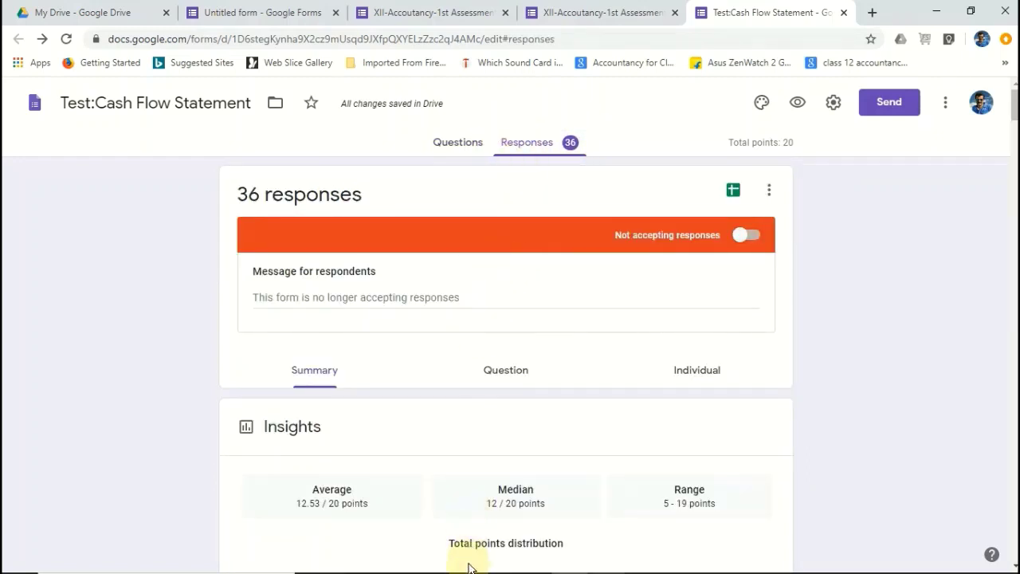
{"action": "left_click", "coordinate": [753, 238]}
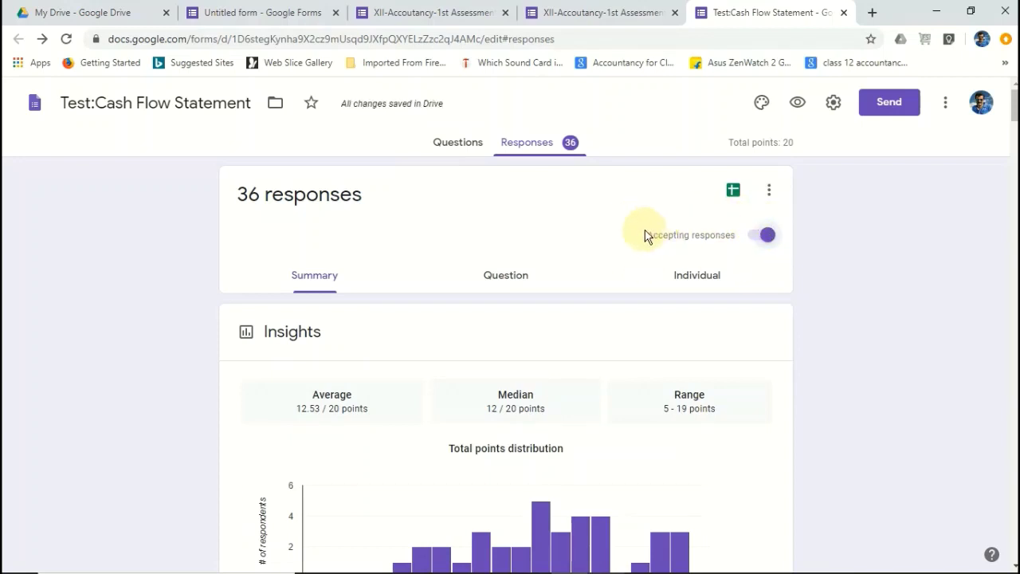
{"action": "left_click", "coordinate": [776, 237]}
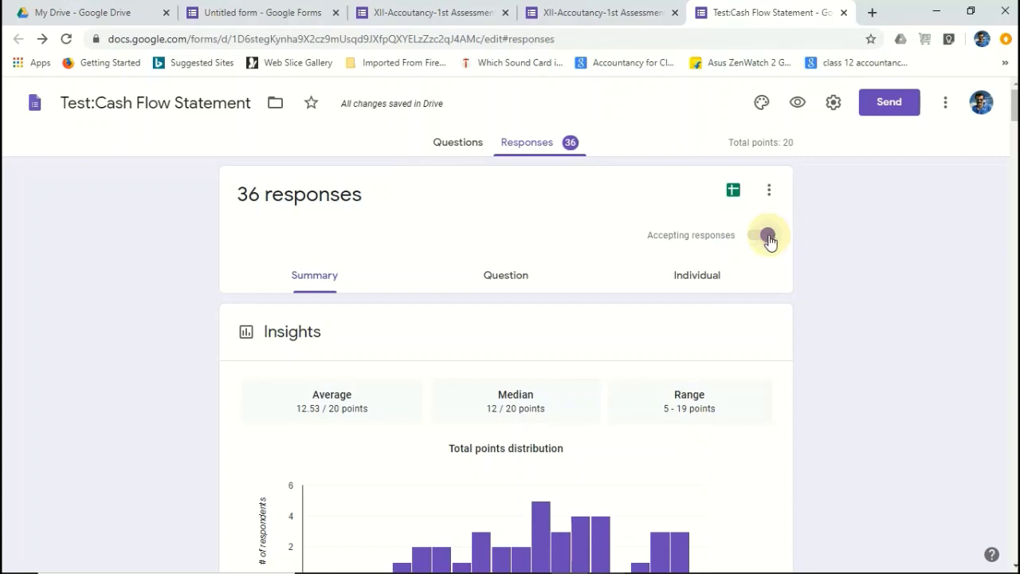
{"action": "left_click", "coordinate": [768, 238]}
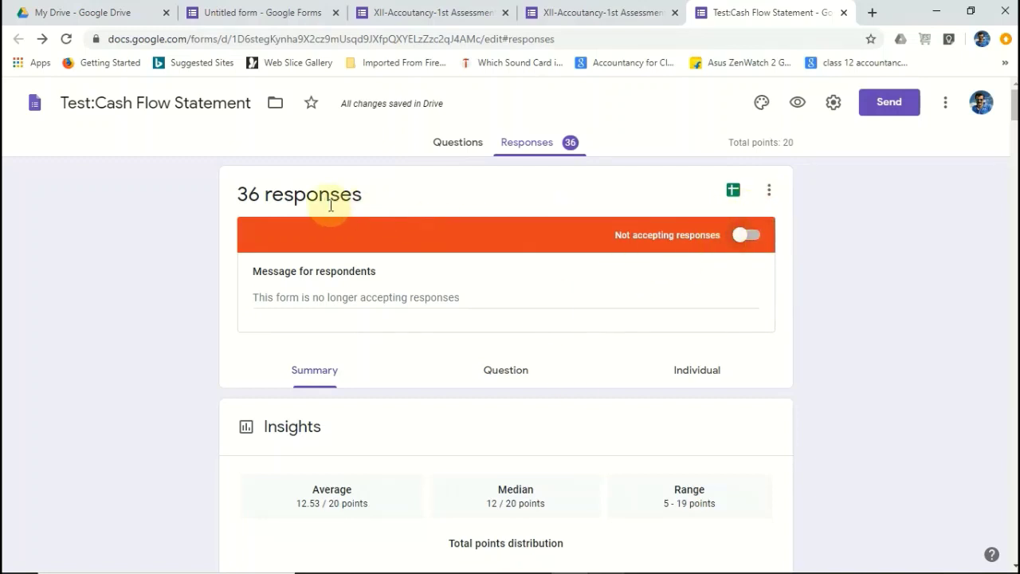
Examine the Cash Flow Statement test's score insights, total points distribution and frequently missed questions
{"action": "scroll", "coordinate": [314, 395], "scroll_direction": "down", "scroll_amount": 1}
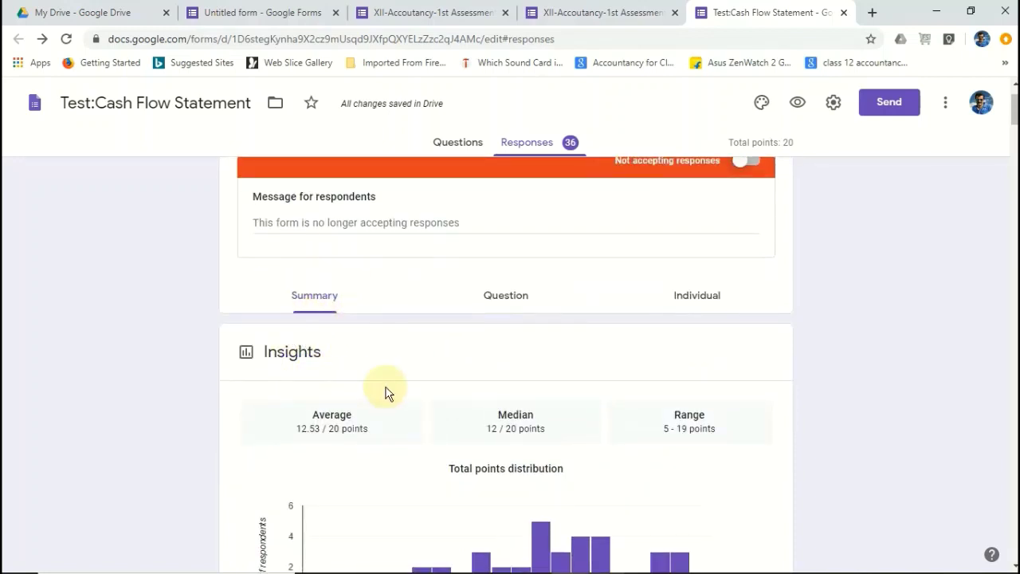
{"action": "scroll", "coordinate": [387, 390], "scroll_direction": "down", "scroll_amount": 3}
{"action": "scroll", "coordinate": [400, 299], "scroll_direction": "up", "scroll_amount": 2}
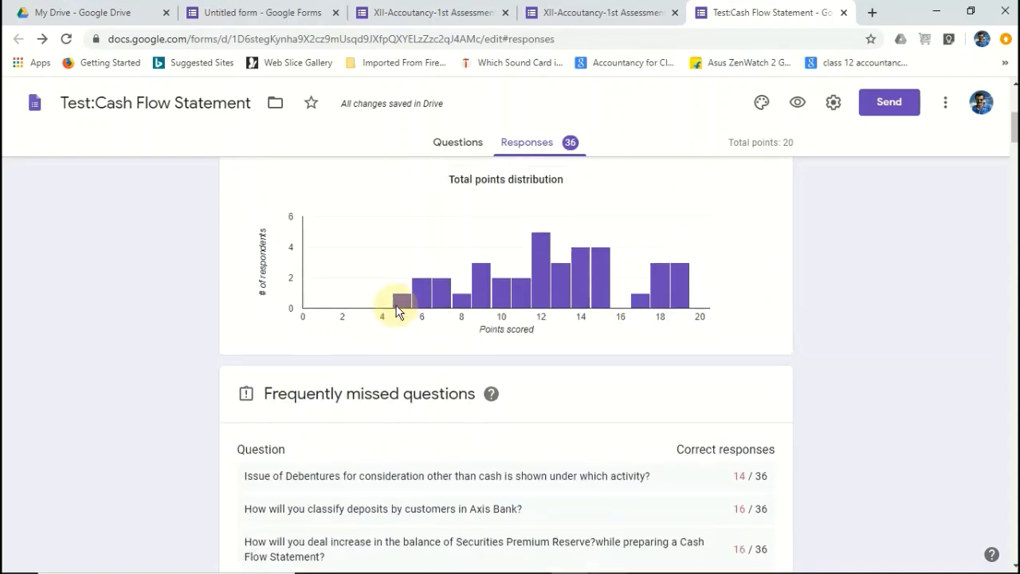
{"action": "scroll", "coordinate": [507, 402], "scroll_direction": "down", "scroll_amount": 1}
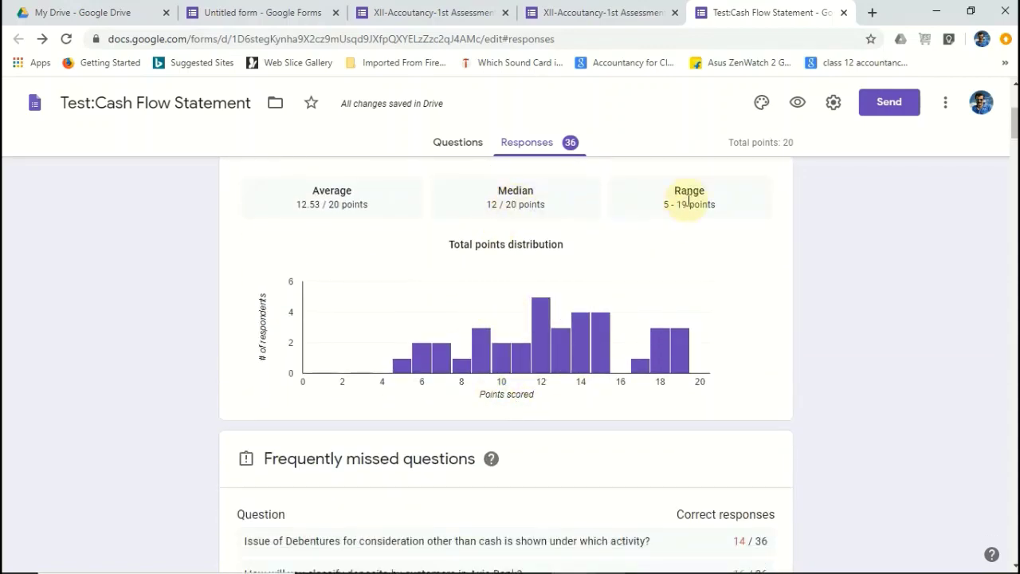
Examine the Cash Flow Statement test's frequently missed questions, respondent names, and Class & Section and Roll Number charts in the response summary
{"action": "scroll", "coordinate": [542, 412], "scroll_direction": "down", "scroll_amount": 3}
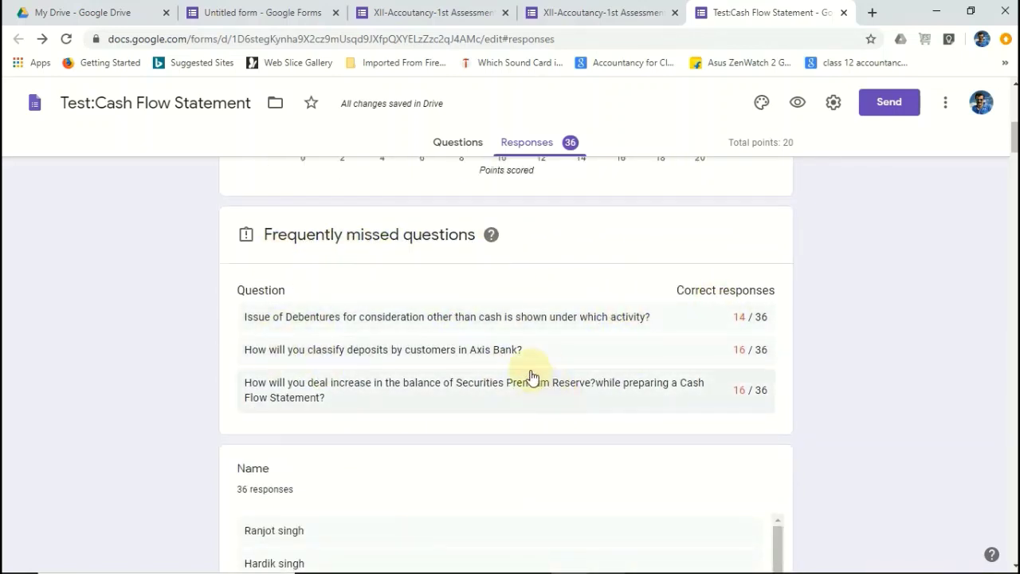
{"action": "scroll", "coordinate": [532, 375], "scroll_direction": "down", "scroll_amount": 5}
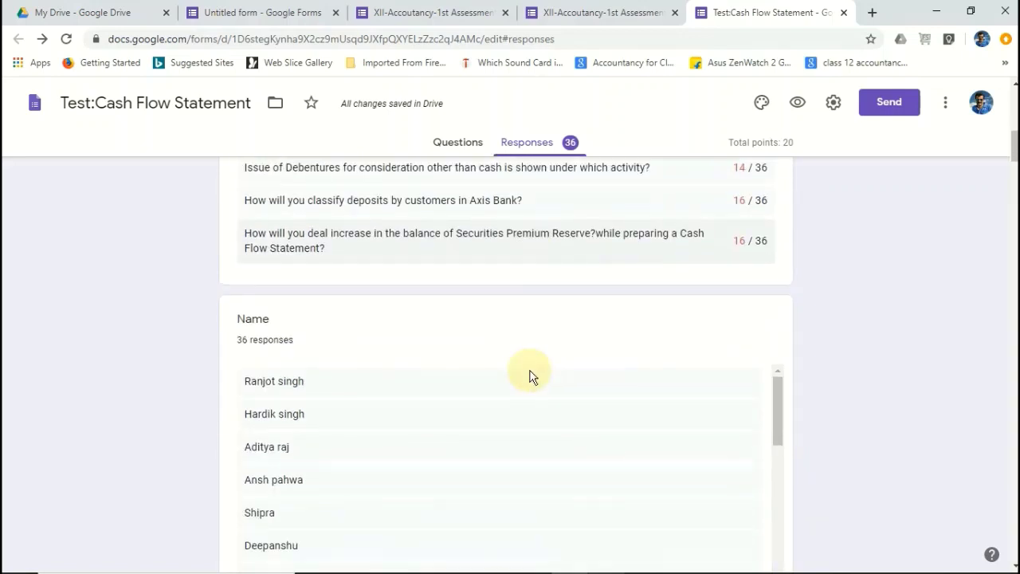
{"action": "scroll", "coordinate": [533, 376], "scroll_direction": "down", "scroll_amount": 2}
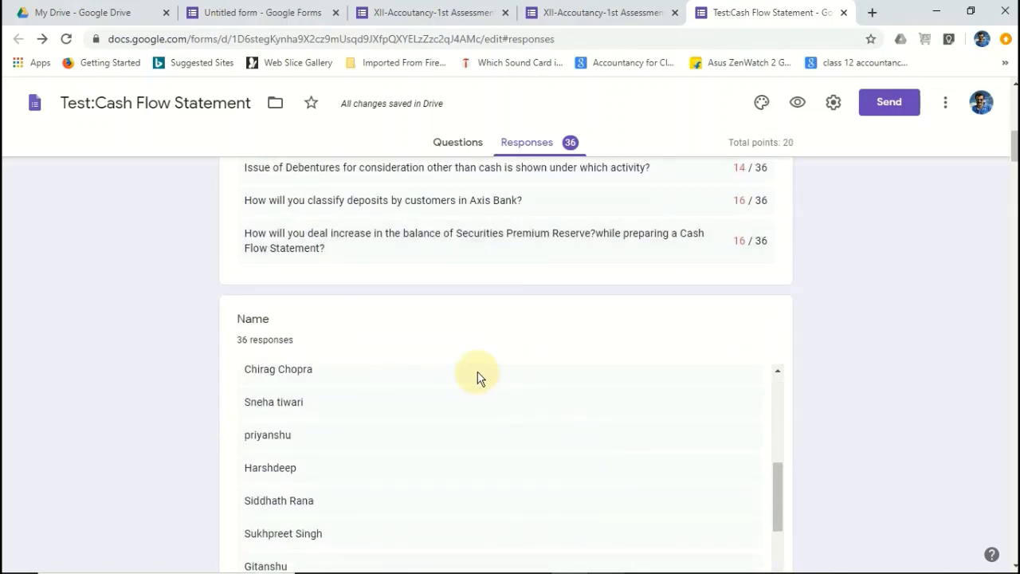
{"action": "scroll", "coordinate": [406, 335], "scroll_direction": "down", "scroll_amount": 1}
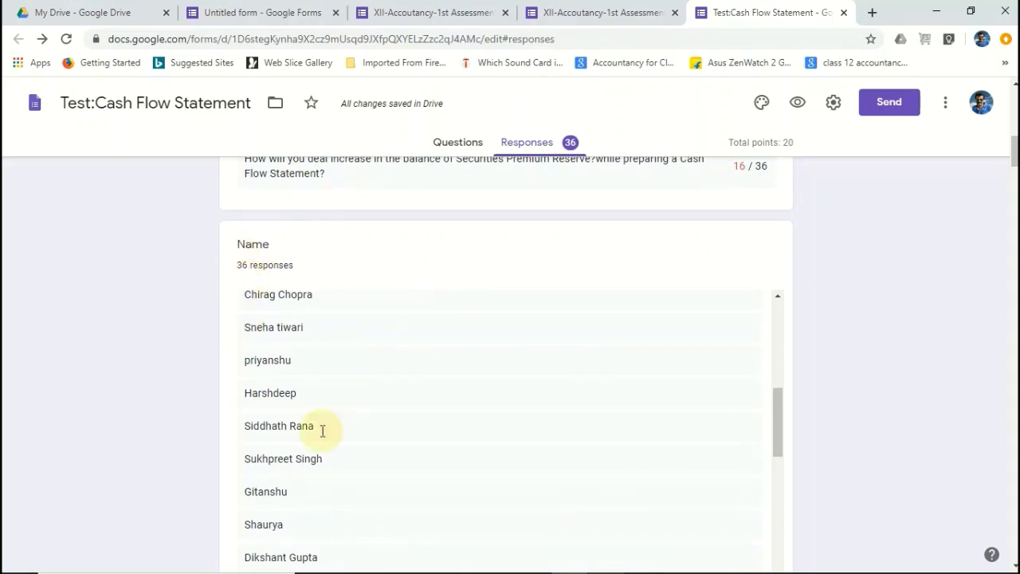
{"action": "scroll", "coordinate": [350, 458], "scroll_direction": "down", "scroll_amount": 2}
{"action": "scroll", "coordinate": [346, 463], "scroll_direction": "down", "scroll_amount": 8}
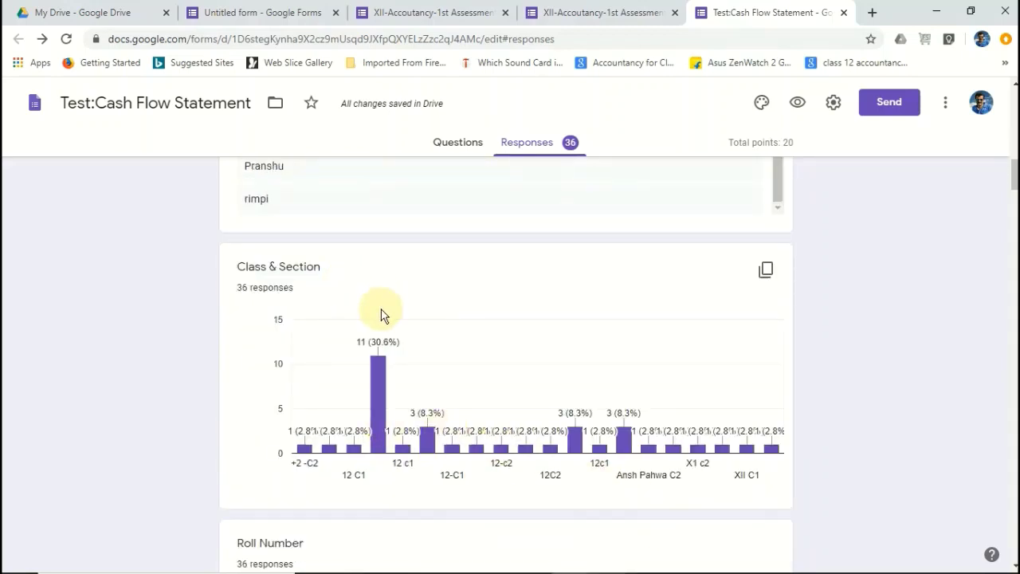
{"action": "scroll", "coordinate": [406, 478], "scroll_direction": "down", "scroll_amount": 5}
{"action": "scroll", "coordinate": [557, 494], "scroll_direction": "up", "scroll_amount": 15}
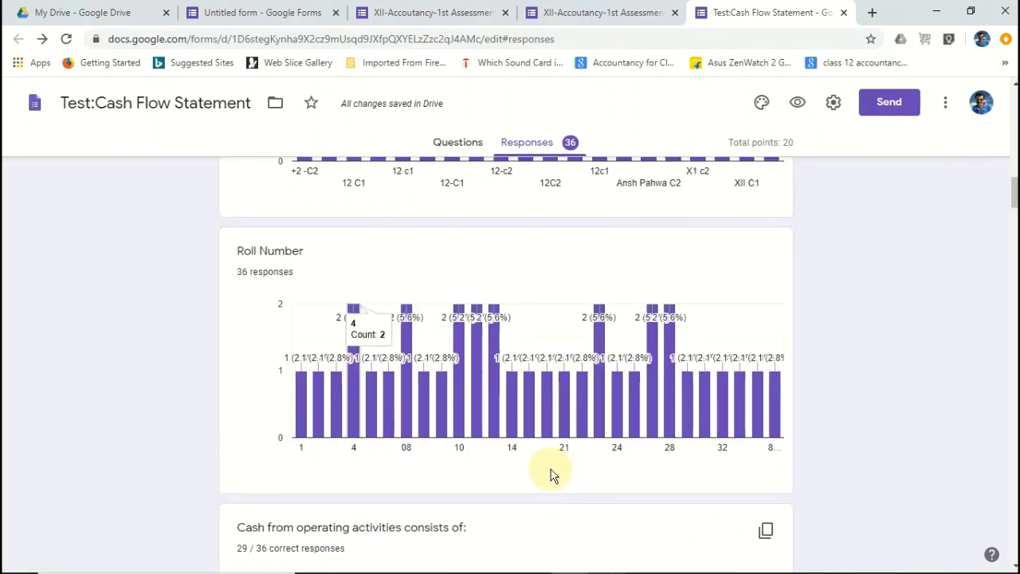
{"action": "scroll", "coordinate": [604, 293], "scroll_direction": "up", "scroll_amount": 2}
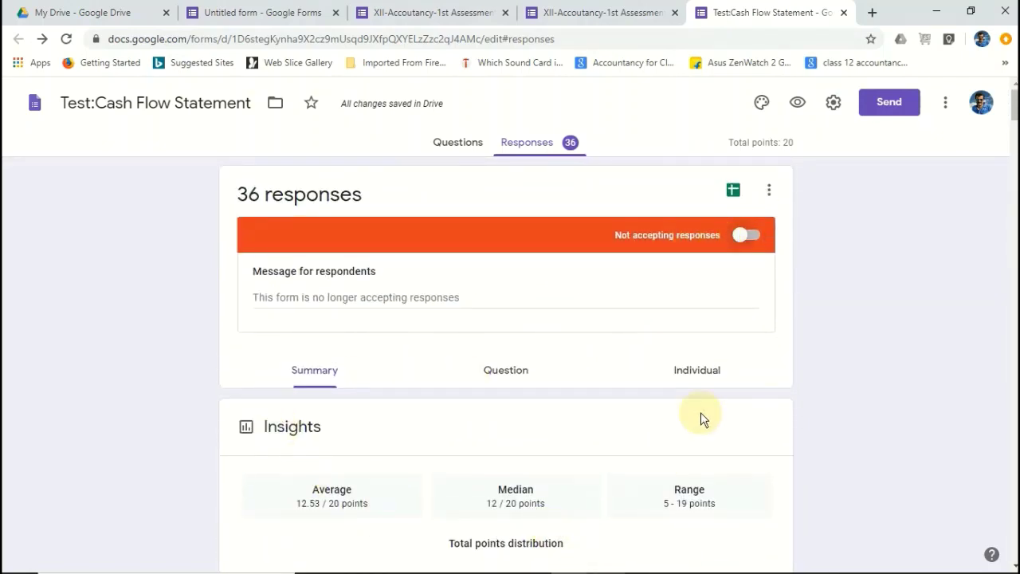
View the Cash Flow Statement test's scores and answers in its linked response spreadsheet, and return to the form
{"action": "left_click", "coordinate": [733, 192]}
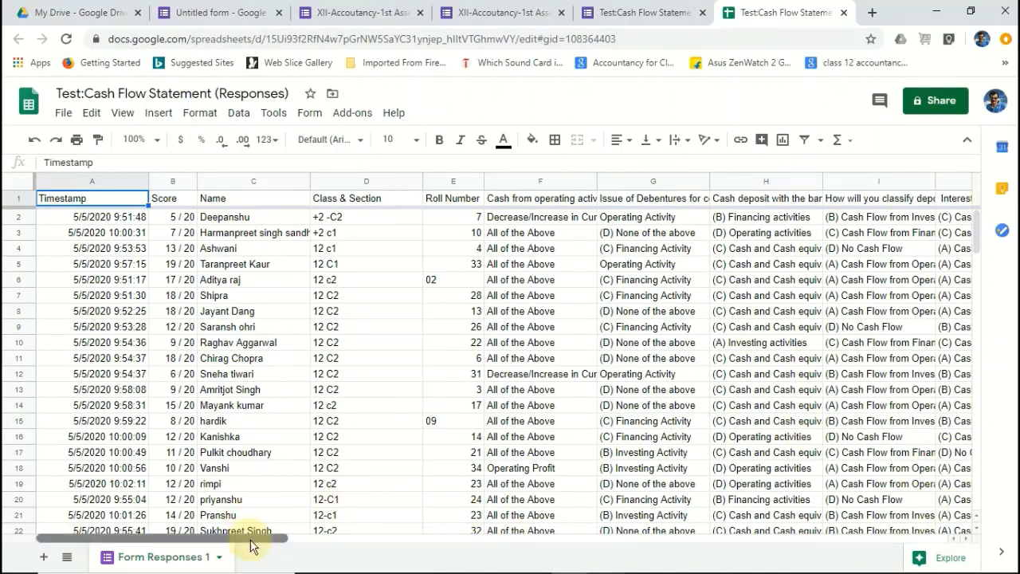
{"action": "mouse_move", "coordinate": [255, 539]}
{"action": "left_mouse_down"}
{"action": "mouse_move", "coordinate": [898, 527]}
{"action": "mouse_move", "coordinate": [574, 538]}
{"action": "mouse_move", "coordinate": [244, 529]}
{"action": "left_mouse_up"}
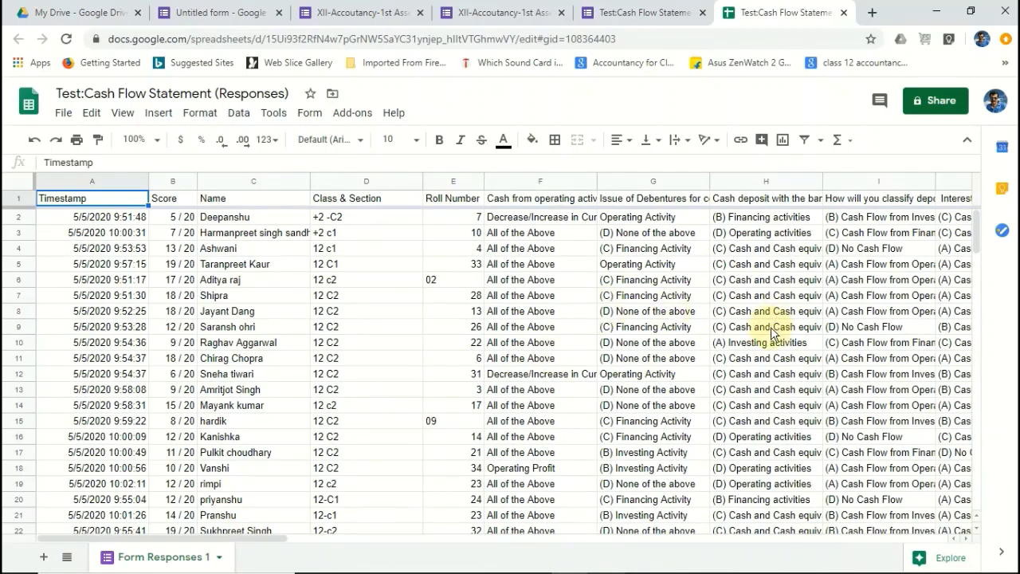
{"action": "left_click", "coordinate": [635, 16]}
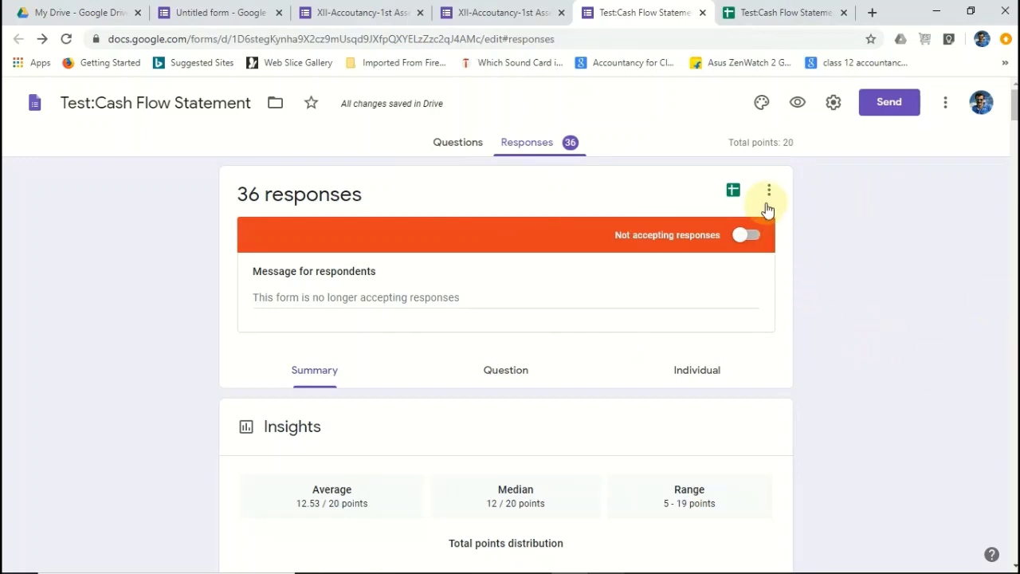
Download the test's responses as a CSV, select Test:Cash Flow Statement.csv in the downloaded archive, and dismiss the WinRAR notice
{"action": "left_click", "coordinate": [769, 193]}
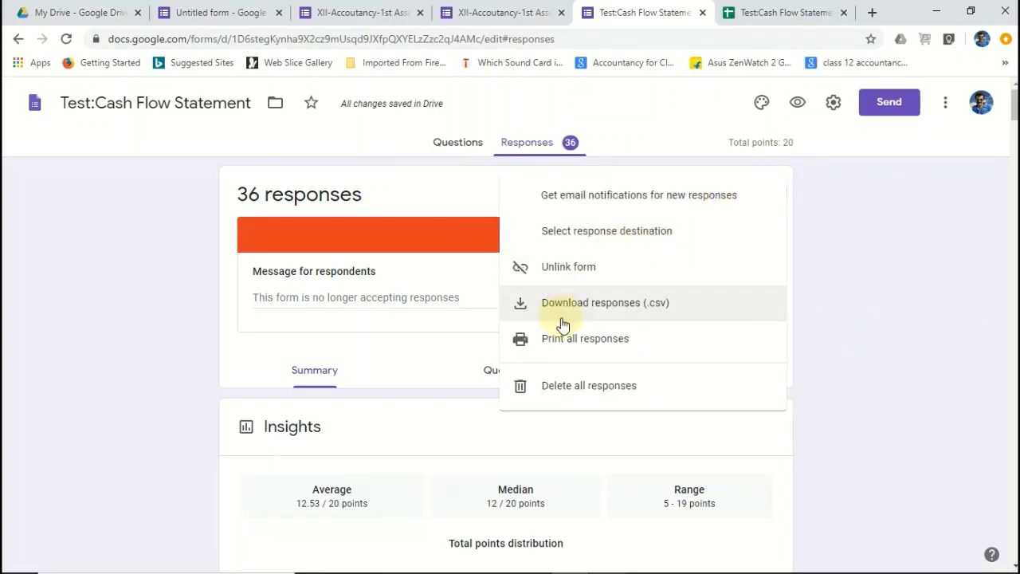
{"action": "left_click", "coordinate": [638, 303]}
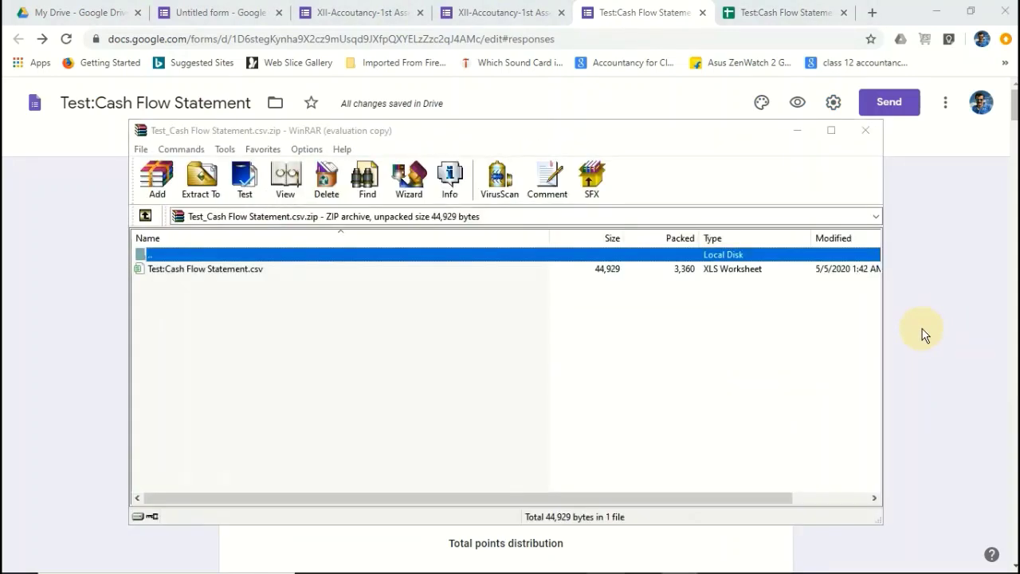
{"action": "left_click", "coordinate": [207, 269]}
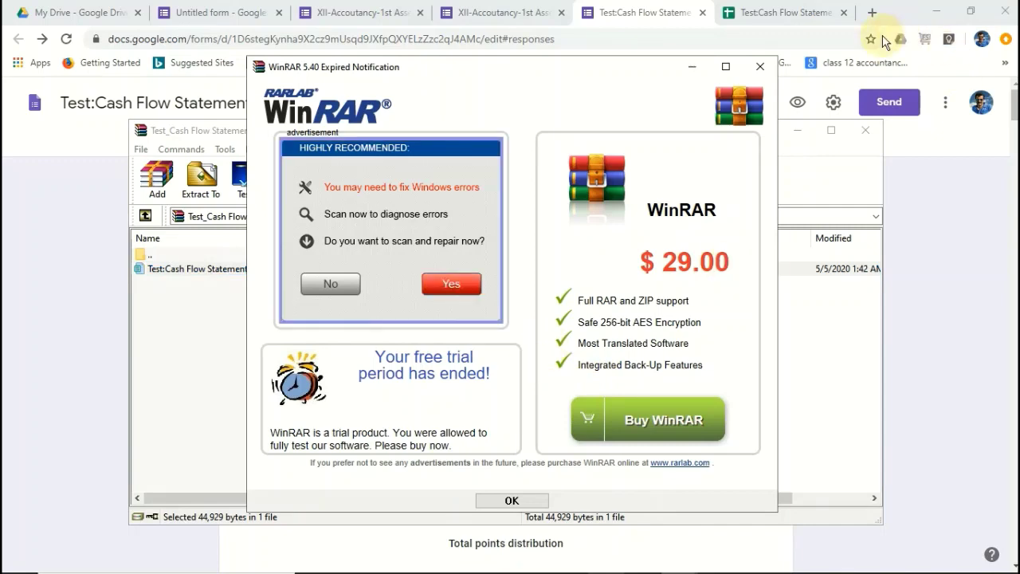
{"action": "left_click", "coordinate": [760, 67]}
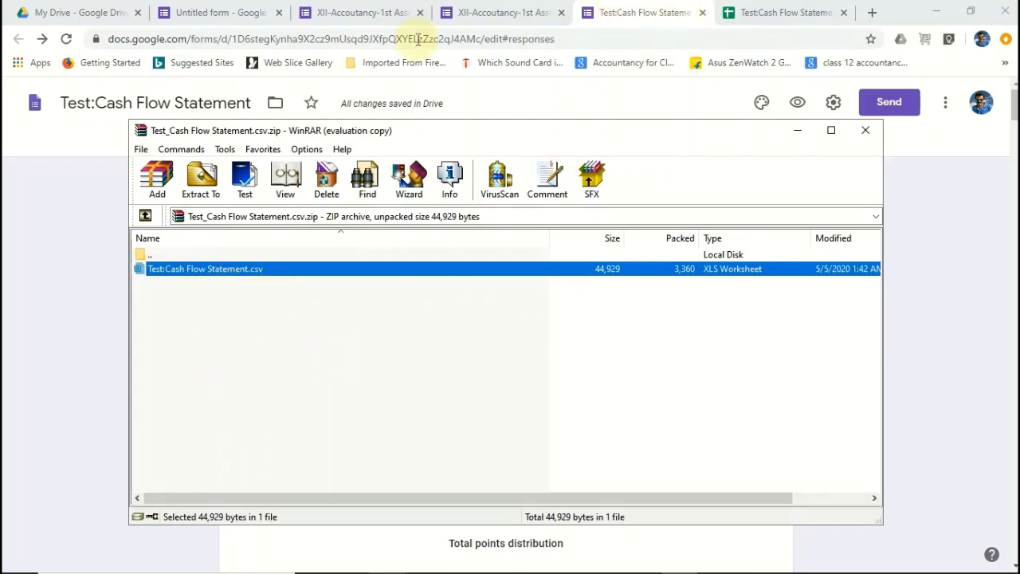
Look through one XII-Accoutancy-1st Assessment preview and compare its opening questions with those in the other preview
{"action": "left_click", "coordinate": [502, 15]}
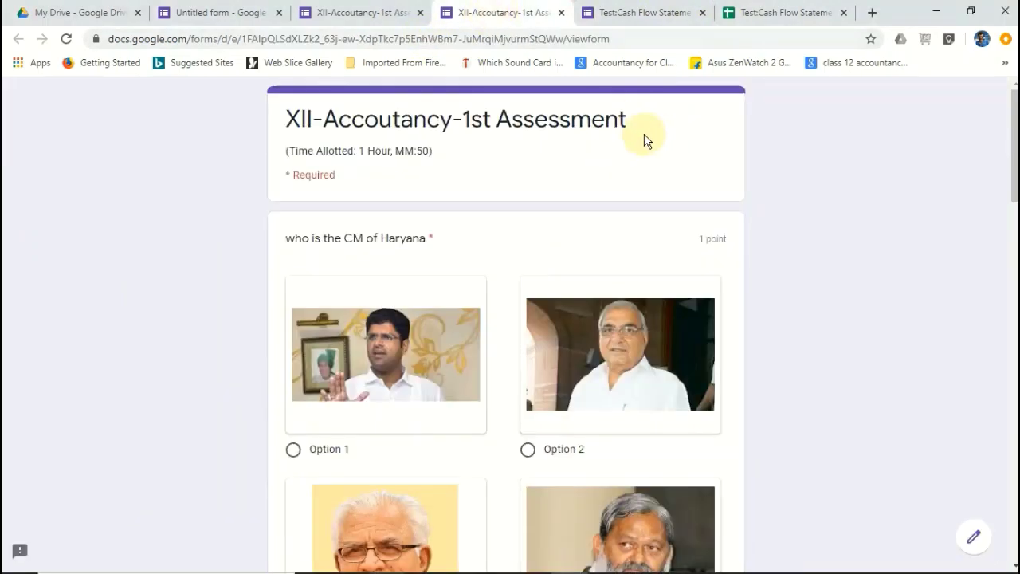
{"action": "scroll", "coordinate": [645, 143], "scroll_direction": "down", "scroll_amount": 10}
{"action": "left_click_drag", "start_coordinate": [1014, 298], "coordinate": [1010, 126]}
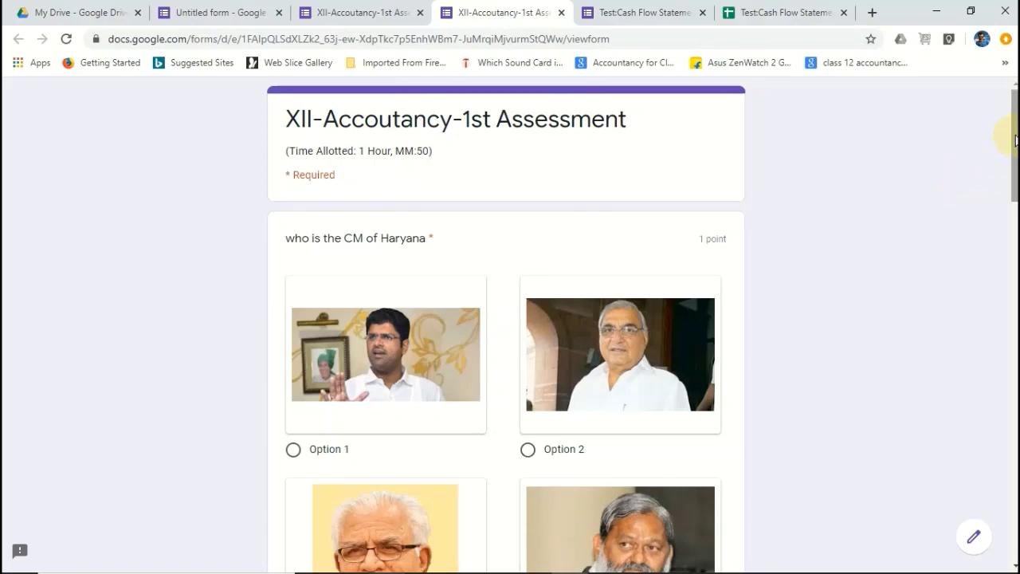
{"action": "mouse_move", "coordinate": [1014, 139]}
{"action": "left_mouse_down"}
{"action": "mouse_move", "coordinate": [1015, 190]}
{"action": "mouse_move", "coordinate": [1015, 140]}
{"action": "left_mouse_up"}
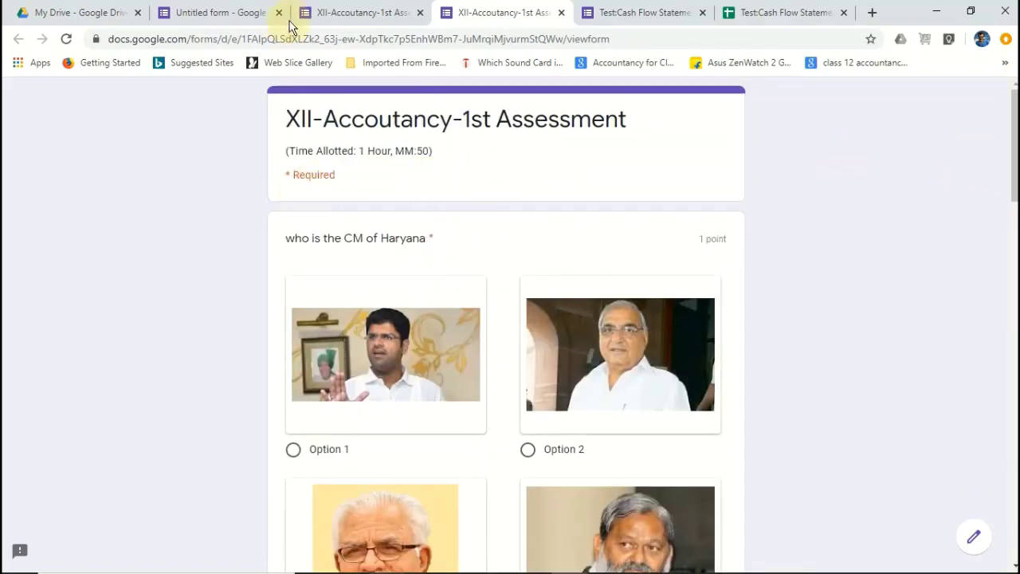
{"action": "left_click", "coordinate": [327, 12]}
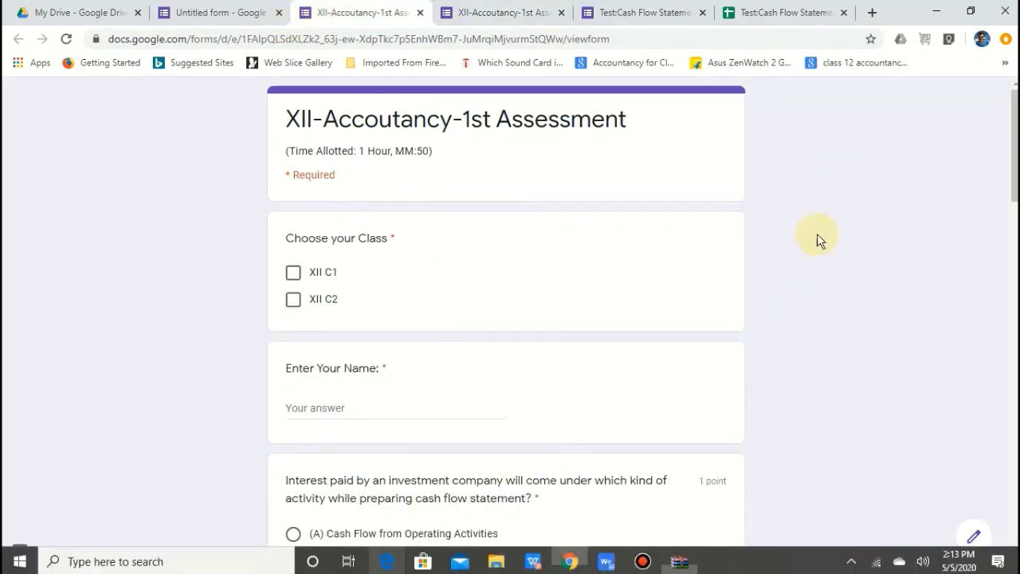
Switch to Document2 in WPS Office and look through its cash flow multiple-choice questions, going back to Q. 31
{"action": "left_click", "coordinate": [606, 562]}
{"action": "left_click", "coordinate": [163, 293]}
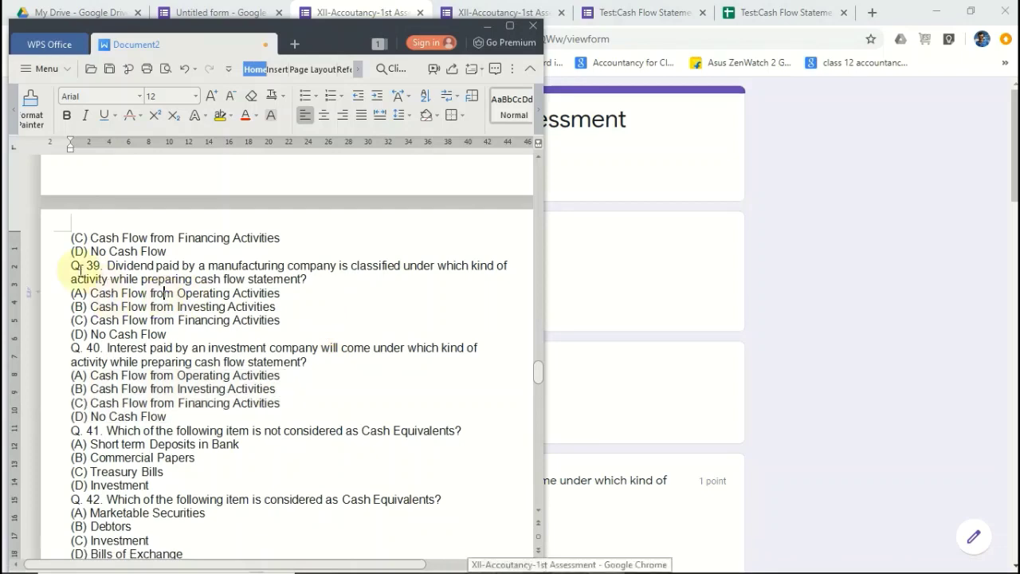
{"action": "left_click_drag", "start_coordinate": [53, 274], "coordinate": [52, 540]}
{"action": "left_click", "coordinate": [223, 265]}
{"action": "scroll", "coordinate": [221, 283], "scroll_direction": "down", "scroll_amount": 4}
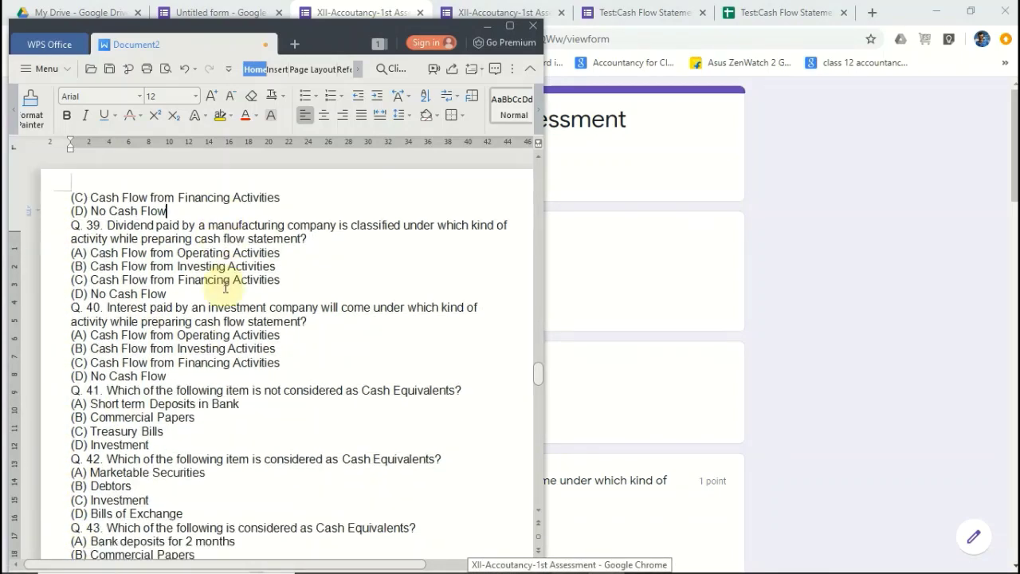
{"action": "scroll", "coordinate": [226, 294], "scroll_direction": "up", "scroll_amount": 4}
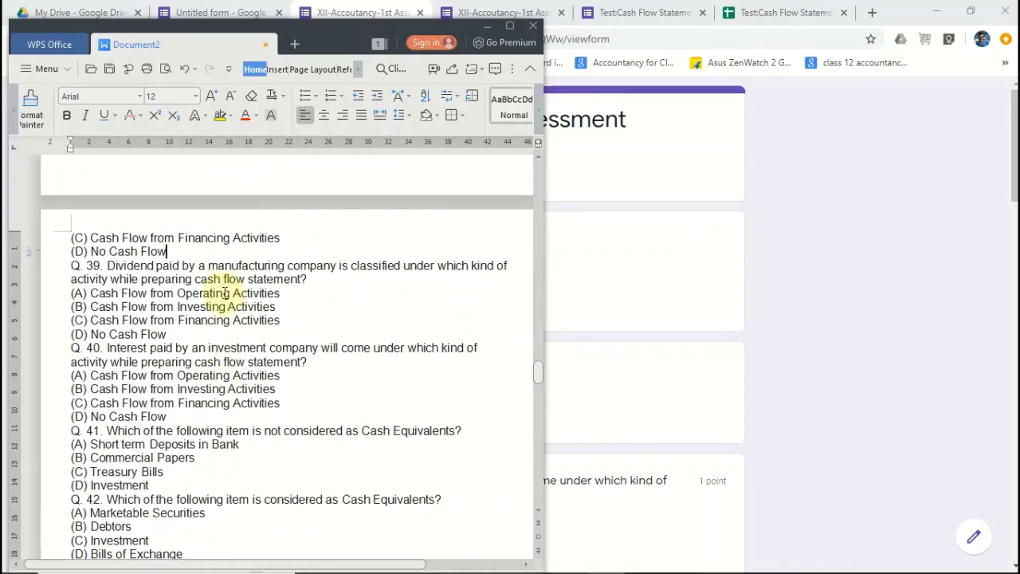
{"action": "scroll", "coordinate": [224, 293], "scroll_direction": "up", "scroll_amount": 6}
{"action": "scroll", "coordinate": [223, 296], "scroll_direction": "up", "scroll_amount": 4}
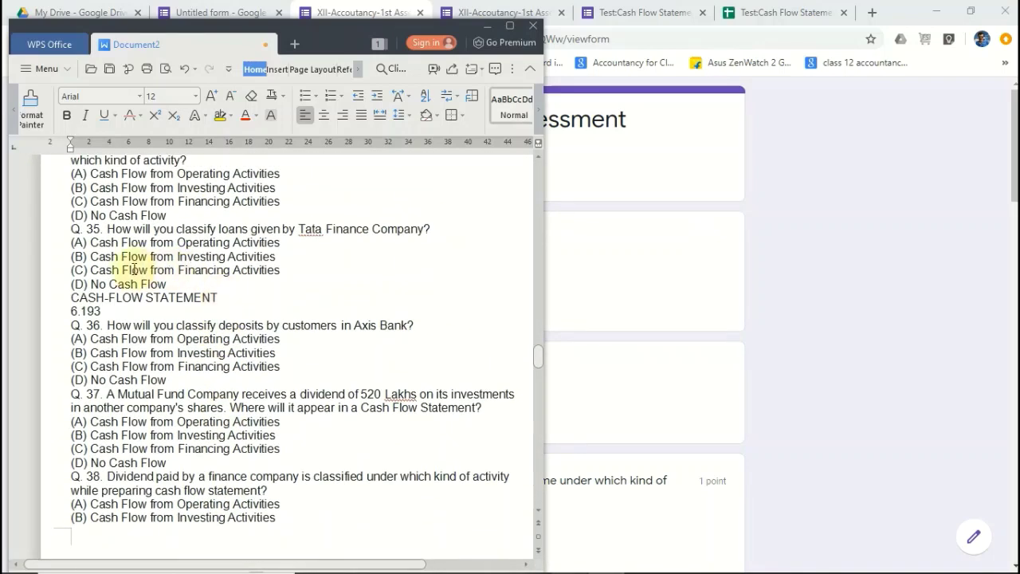
{"action": "scroll", "coordinate": [134, 270], "scroll_direction": "up", "scroll_amount": 3}
{"action": "scroll", "coordinate": [134, 270], "scroll_direction": "up", "scroll_amount": 5}
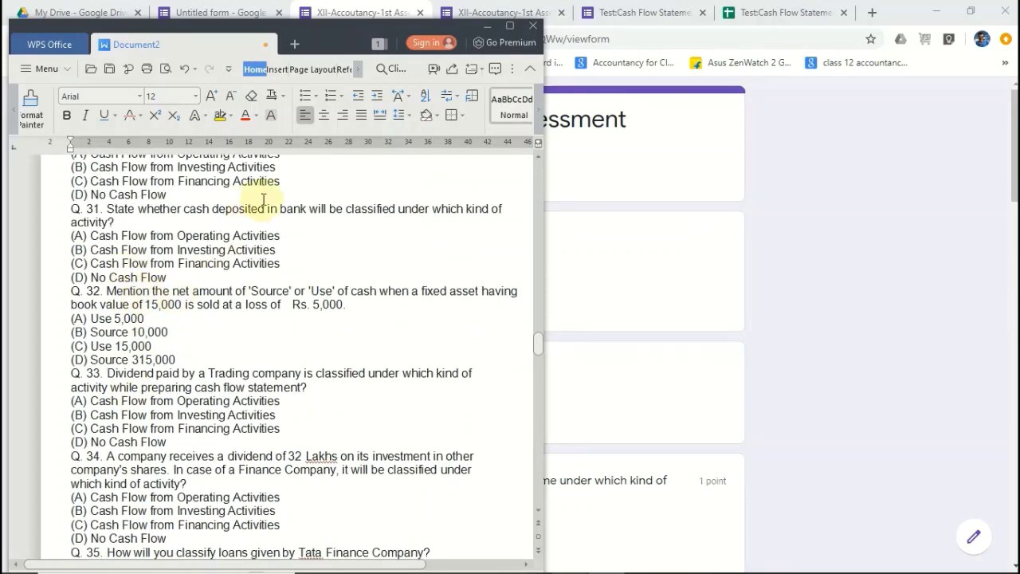
{"action": "left_click", "coordinate": [283, 235]}
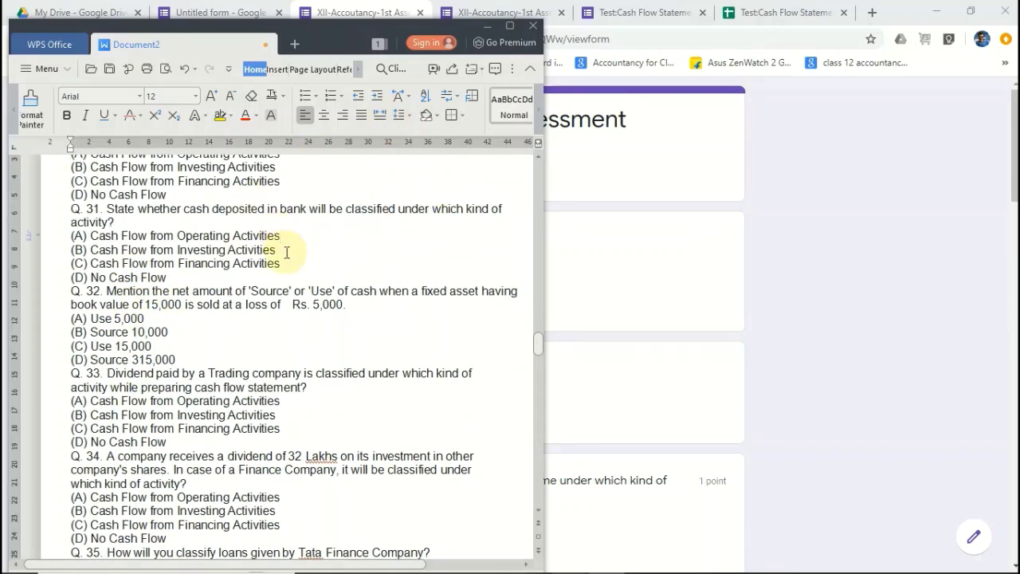